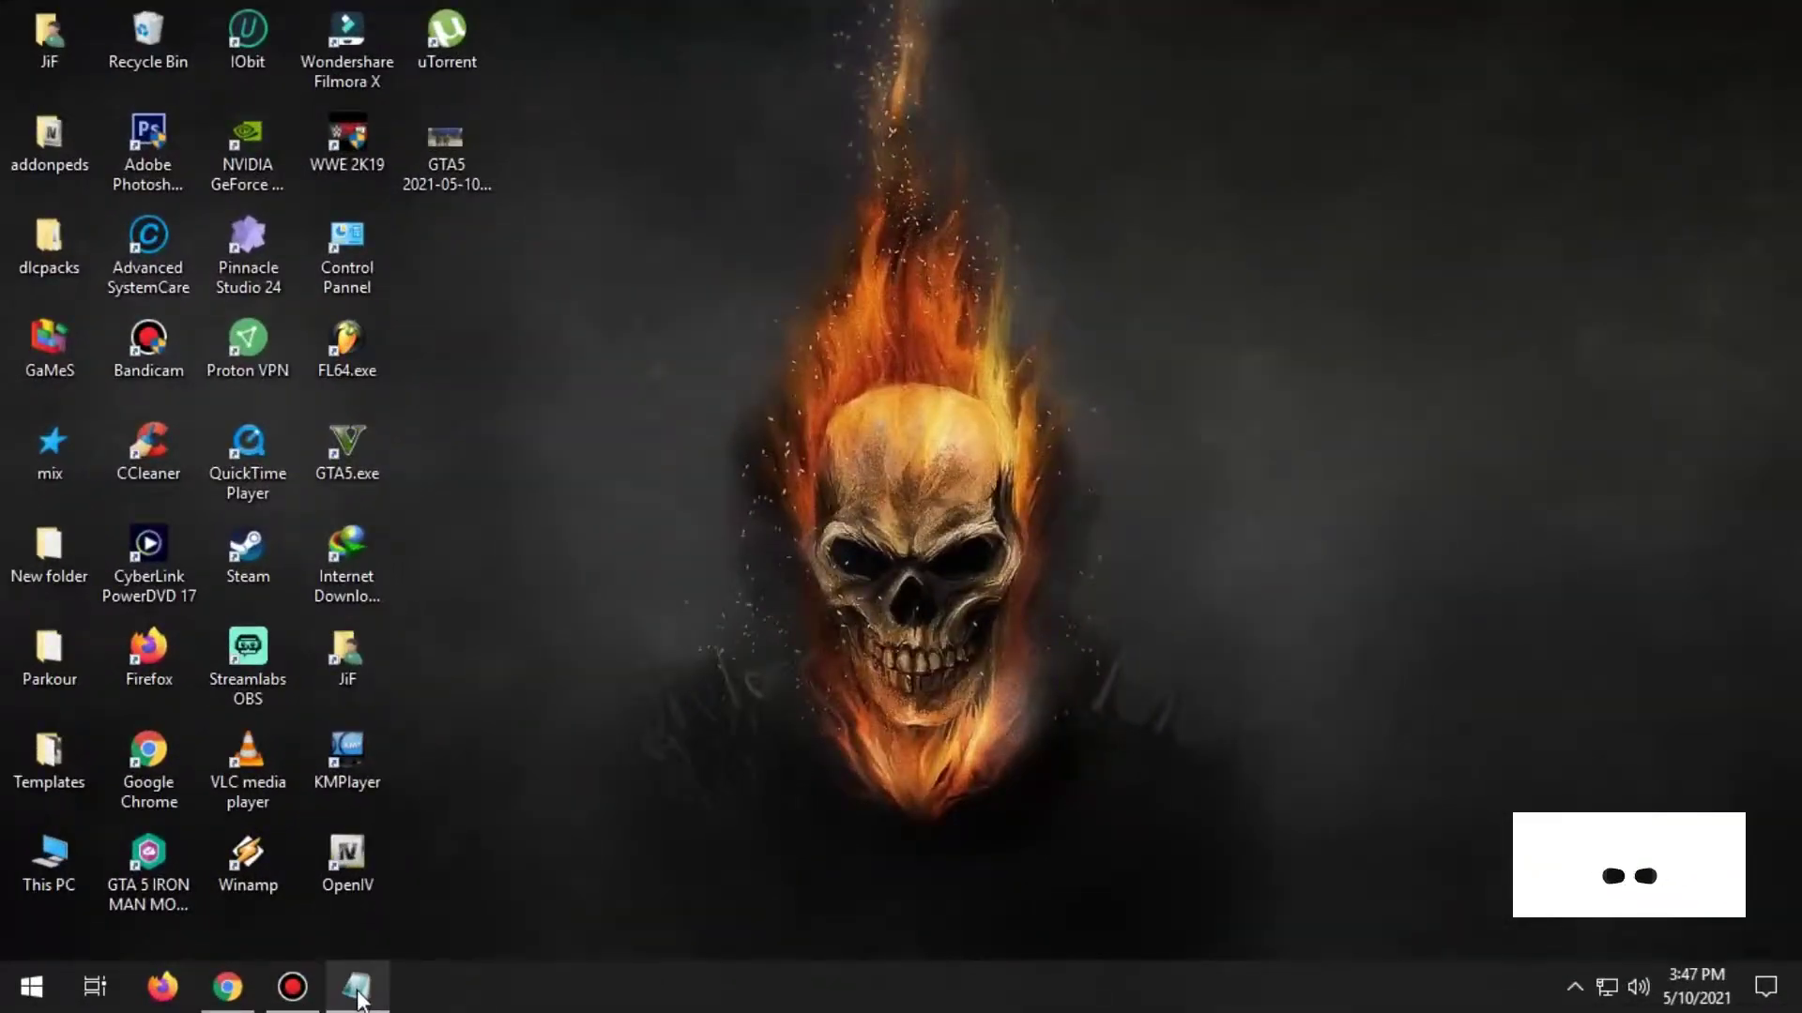
Bring up the GTA 5.txt notes in Notepad and read the introduction, from the opening line down to the Requirements heading.
click(357, 987)
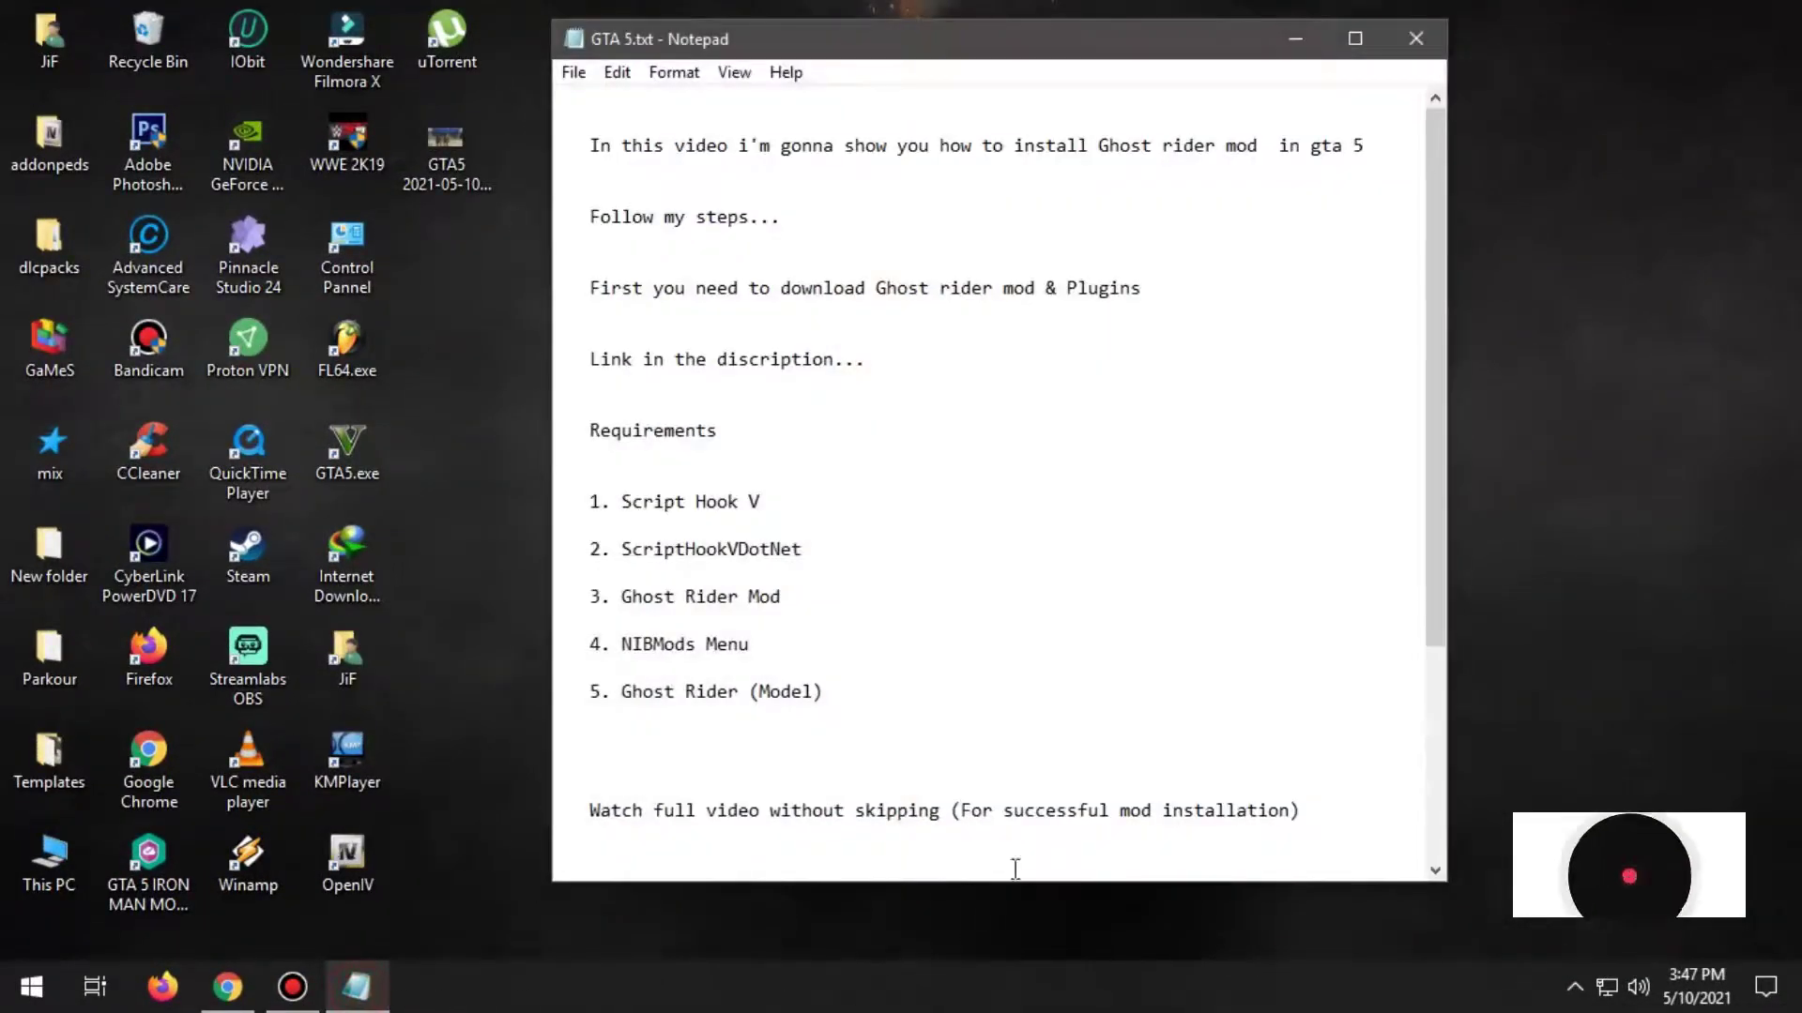
click(586, 143)
drag(587, 143, 647, 150)
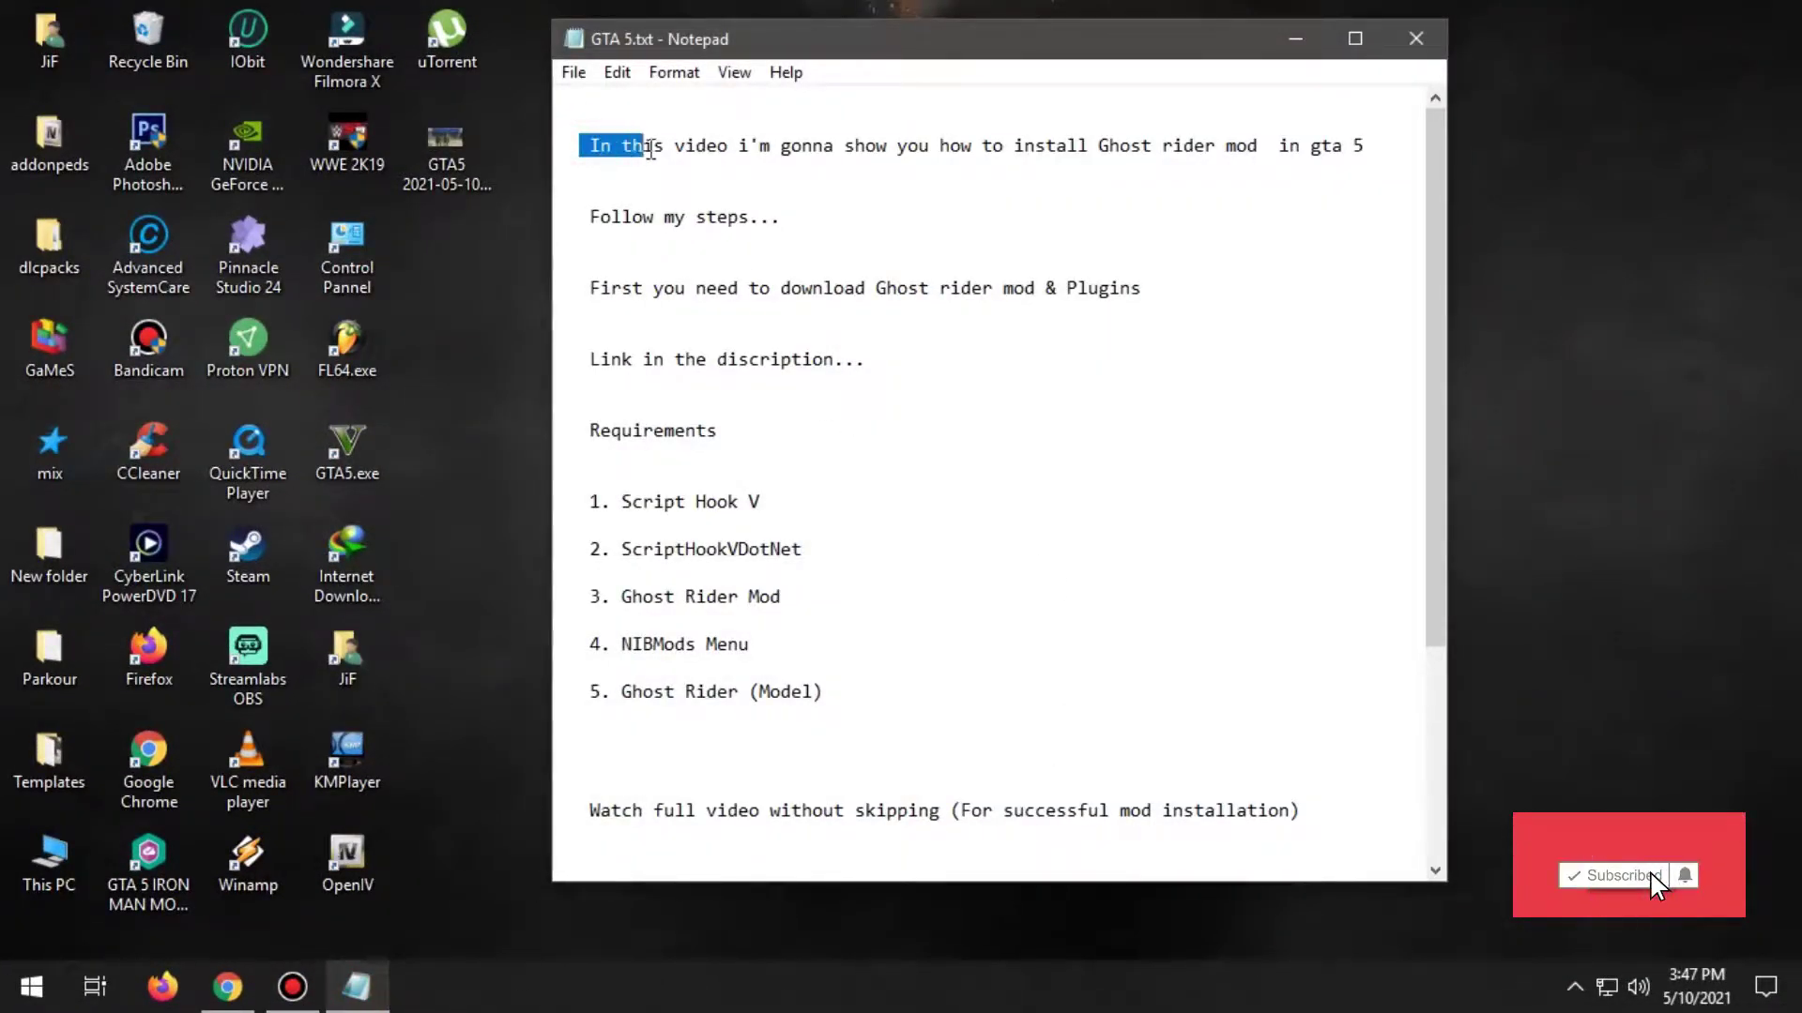
drag(812, 152, 1362, 147)
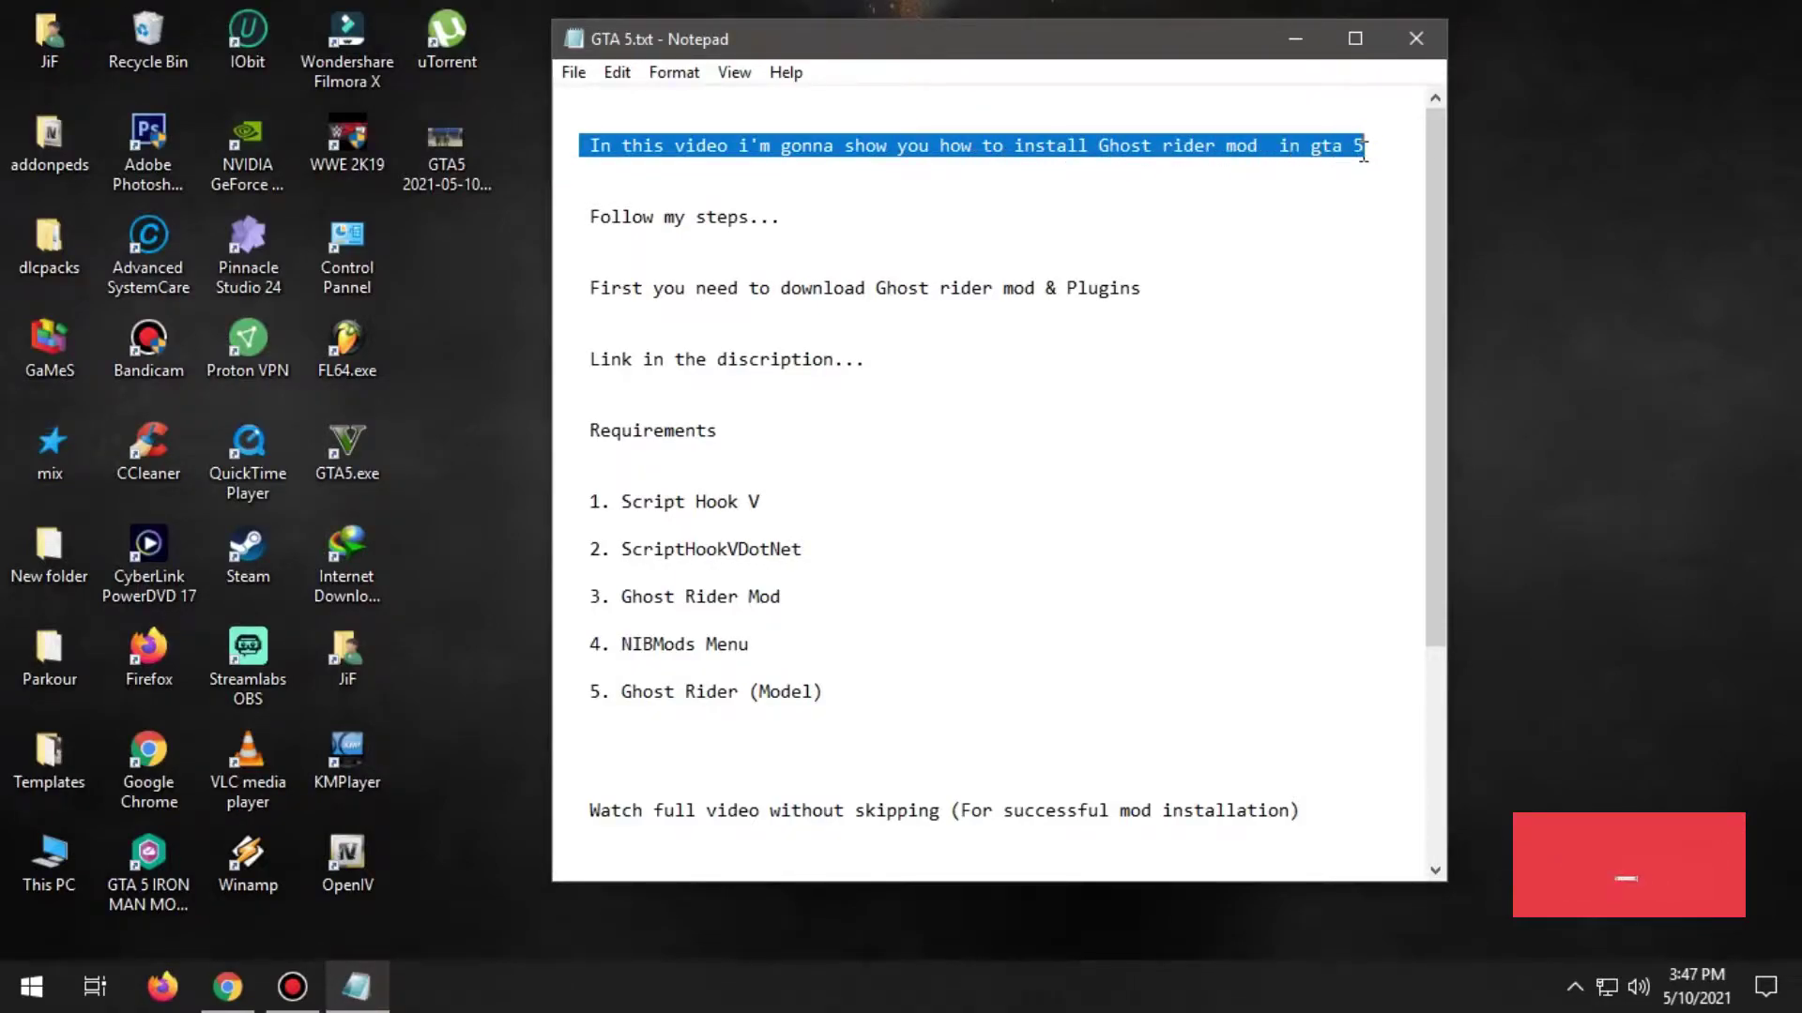
click(1362, 146)
drag(654, 220, 816, 217)
click(817, 217)
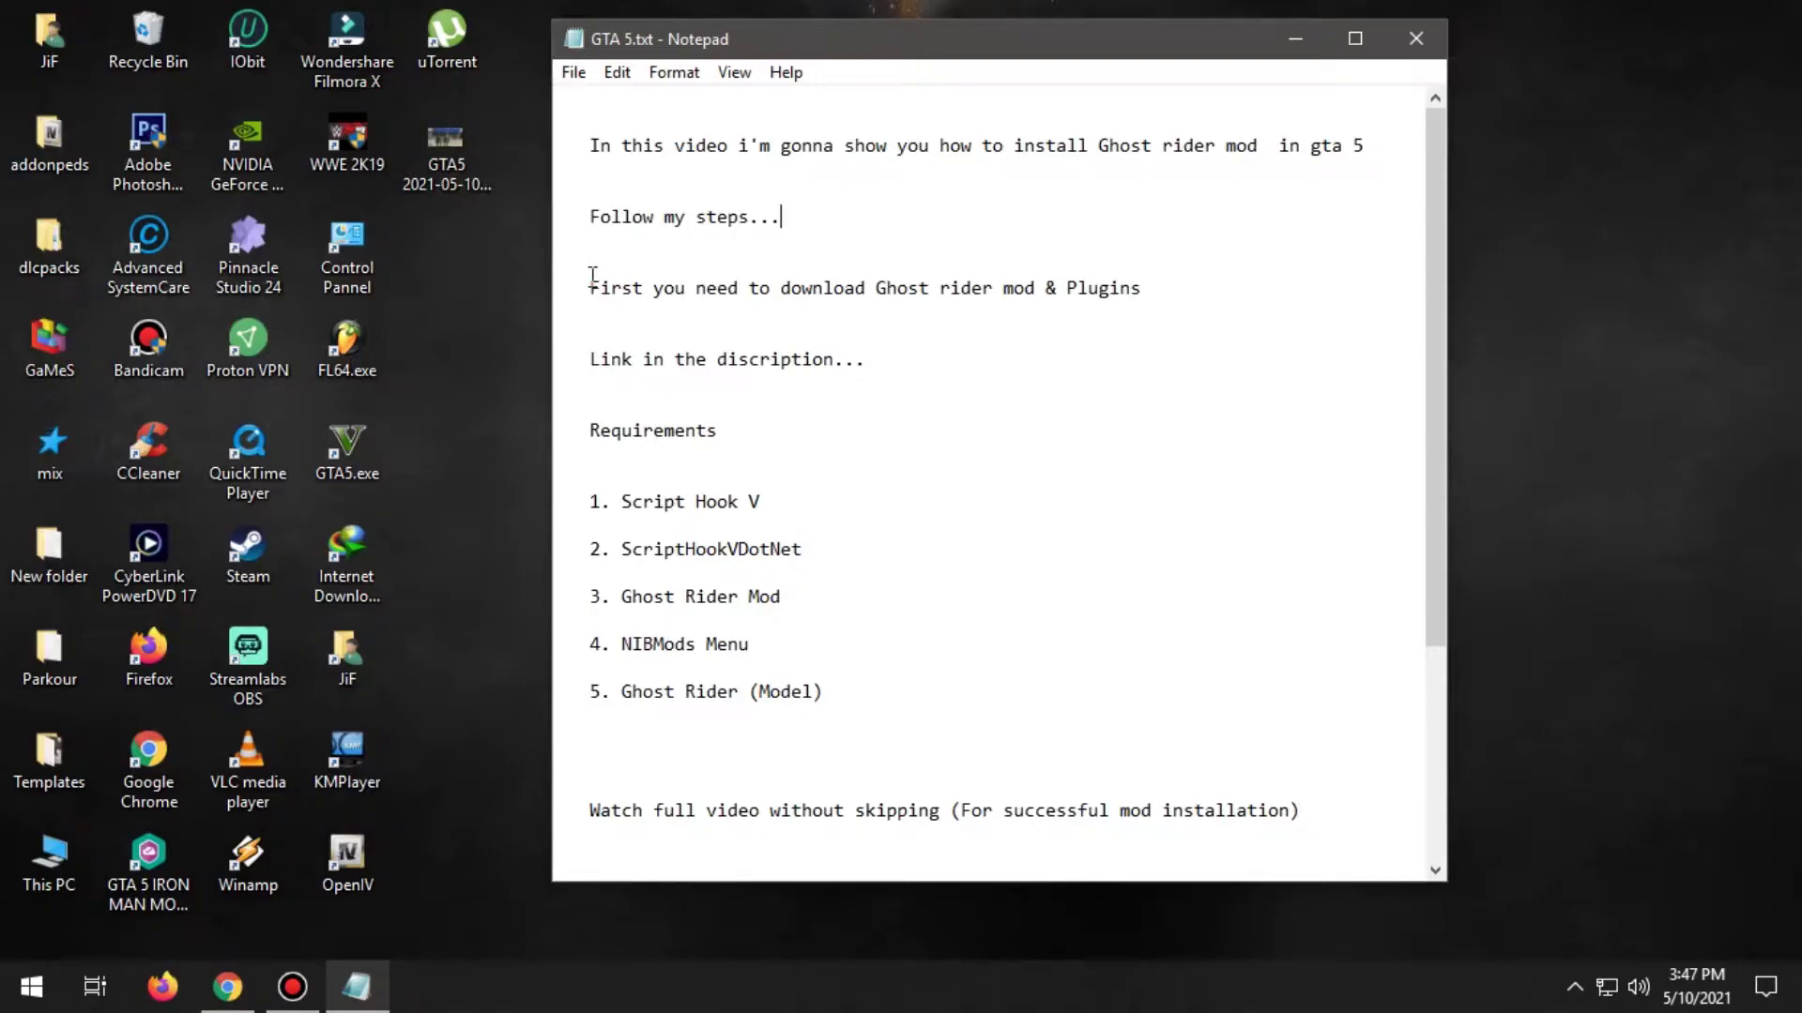
drag(591, 285, 1067, 279)
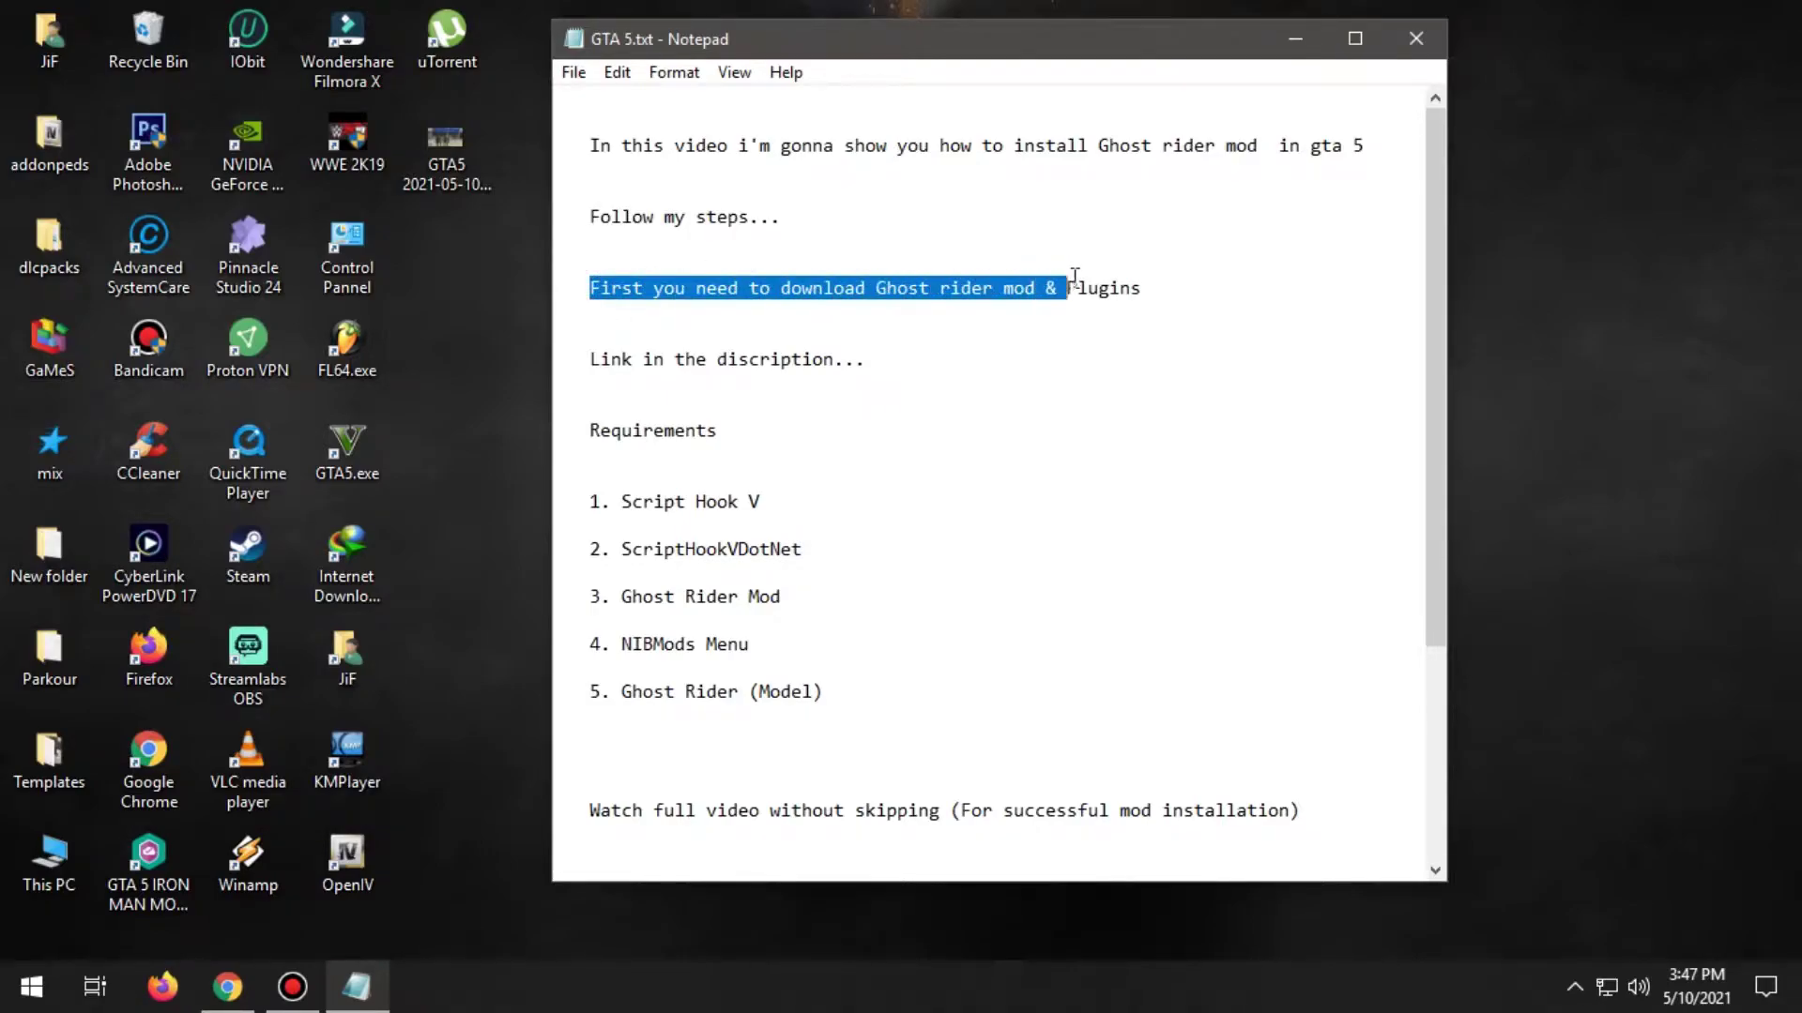
click(1143, 282)
drag(583, 365, 889, 360)
drag(594, 432, 735, 431)
click(736, 431)
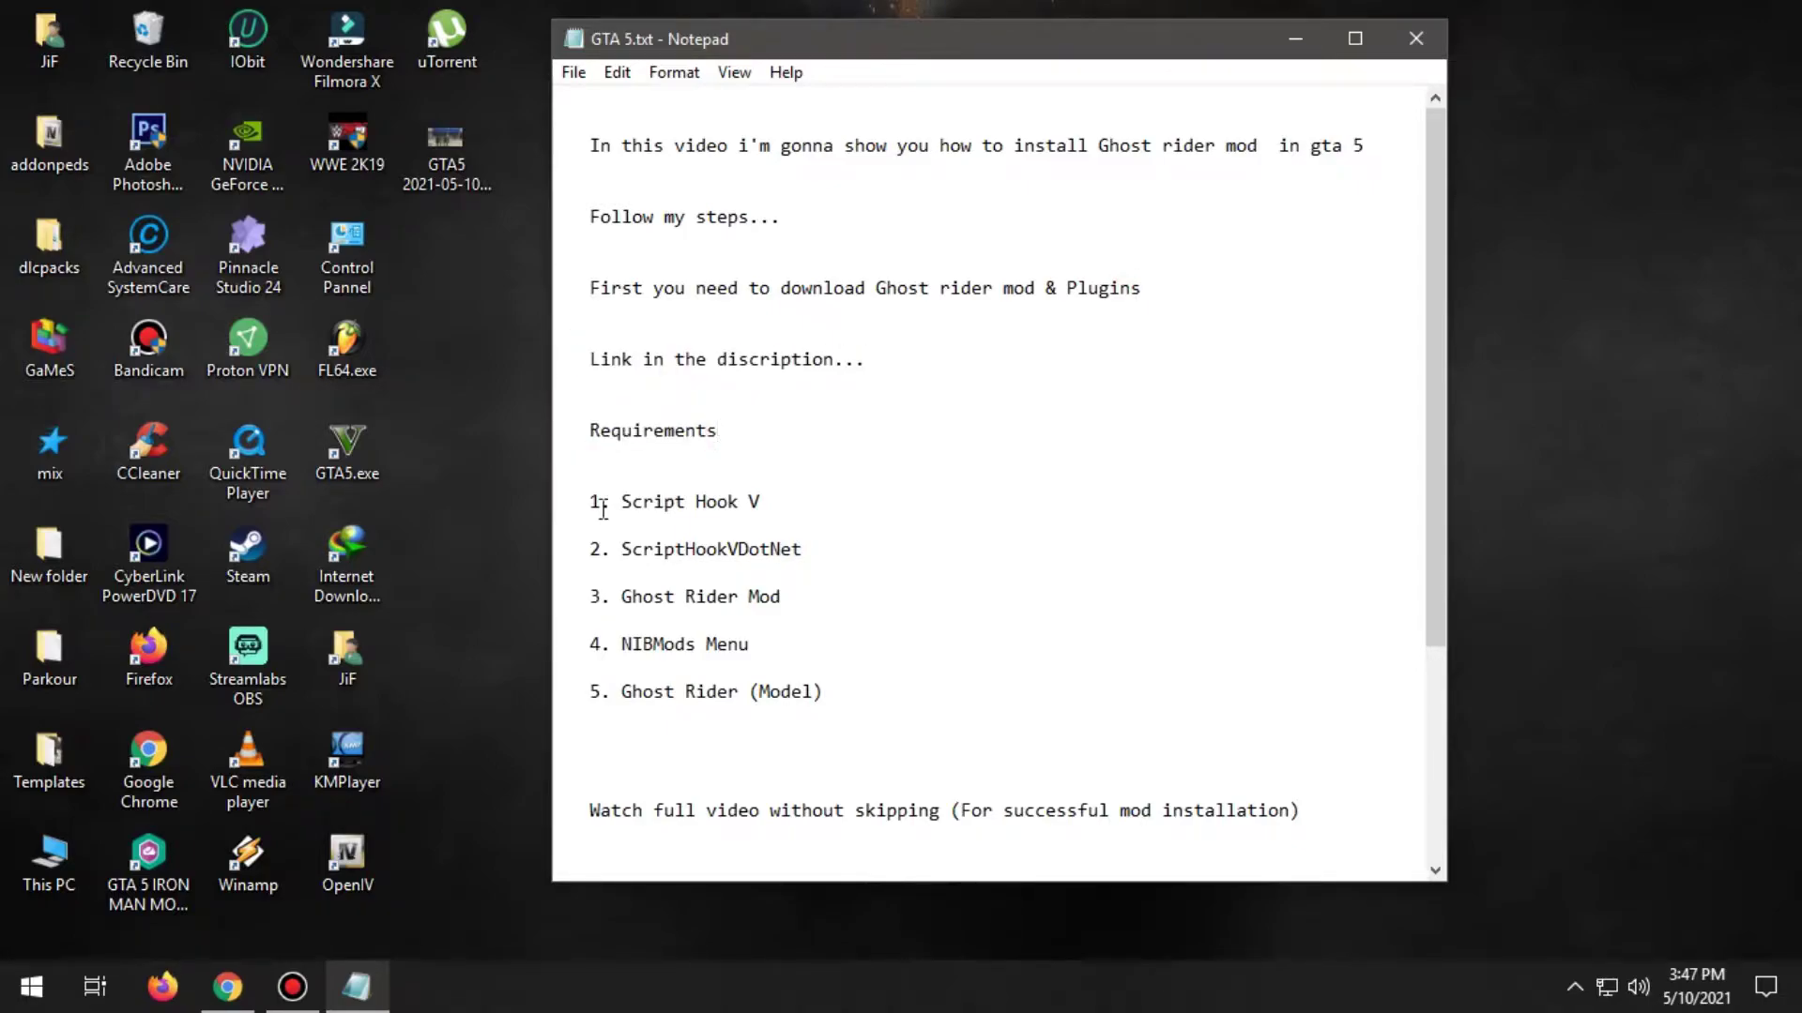
Read the five listed mod requirements and the closing remark in the notes, and minimize the notes window.
drag(593, 508, 786, 504)
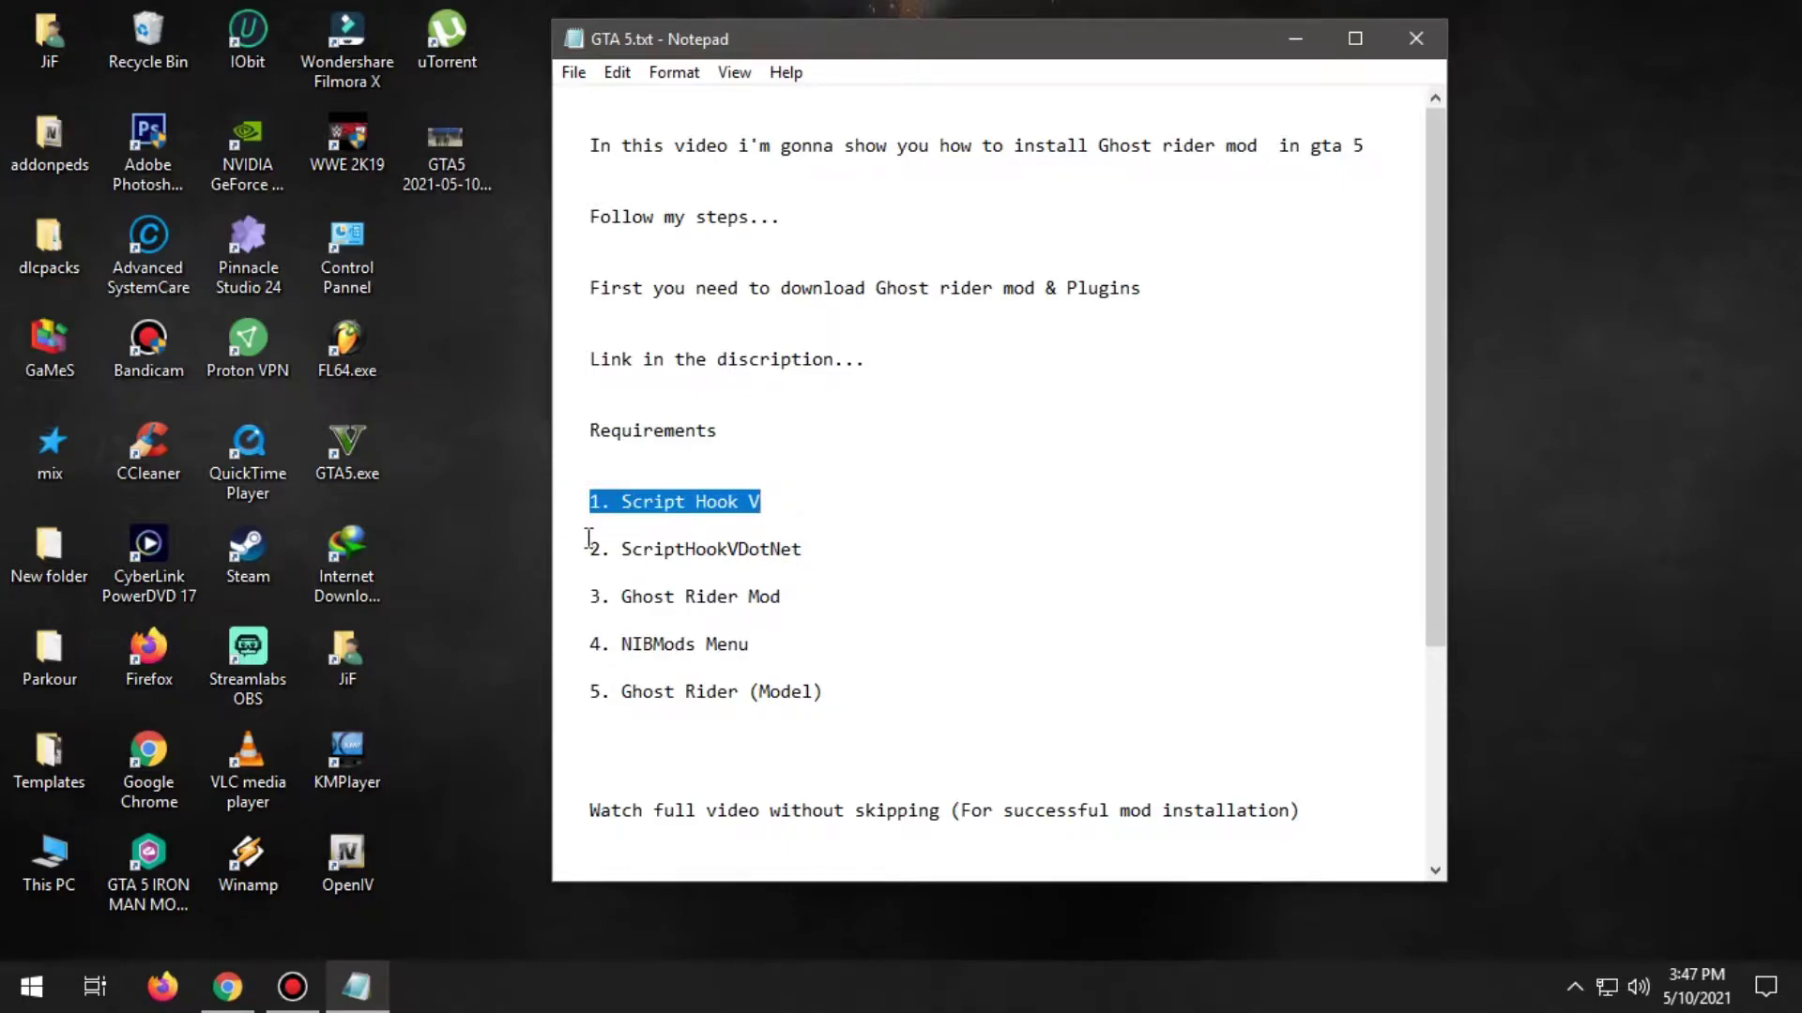
drag(591, 548, 747, 551)
drag(590, 598, 825, 605)
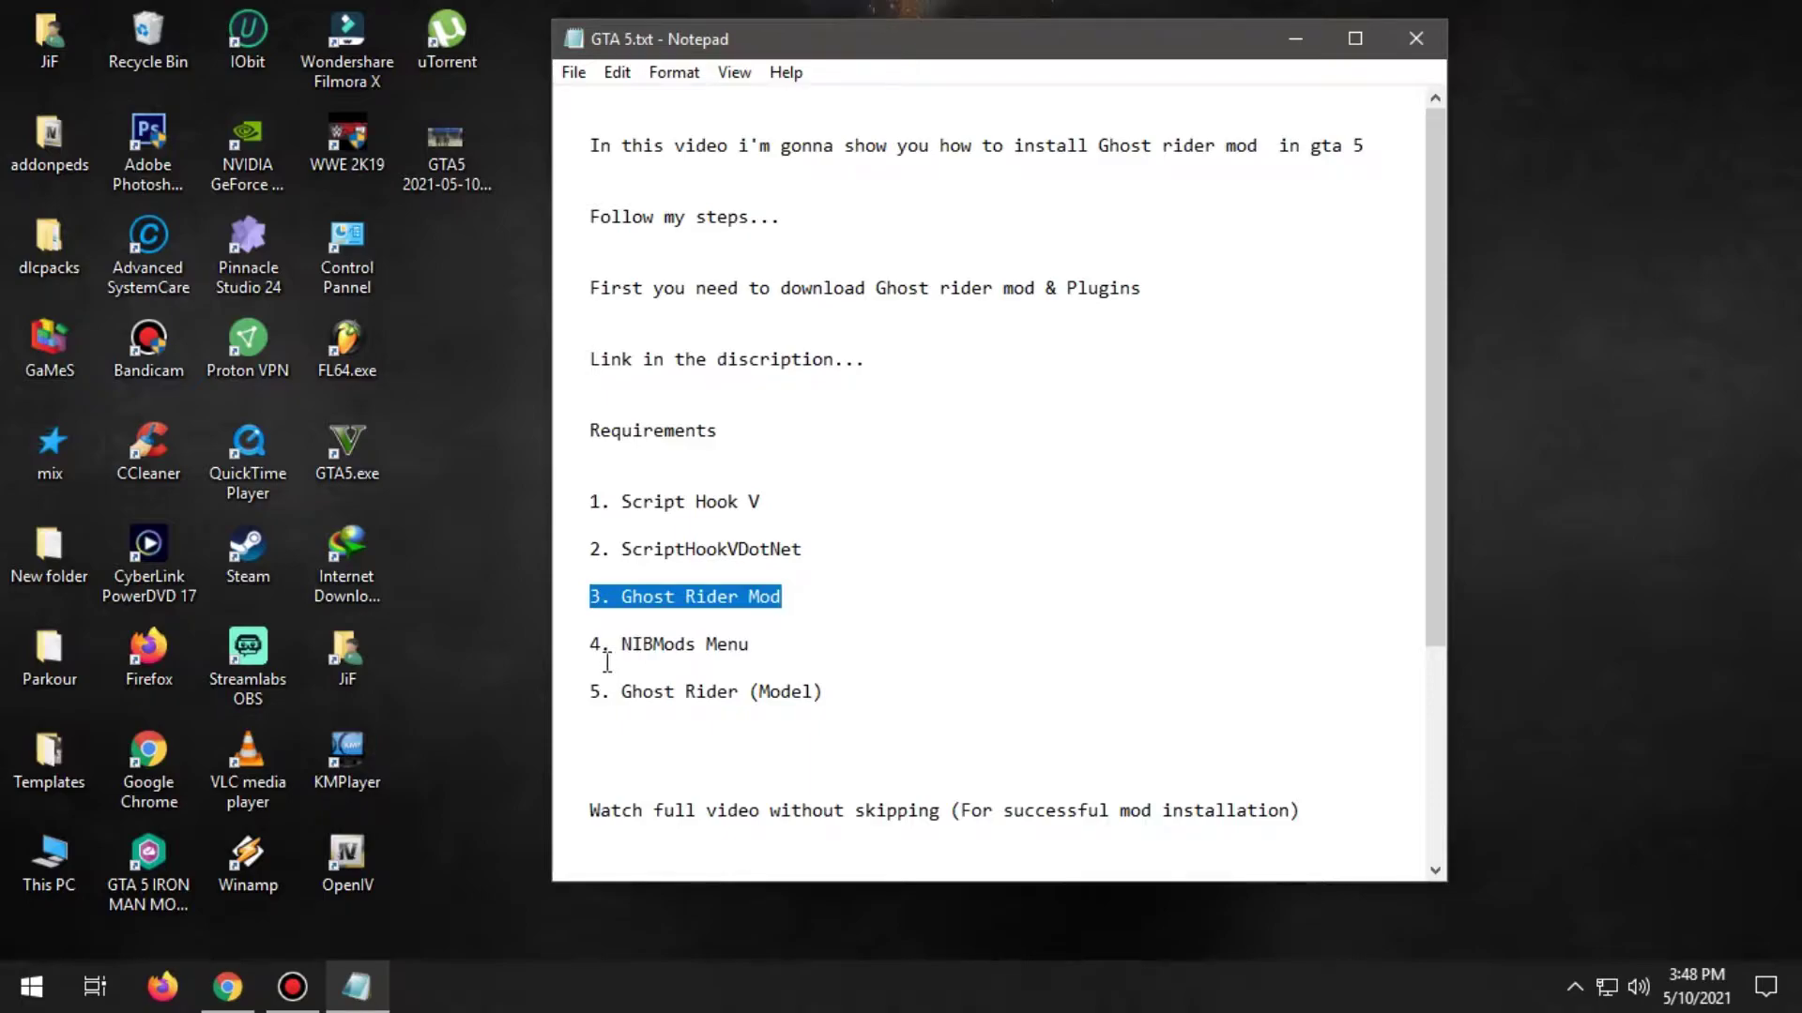
drag(587, 644, 785, 657)
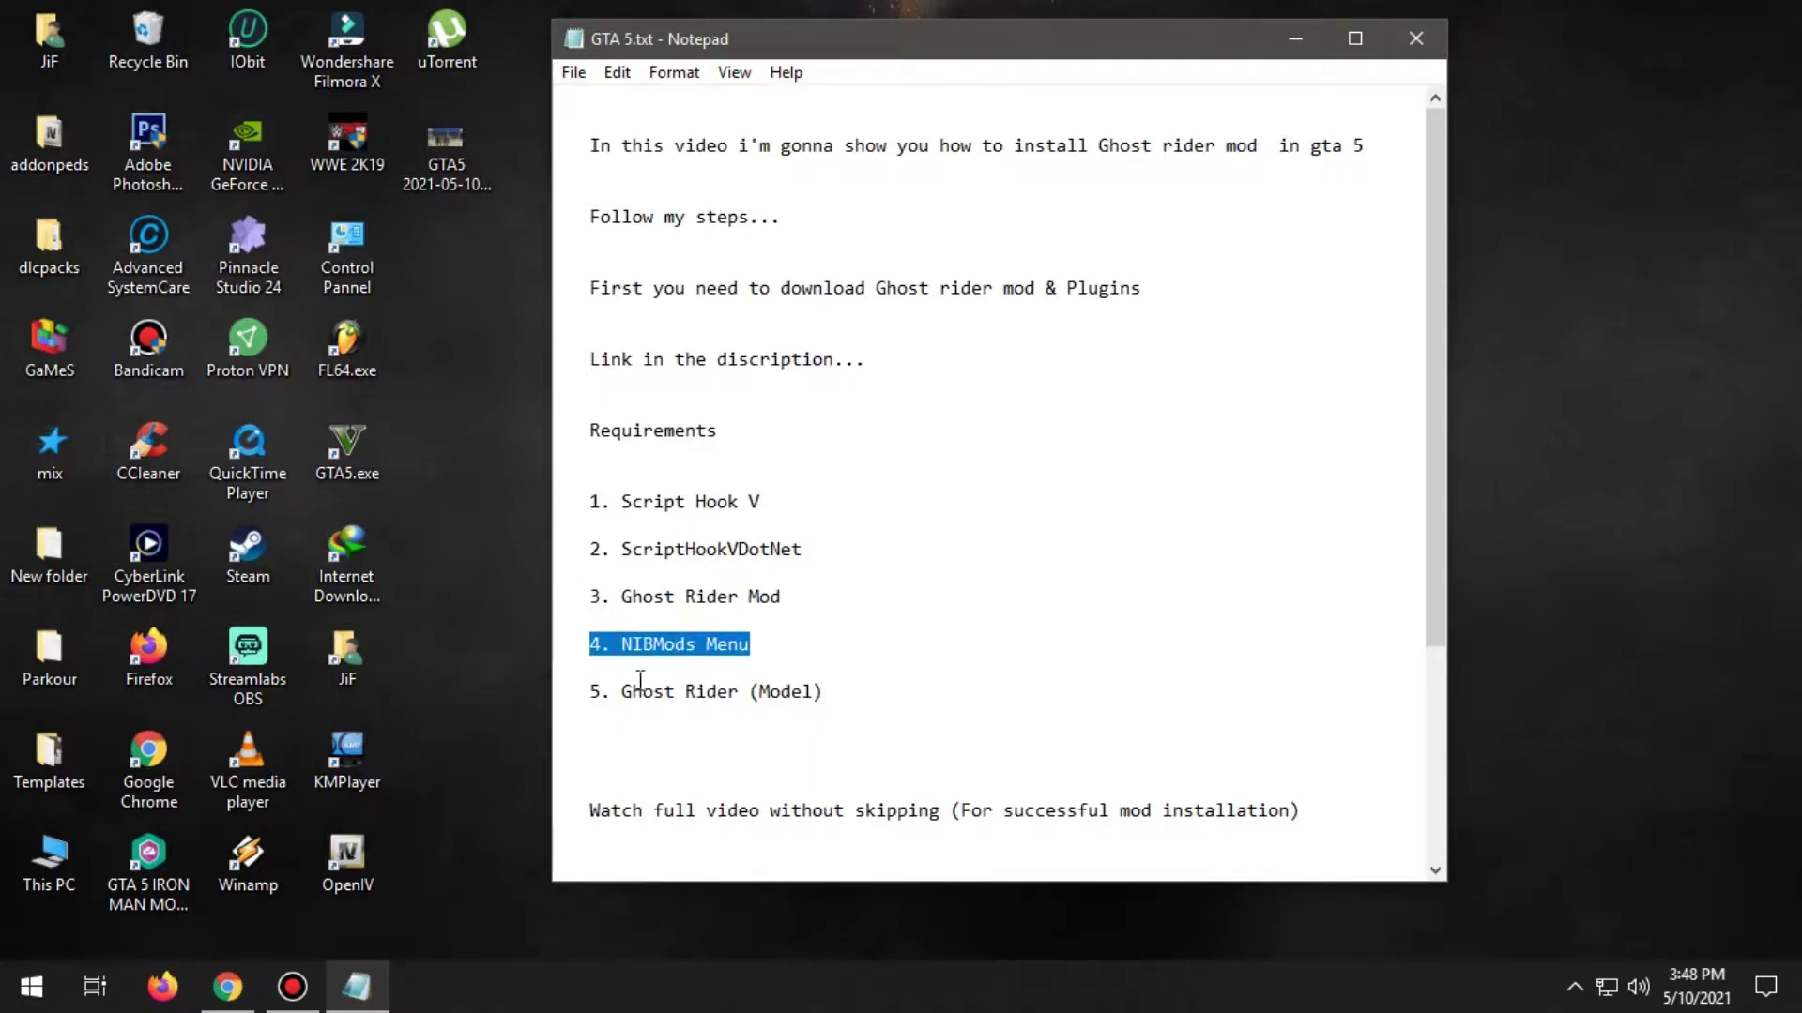
drag(582, 694, 822, 710)
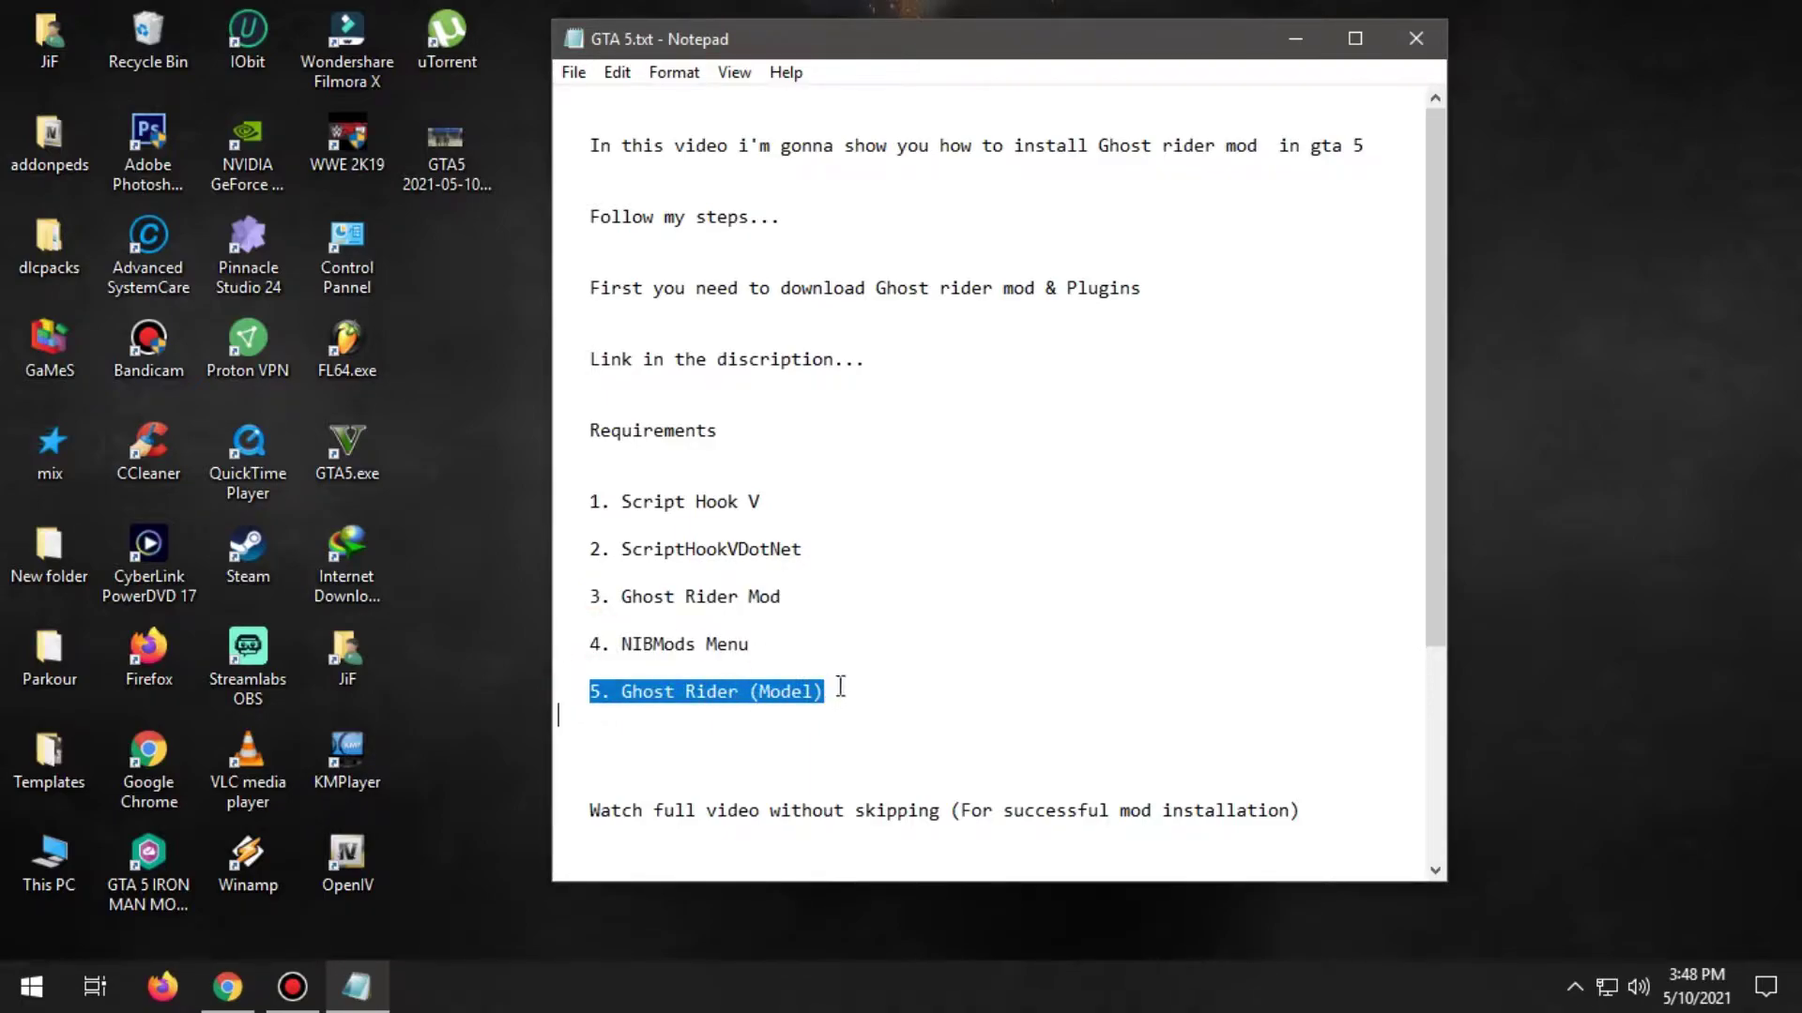
click(841, 685)
drag(589, 810, 1314, 813)
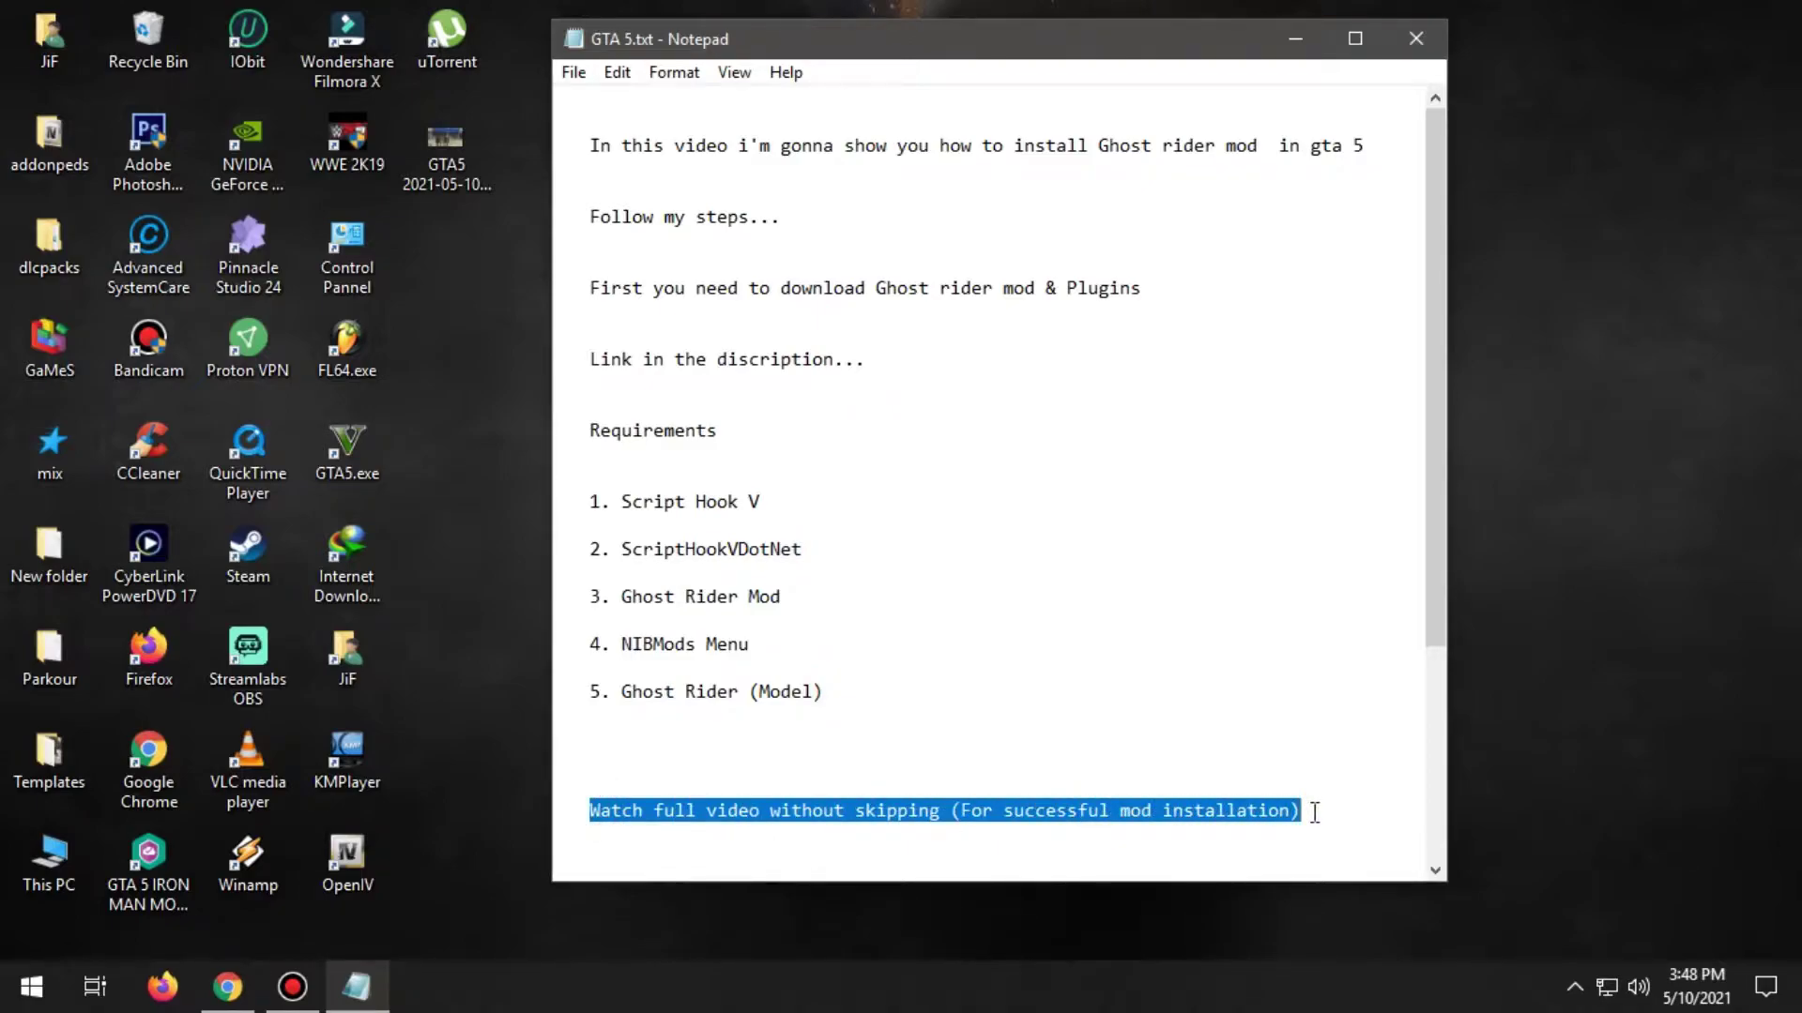
click(1314, 812)
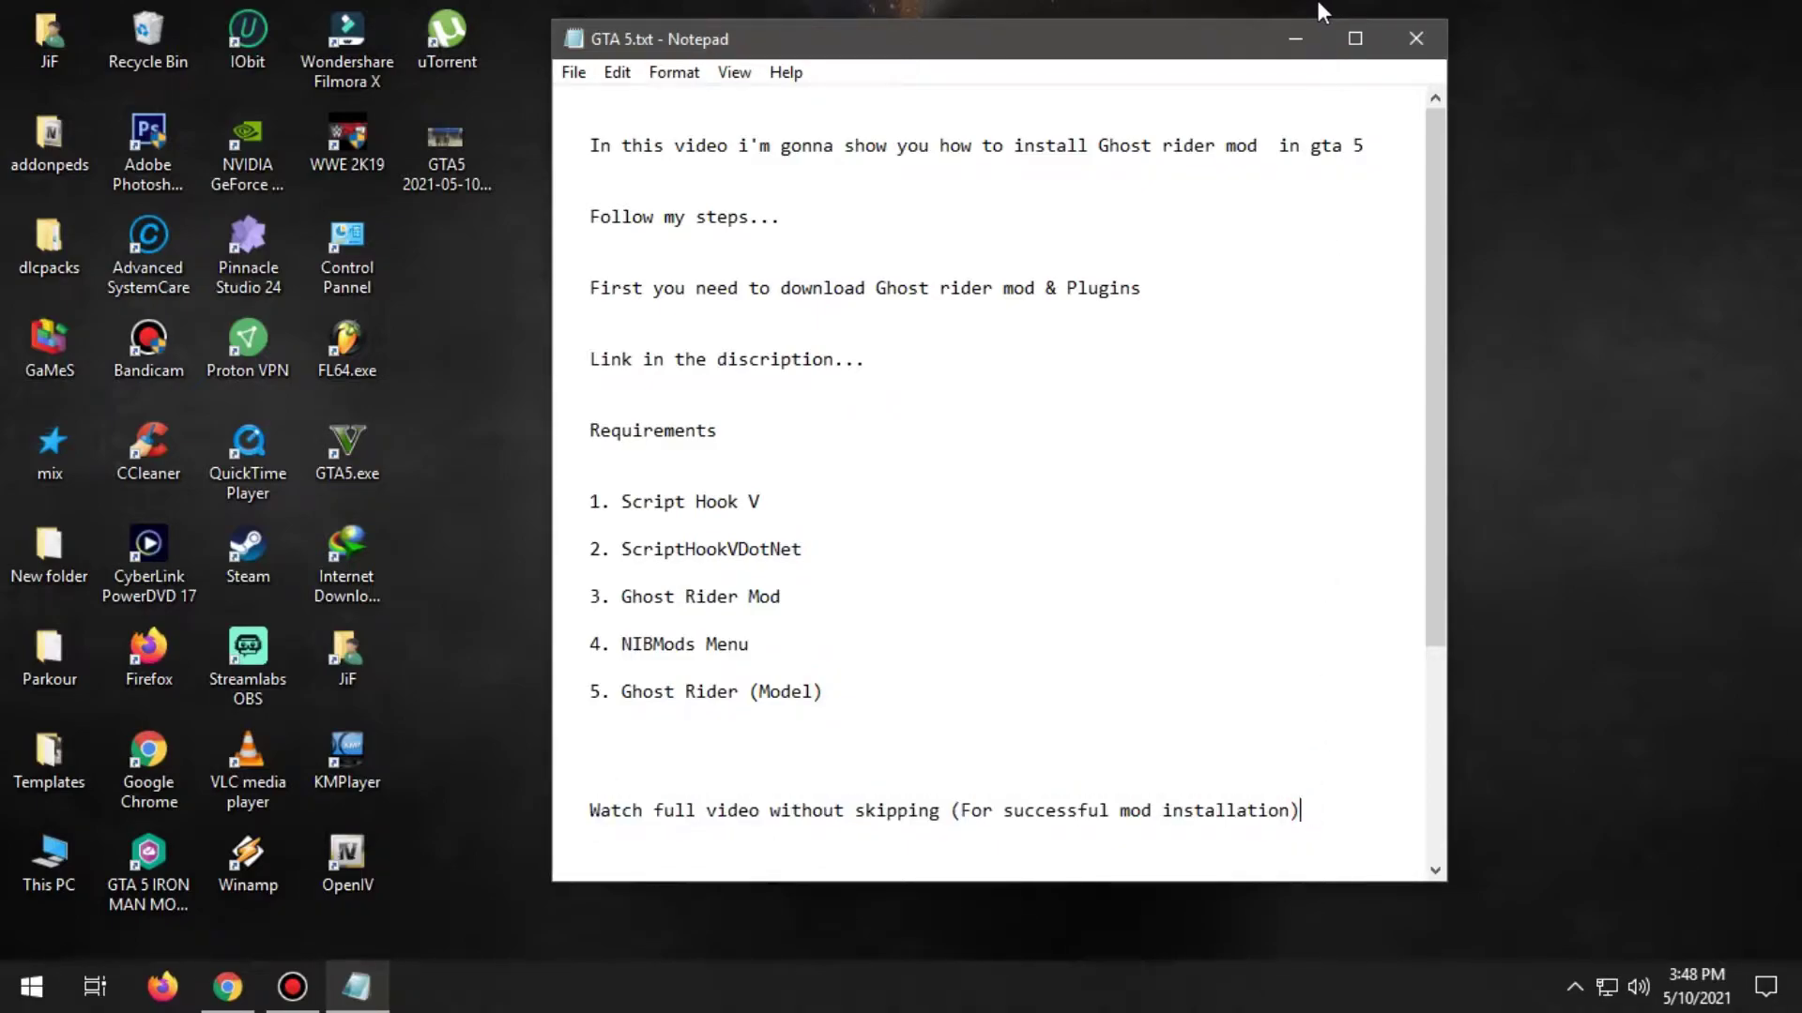
click(1303, 38)
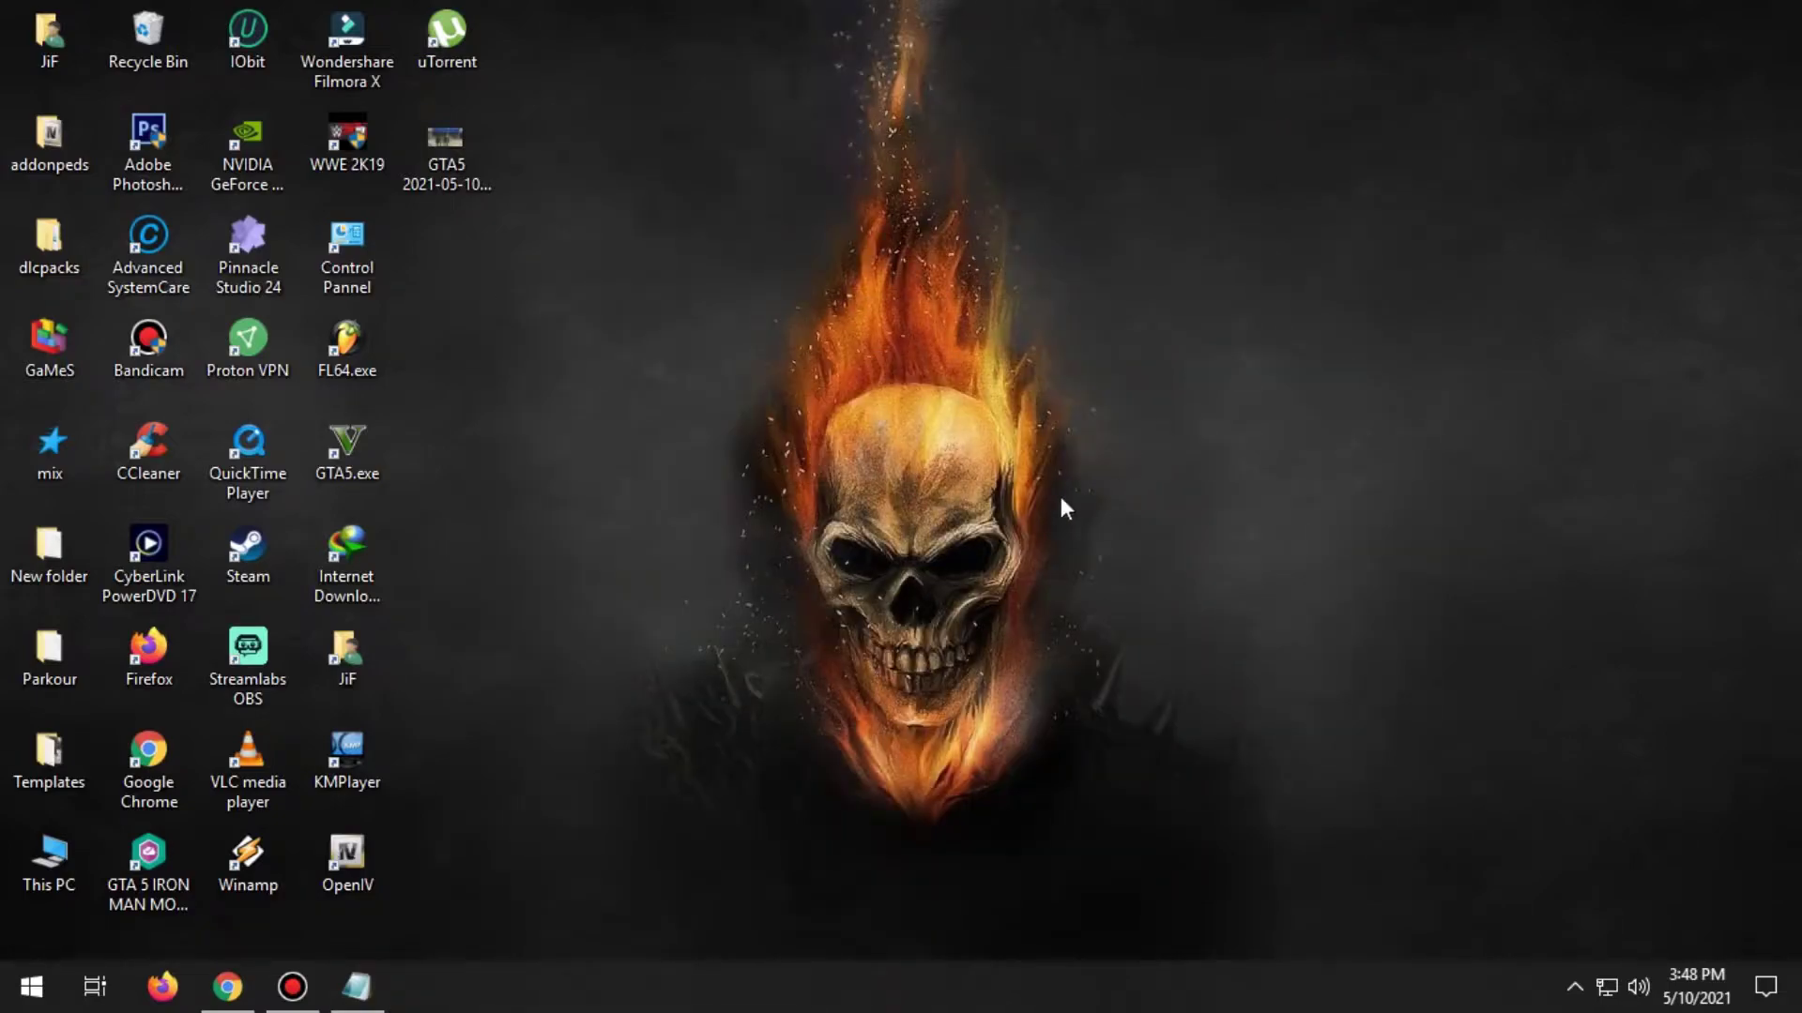
Switch to Chrome, download the Script Hook V v1.0.2245.0 archive from dev-c.com, and close the blank download page and the Script Hook V page.
click(227, 986)
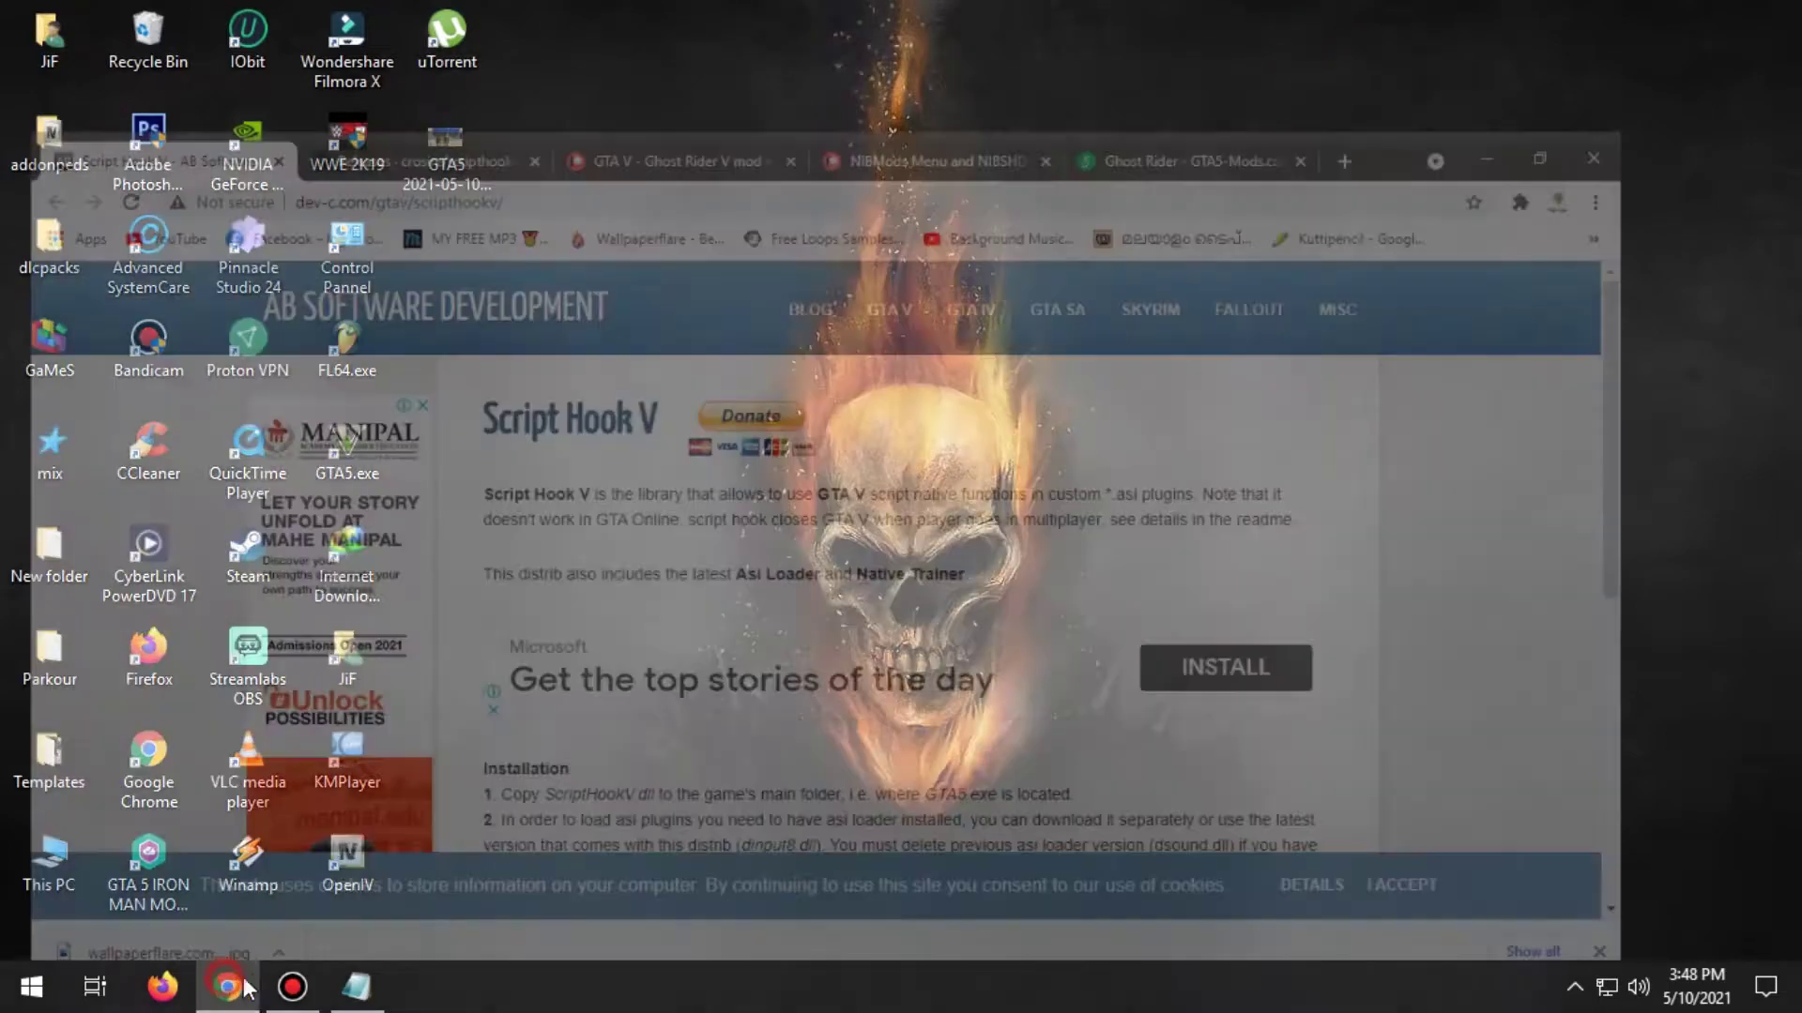
mouse_move(515, 319)
mouse_down()
mouse_move(699, 334)
mouse_move(515, 347)
mouse_up()
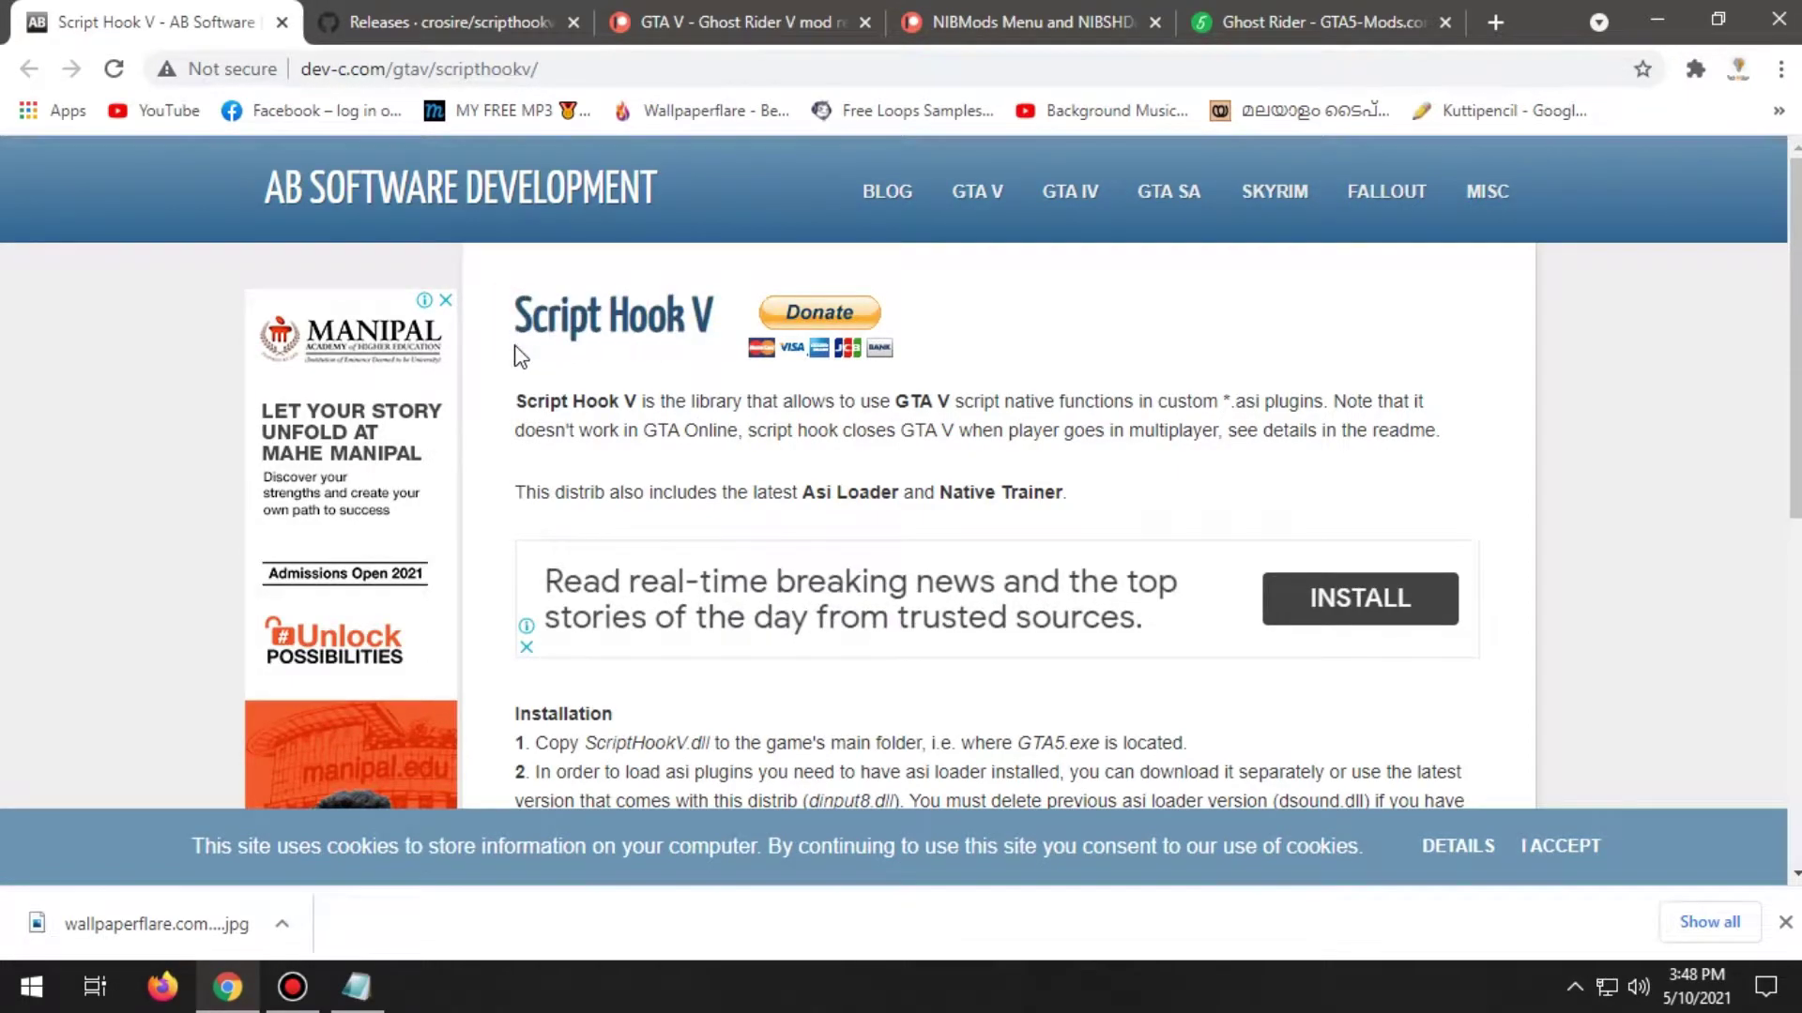
scroll(732, 430, down, 7)
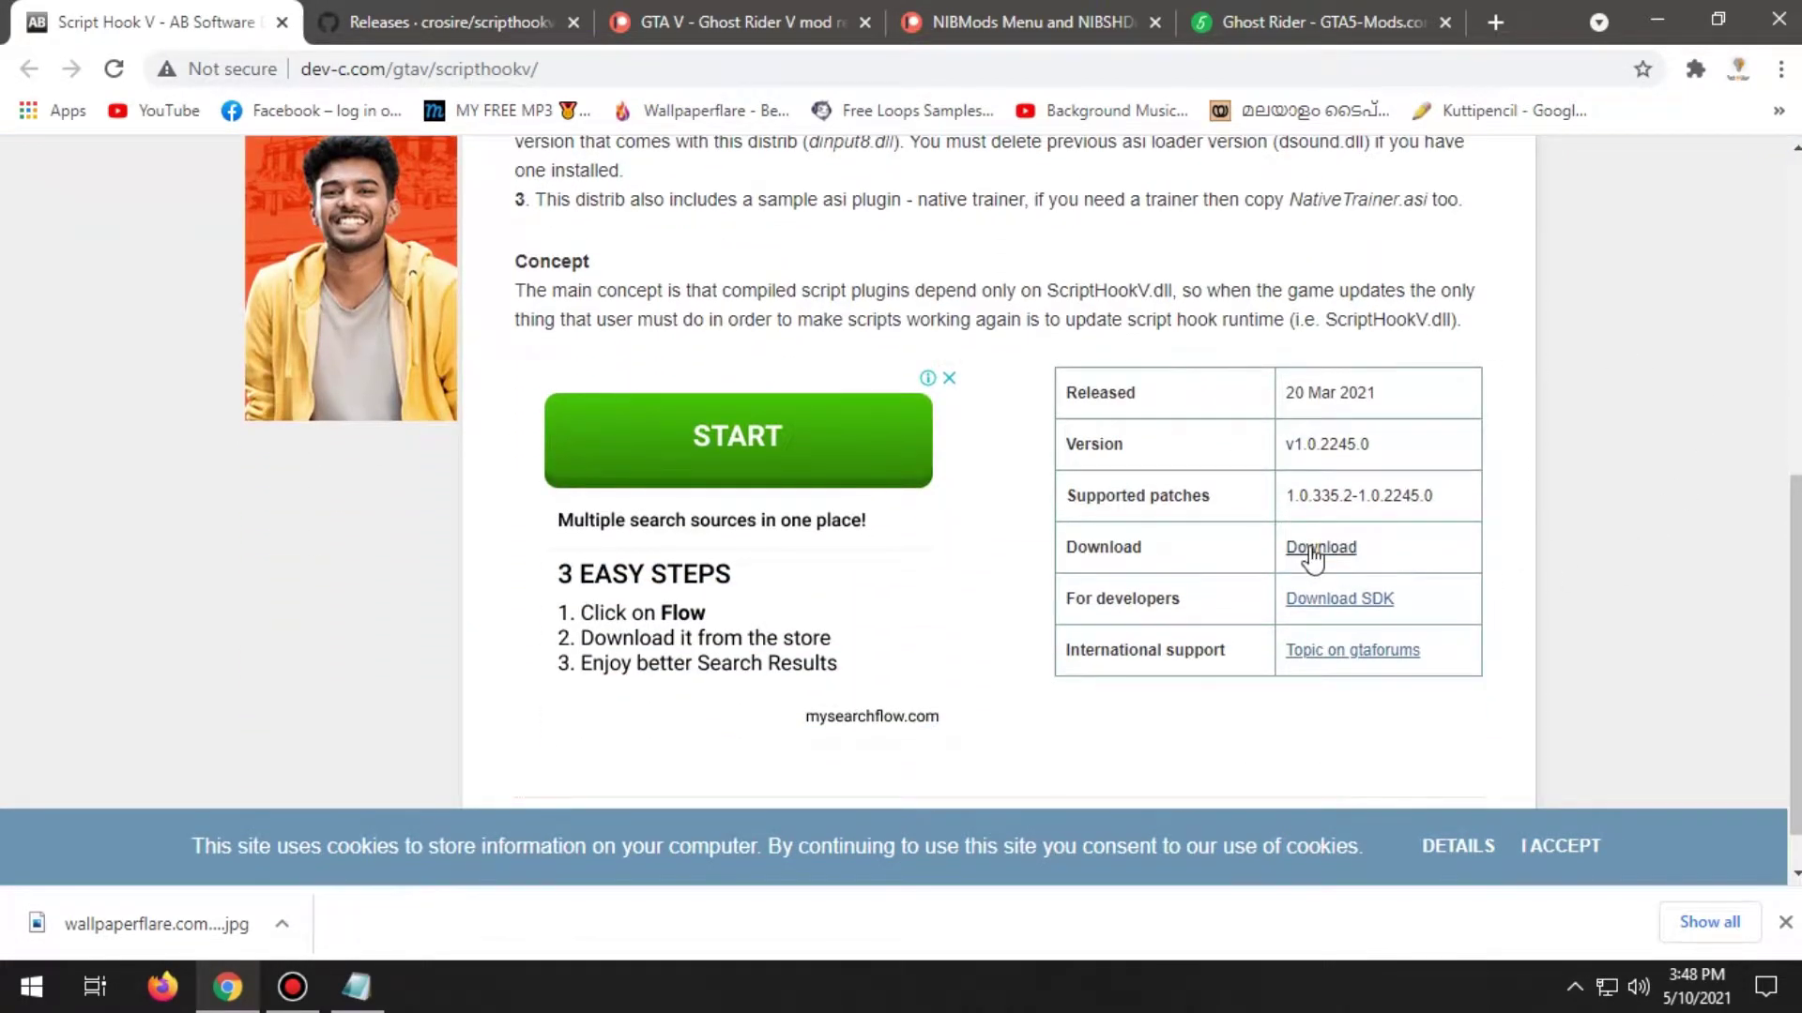
click(1318, 548)
click(845, 587)
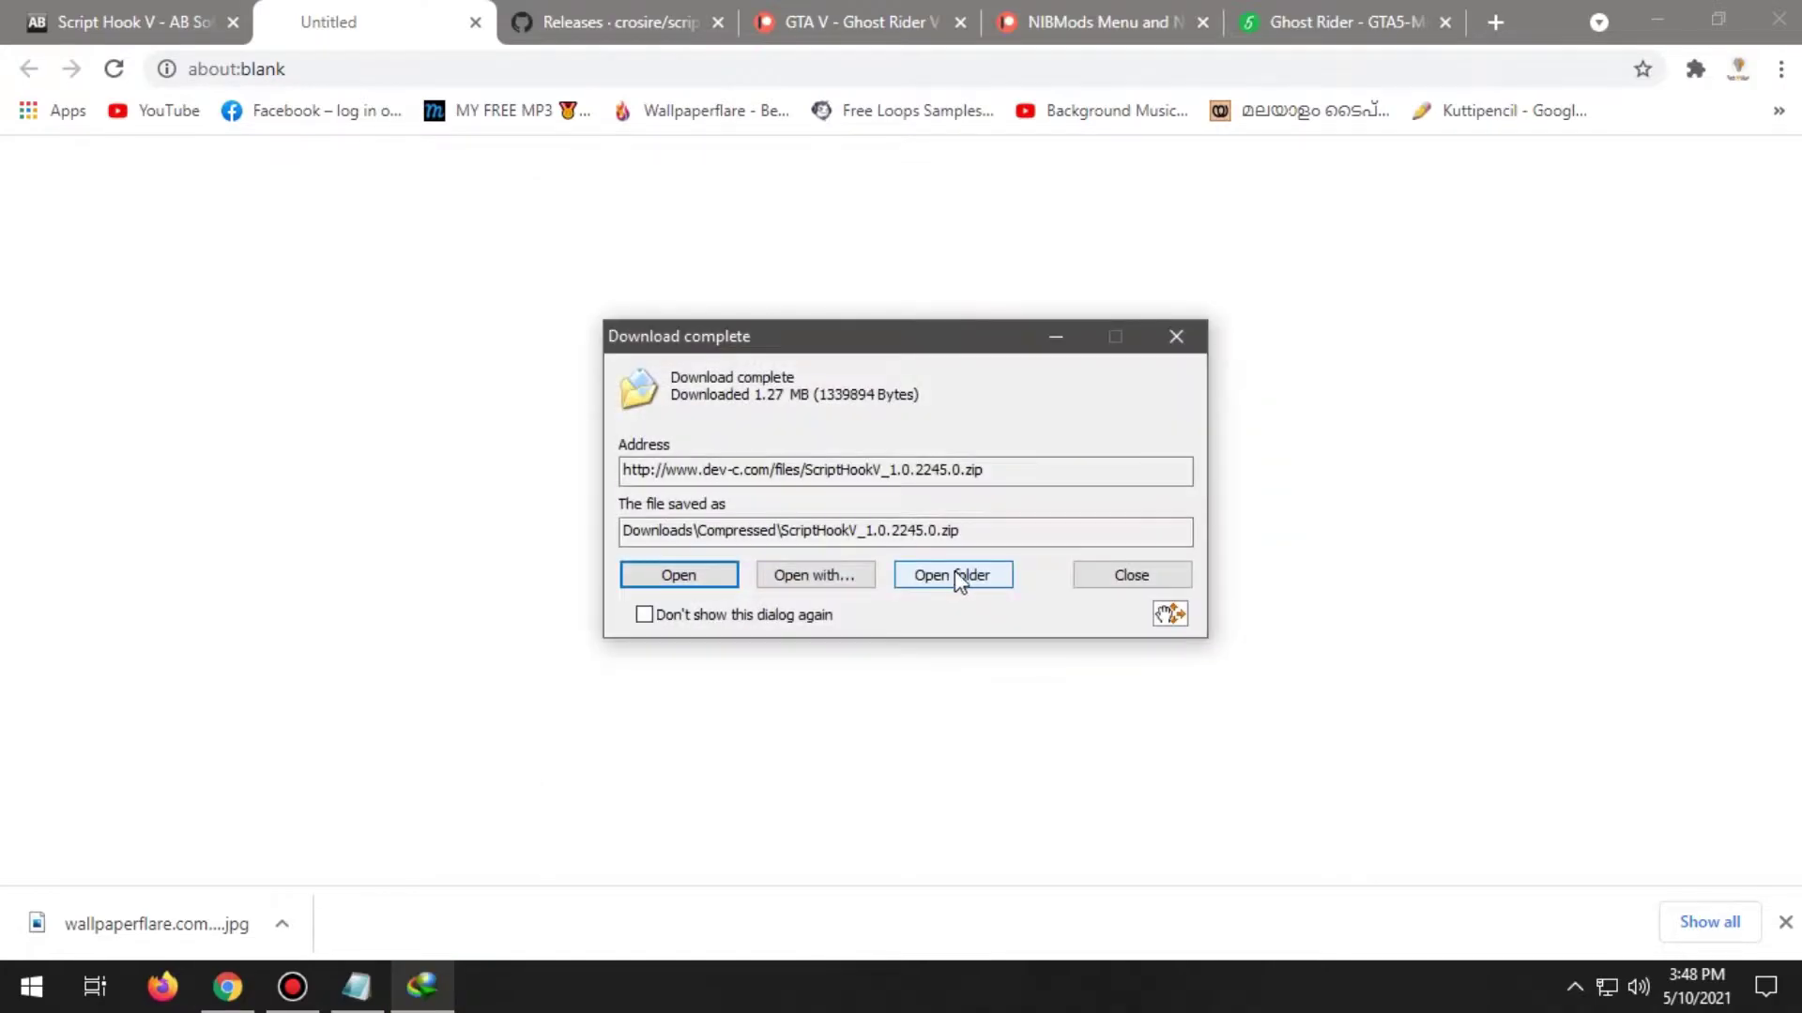
click(1176, 336)
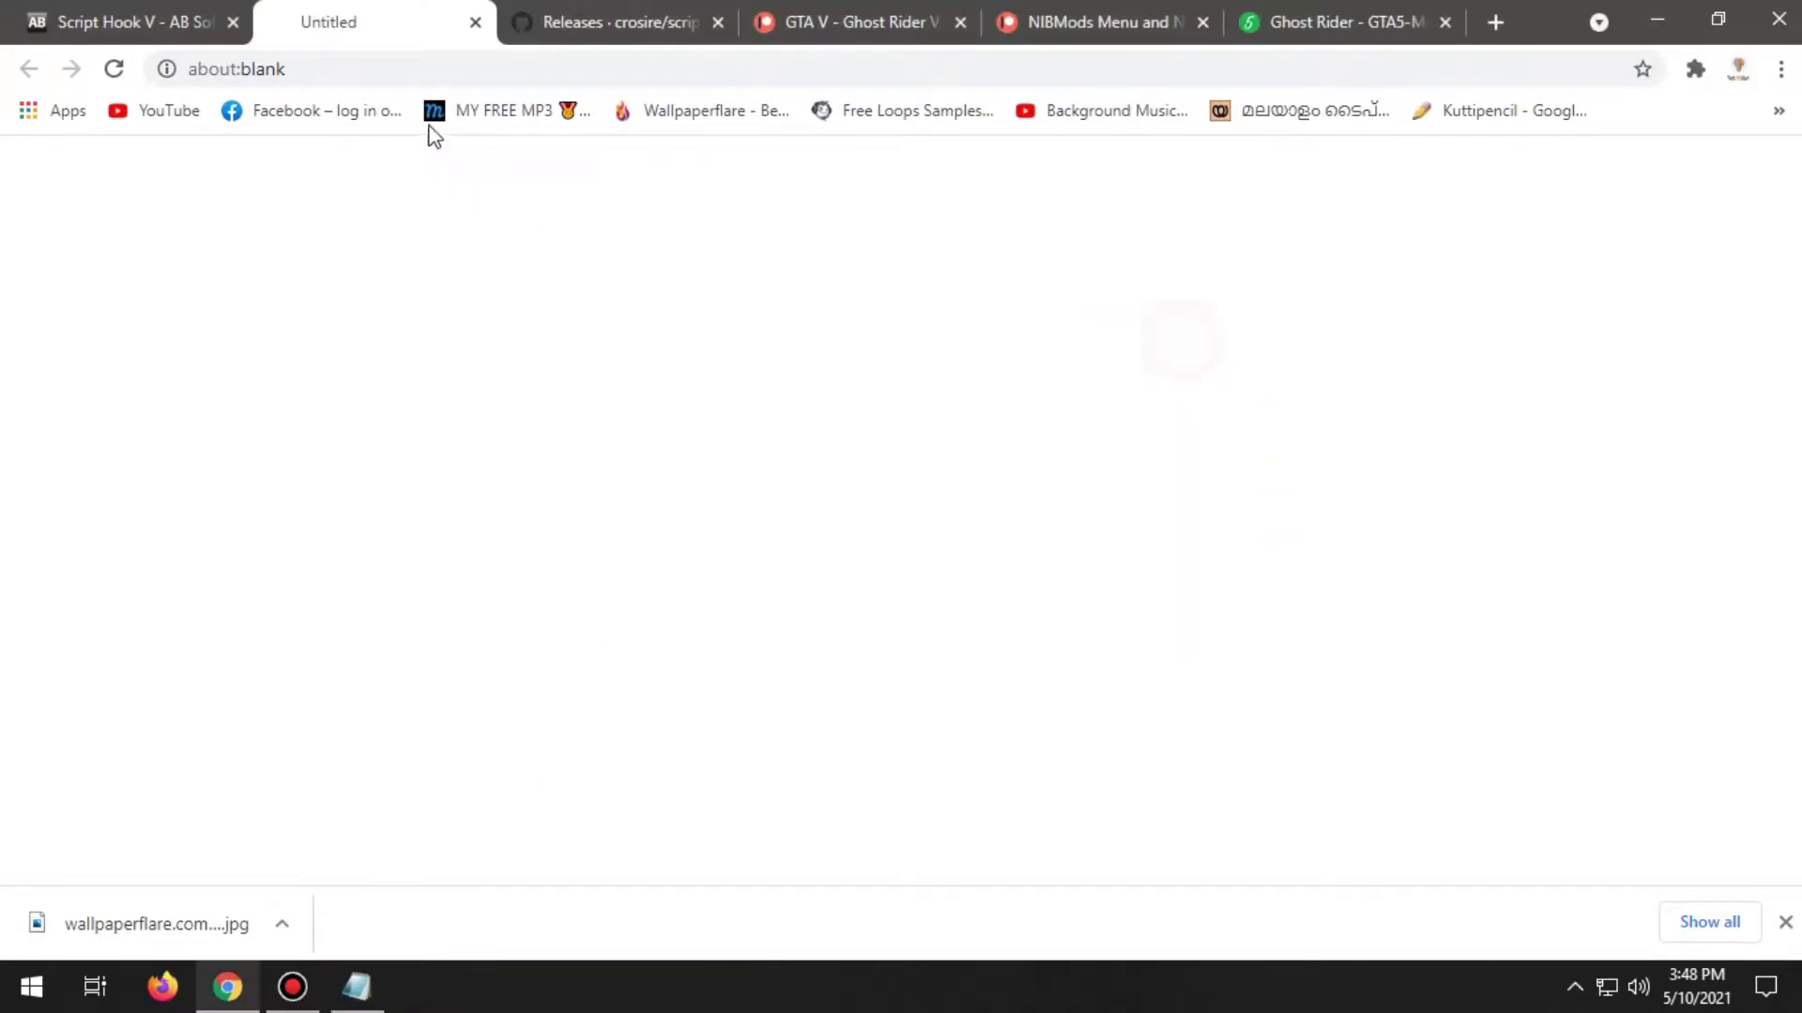
click(472, 21)
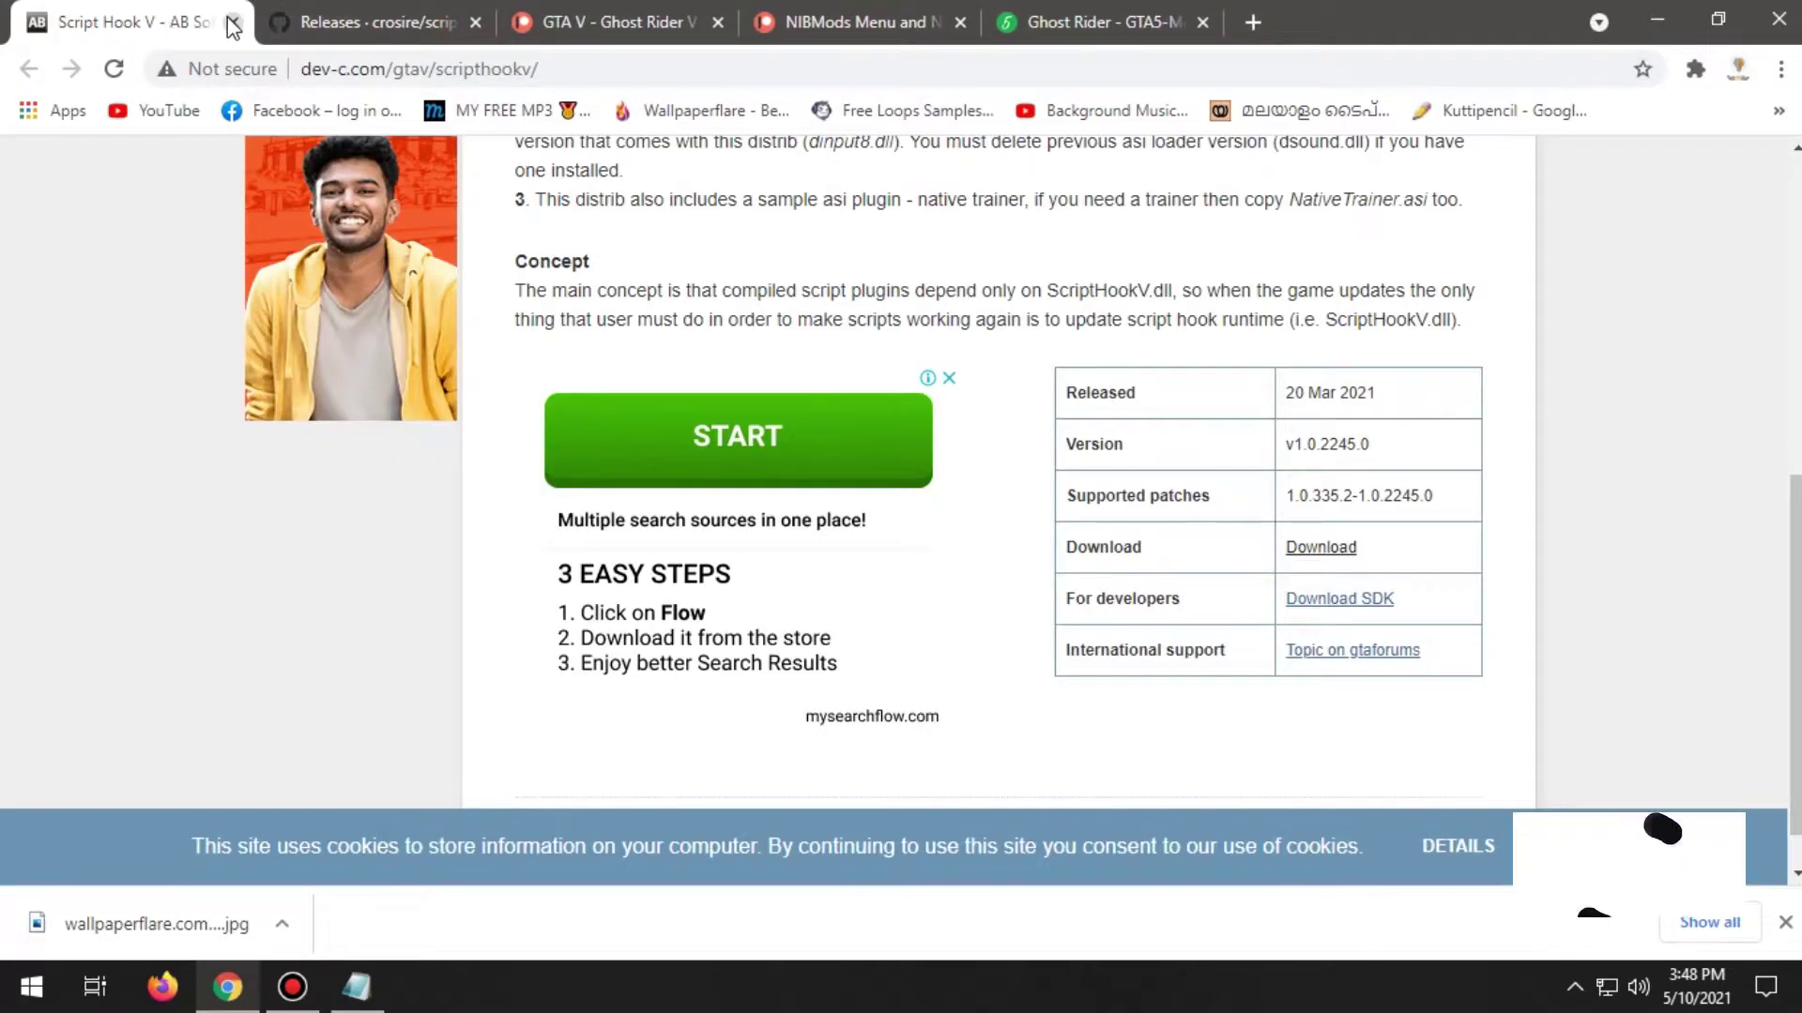
click(233, 22)
Download ScriptHookVDotNet.zip from the v3.1.0 release assets on GitHub and close the releases page.
mouse_move(380, 558)
mouse_down()
mouse_move(905, 563)
mouse_move(349, 577)
mouse_up()
scroll(385, 587, down, 14)
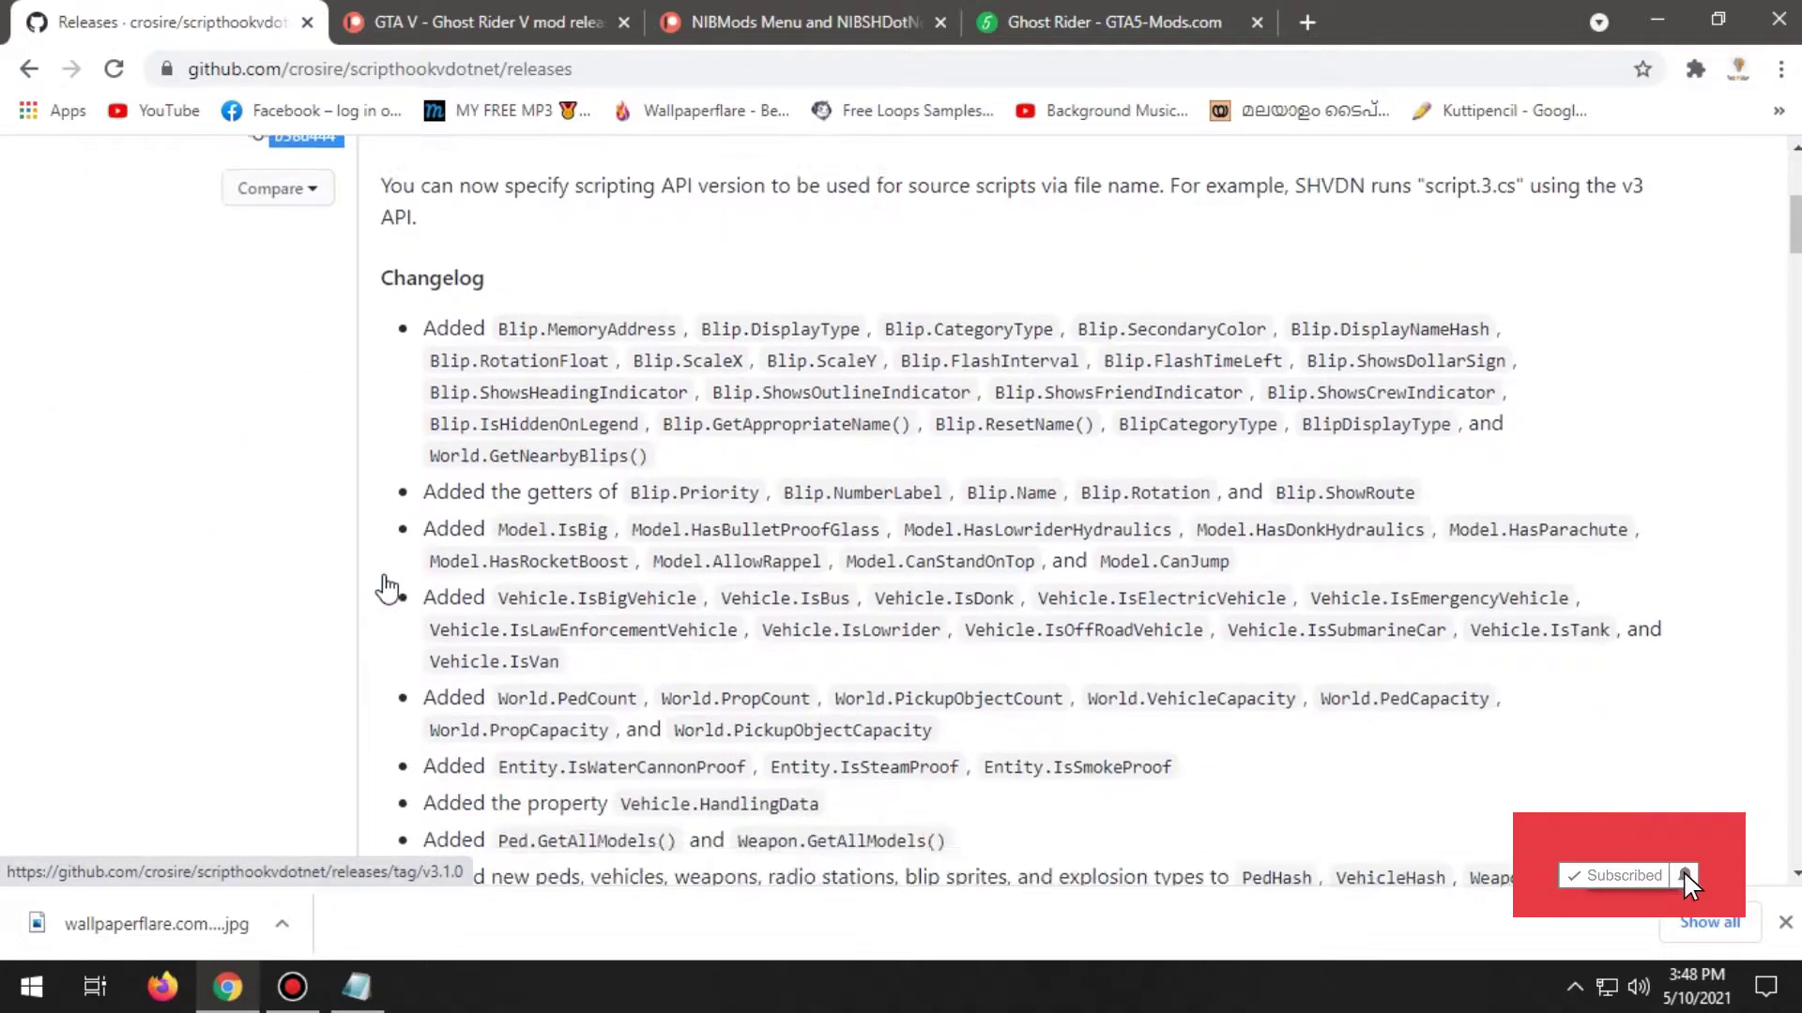
scroll(385, 586, down, 6)
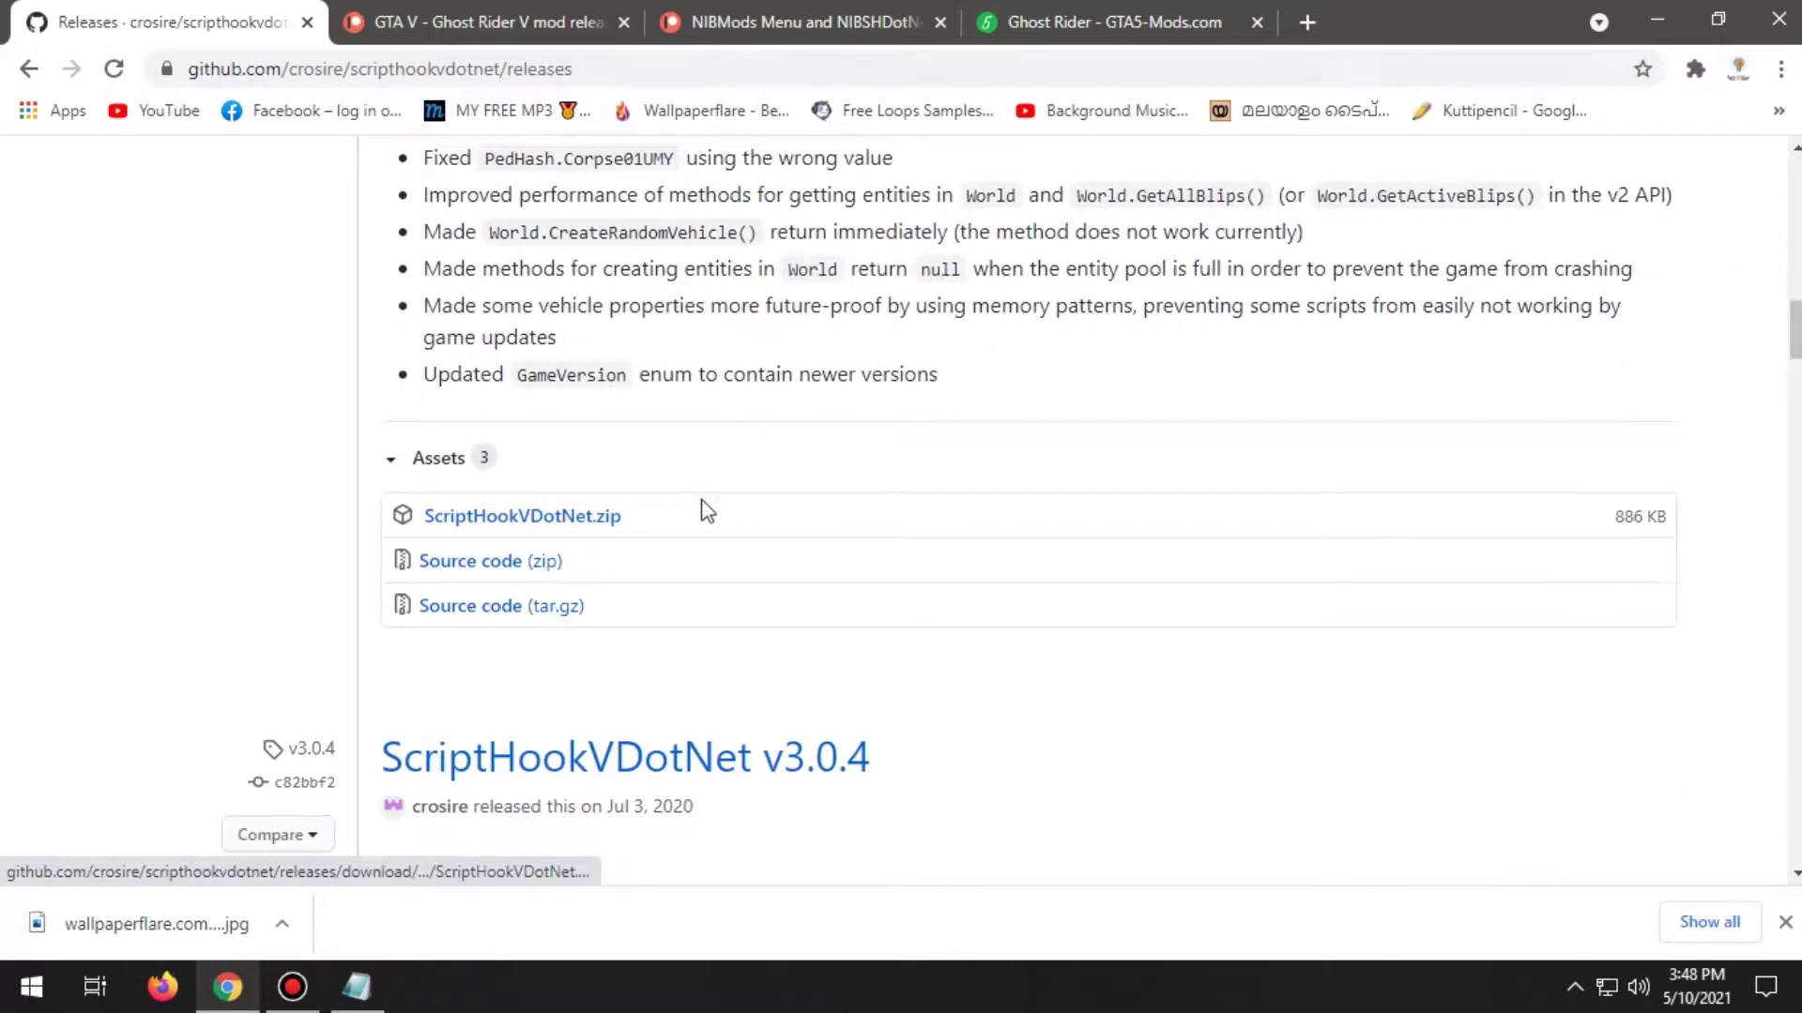
click(494, 520)
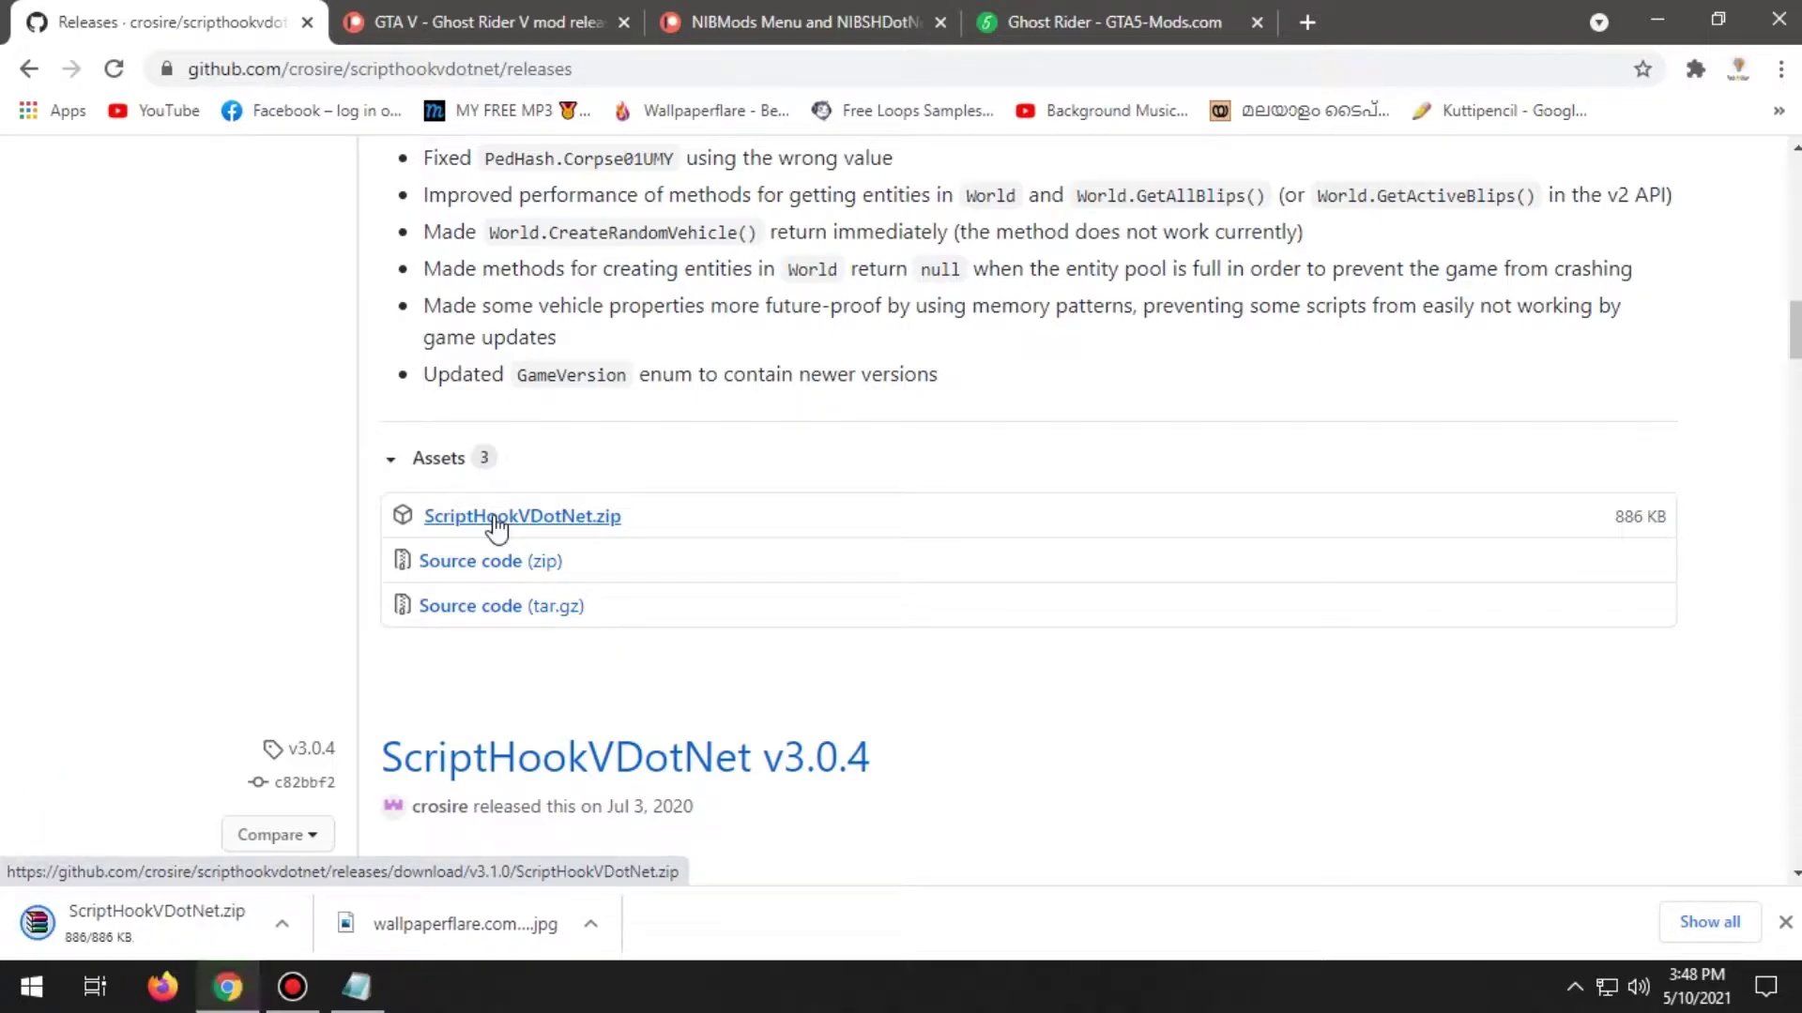
click(307, 21)
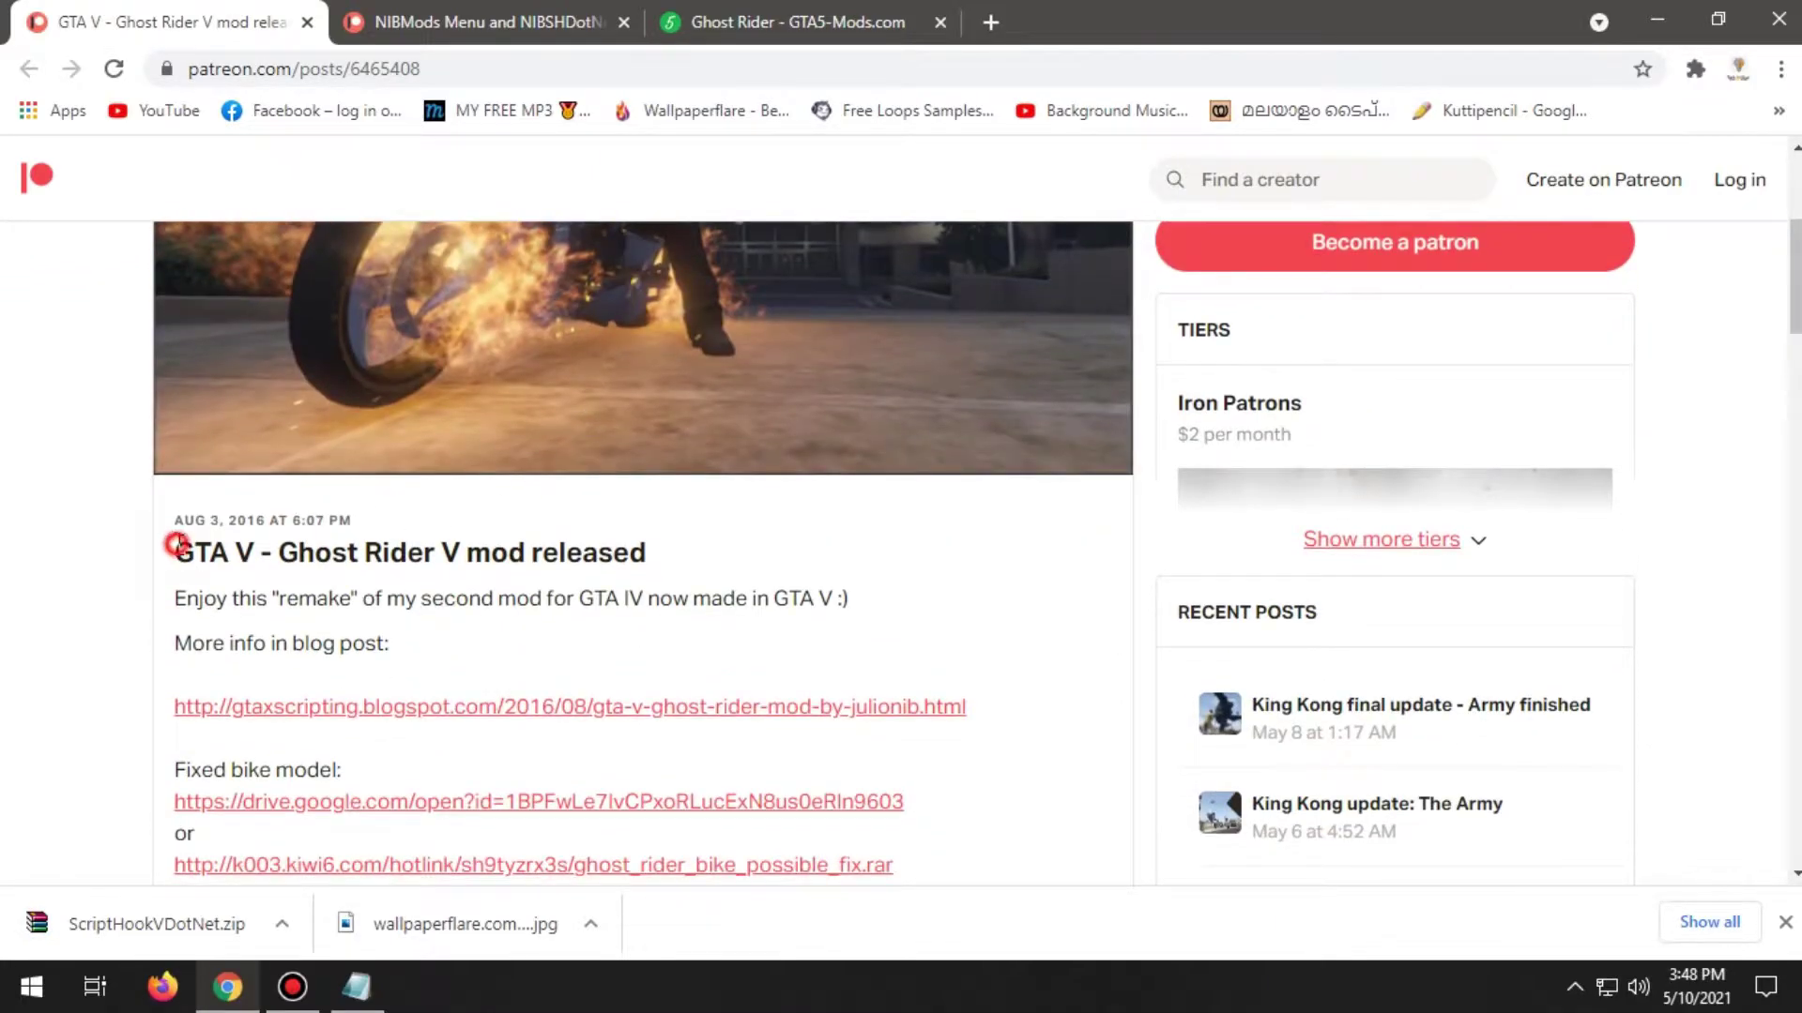
Download GhostRiderV-v1.2.1.zip from the Ghost Rider V Patreon post and close that page.
mouse_move(176, 544)
mouse_down()
mouse_move(441, 554)
mouse_move(587, 582)
mouse_move(628, 549)
mouse_move(145, 563)
mouse_move(281, 554)
mouse_move(178, 565)
mouse_up()
scroll(545, 629, down, 5)
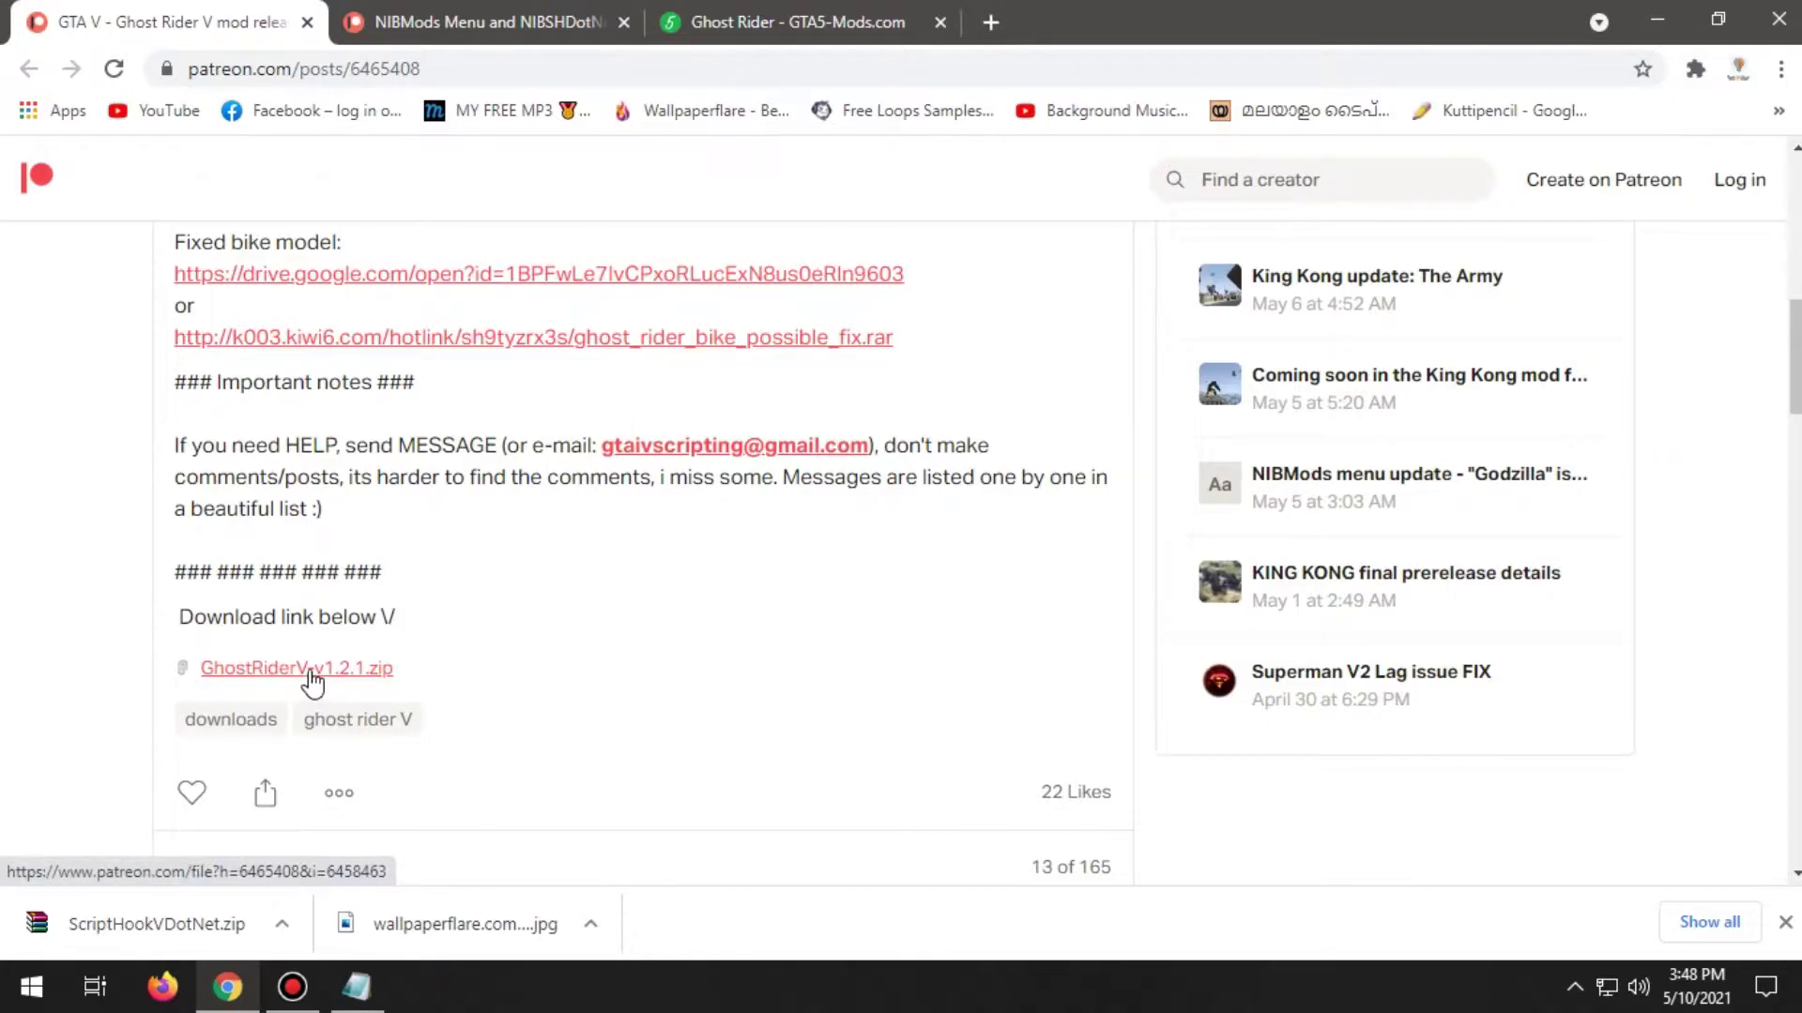
click(299, 669)
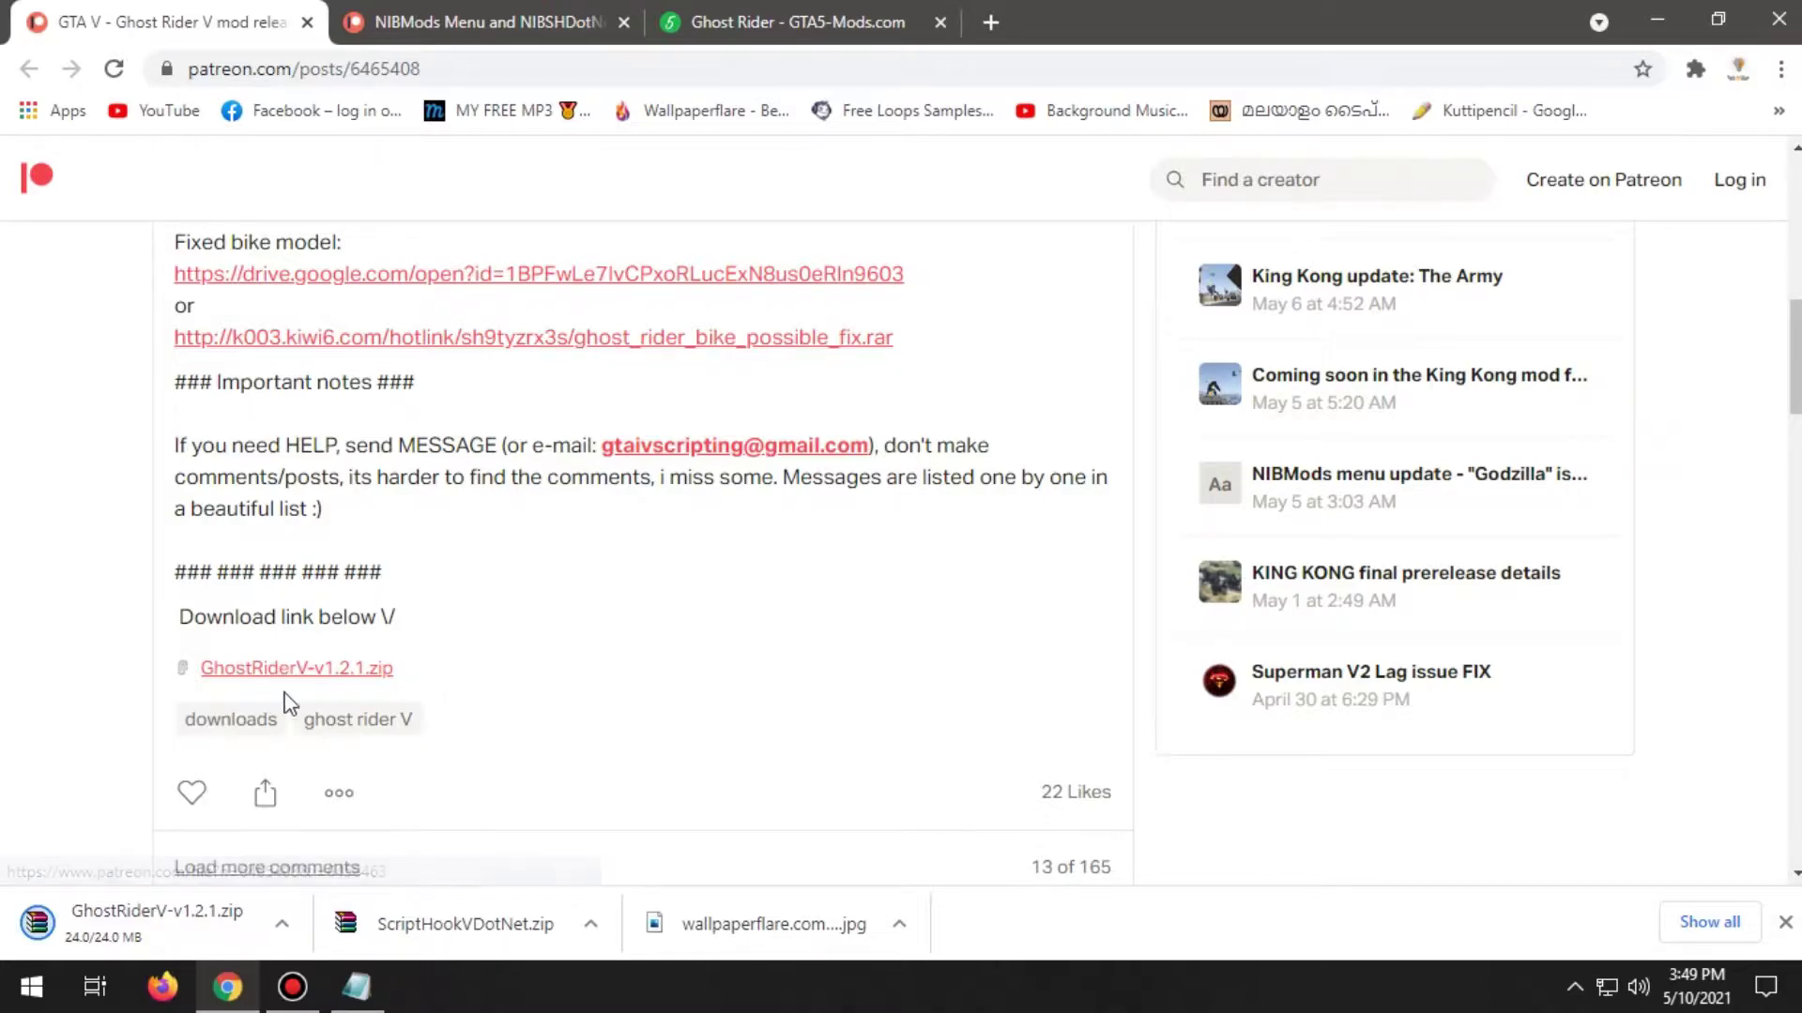
click(306, 22)
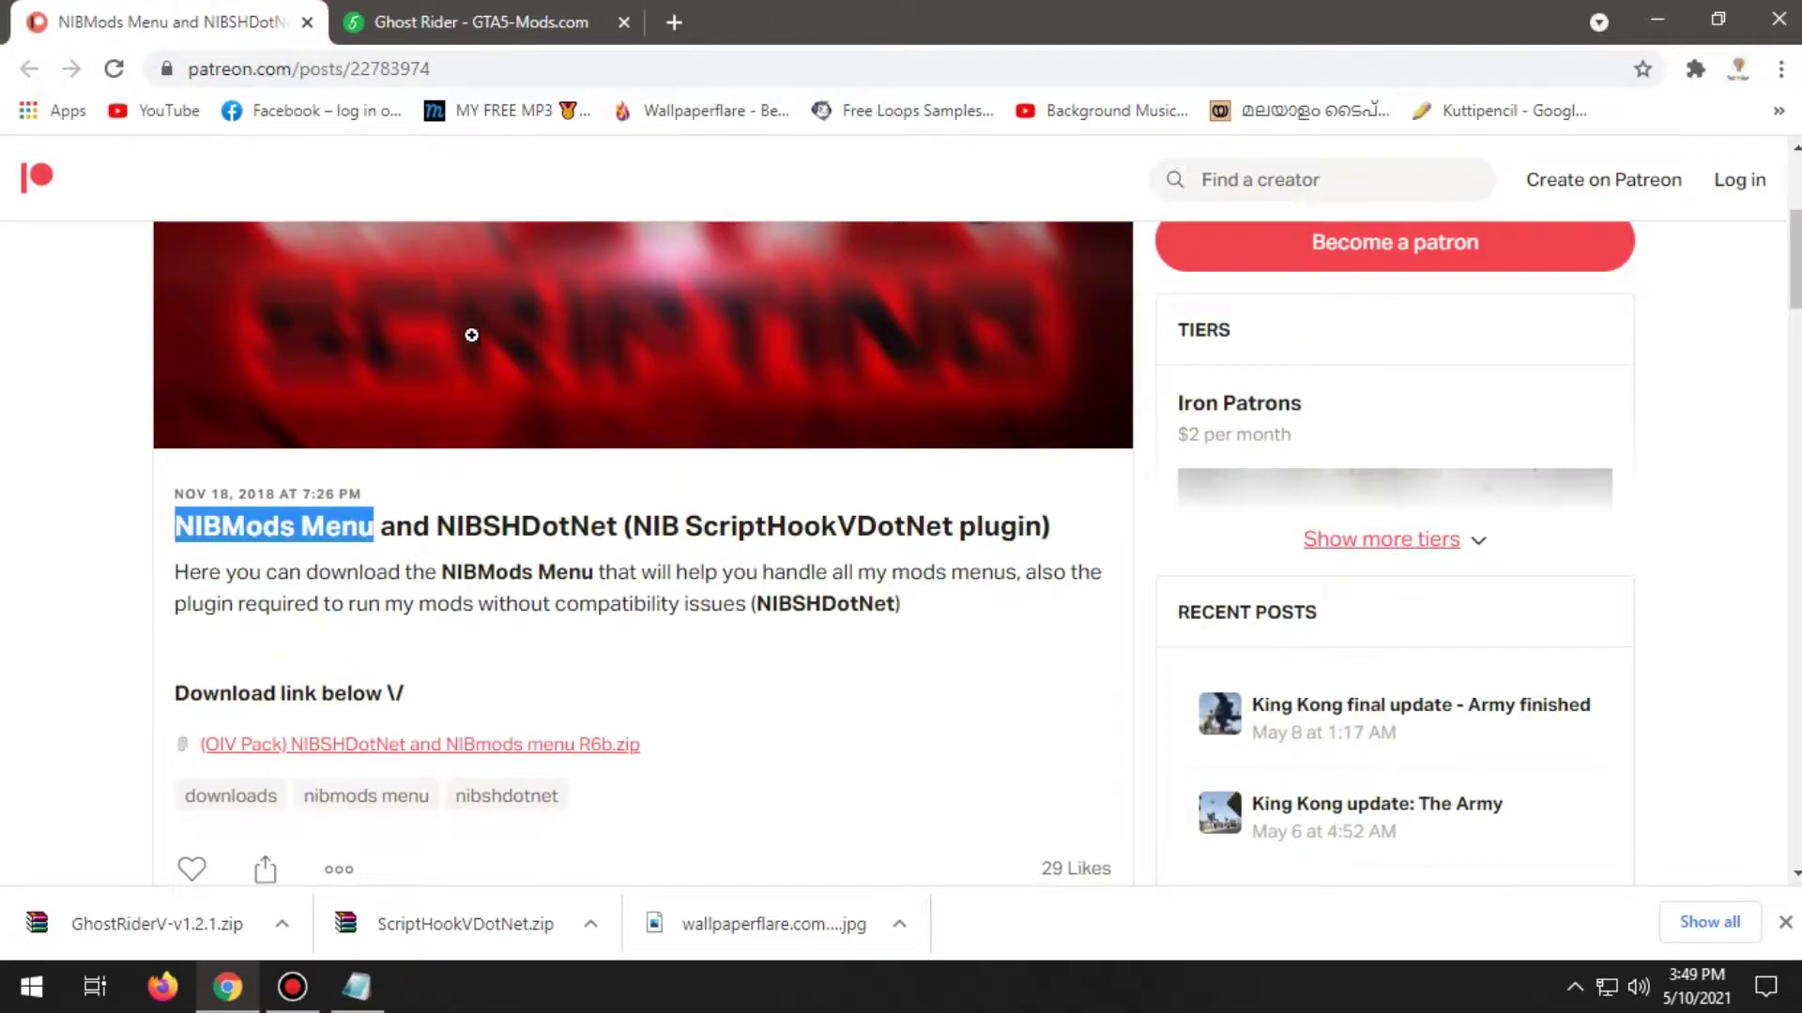
Download the (OIV Pack) NIBSHDotNet and NIBmods menu R6b.zip from its Patreon post and close that page.
click(425, 515)
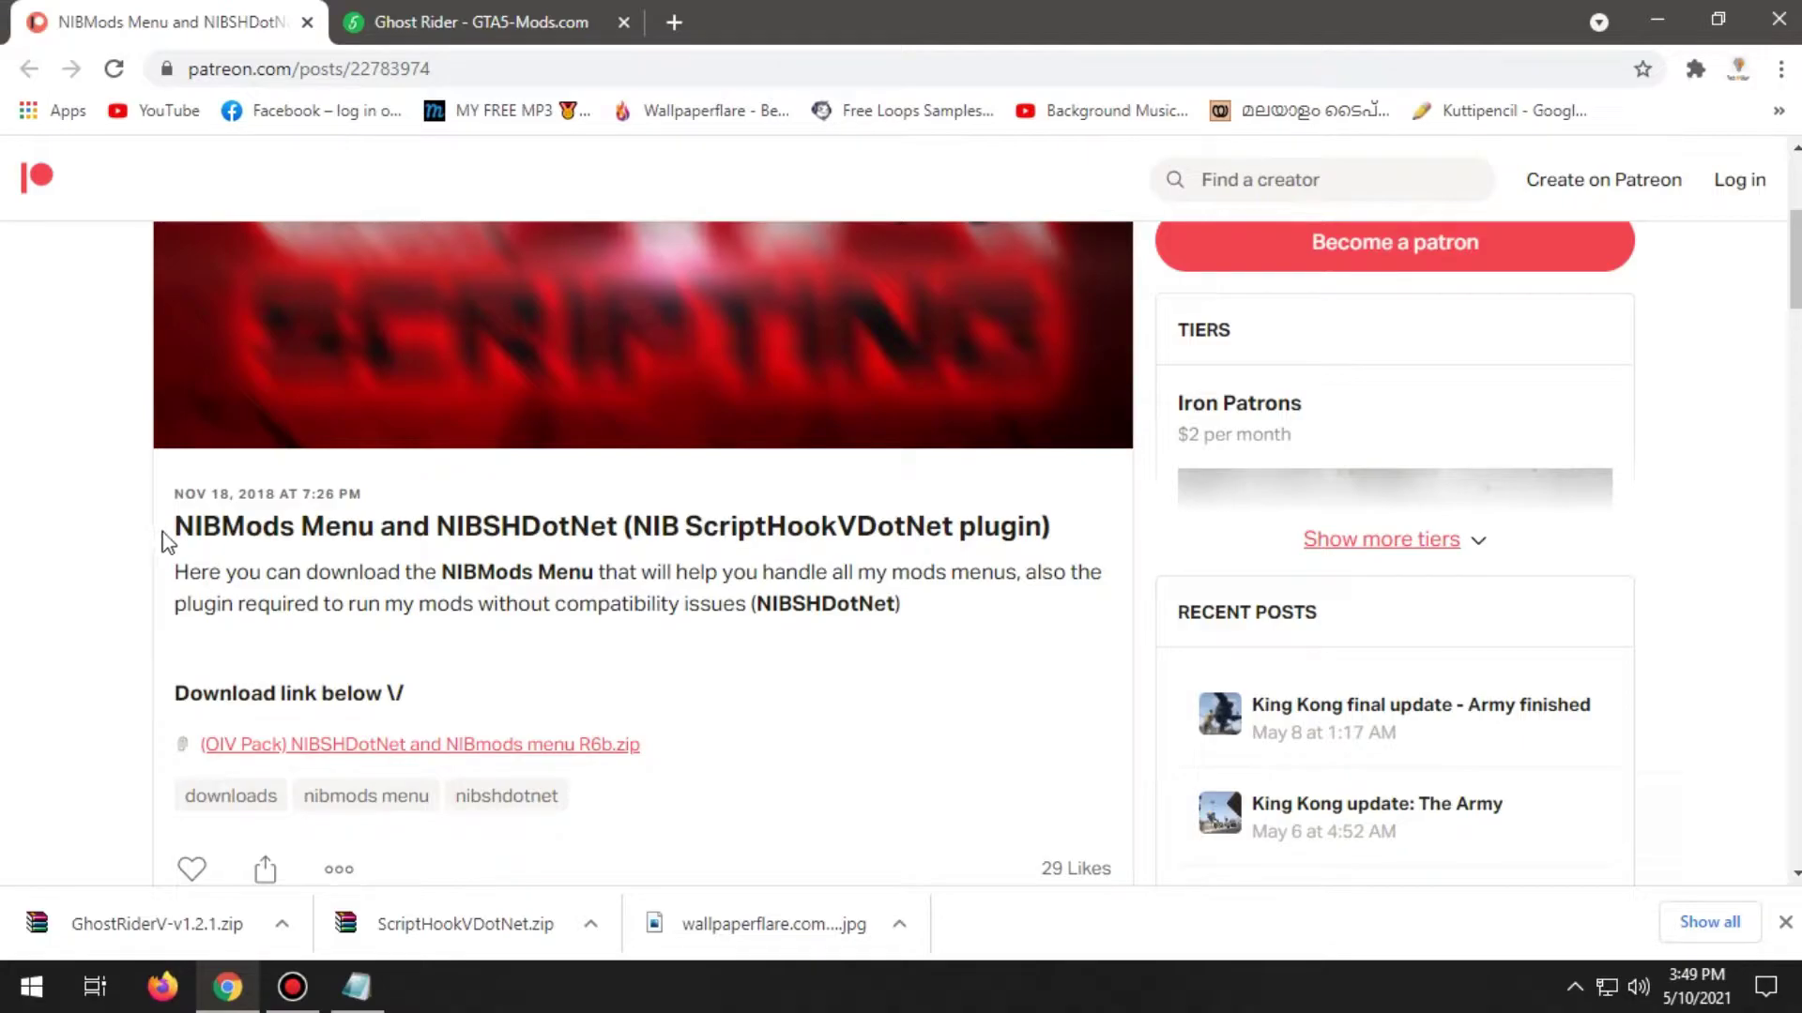
mouse_move(183, 527)
mouse_down()
mouse_move(307, 530)
mouse_move(192, 574)
mouse_move(160, 531)
mouse_up()
scroll(517, 427, up, 4)
scroll(518, 427, down, 8)
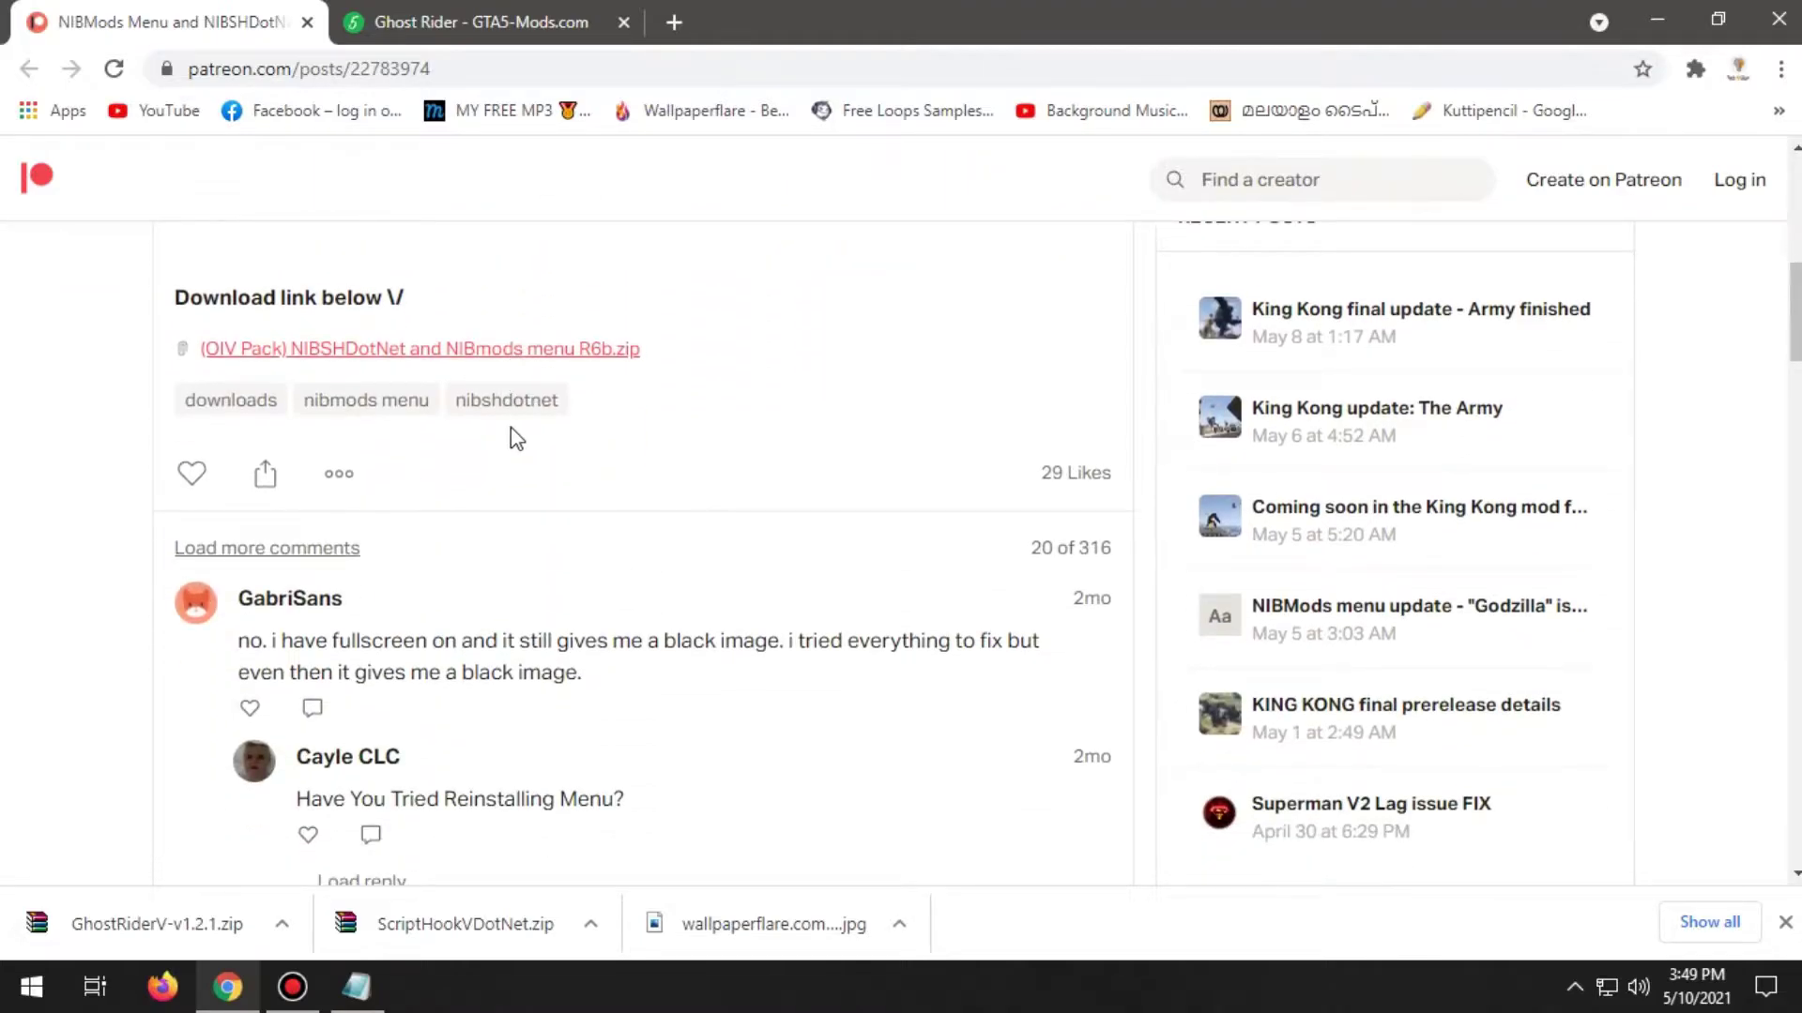
scroll(540, 417, up, 1)
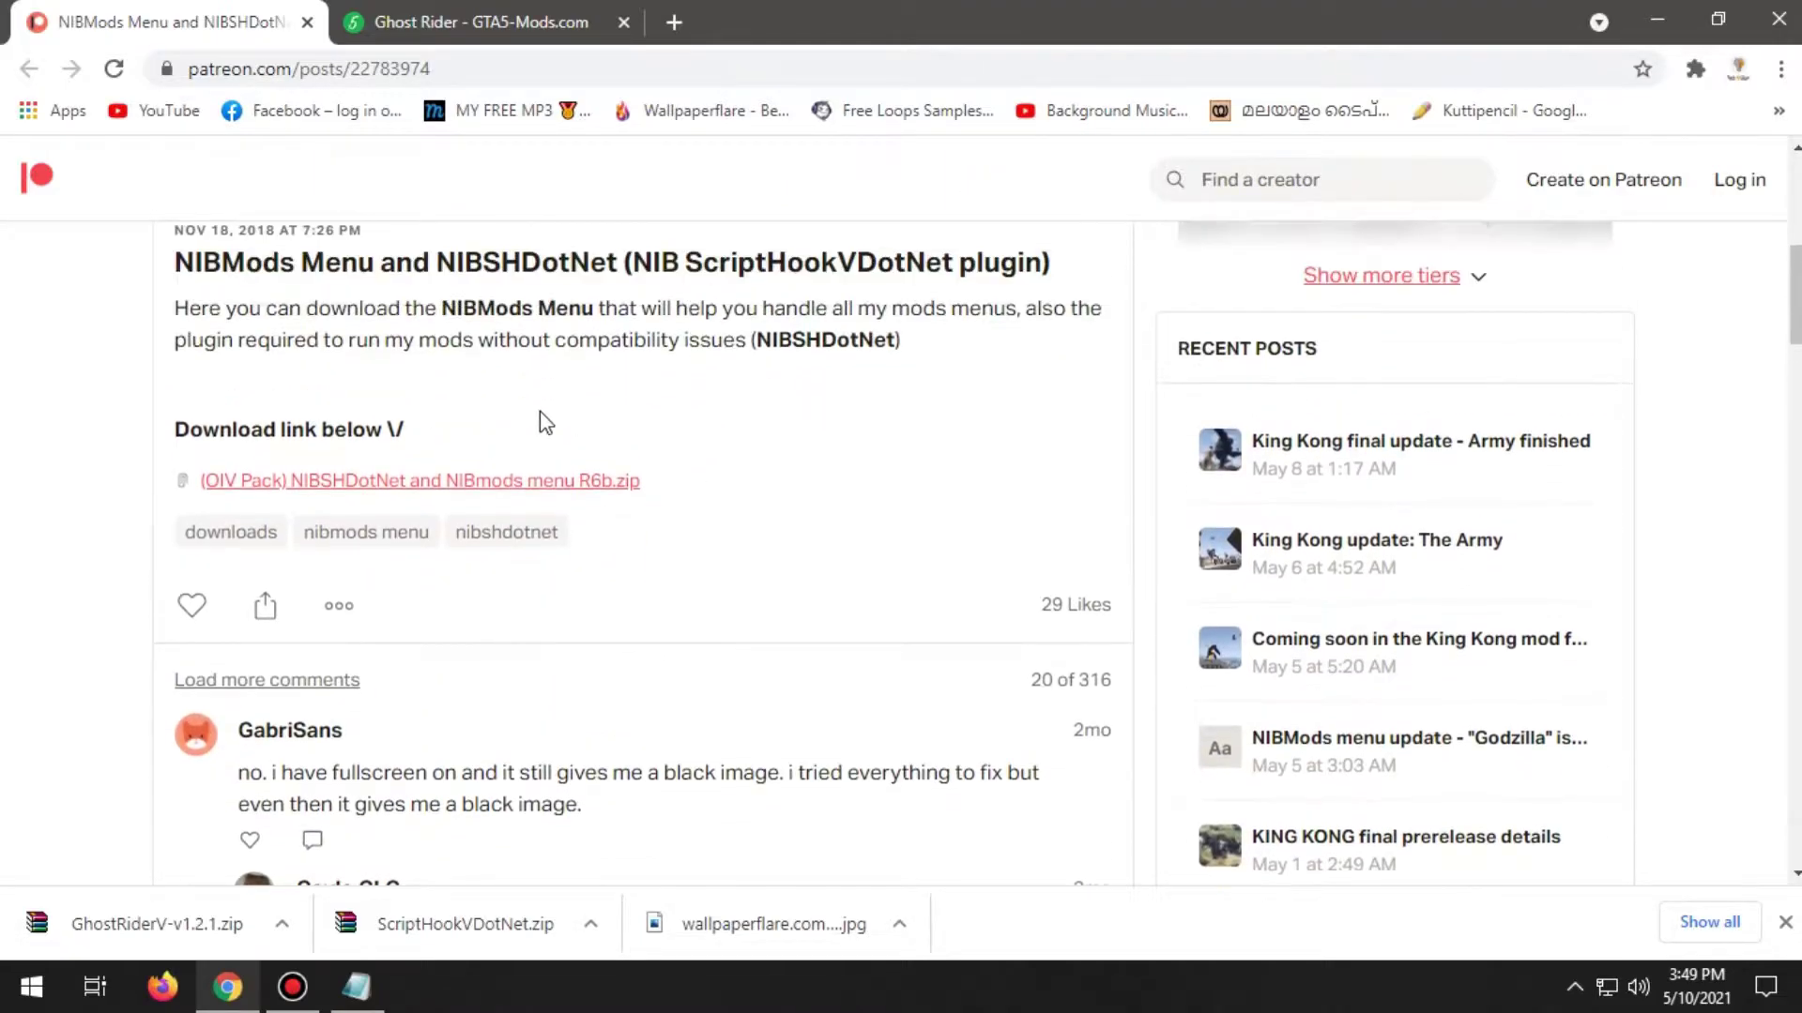
click(441, 482)
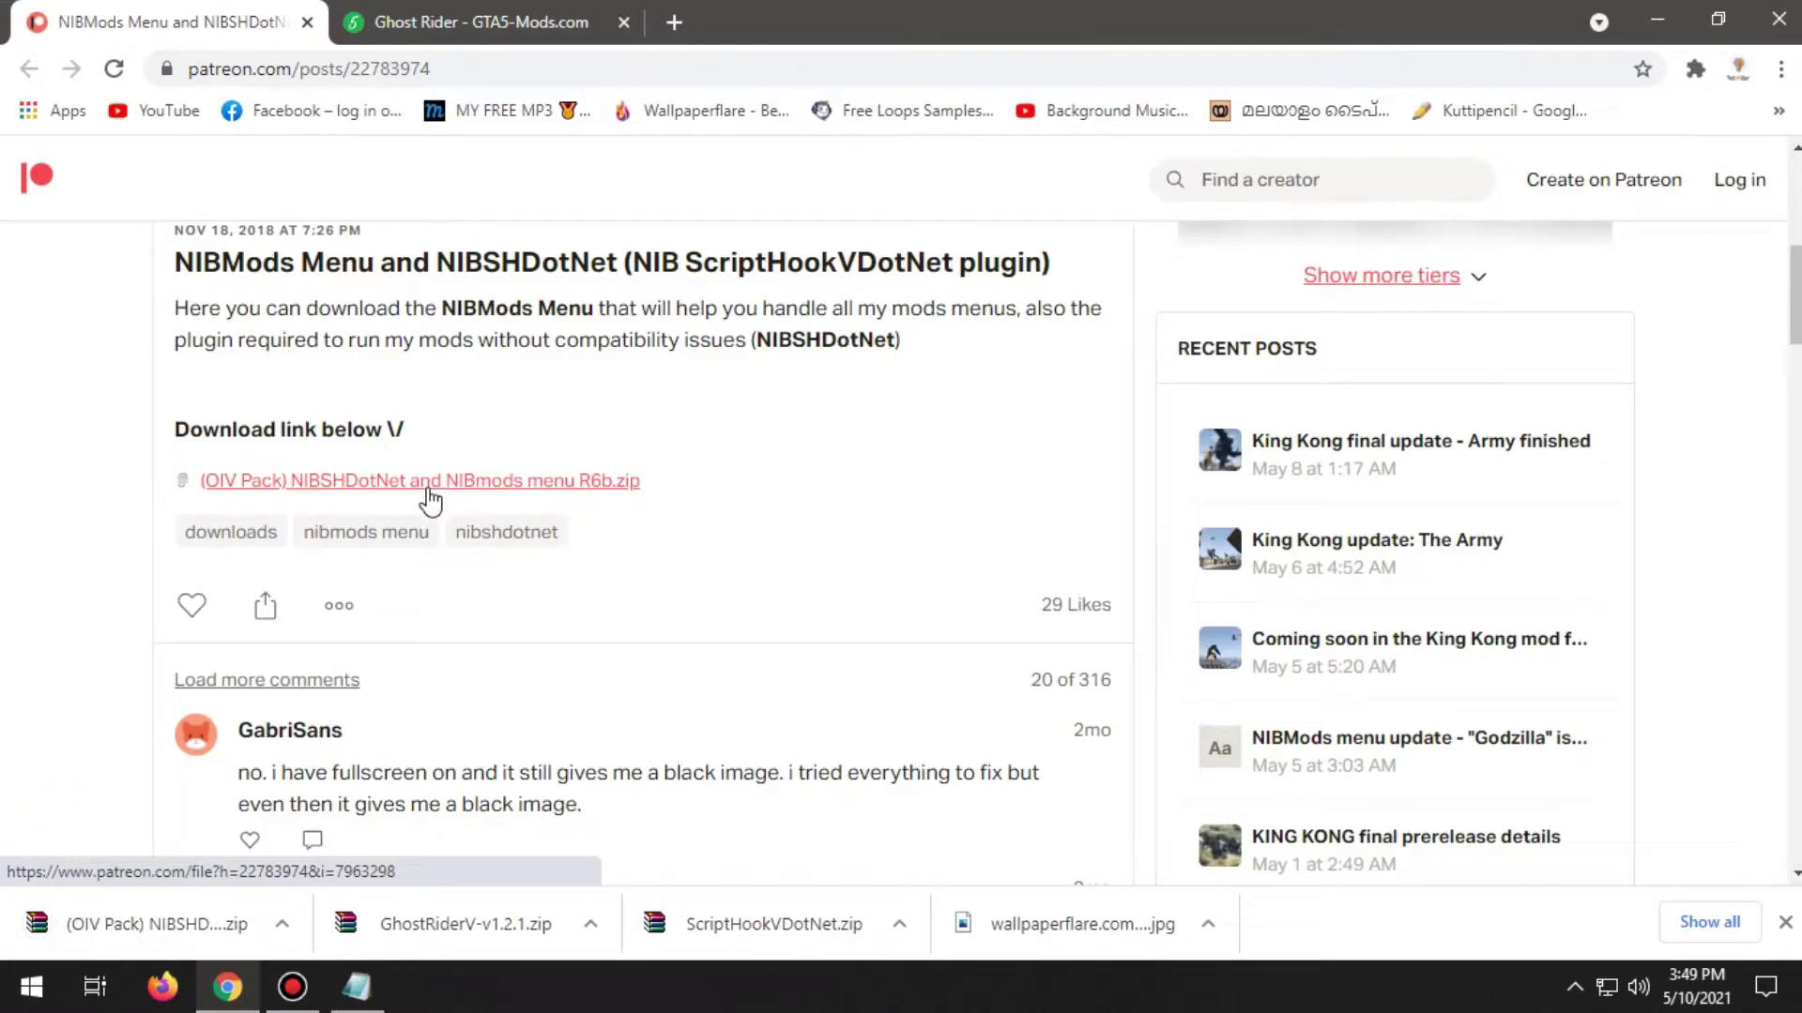
click(306, 22)
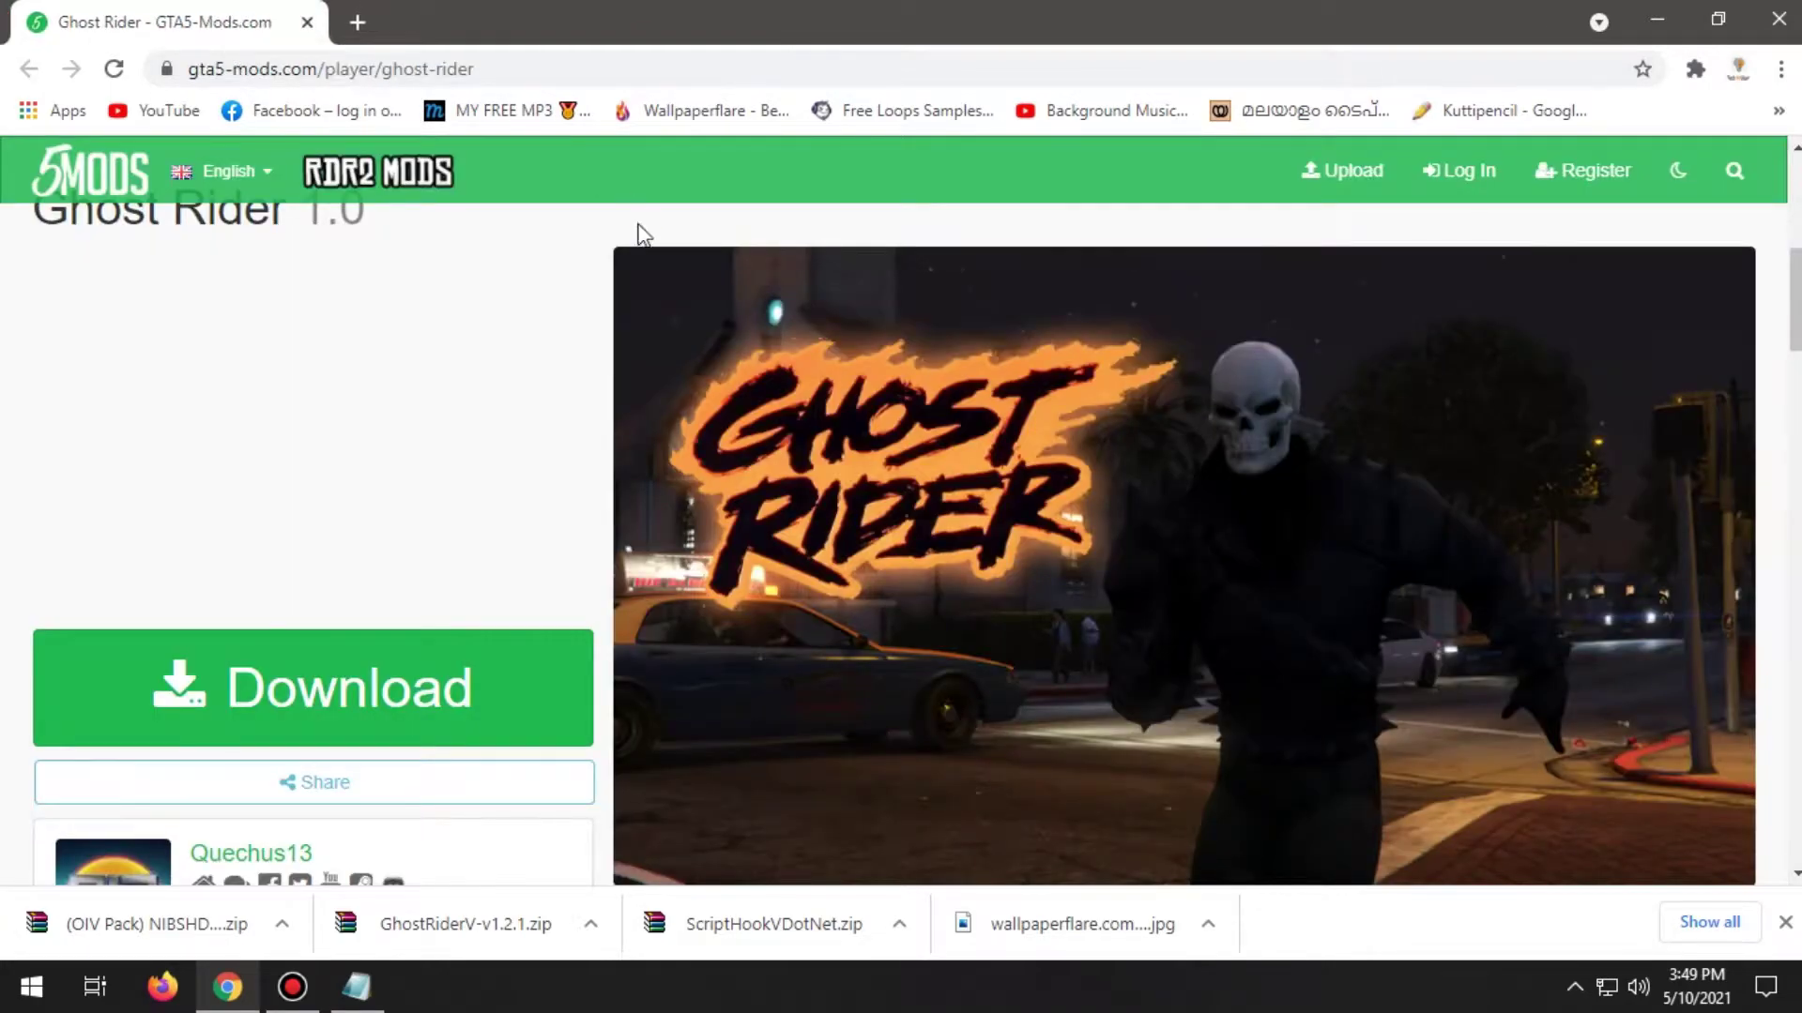
Download the Ghost Rider 1.0 player model archive, 09f269-Ghost Rider By Quechus13.rar, from its GTA5-Mods page.
scroll(600, 281, up, 6)
scroll(550, 345, down, 4)
drag(20, 474, 90, 474)
click(403, 644)
scroll(408, 647, down, 4)
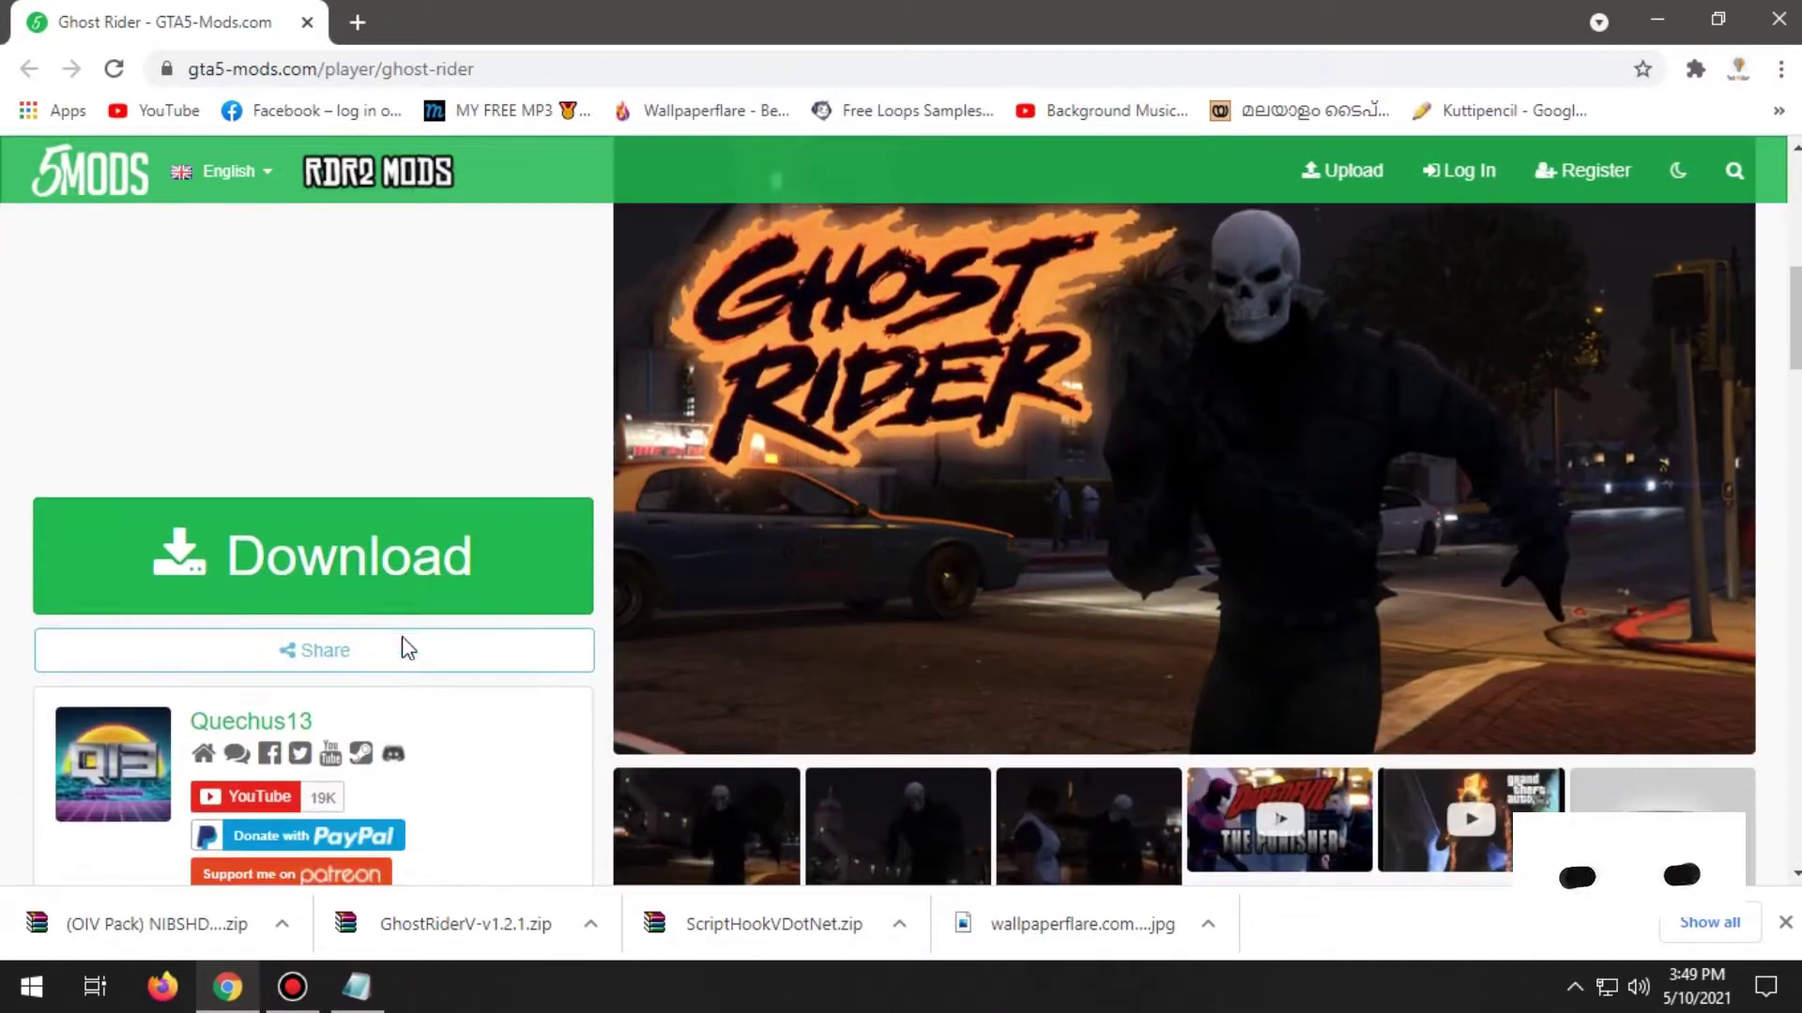
scroll(514, 626, down, 3)
scroll(515, 627, up, 3)
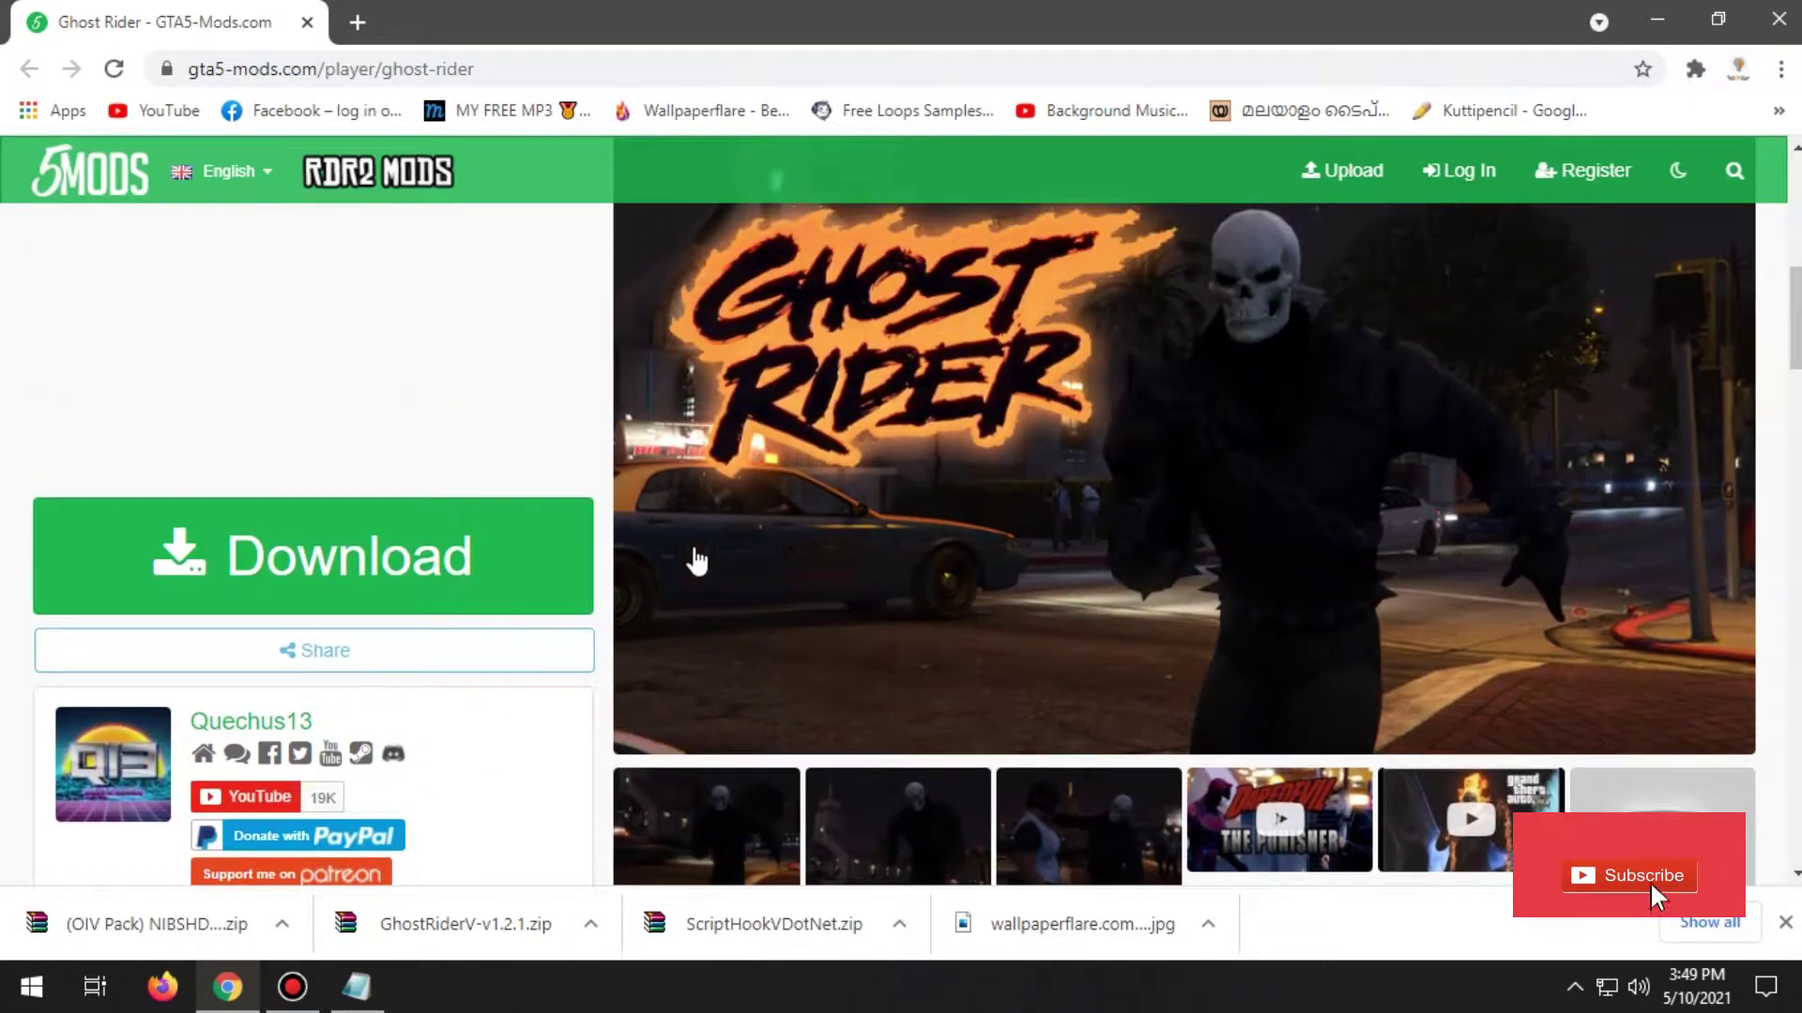
click(317, 556)
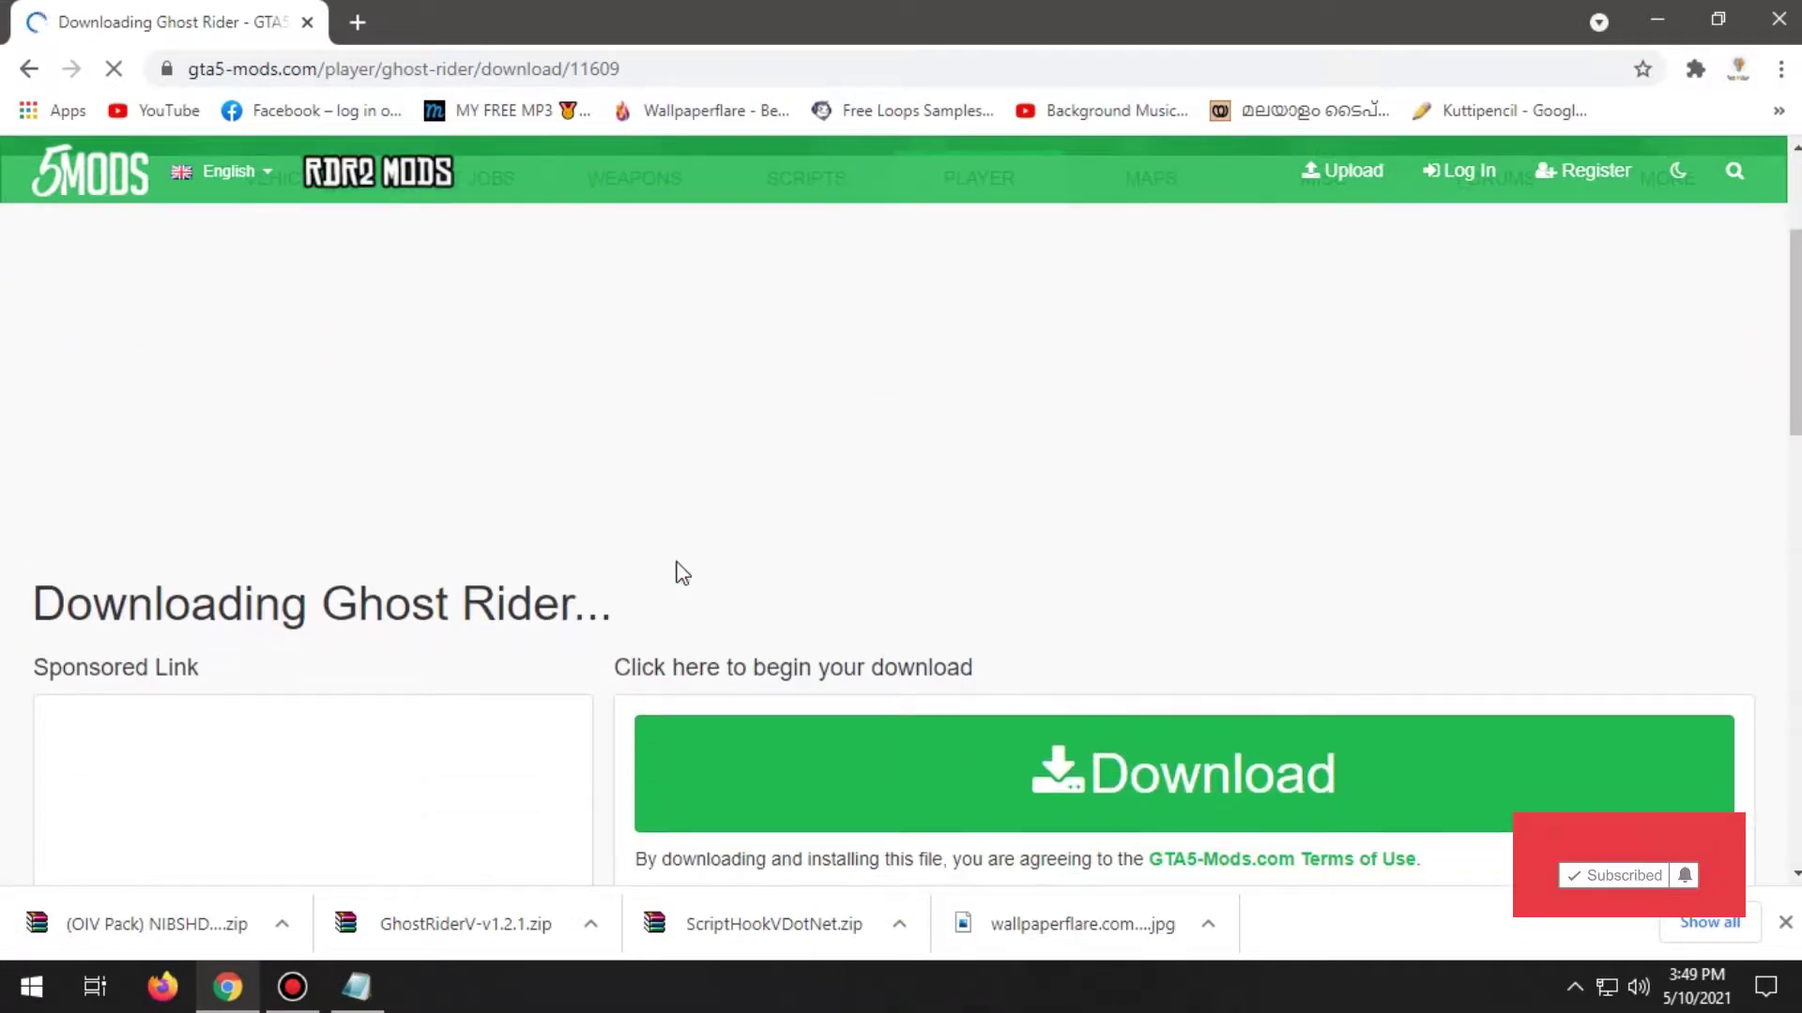
scroll(784, 561, down, 3)
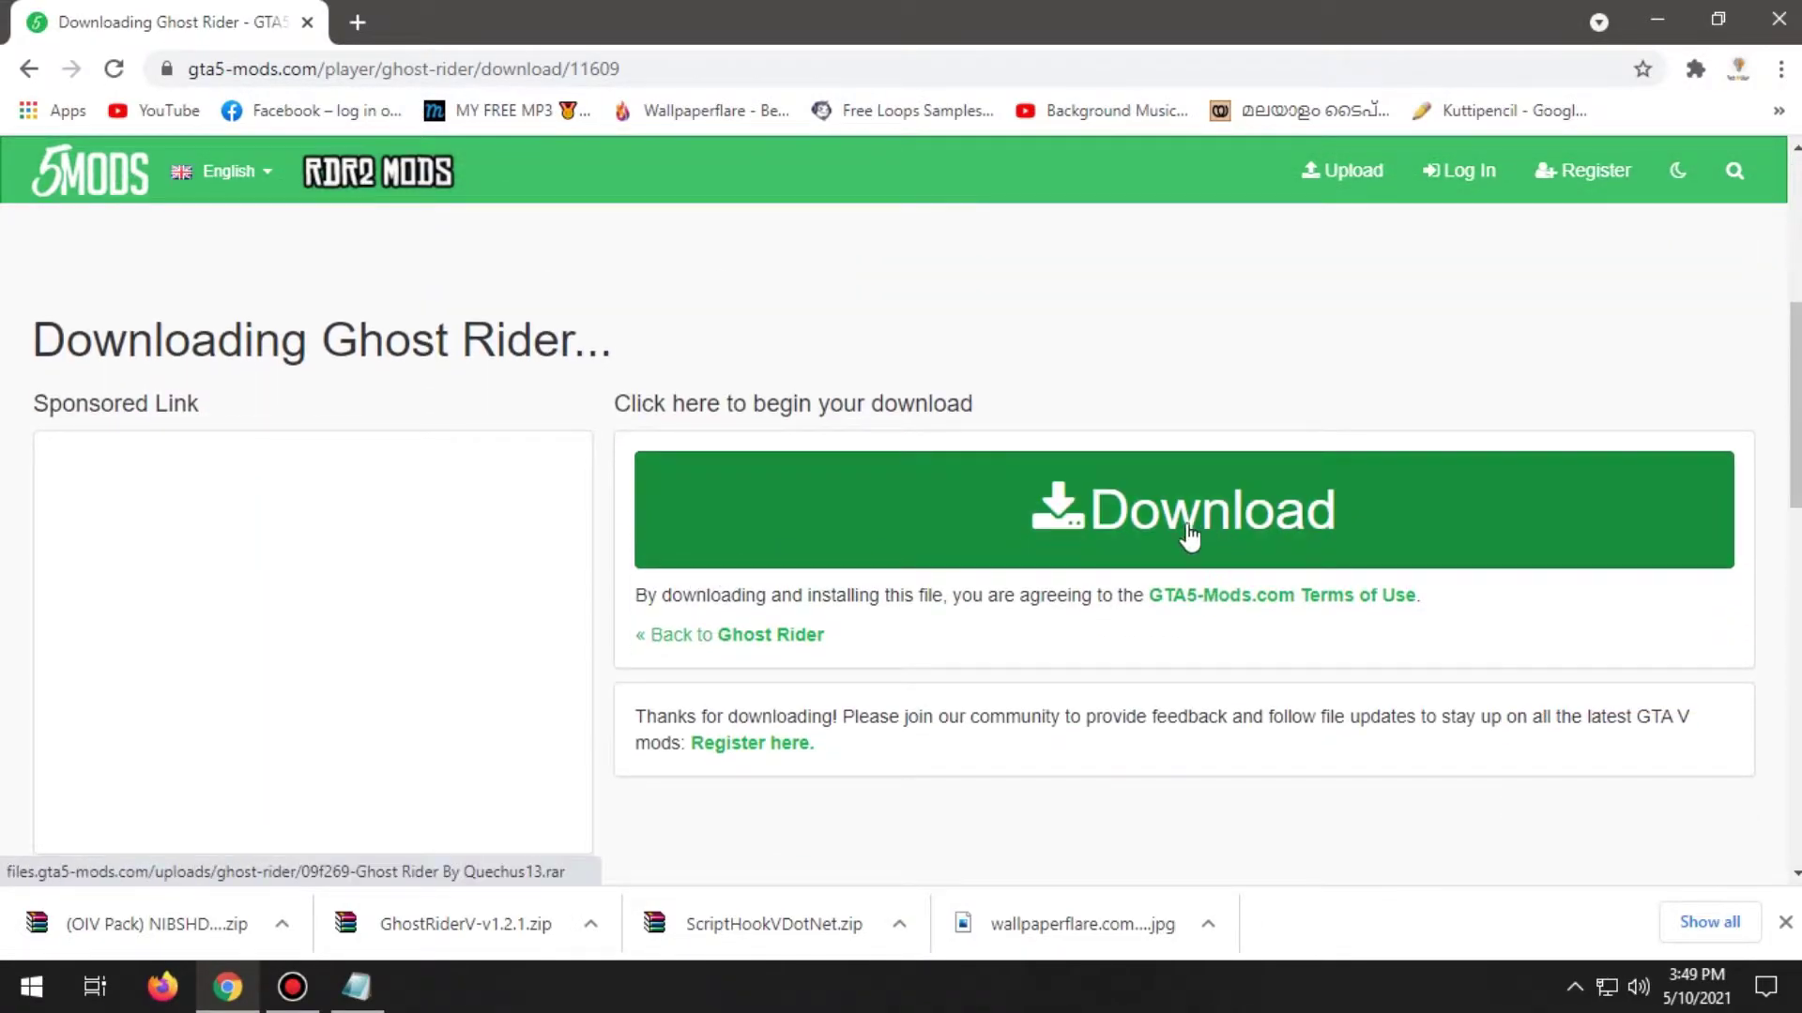
click(1158, 533)
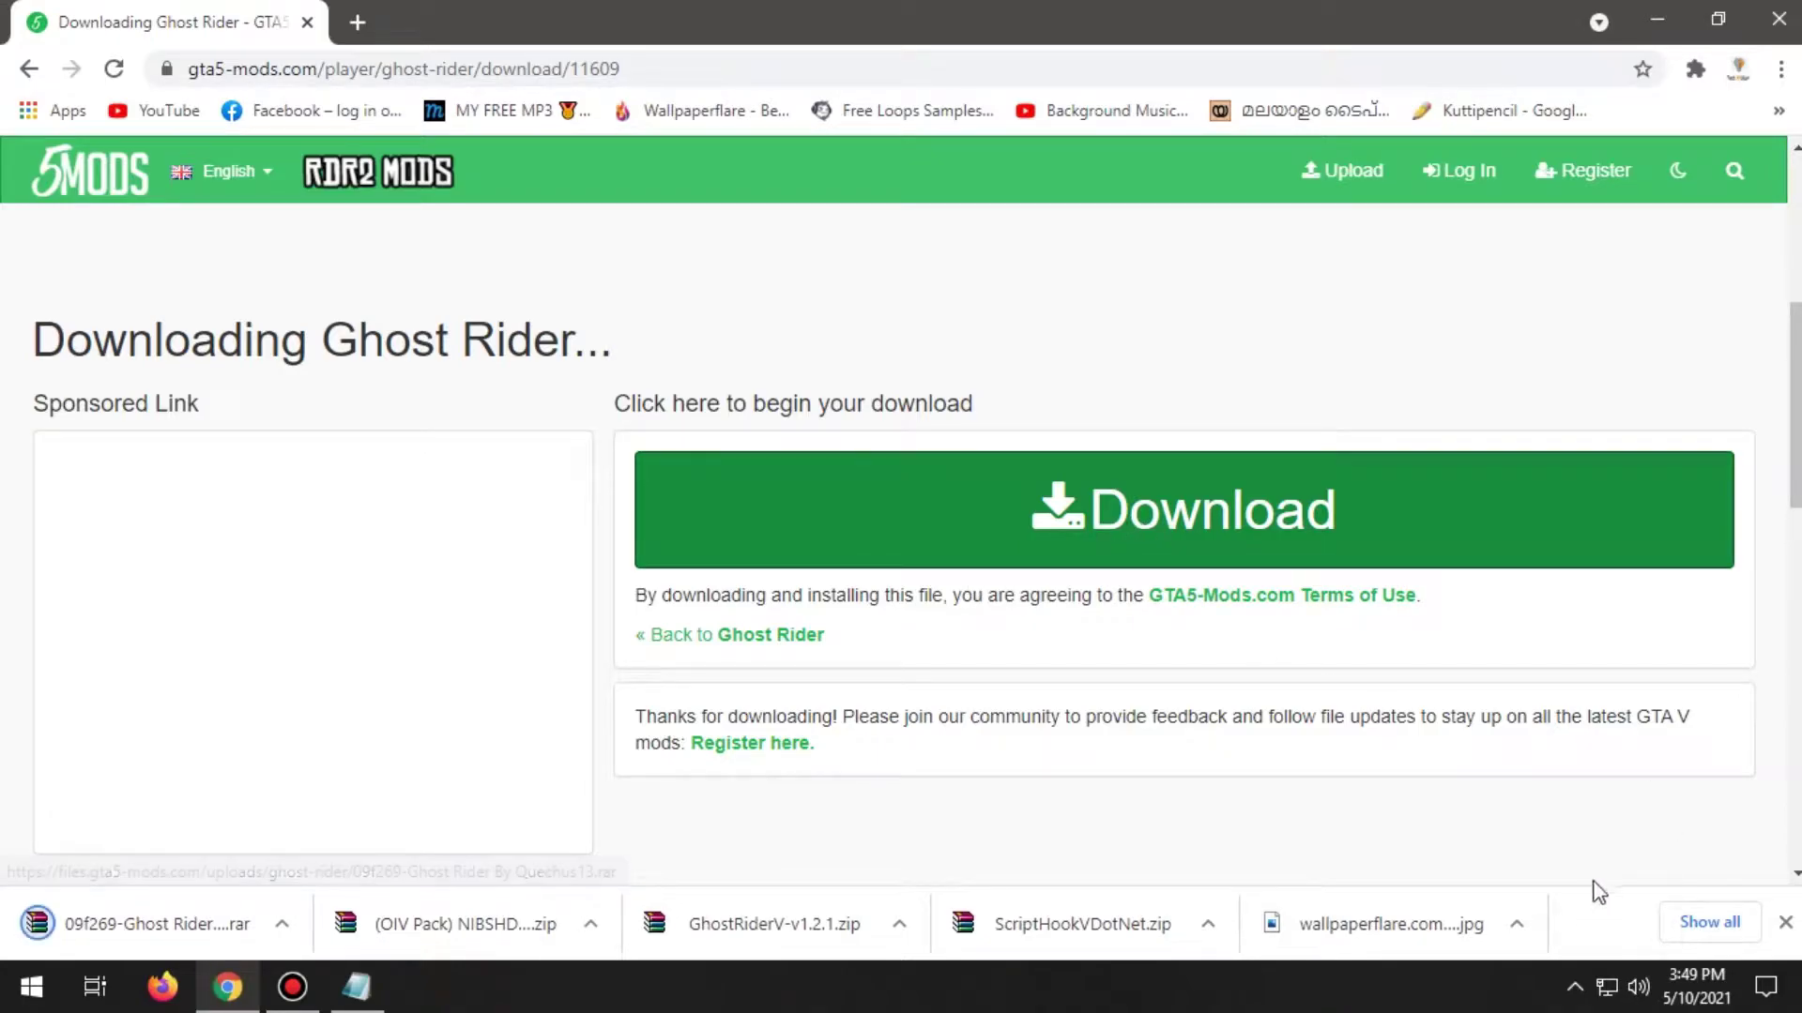
Show the downloaded 09f269-Ghost Rider By Quechus13.rar in the Downloads folder and clear the browser from the desktop.
click(282, 924)
click(311, 833)
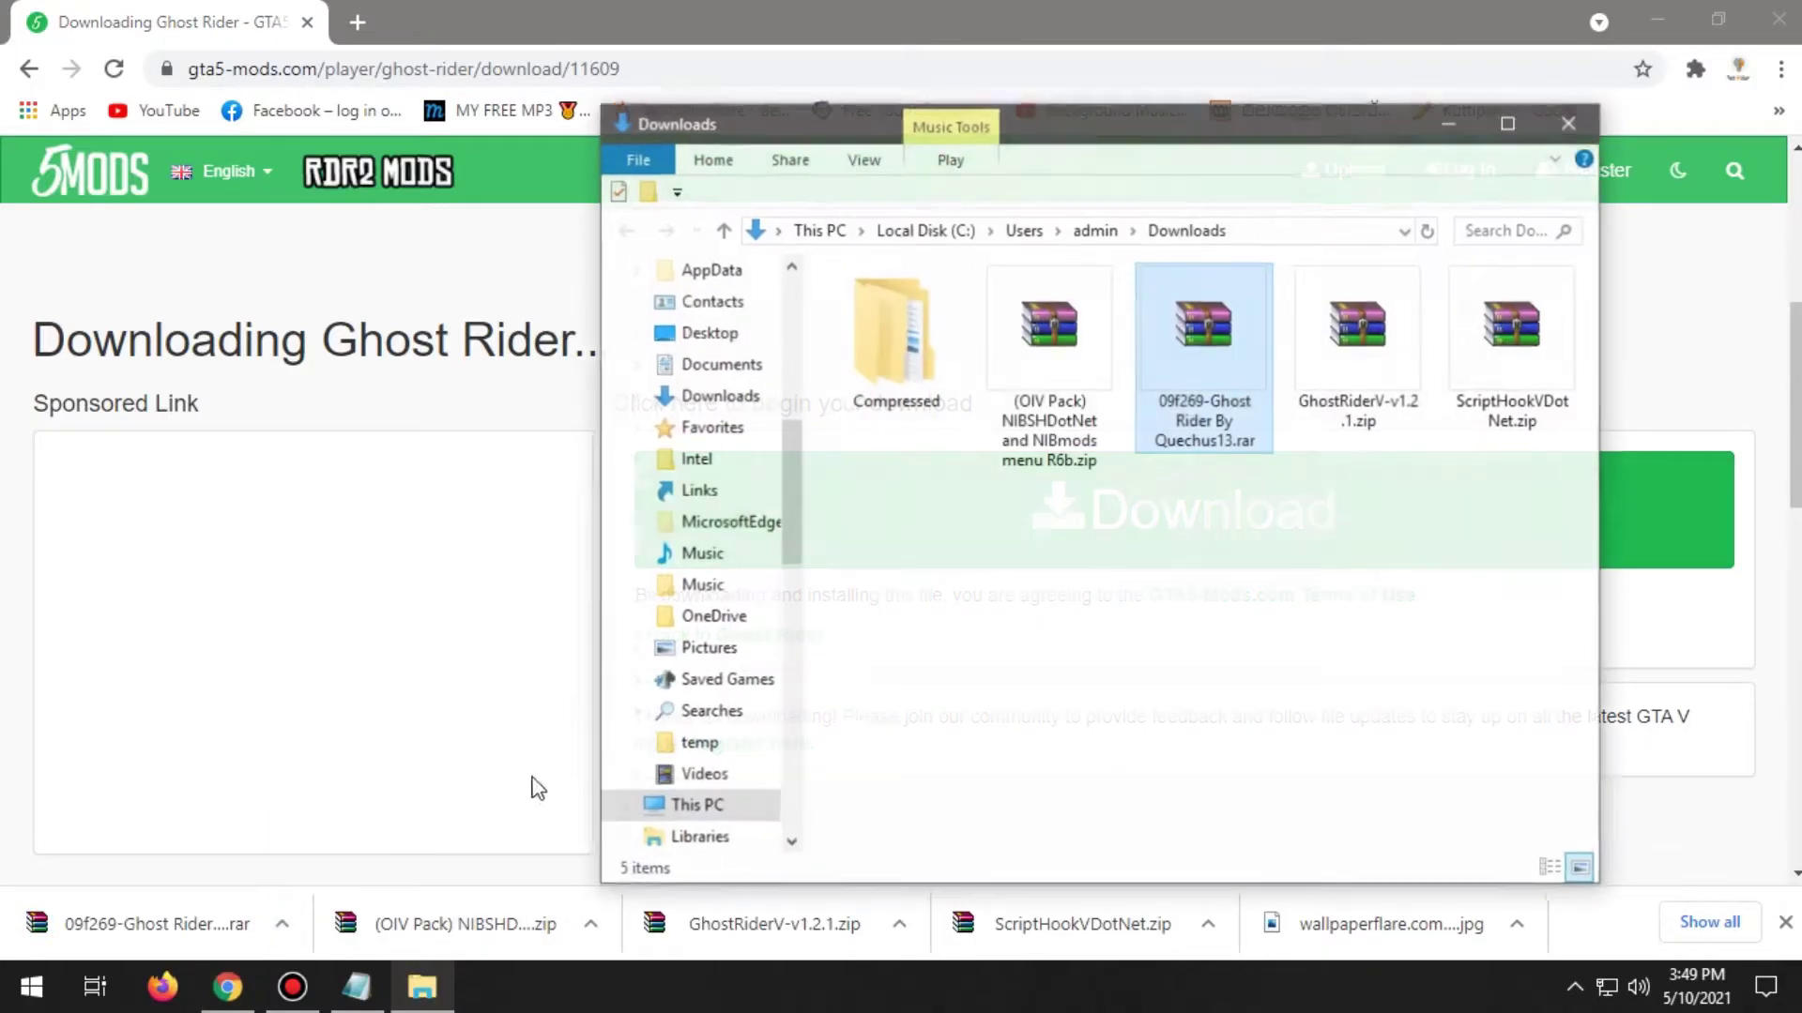
click(1038, 706)
click(1764, 15)
drag(1342, 136, 846, 104)
Create a desktop folder named Ghost Rider and place it in the desktop's upper-right corner.
right_click(1513, 56)
mouse_move(1573, 313)
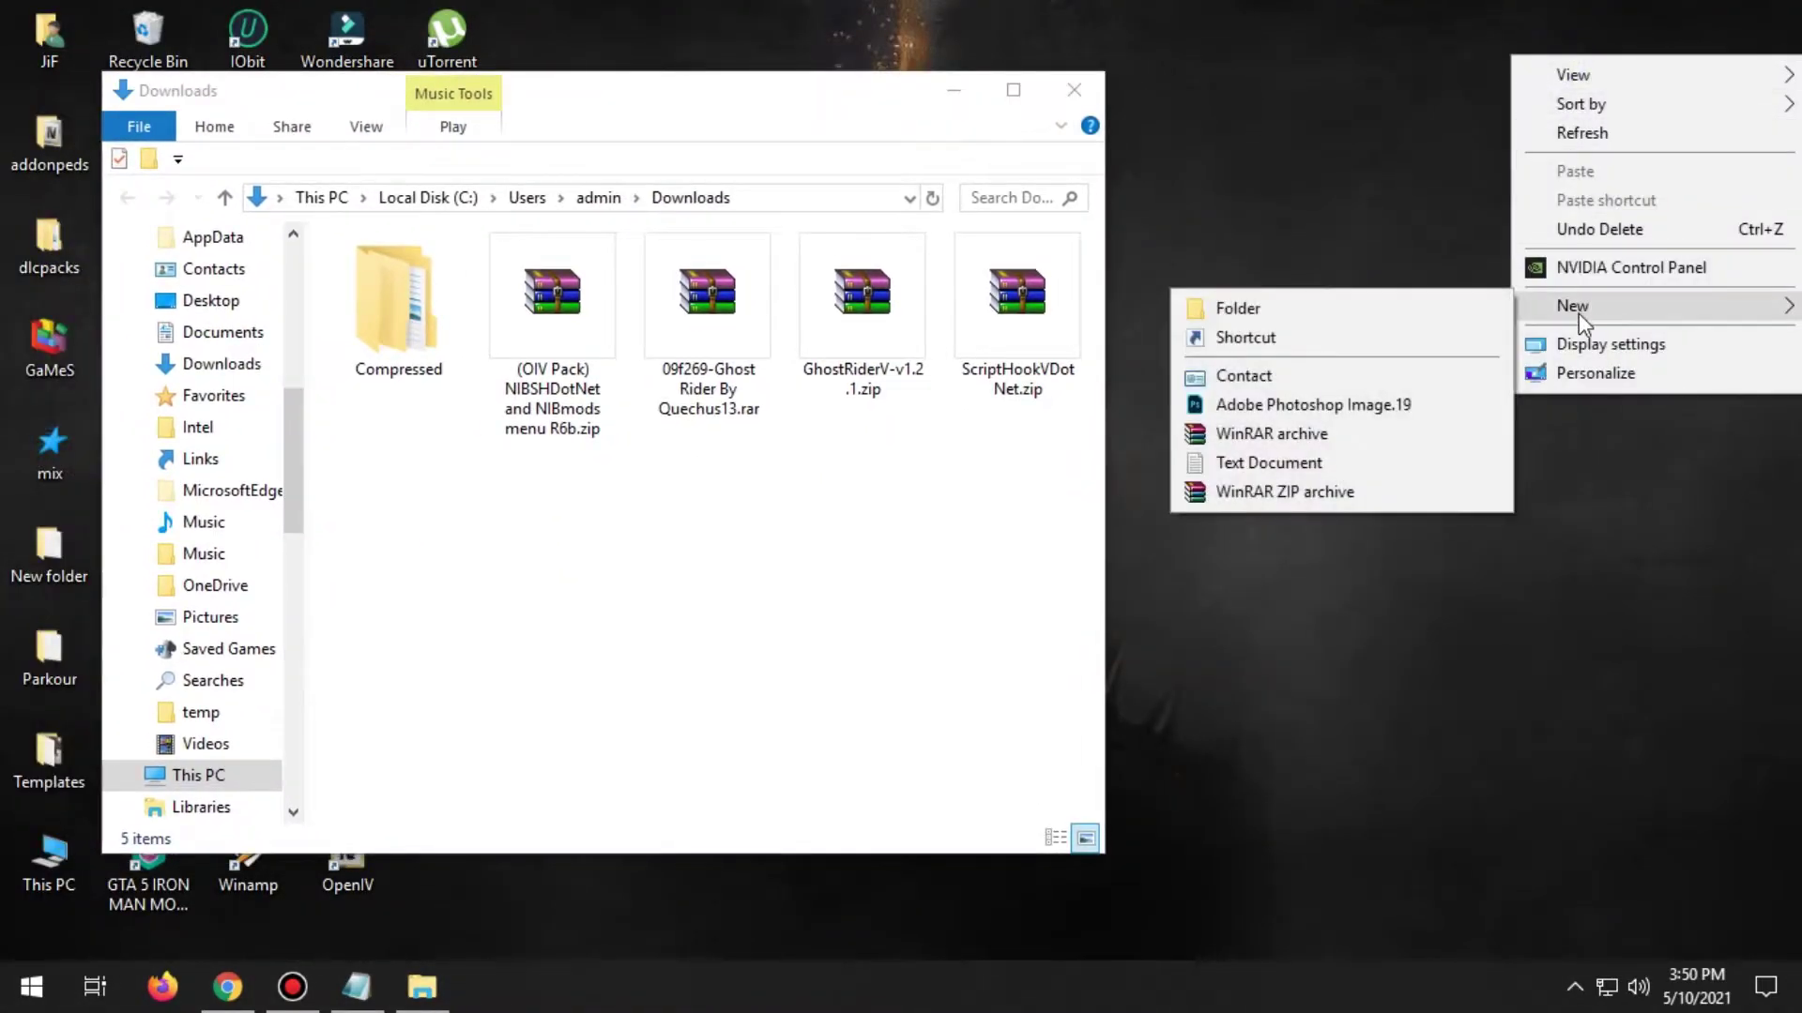
click(1389, 313)
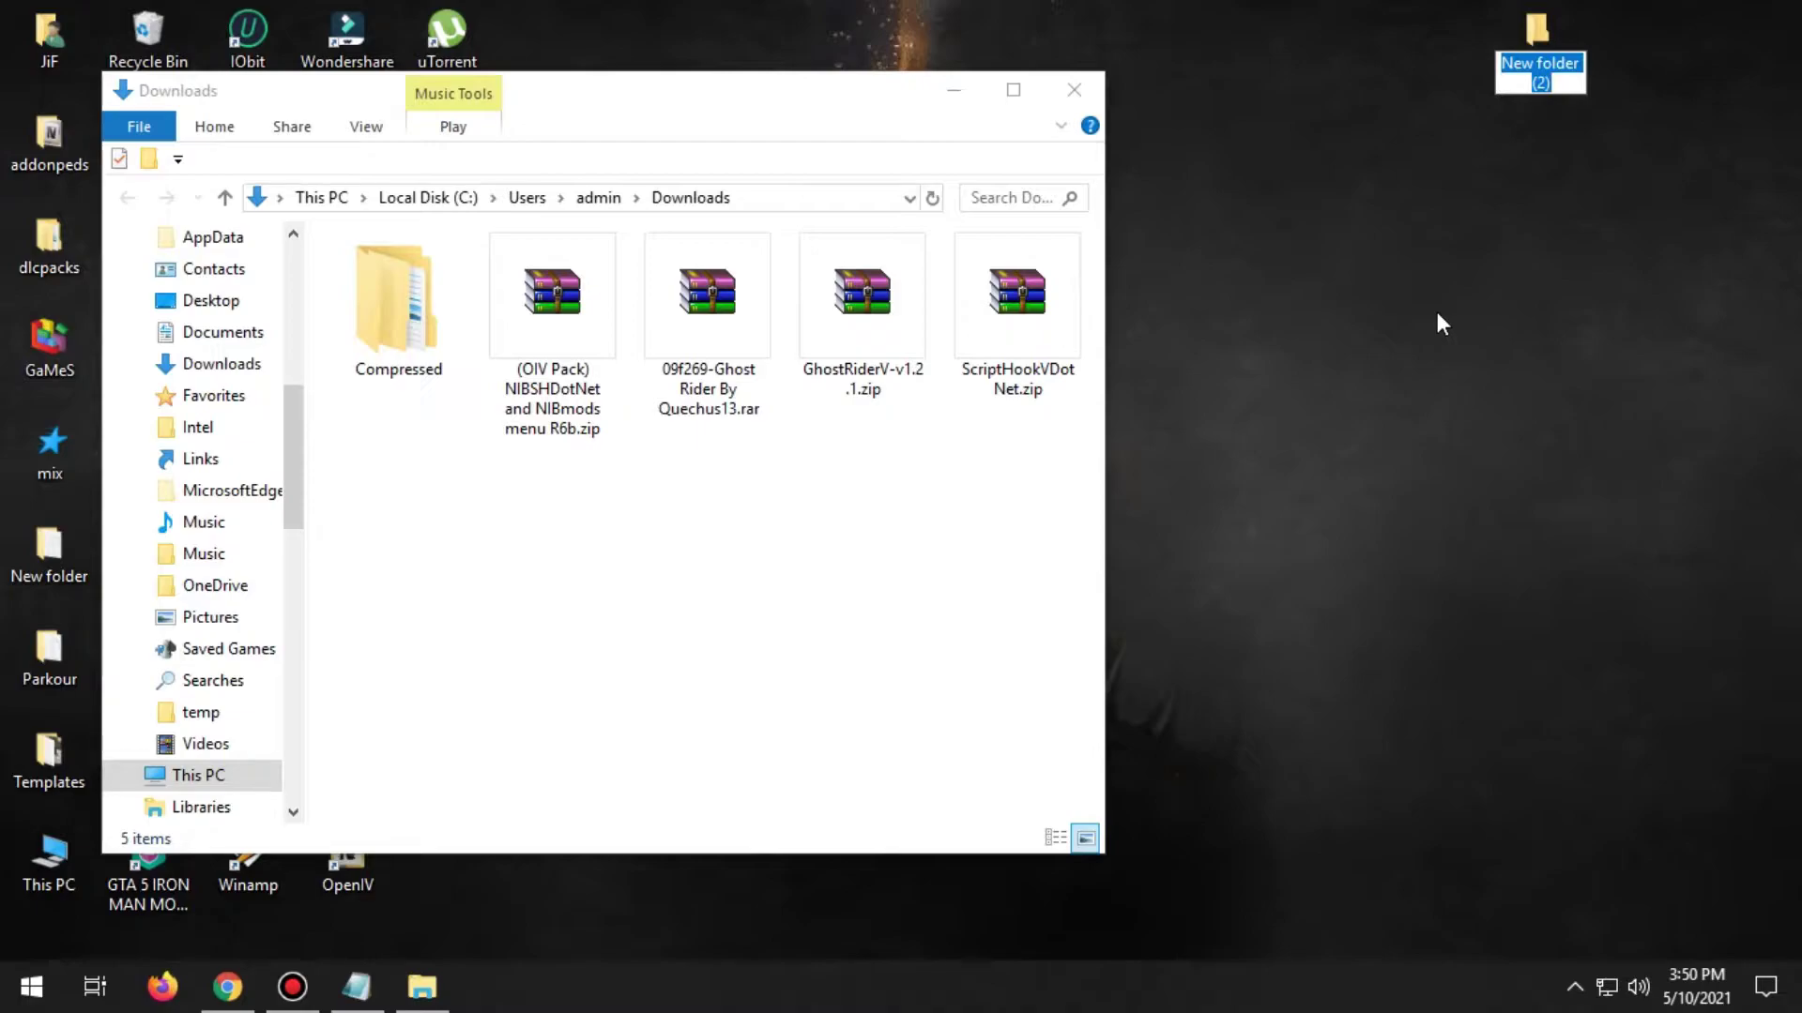
text(Ghost R)
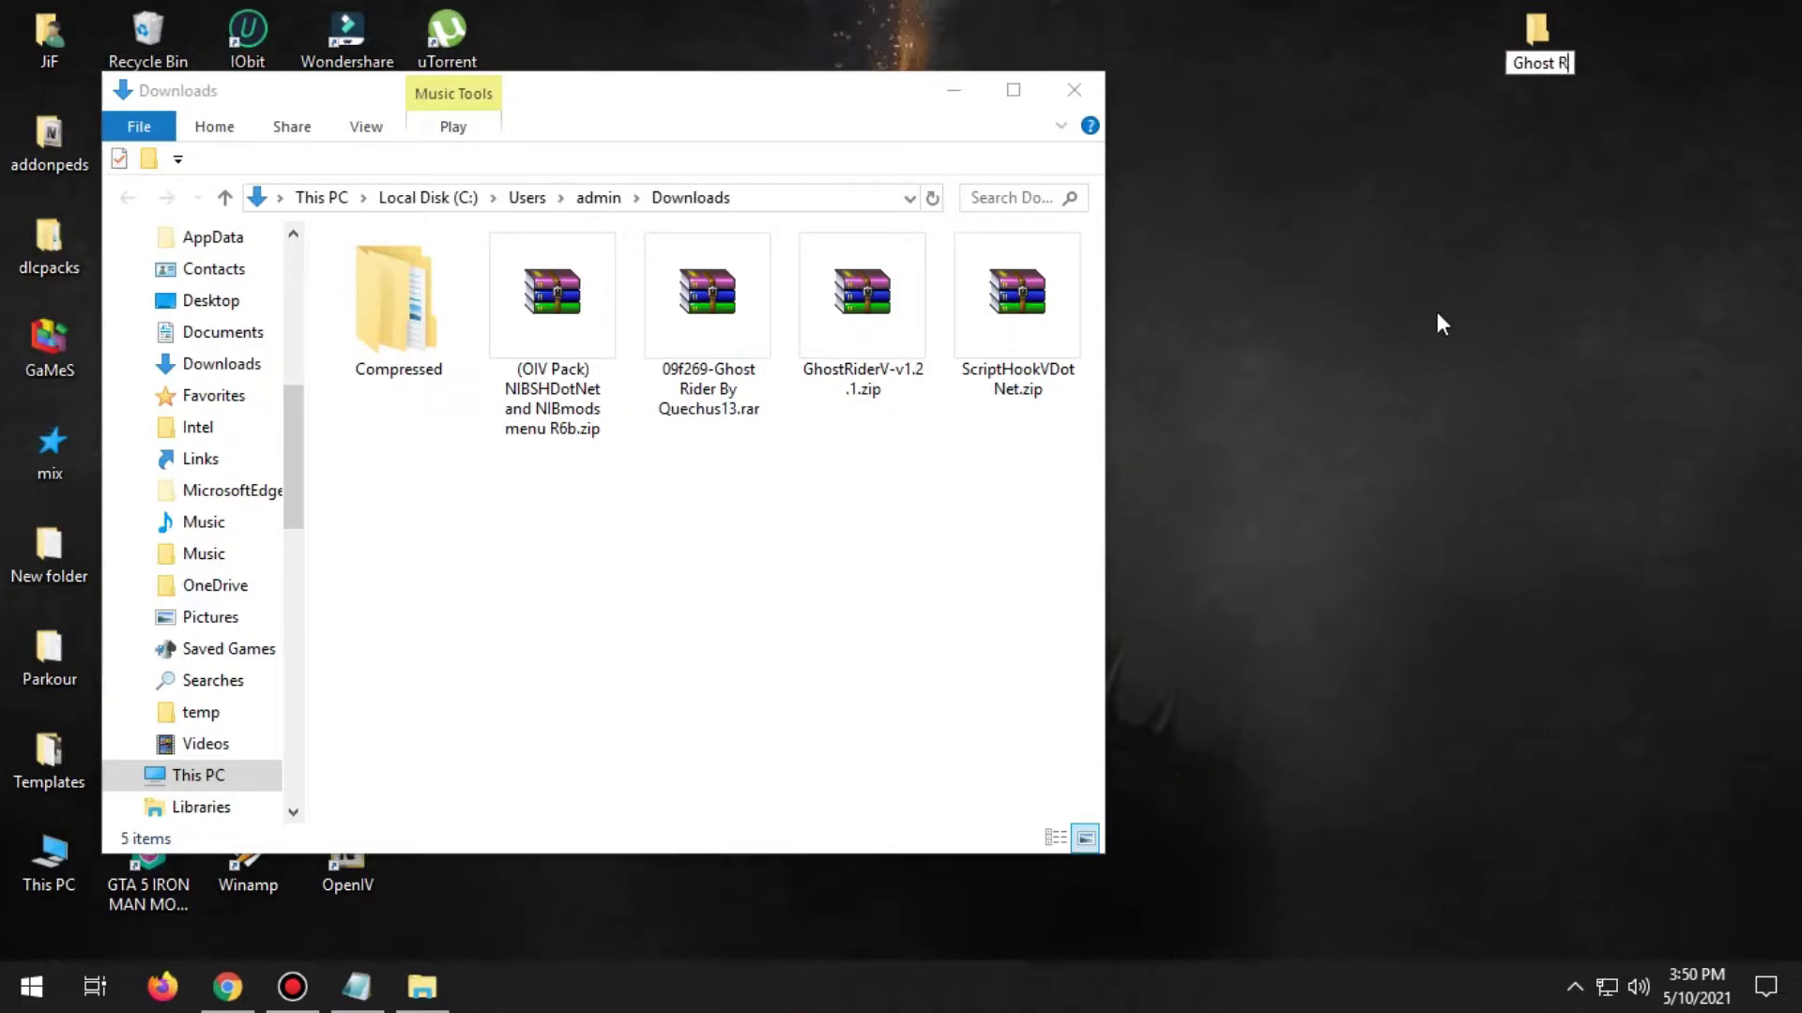
text(ider)
key(Return)
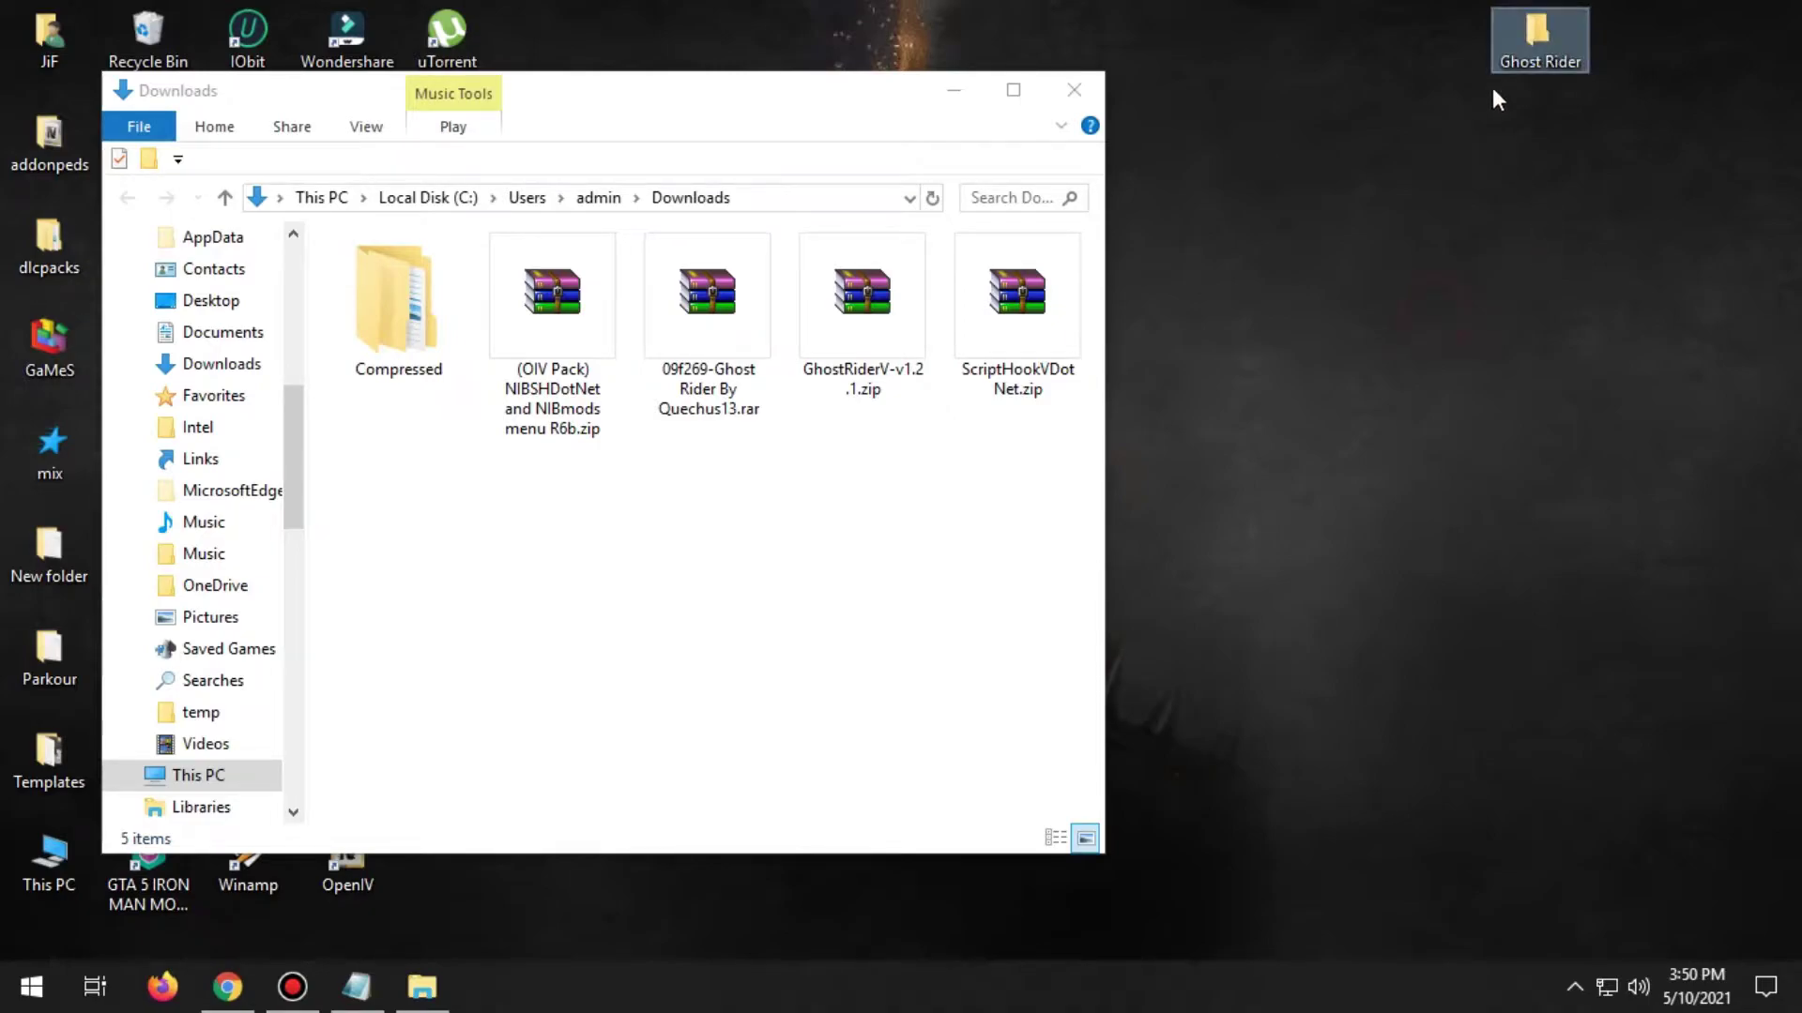
drag(1679, 114, 1732, 90)
click(1698, 171)
click(1757, 39)
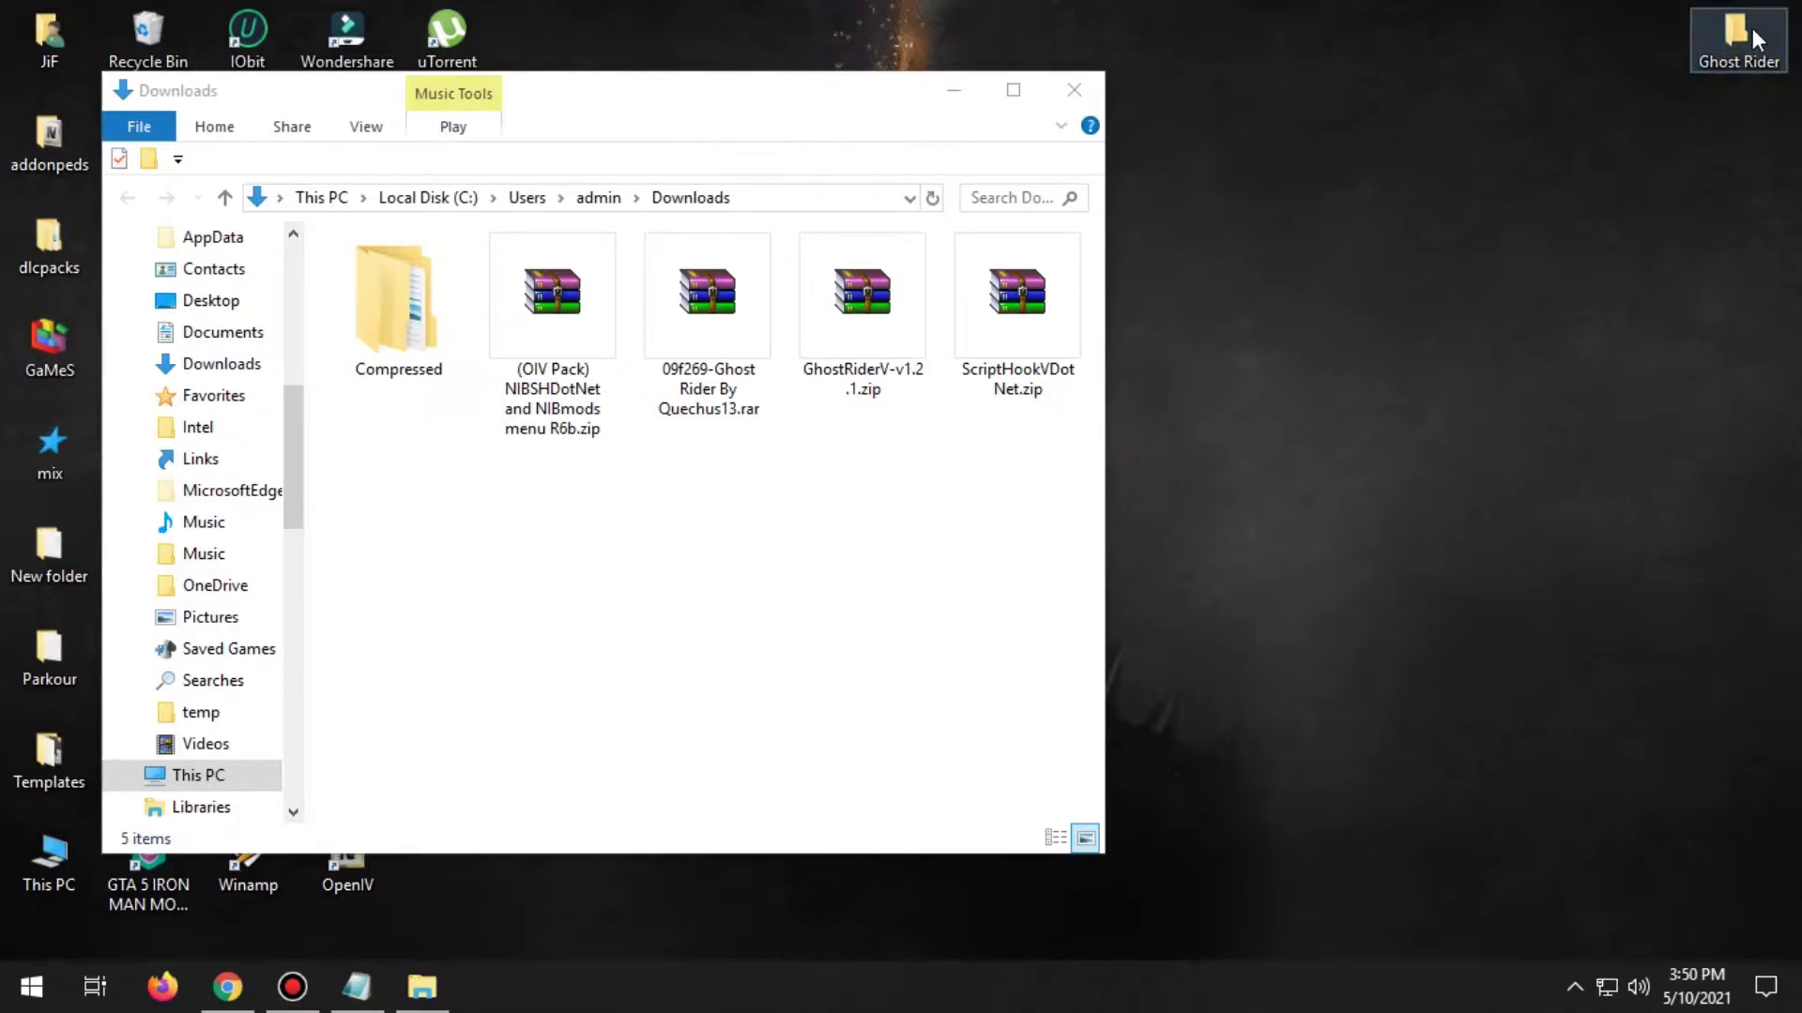
Open the Ghost Rider folder and arrange it side by side with the Downloads window.
double_click(1756, 39)
drag(512, 145, 1449, 105)
drag(660, 103, 594, 106)
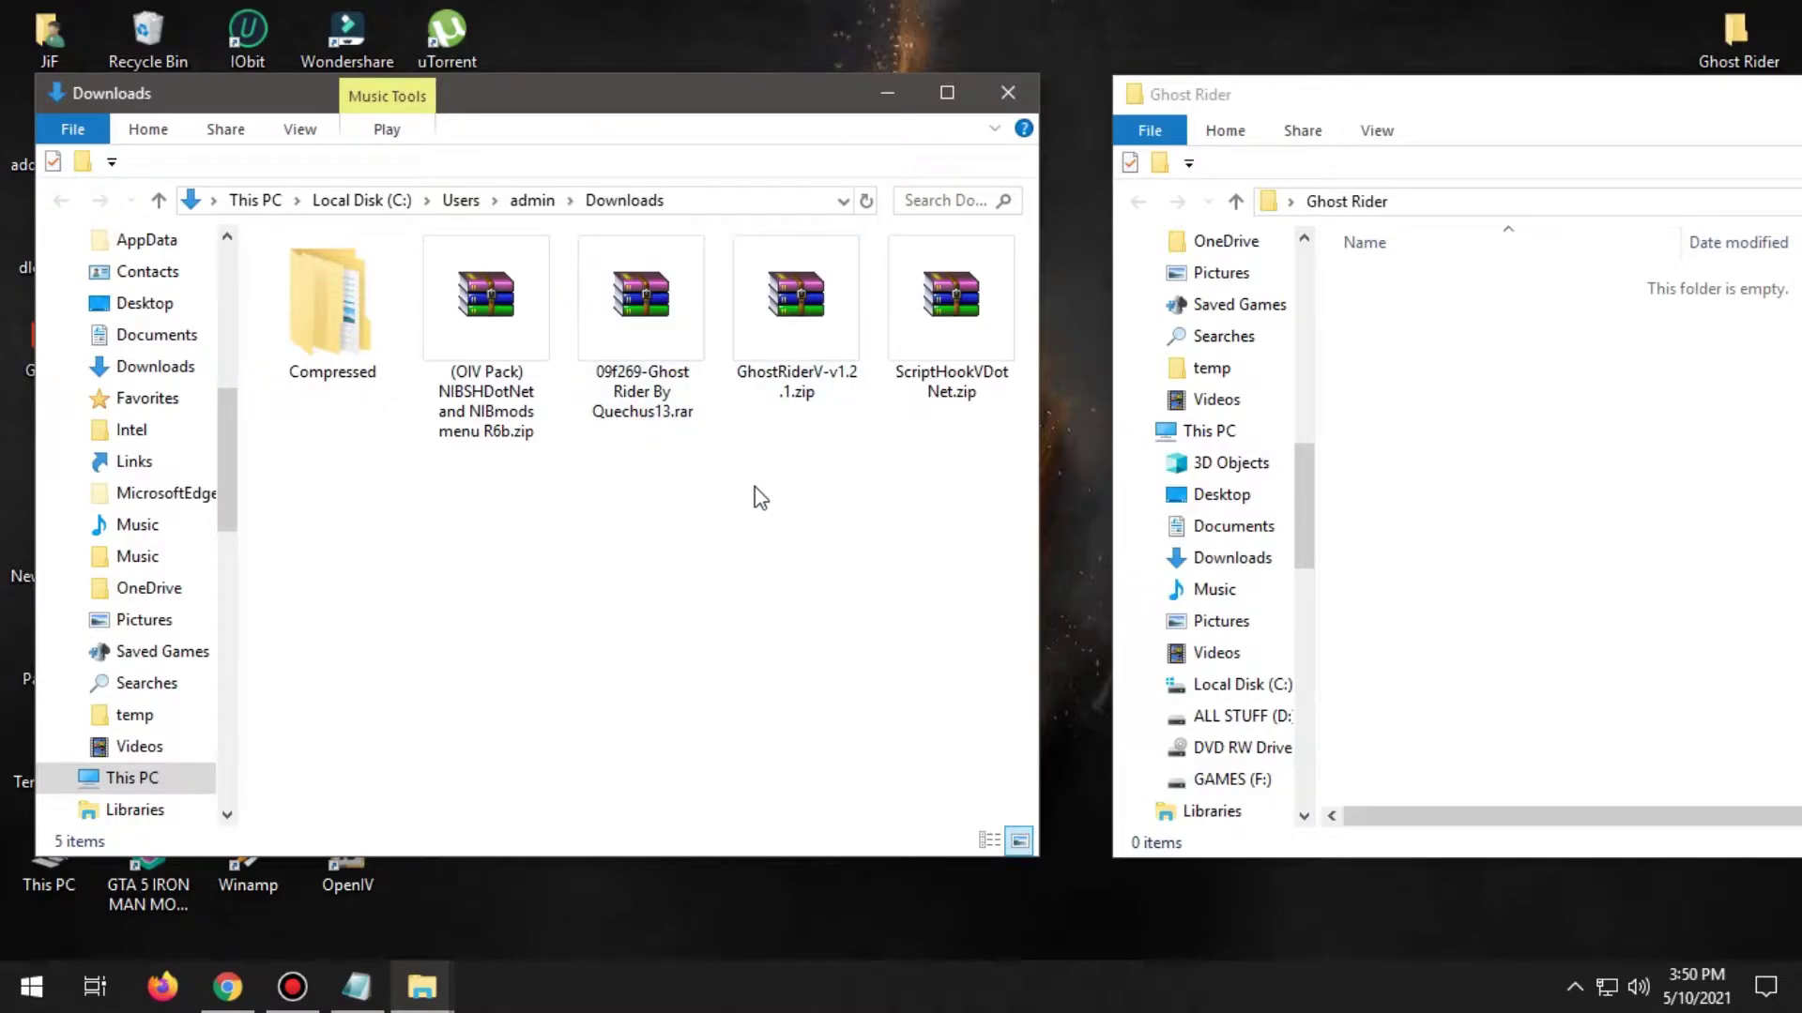
Open the Compressed folder in Downloads and copy the text ScriptHookV from the name of ScriptHookV_1.0.2245.0.zip.
click(944, 344)
click(836, 328)
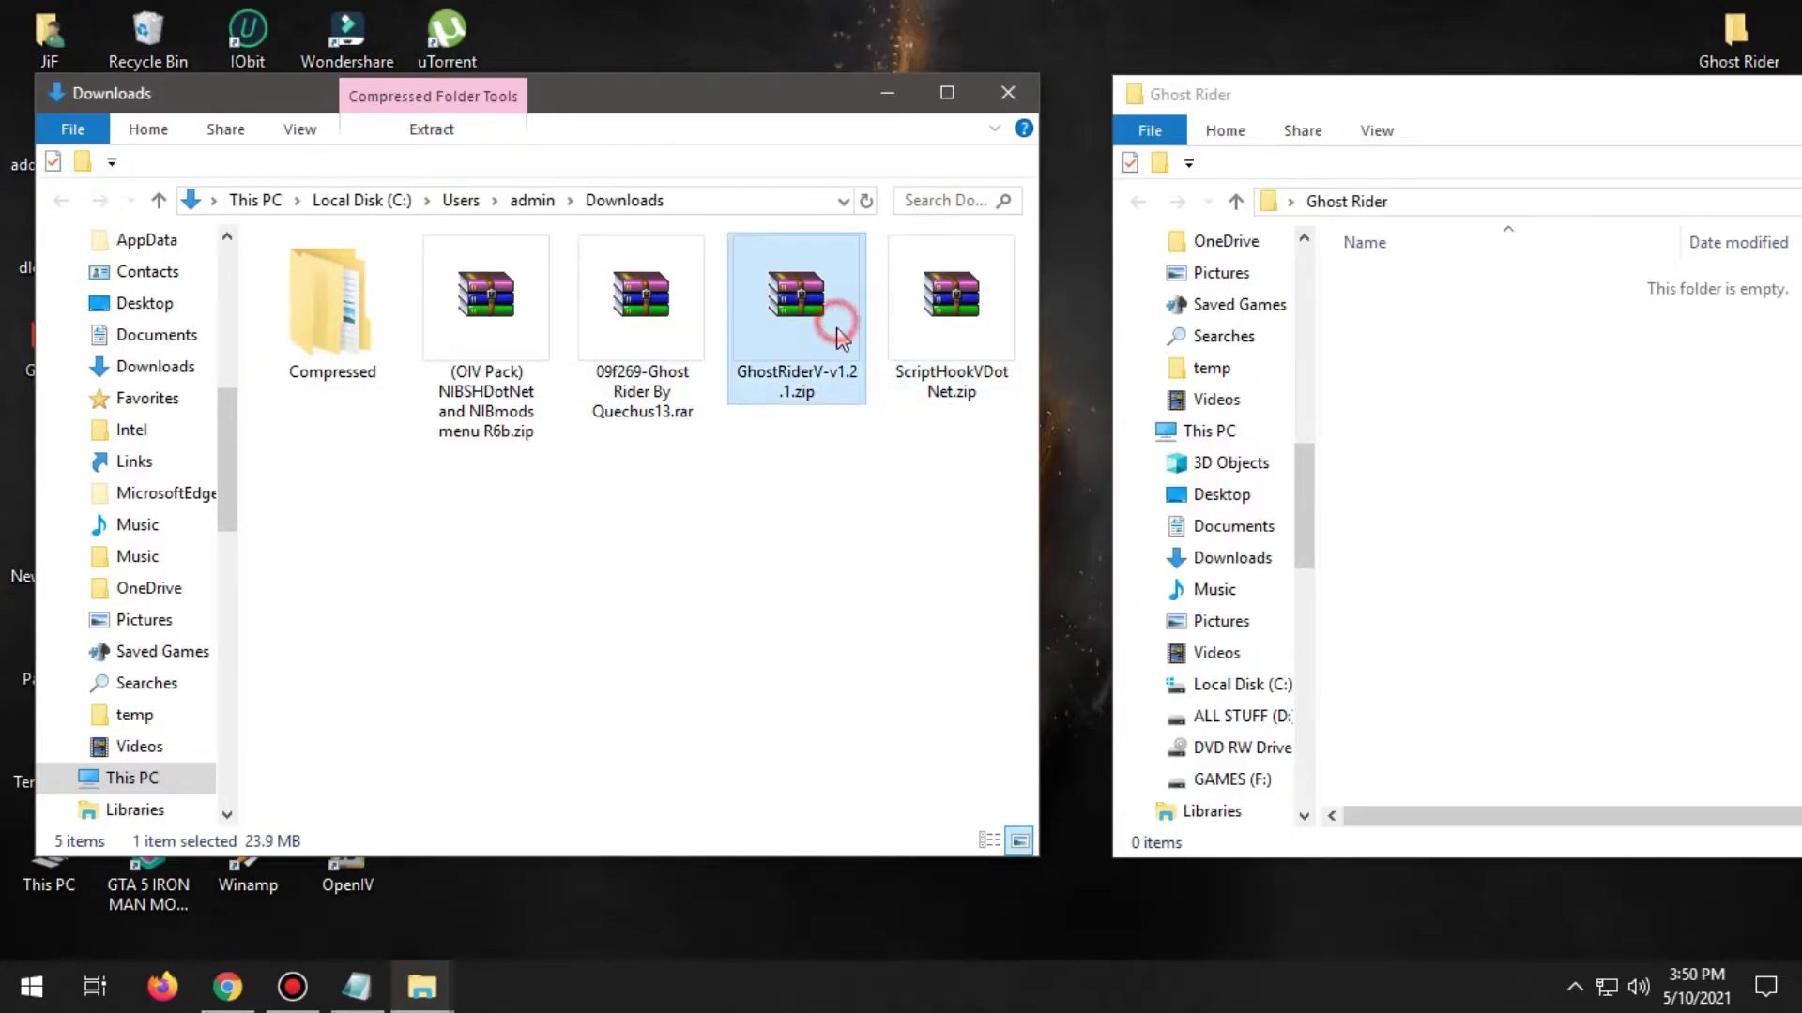
double_click(343, 336)
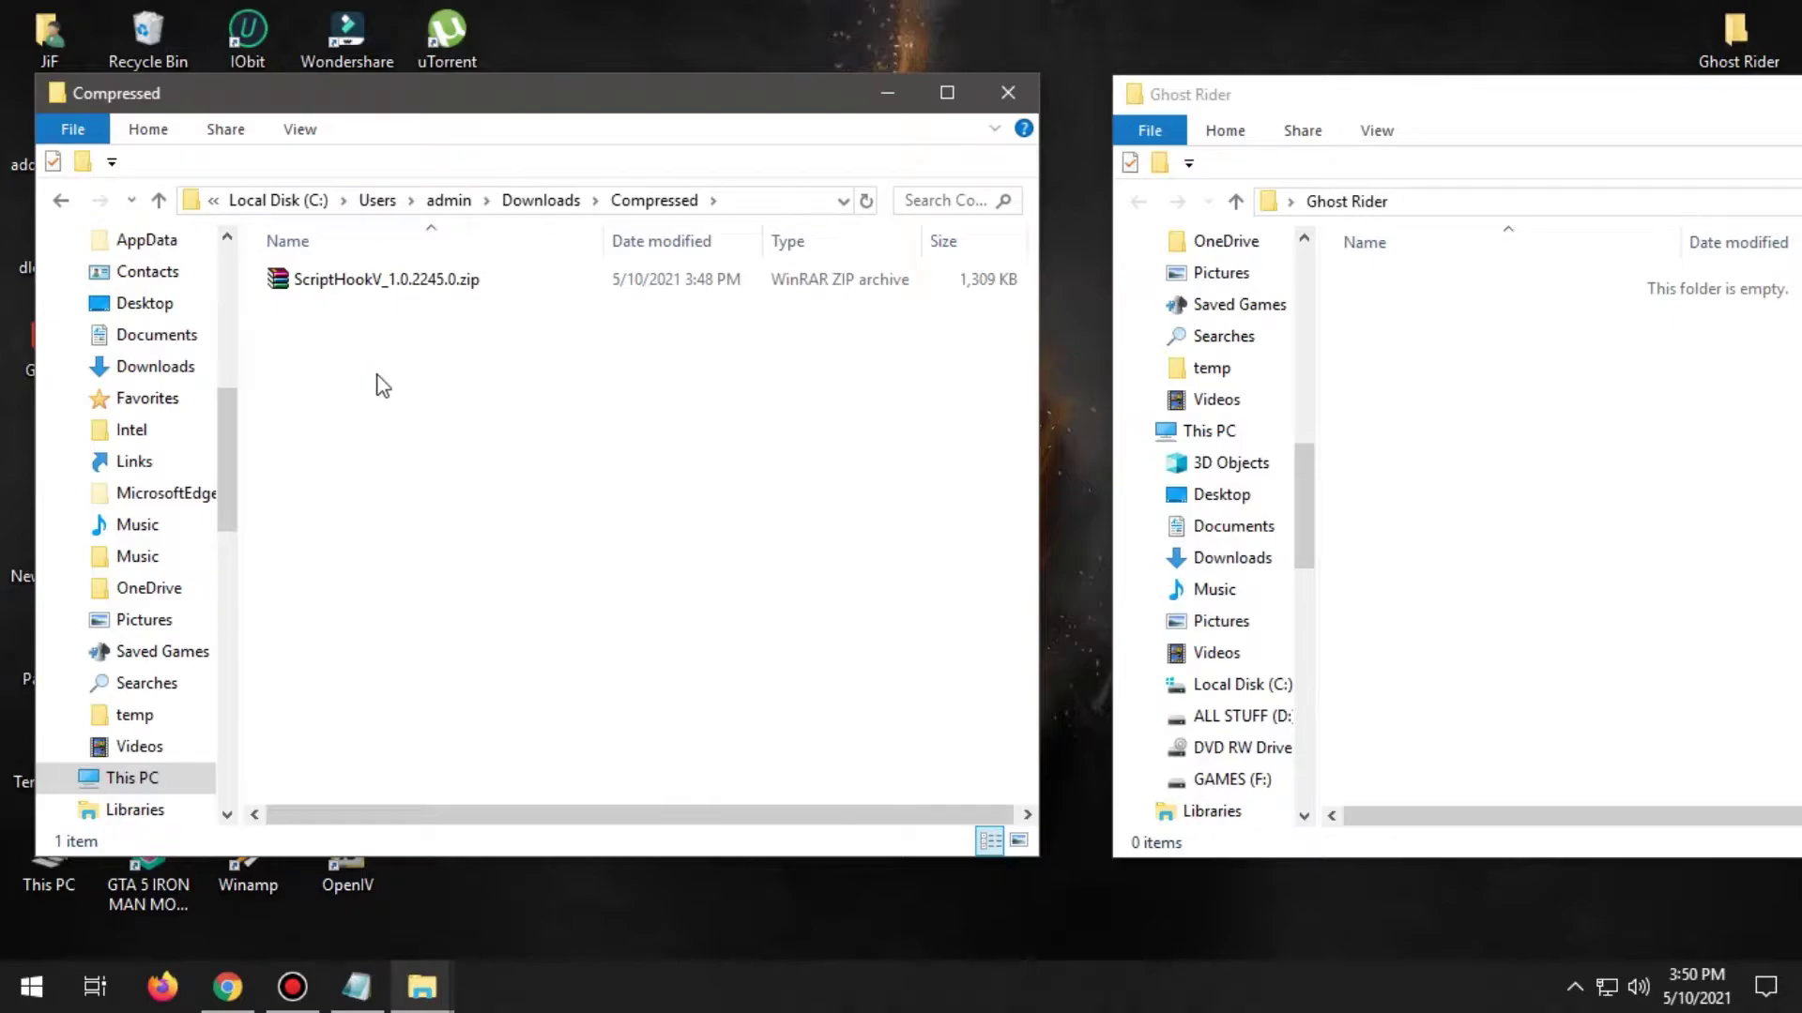
click(324, 291)
right_click(347, 281)
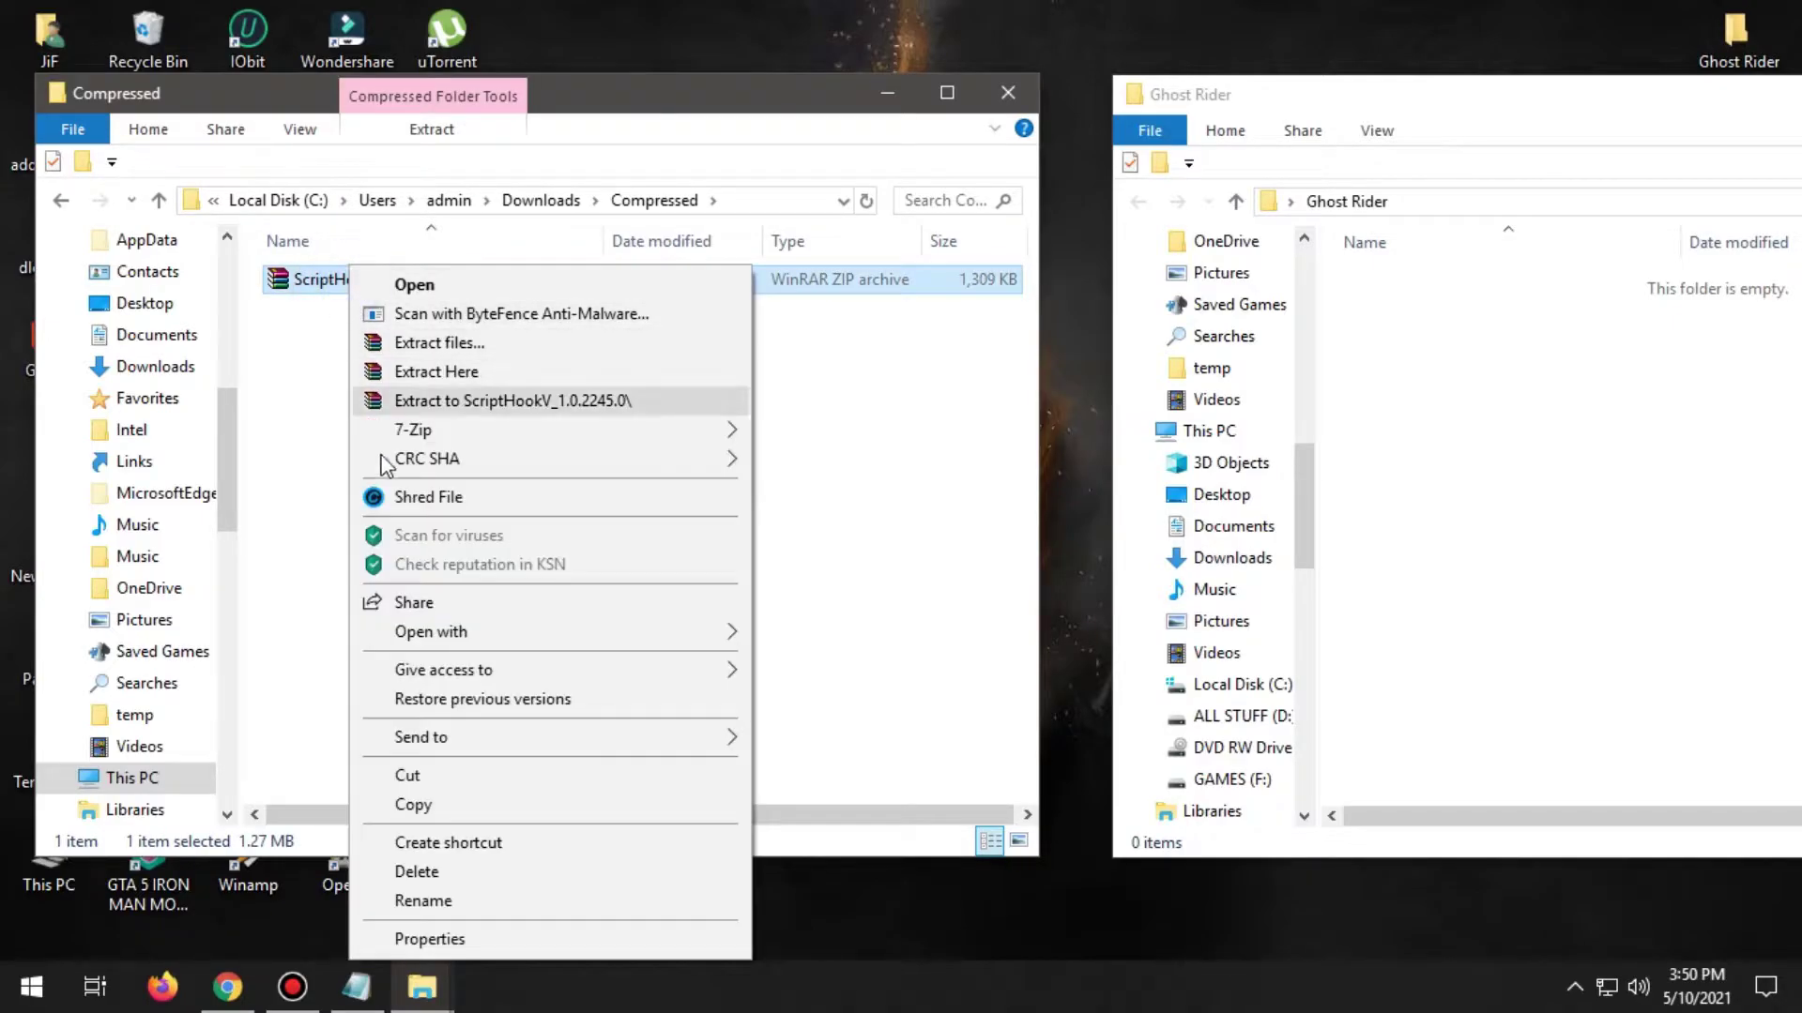
click(412, 901)
drag(379, 280, 282, 287)
right_click(322, 286)
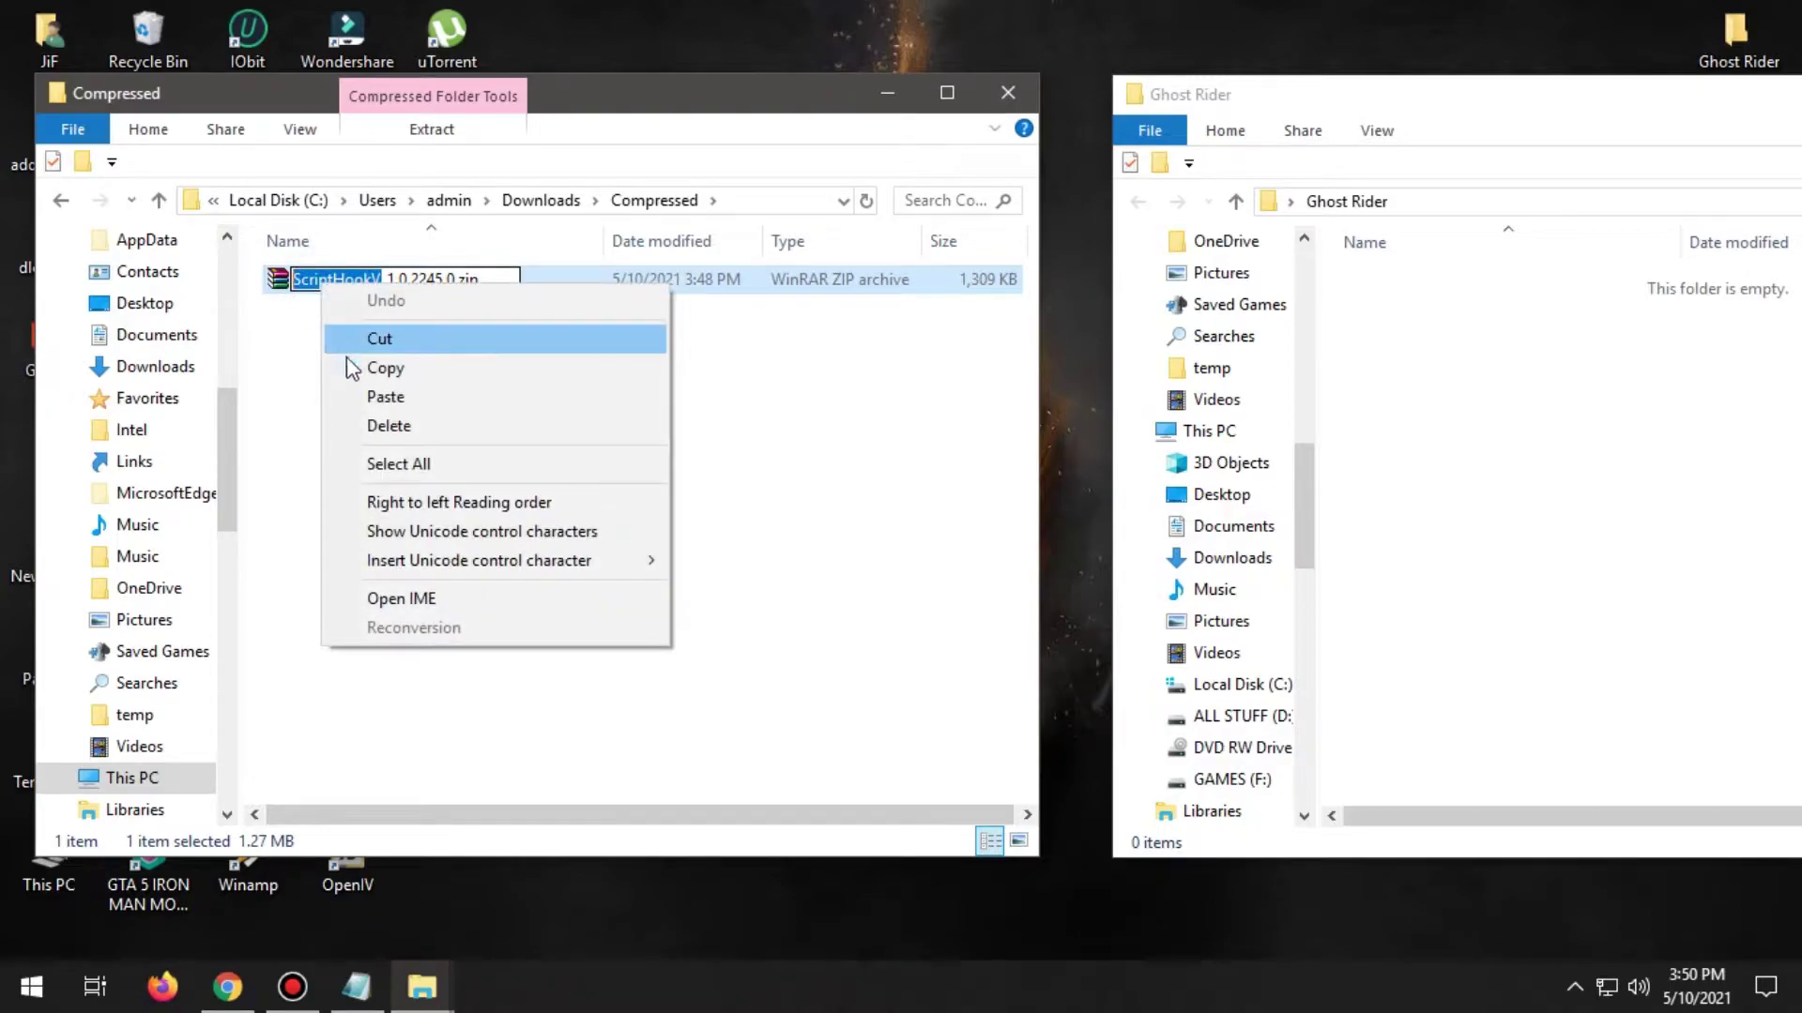
click(346, 369)
click(342, 380)
Open ScriptHookV_1.0.2245.0.zip in 7-Zip and go into its bin folder.
right_click(322, 281)
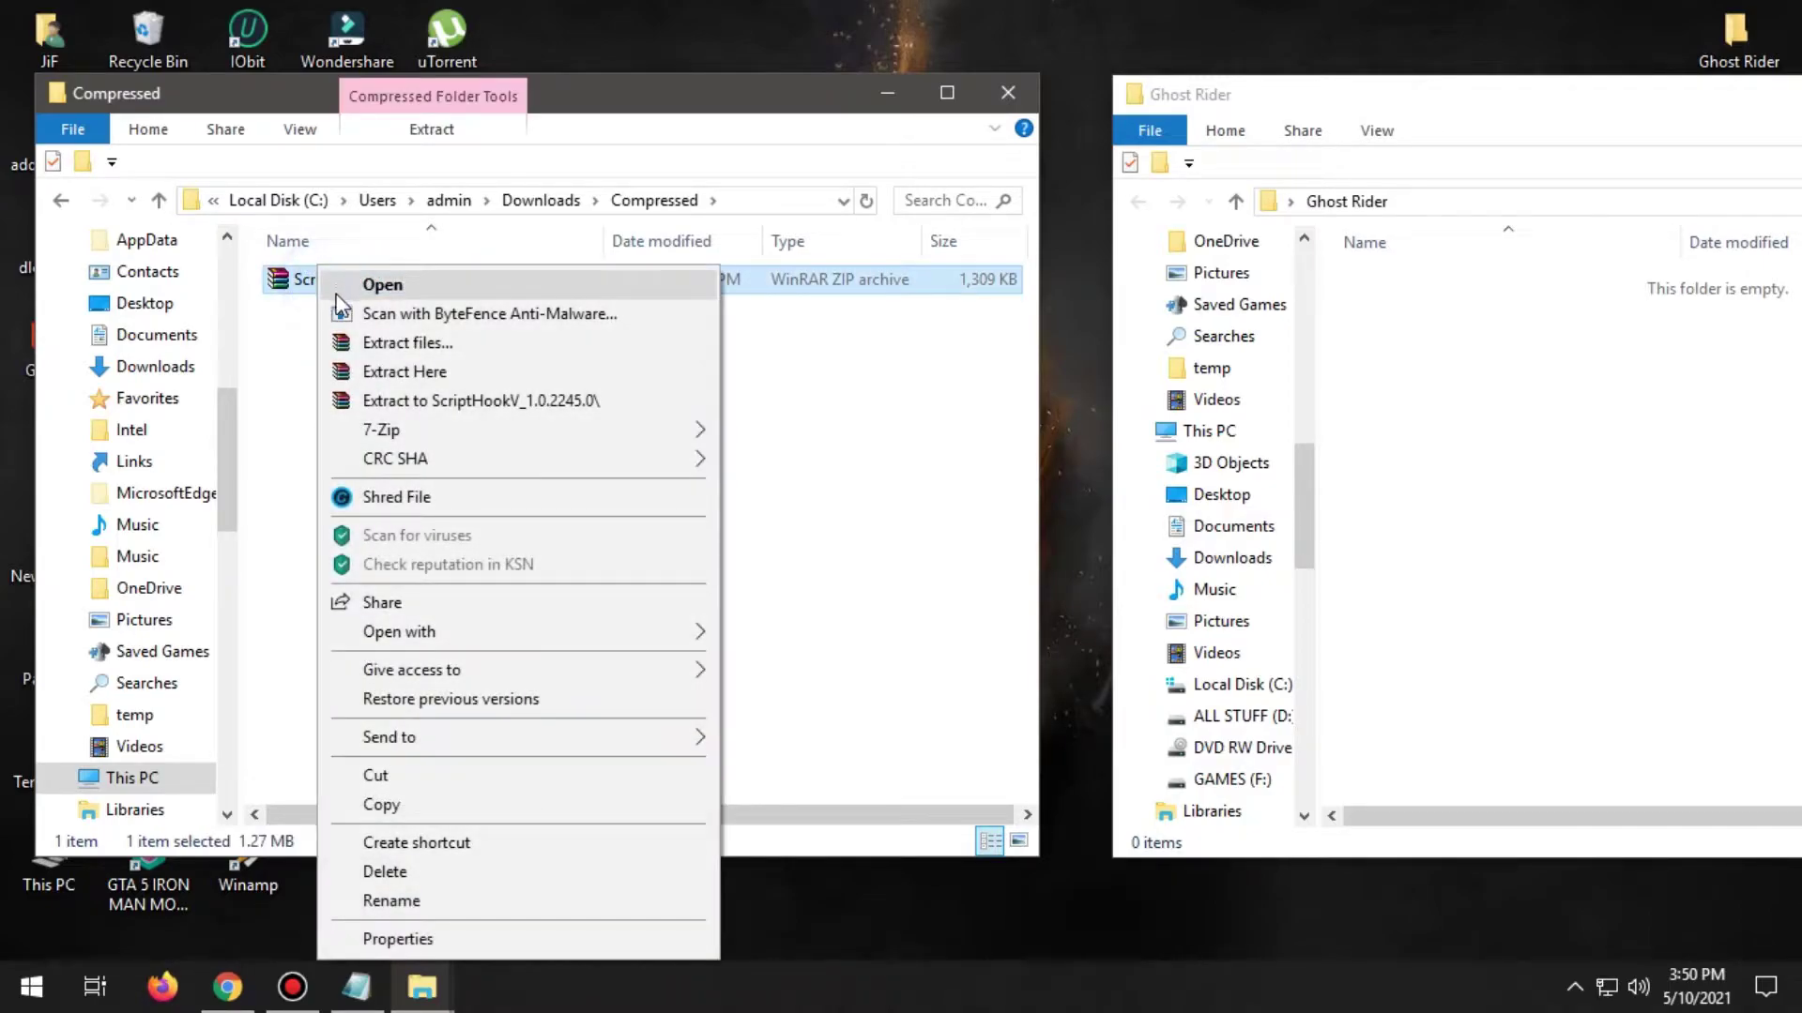
click(732, 433)
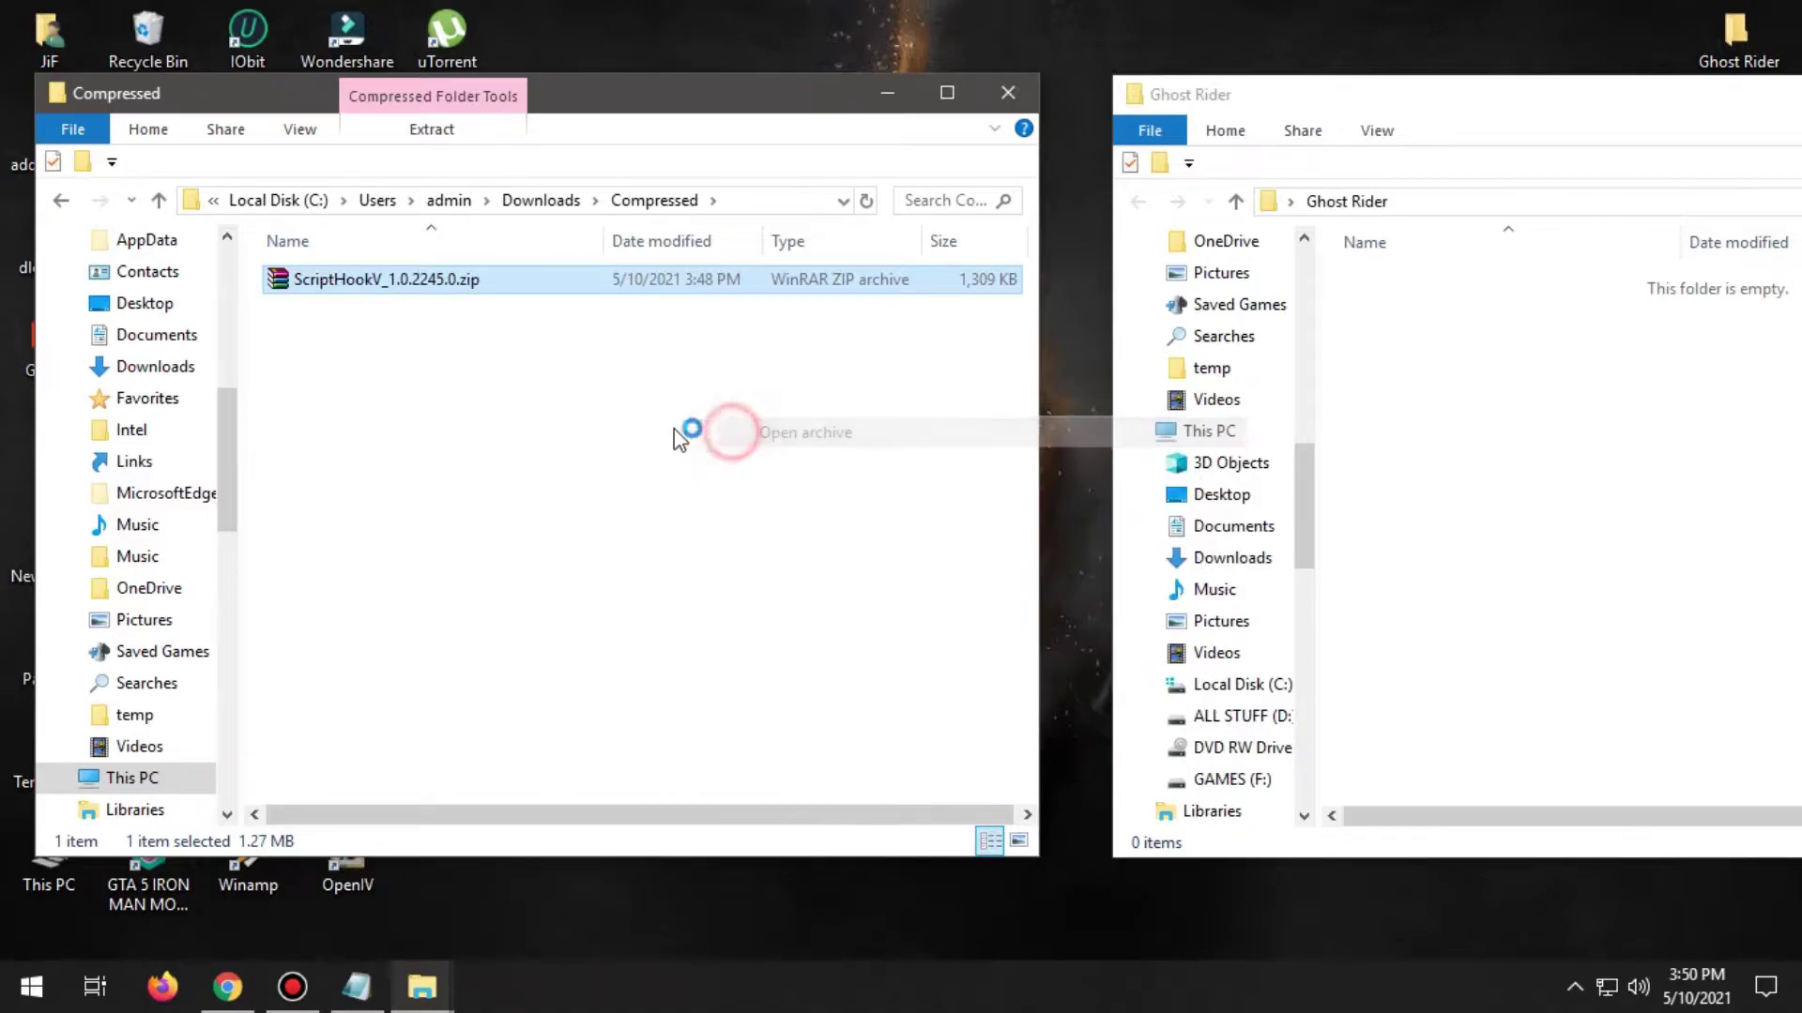
drag(1157, 161, 701, 158)
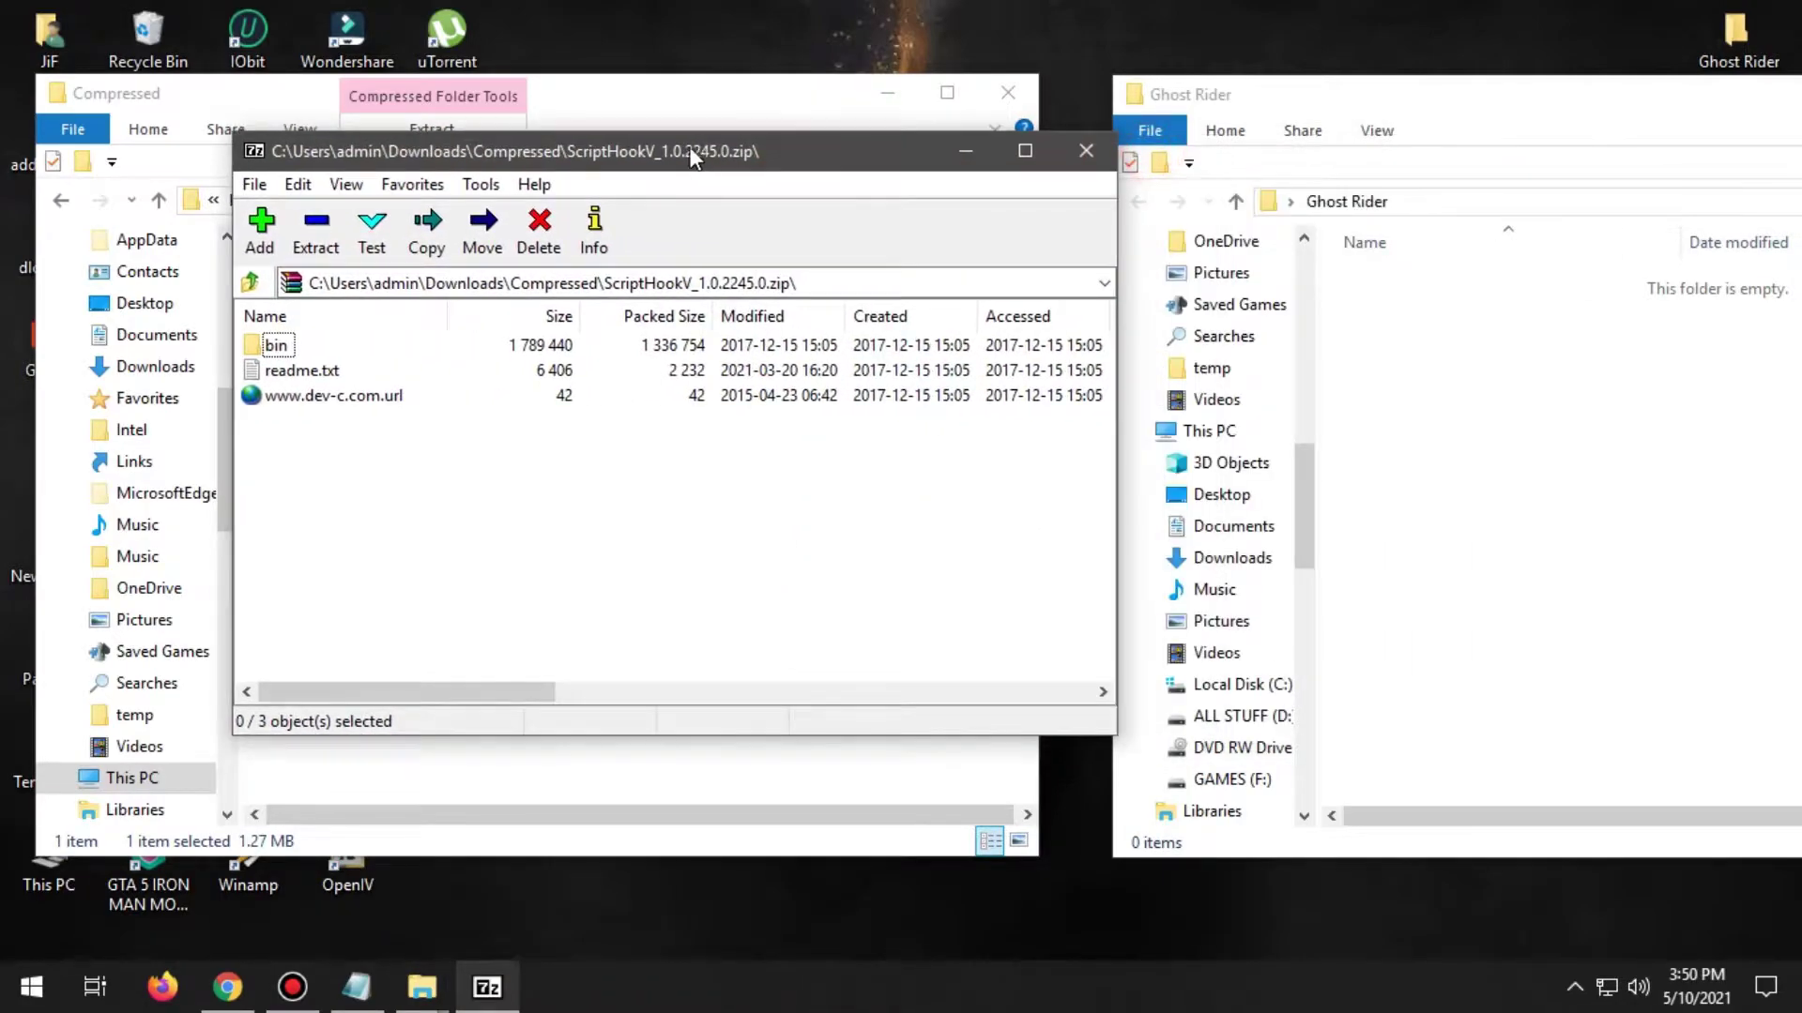
double_click(282, 345)
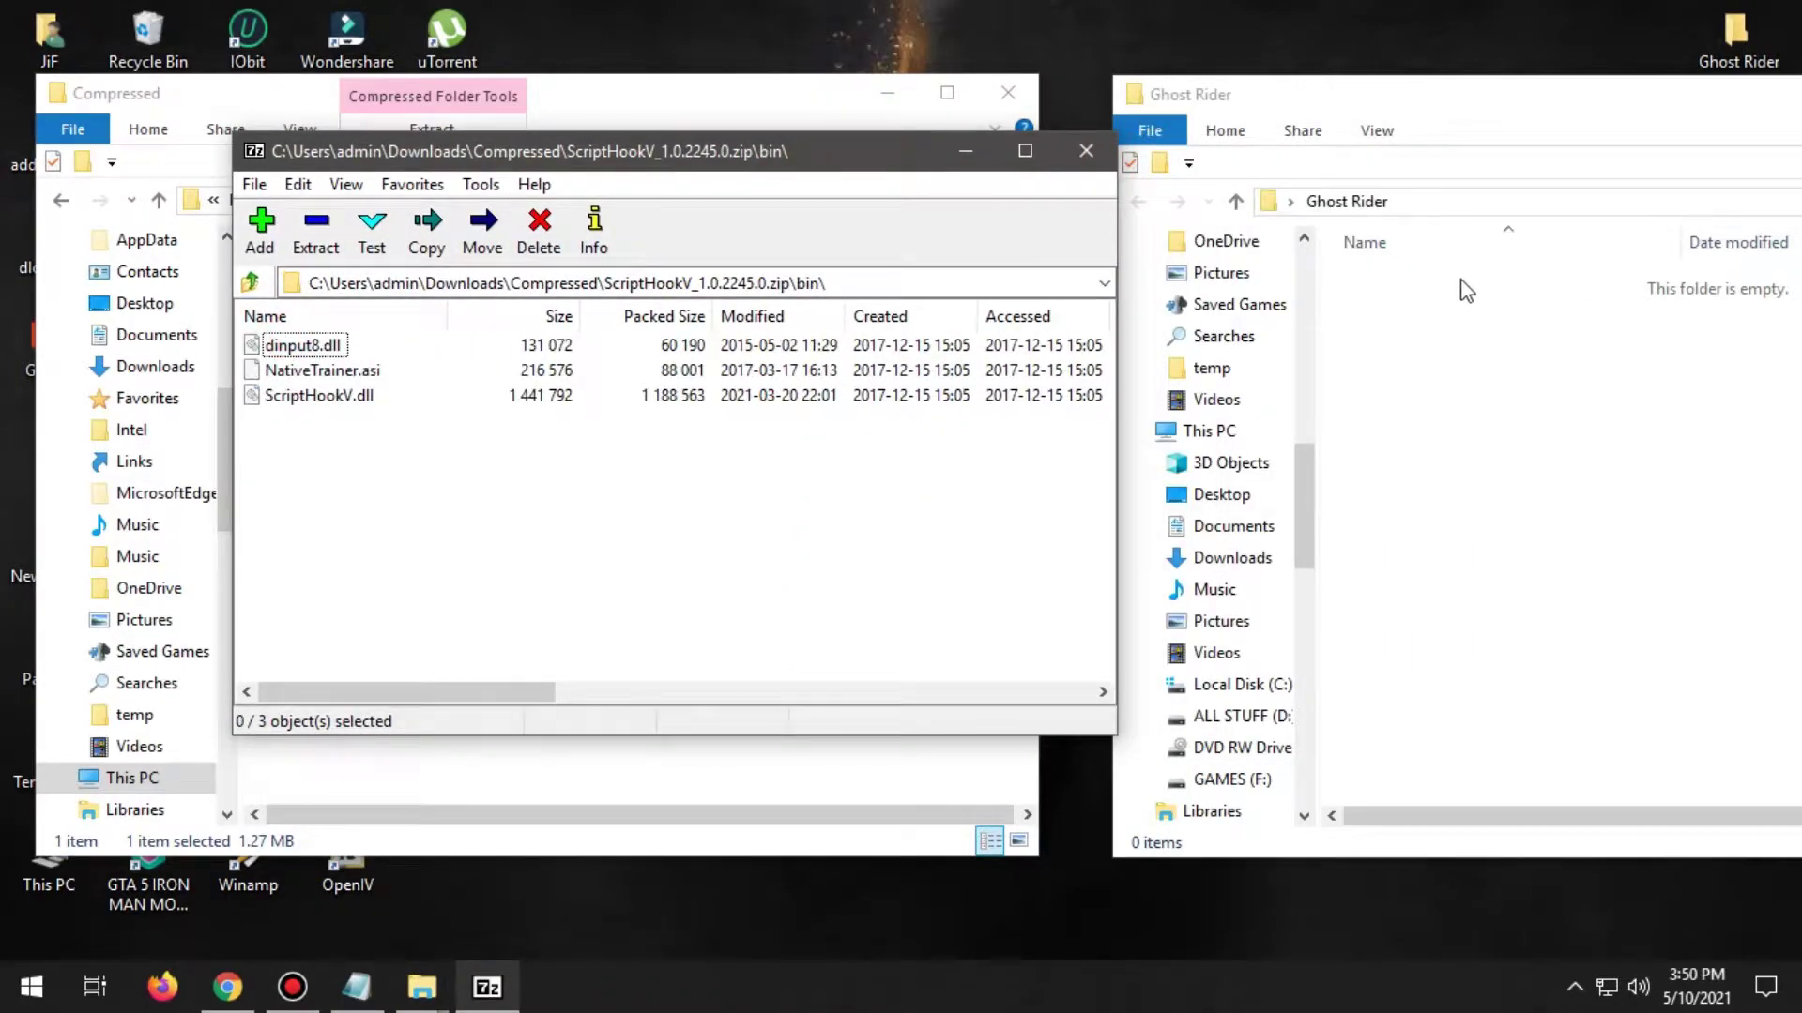
Create a subfolder named ScriptHookV inside the Ghost Rider folder.
right_click(1431, 332)
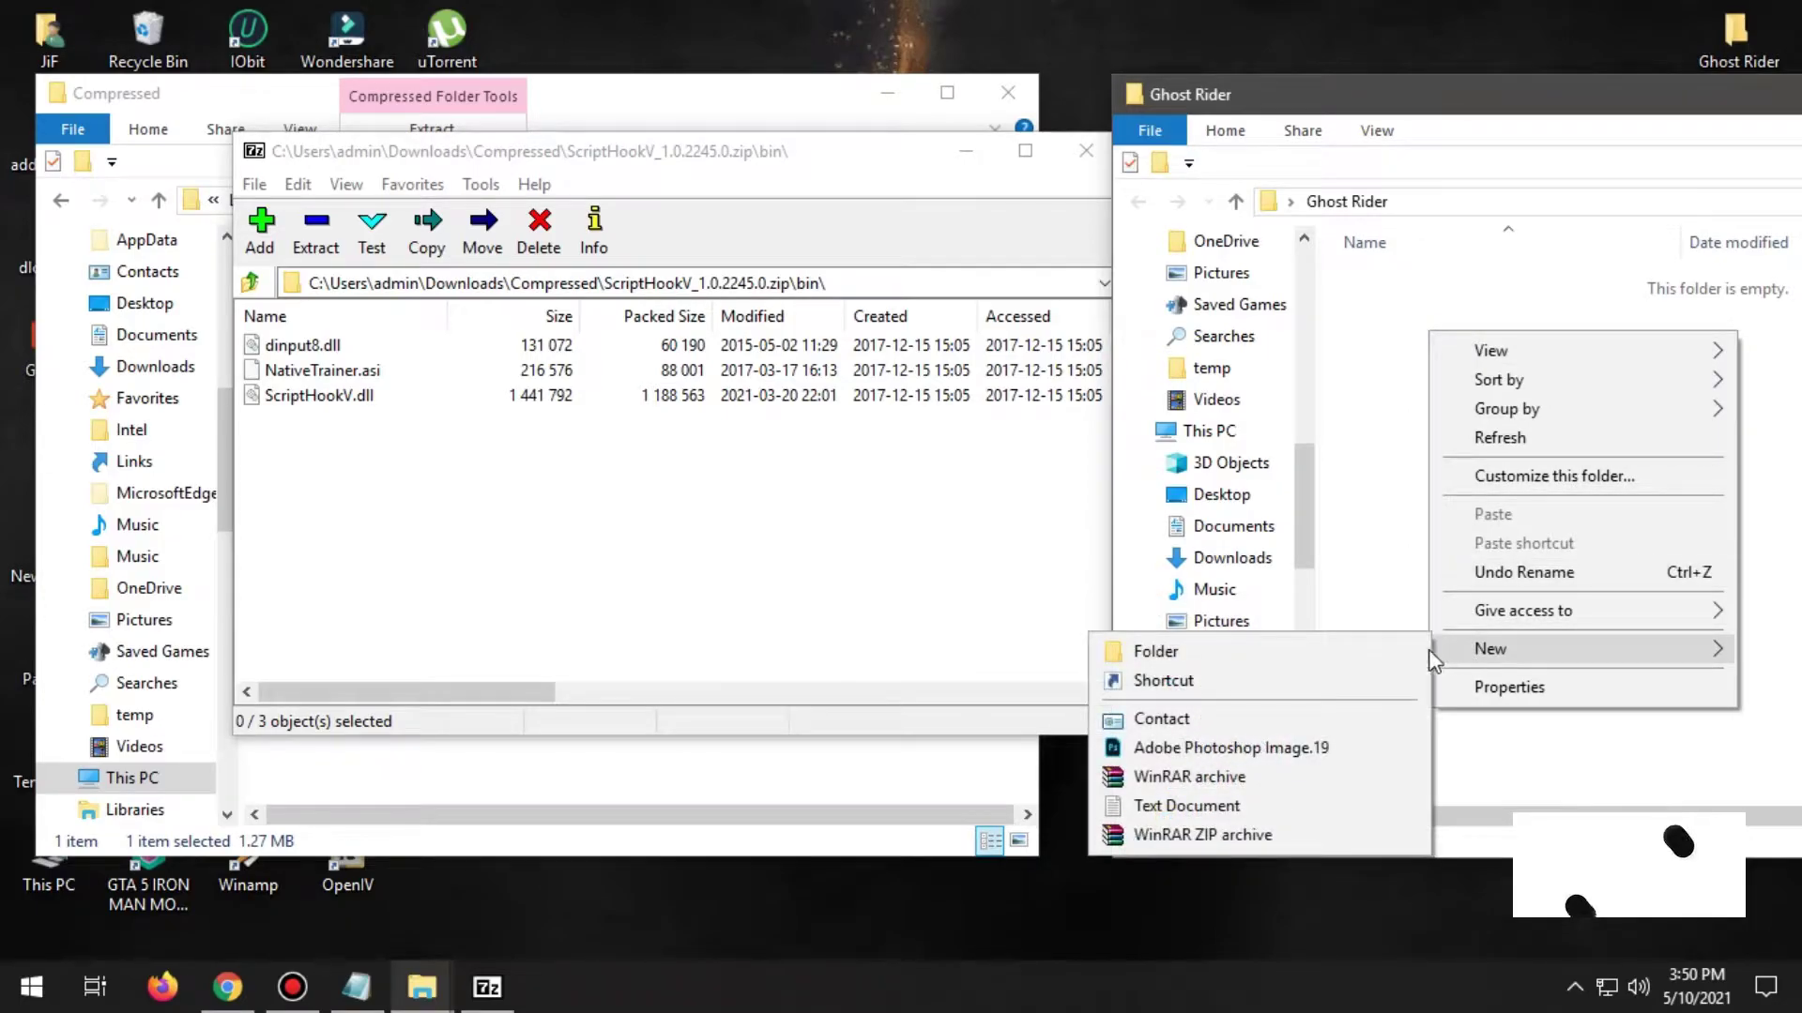
click(1403, 648)
key(ctrl+v)
click(1442, 459)
Copy ScriptHookV.dll from the archive's bin folder into the ScriptHookV subfolder, close the archive and return to Downloads.
click(317, 454)
drag(317, 454, 325, 394)
drag(1150, 379, 1432, 281)
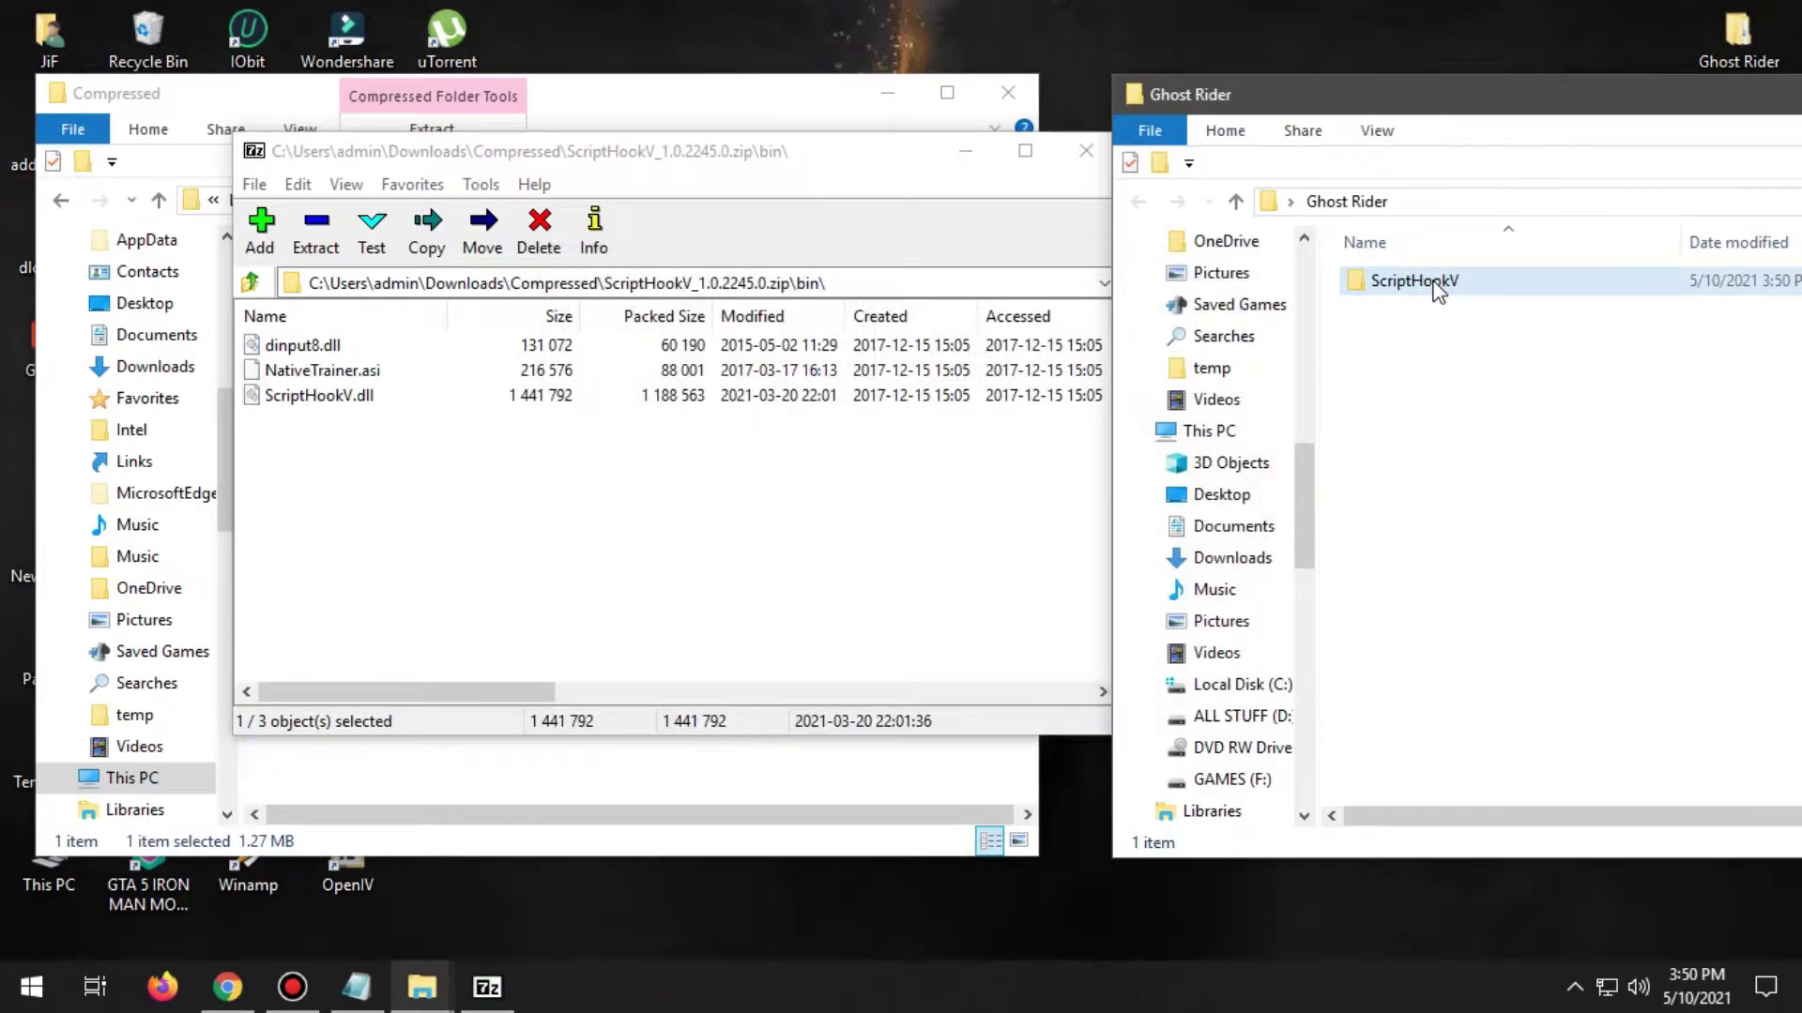
click(1086, 151)
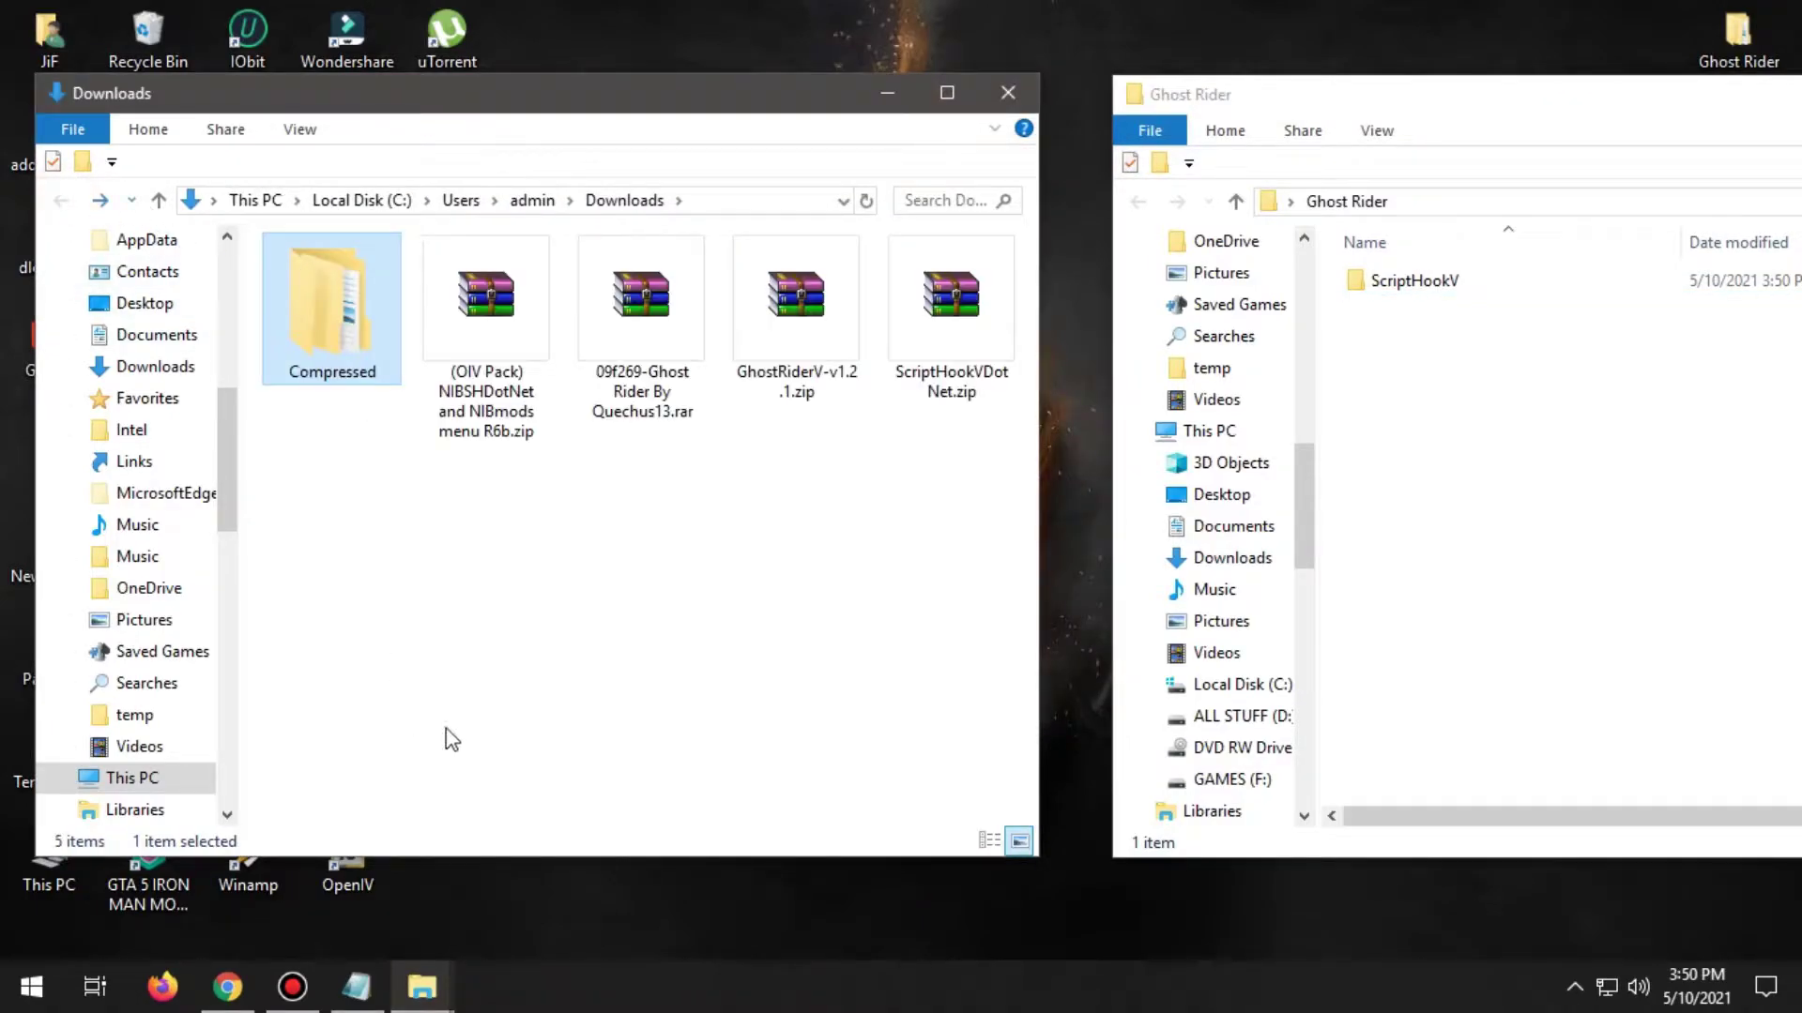
Copy the text ScriptHookVDotNet from the name of ScriptHookVDotNet.zip, leaving the file's name unchanged.
click(929, 385)
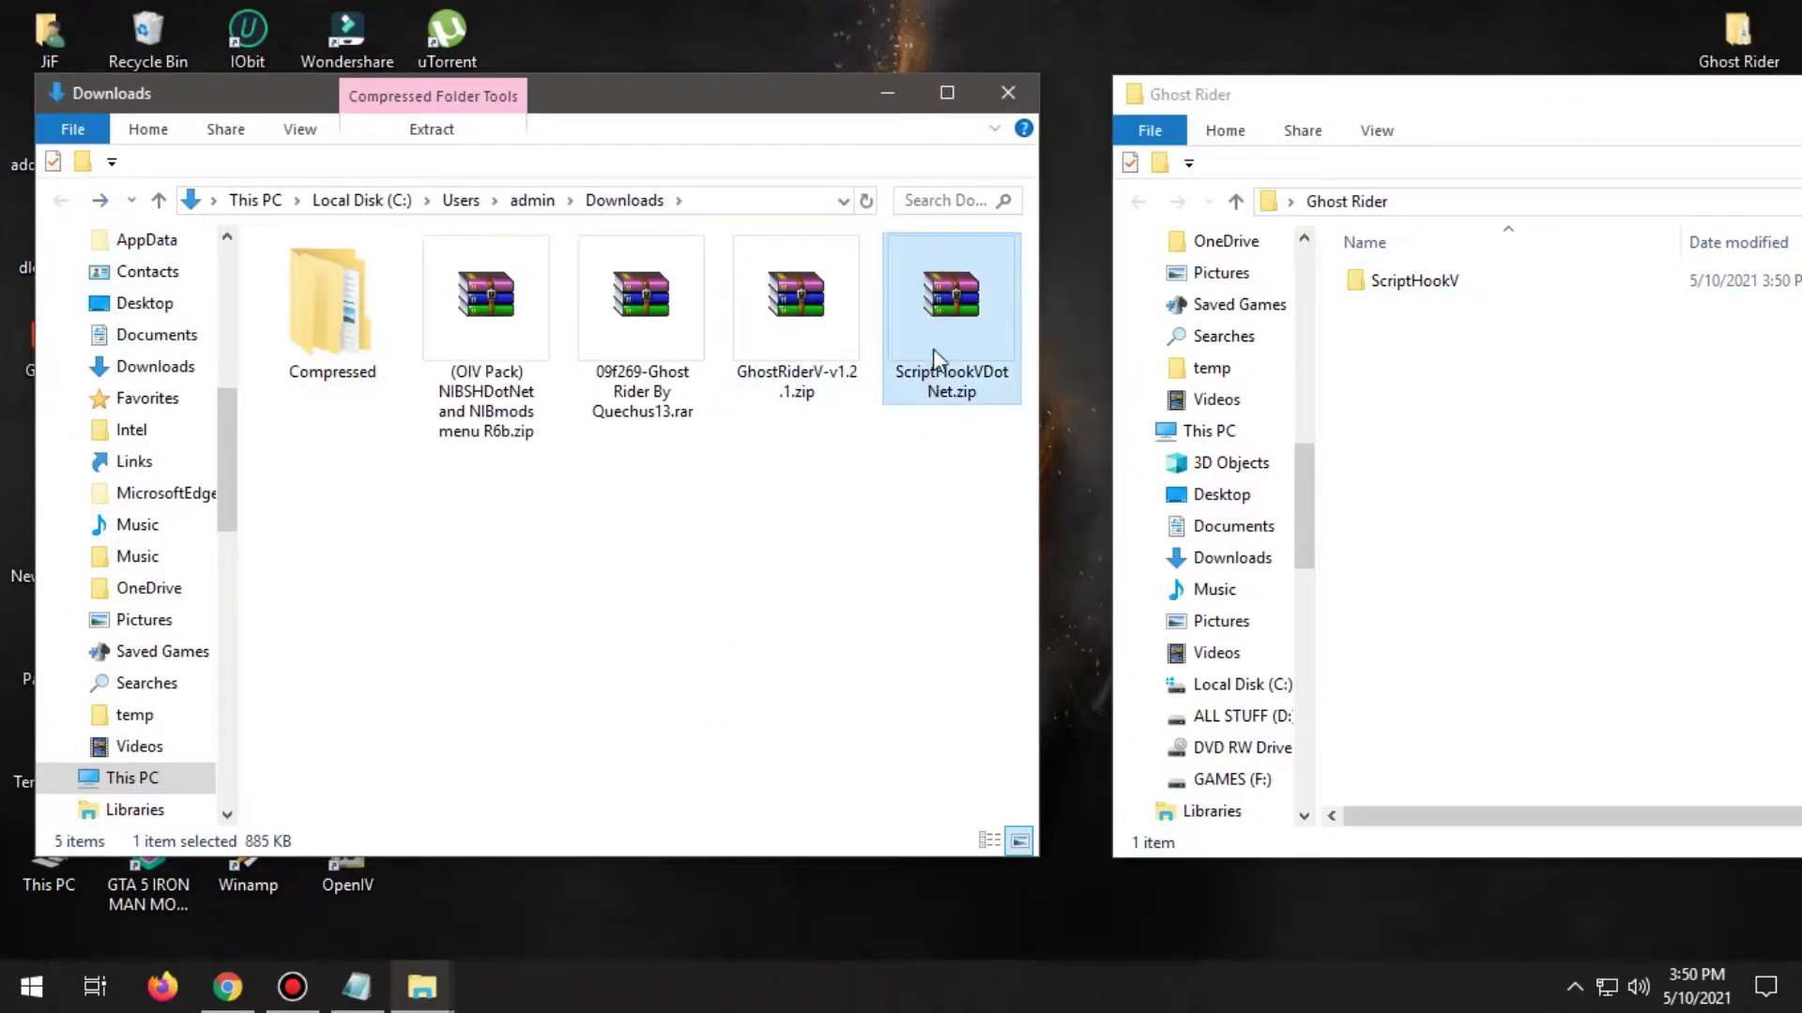
right_click(936, 339)
click(976, 900)
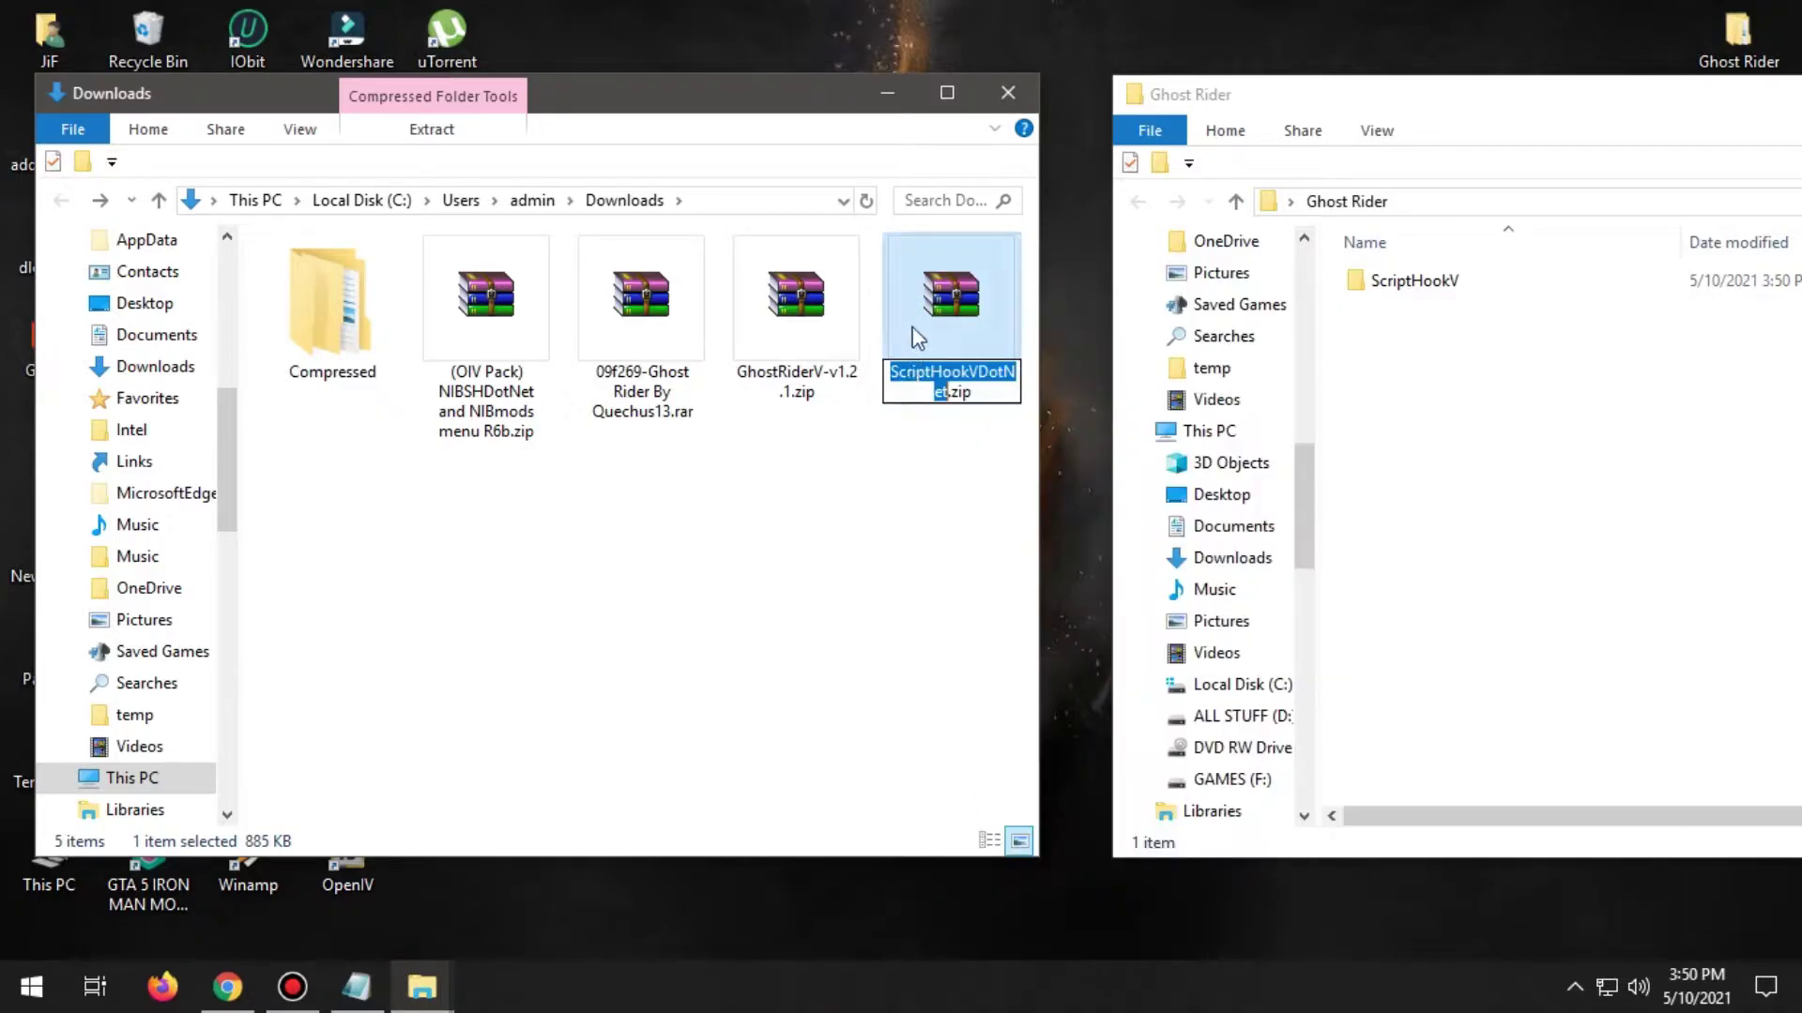
right_click(941, 385)
click(977, 469)
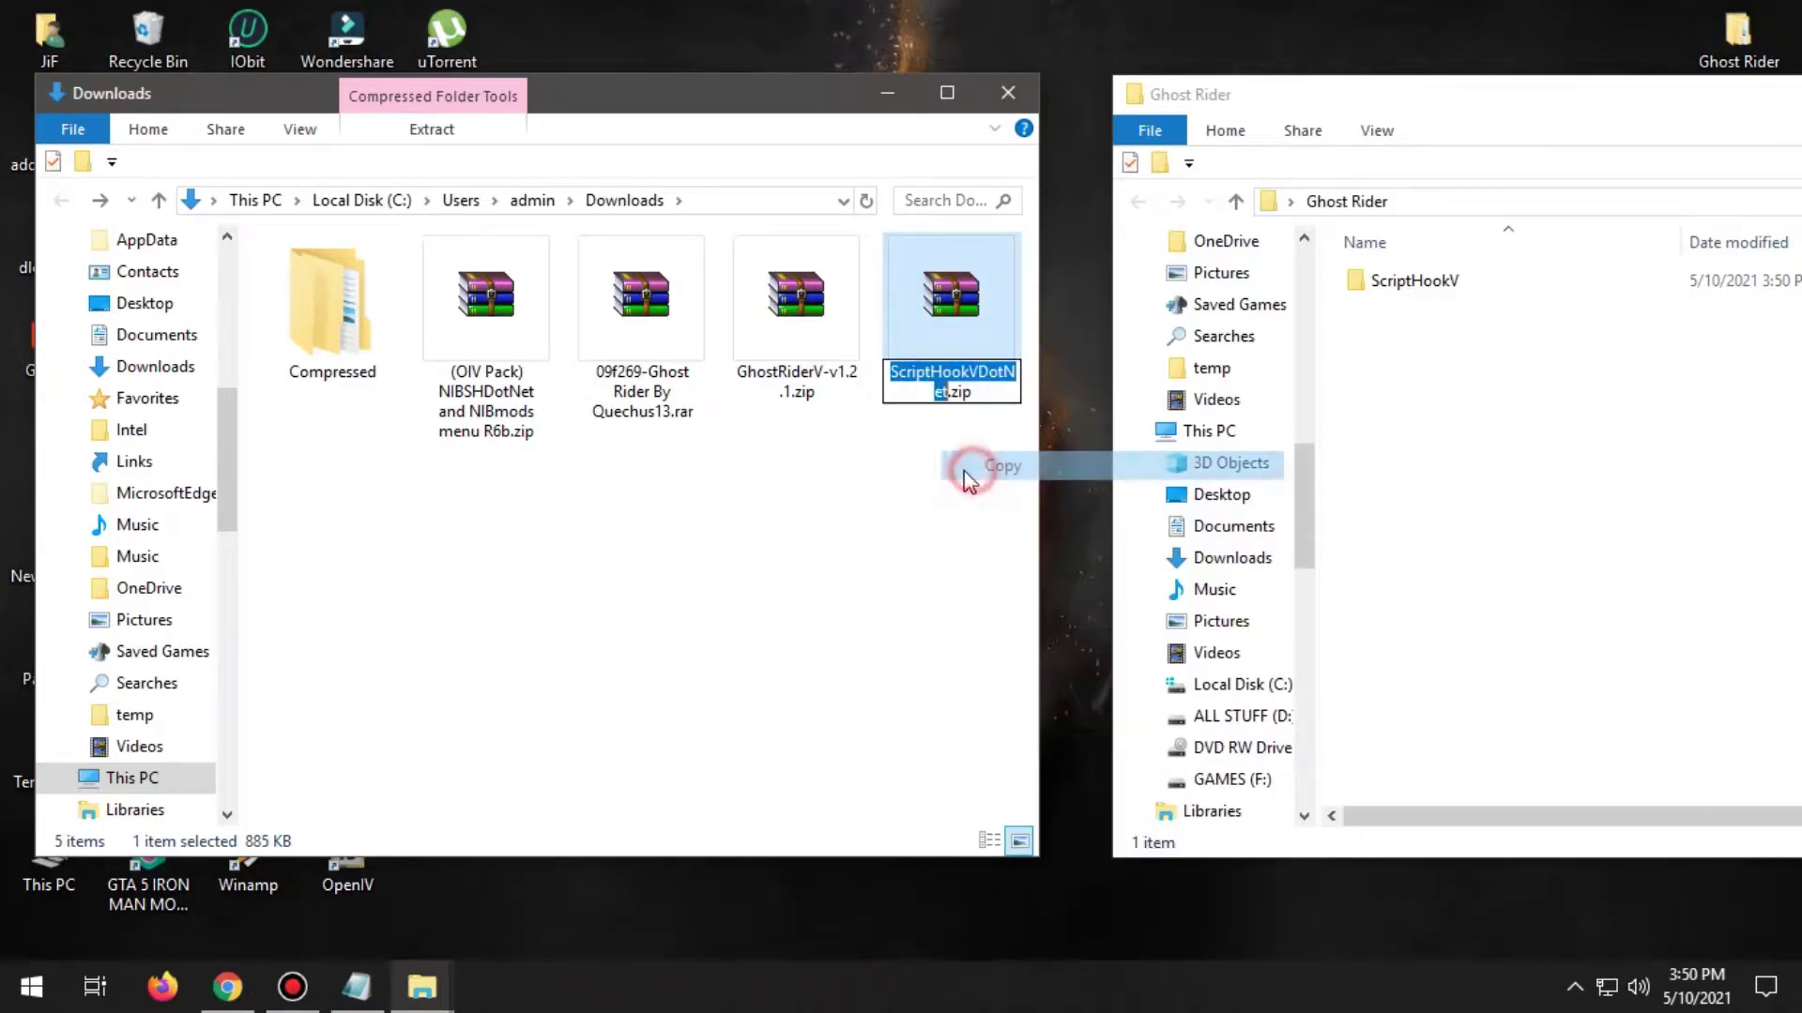
click(804, 495)
Create a subfolder named ScriptHookVDotNet inside the Ghost Rider folder.
right_click(1414, 355)
mouse_move(1469, 672)
click(1365, 674)
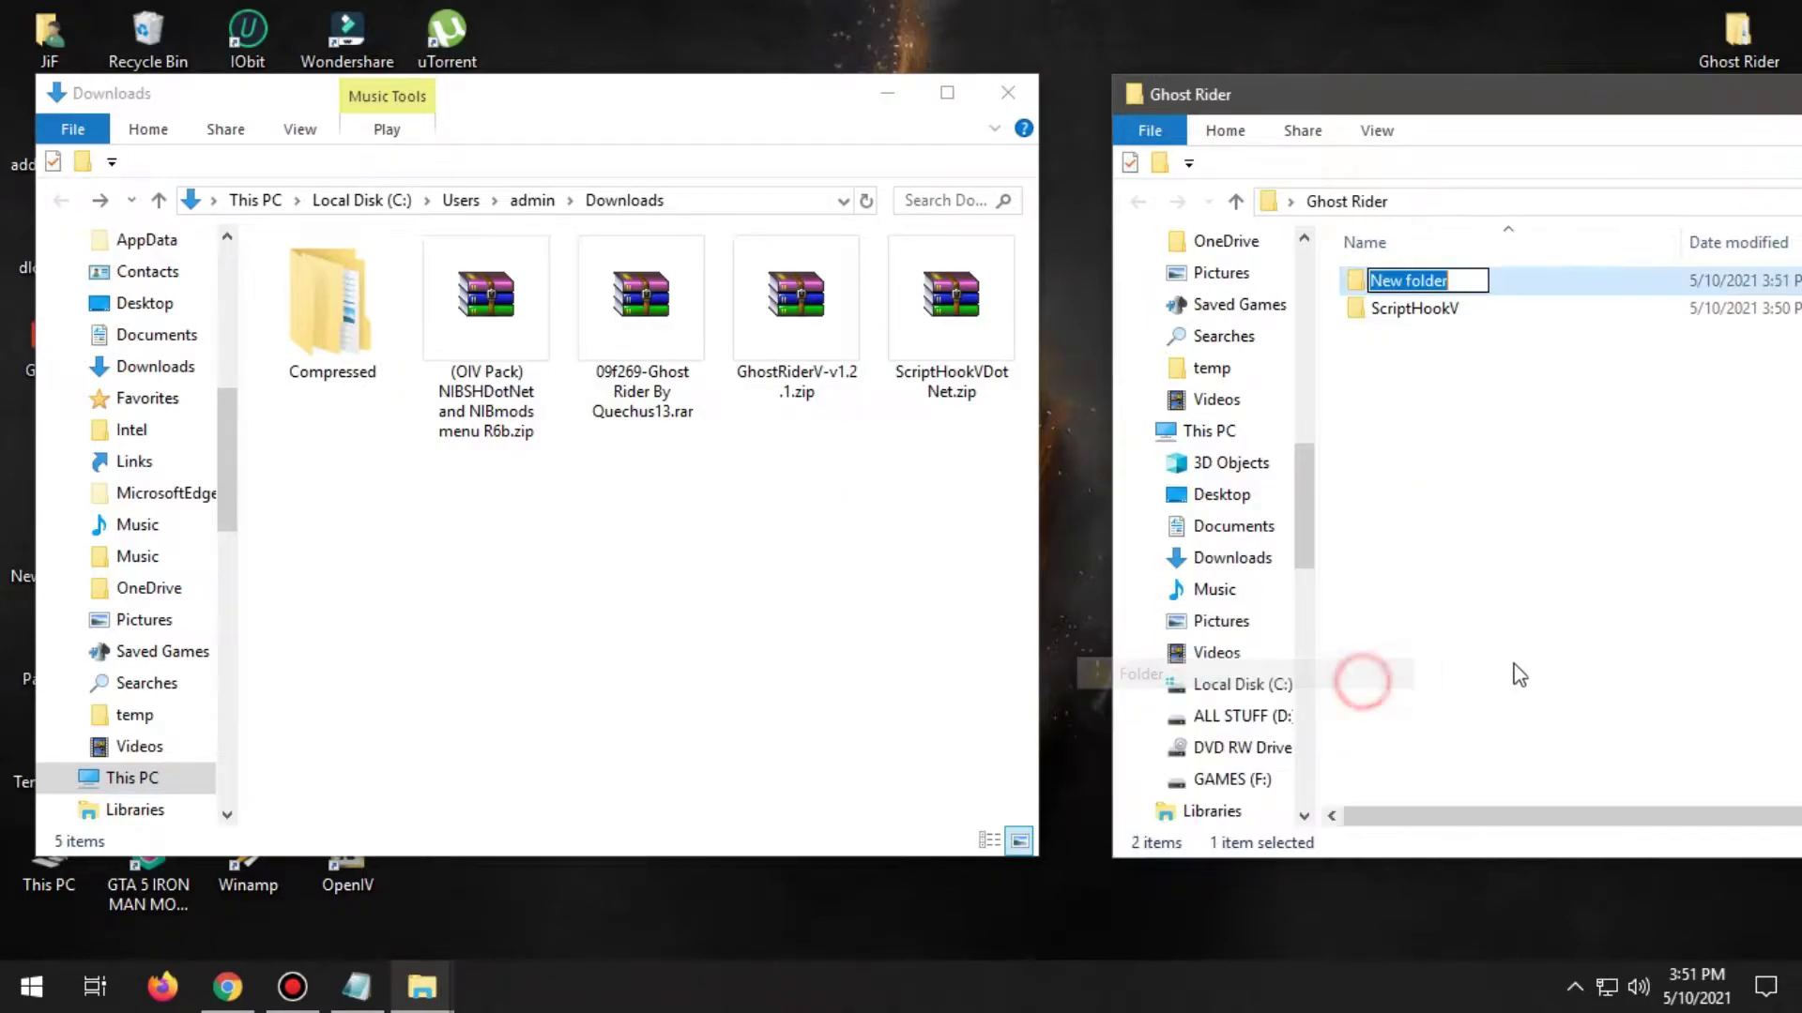
key(ctrl+v)
click(1539, 607)
Copy all ScriptHookVDotNet .asi, .ini, .dll and .xml files from ScriptHookVDotNet.zip into the ScriptHookVDotNet subfolder, then close the archive and return to Ghost Rider.
click(1452, 275)
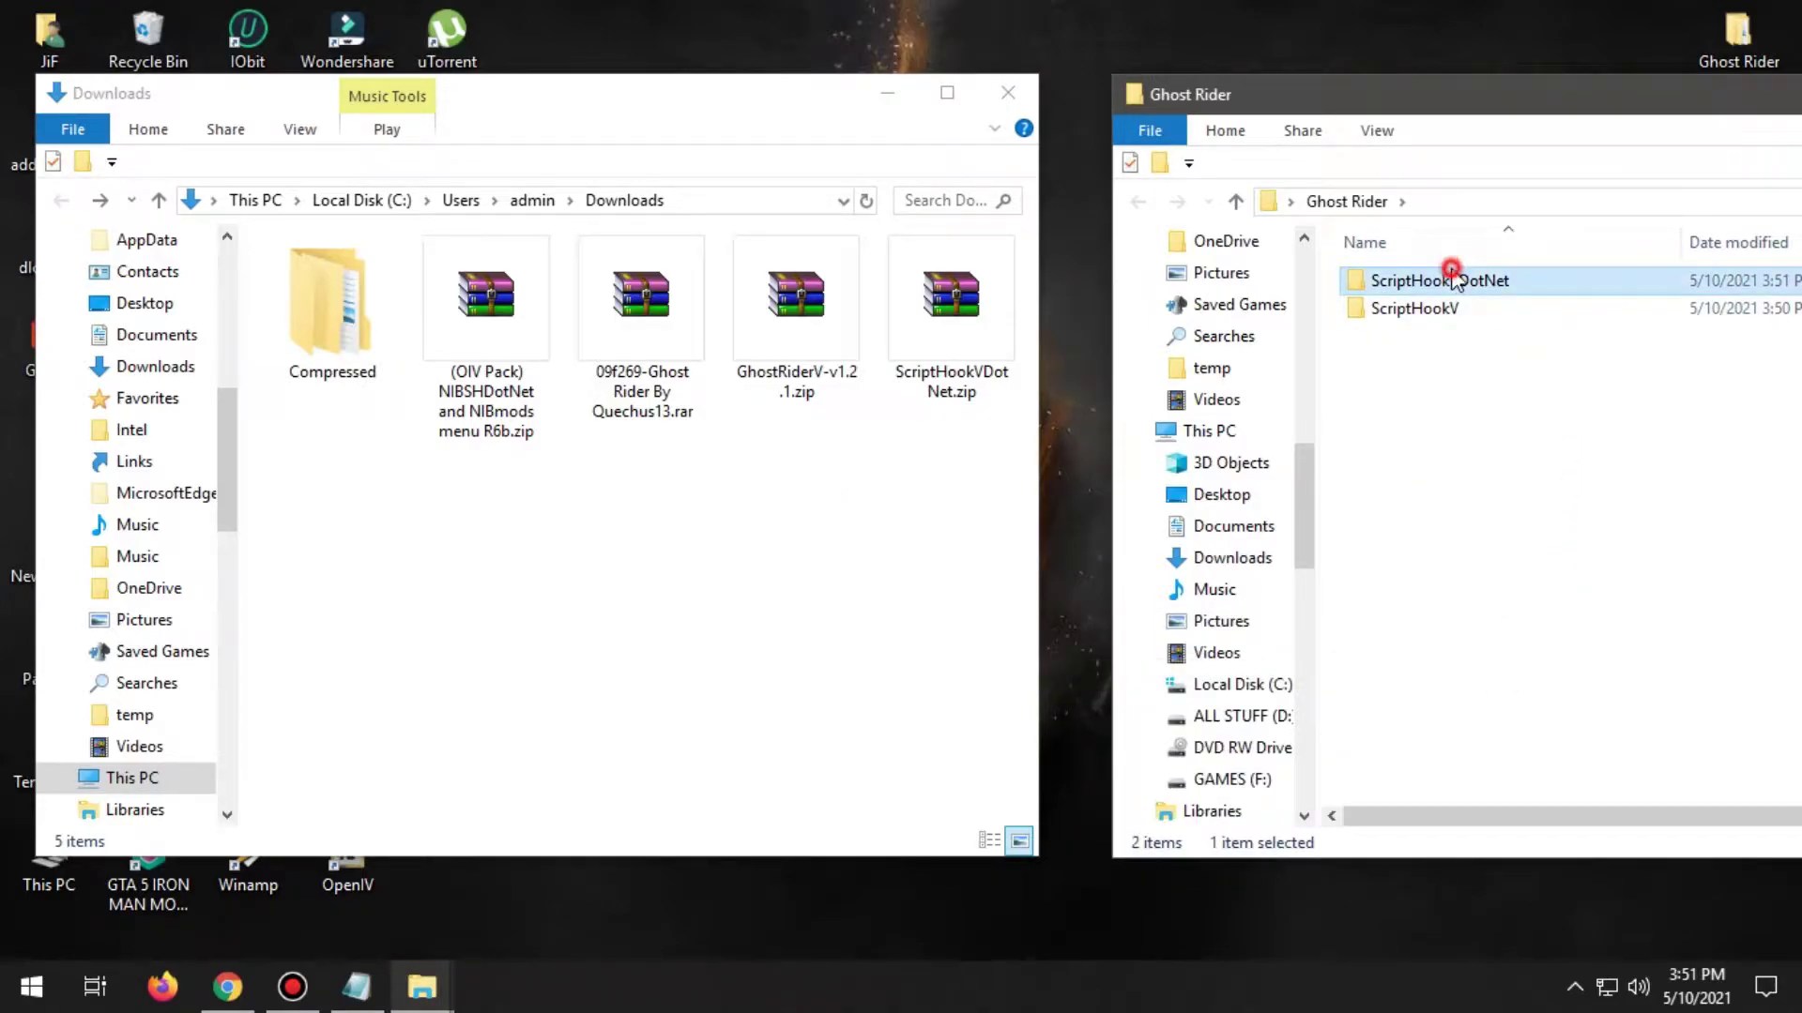
double_click(1451, 280)
click(954, 296)
right_click(954, 293)
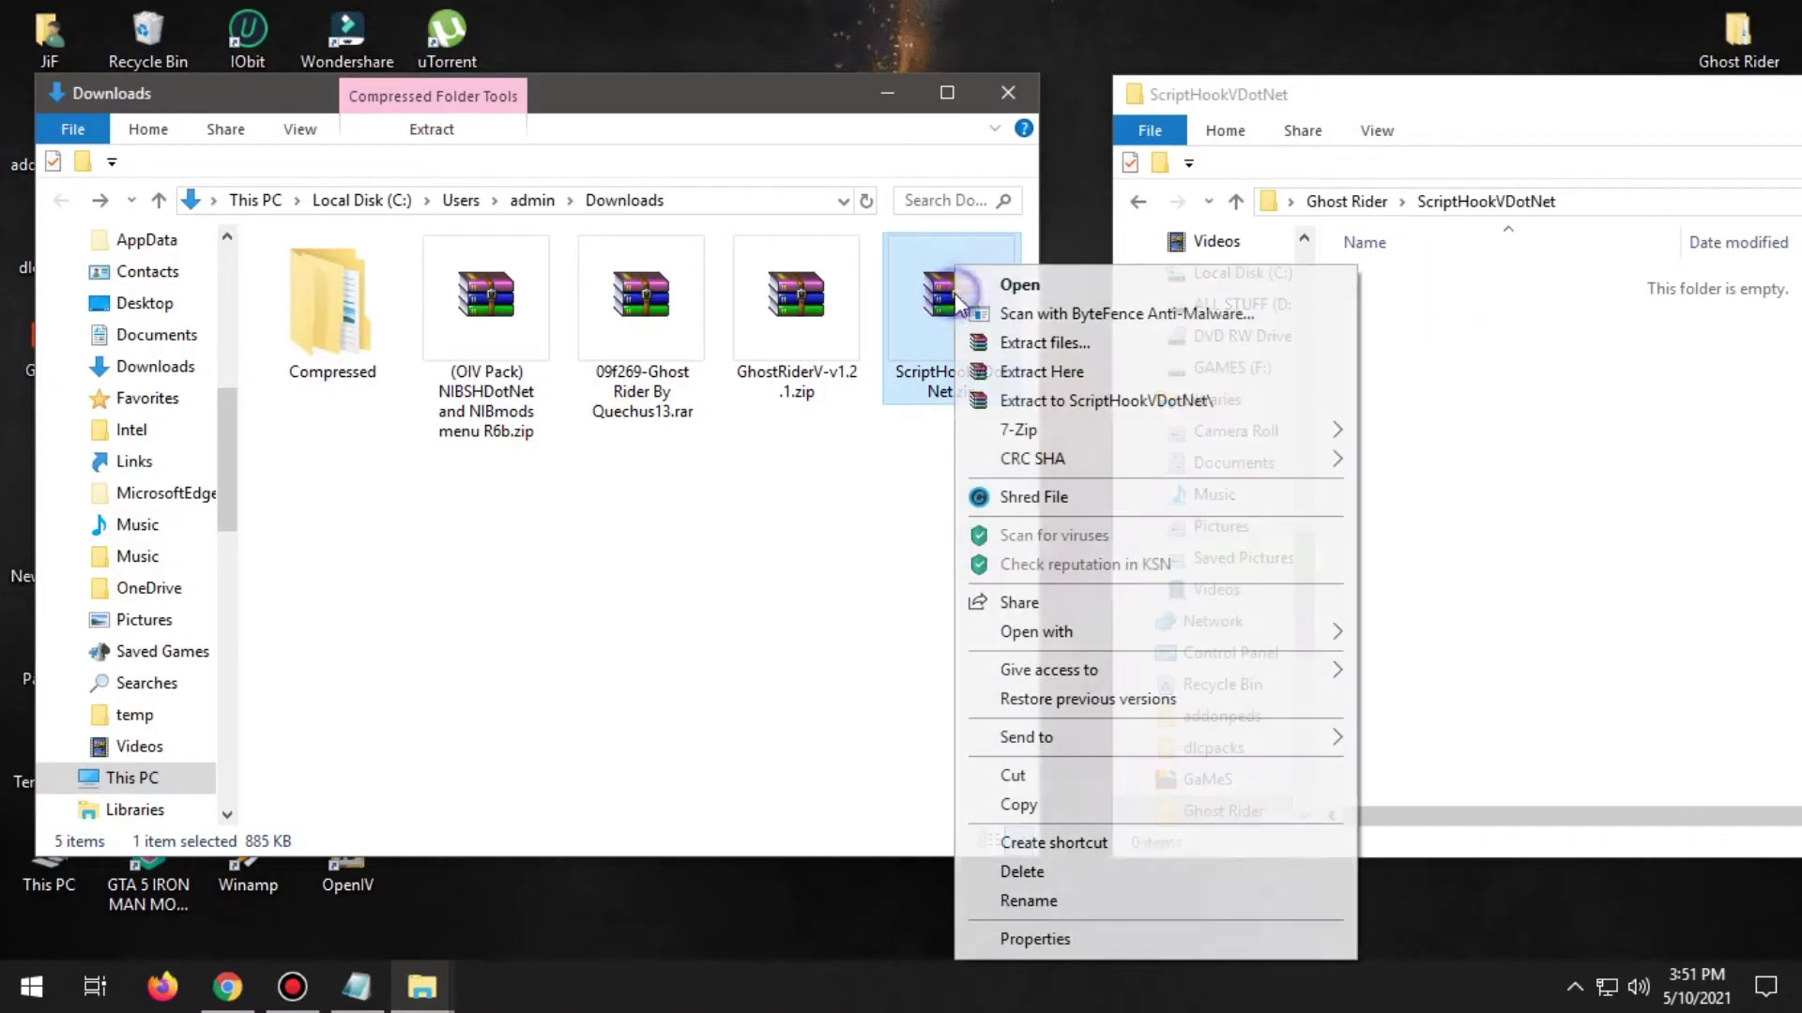
mouse_move(989, 430)
click(884, 433)
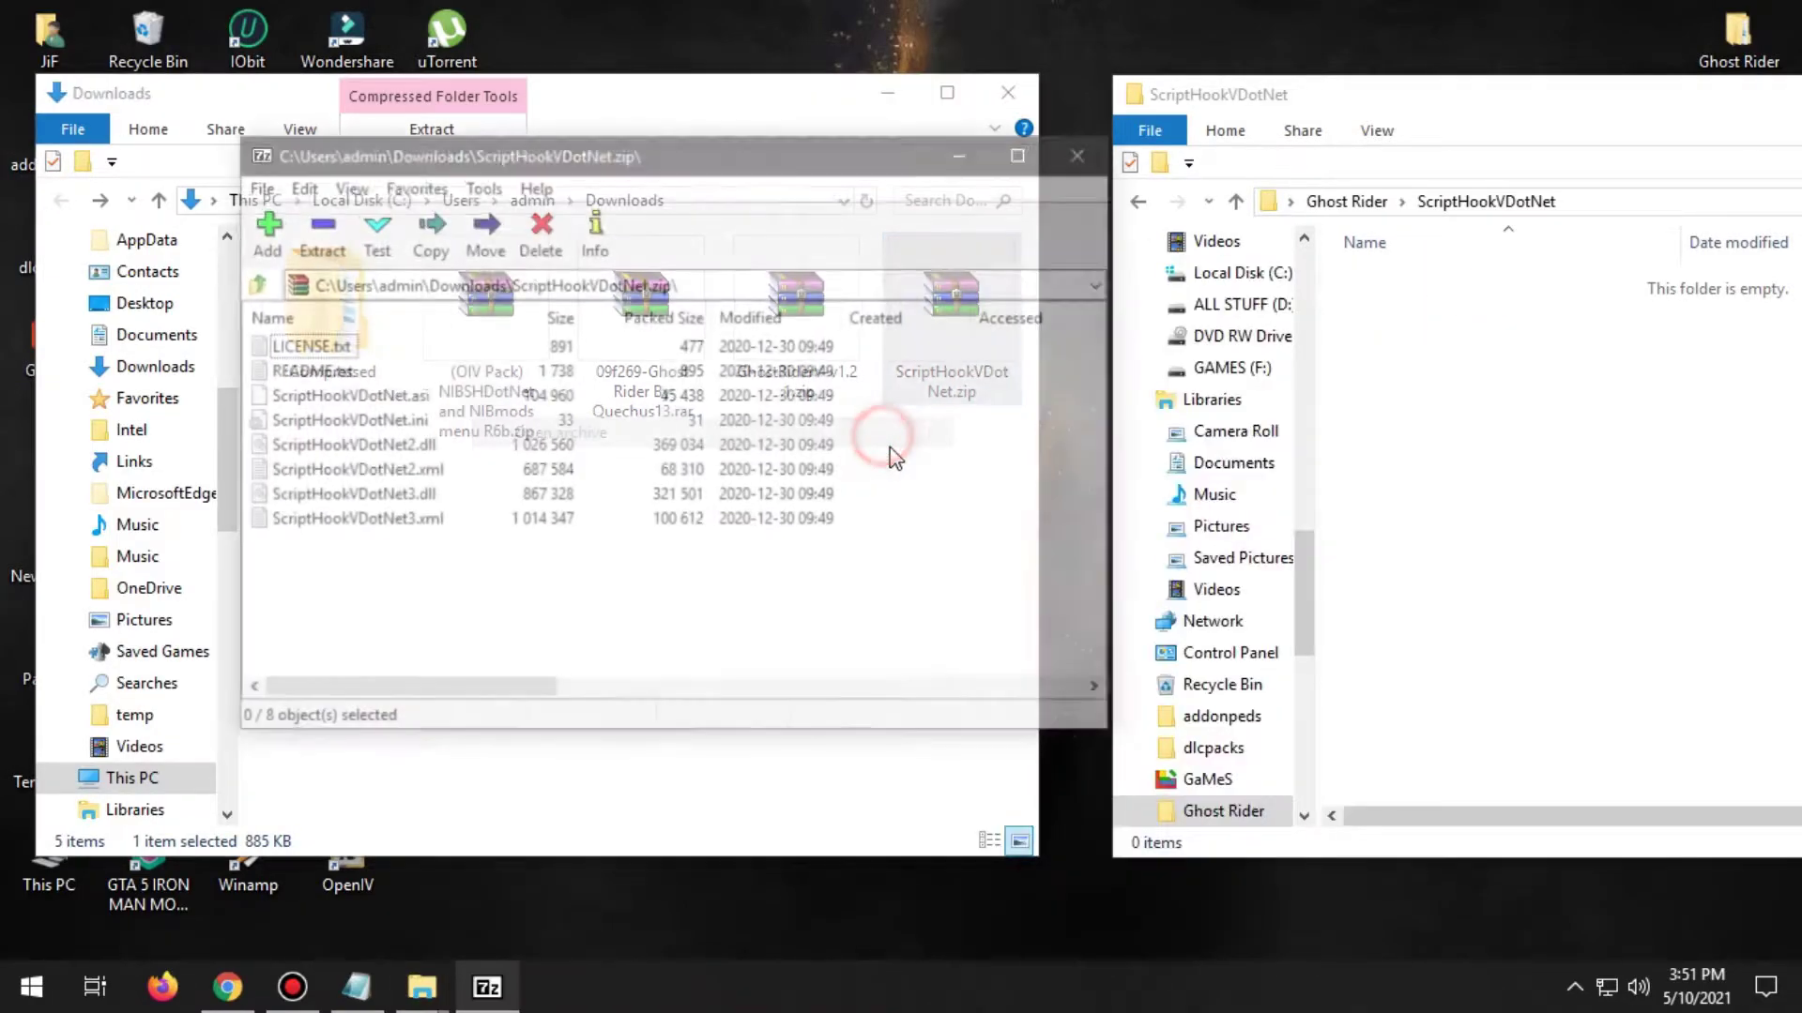
drag(354, 591, 1487, 451)
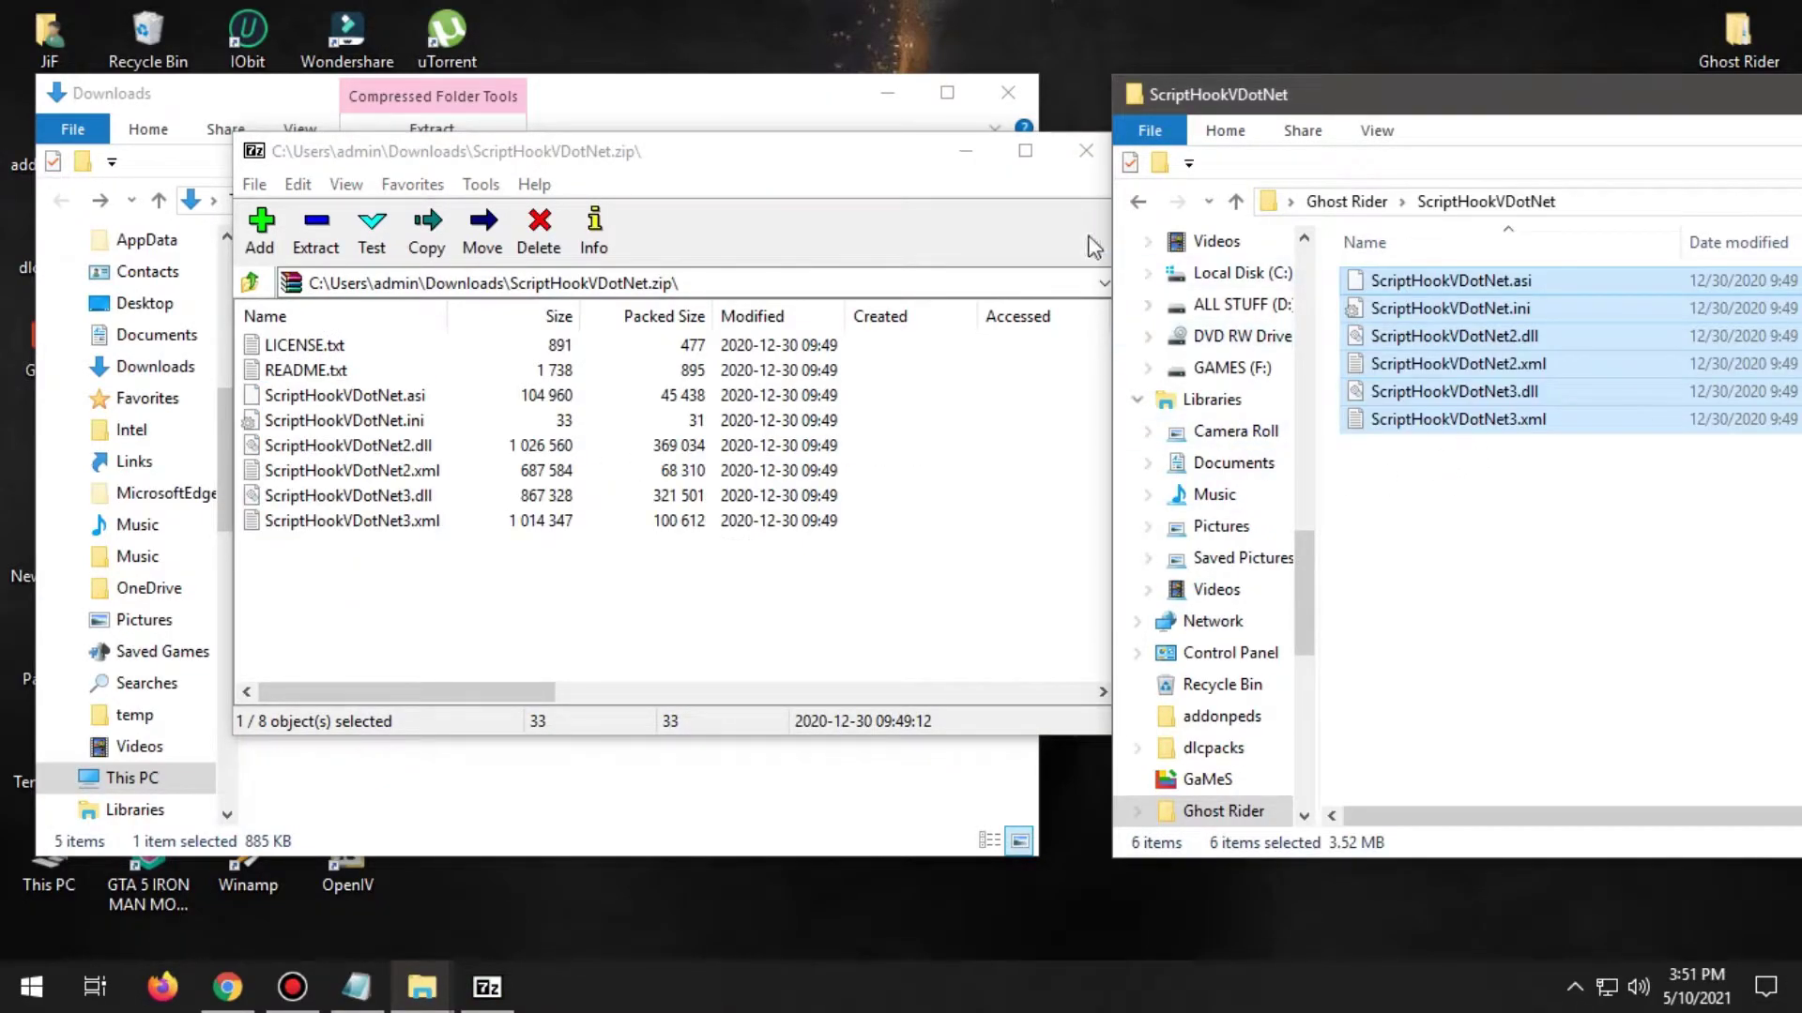
click(770, 240)
click(1086, 151)
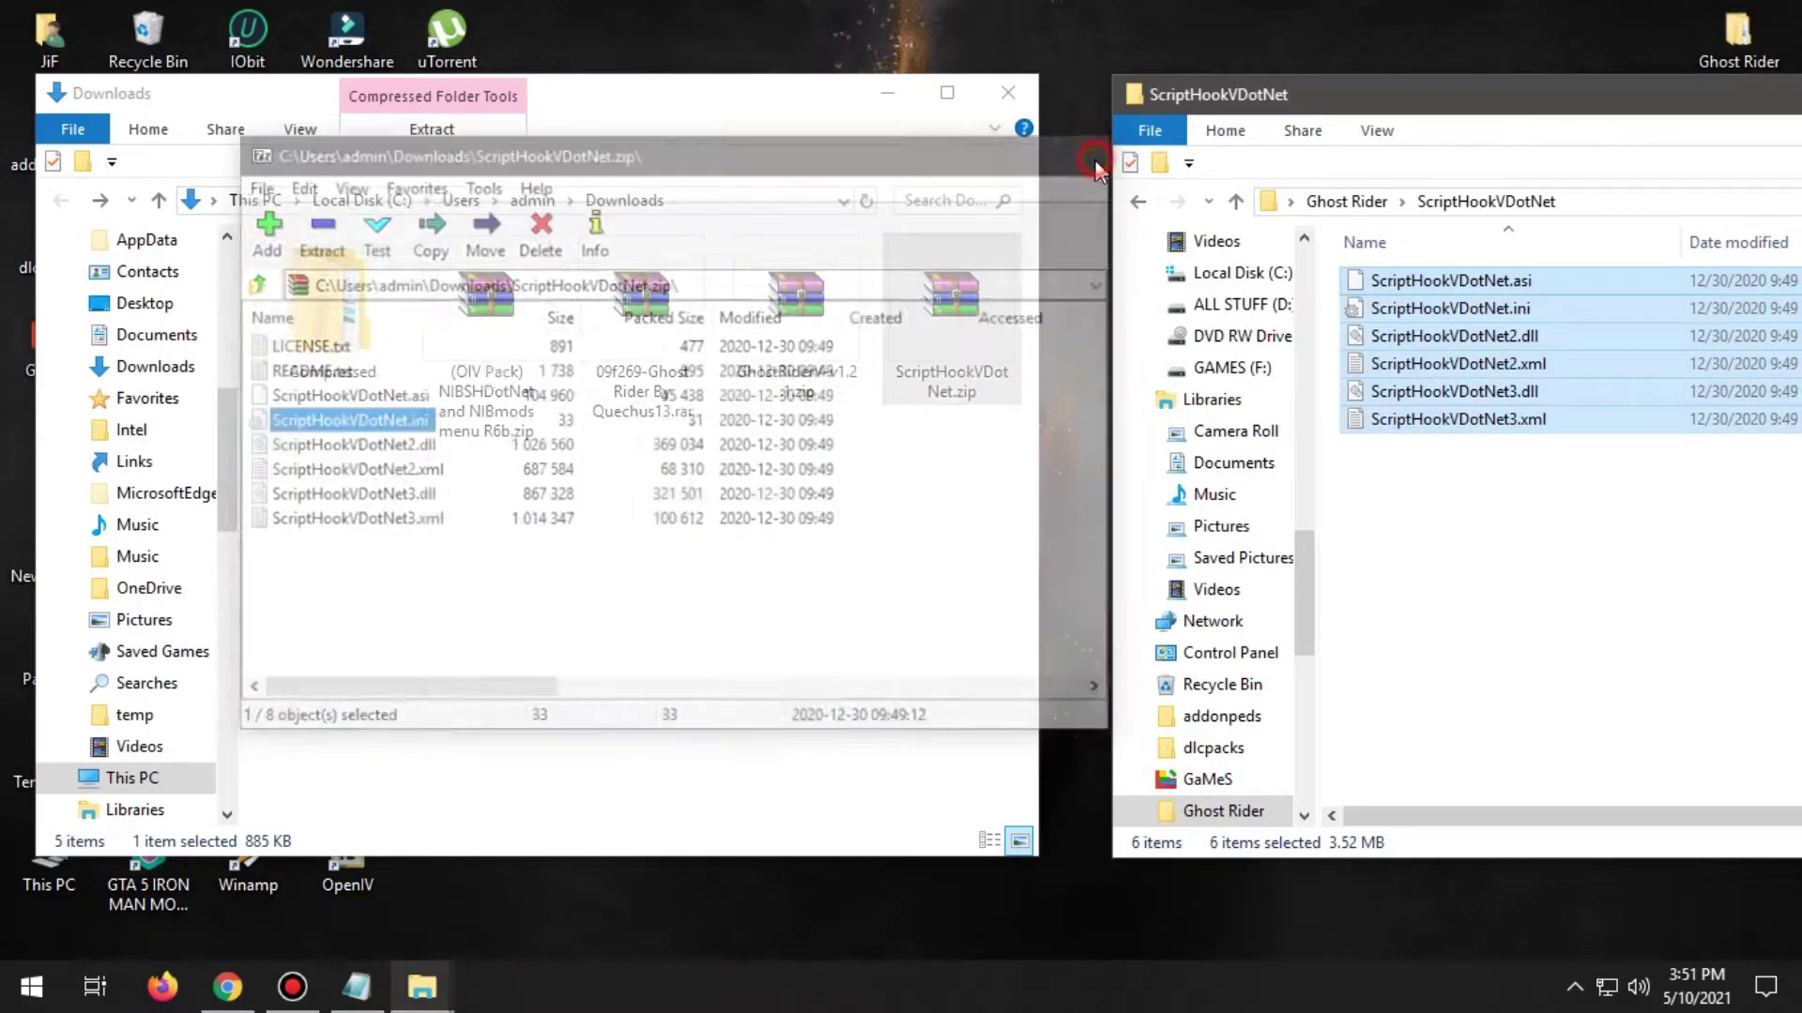
click(1607, 566)
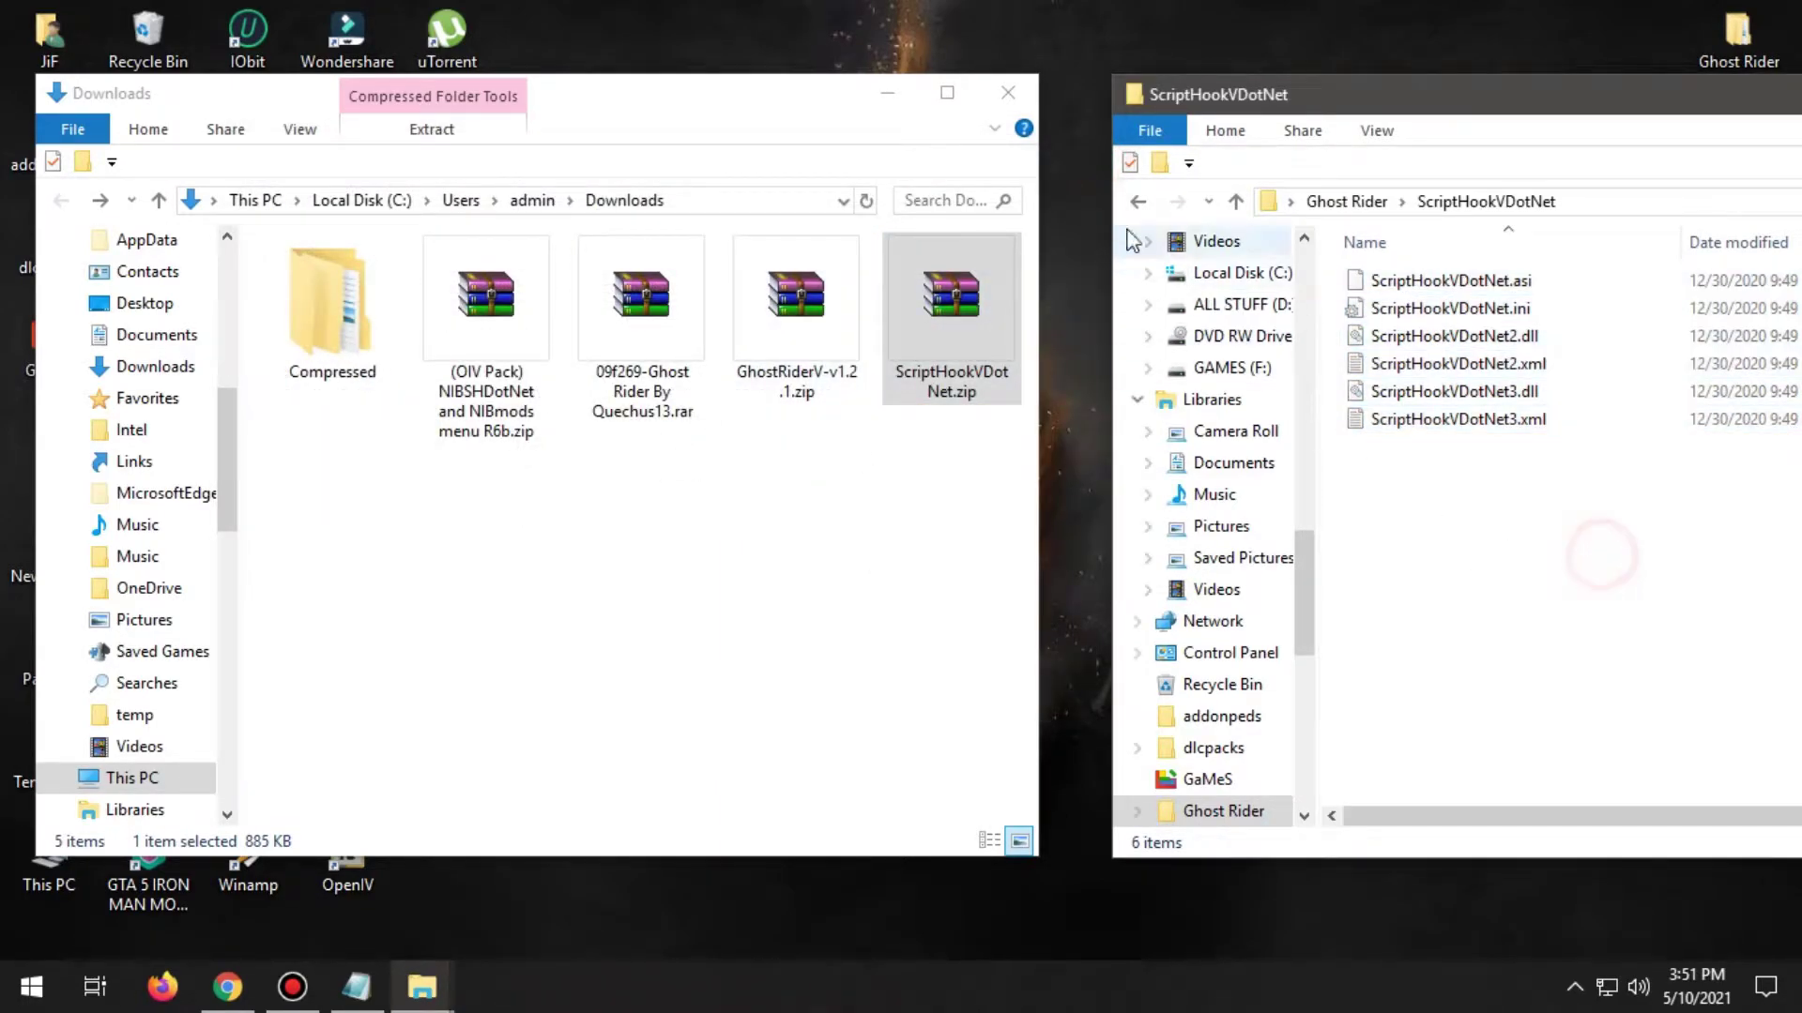
click(1138, 203)
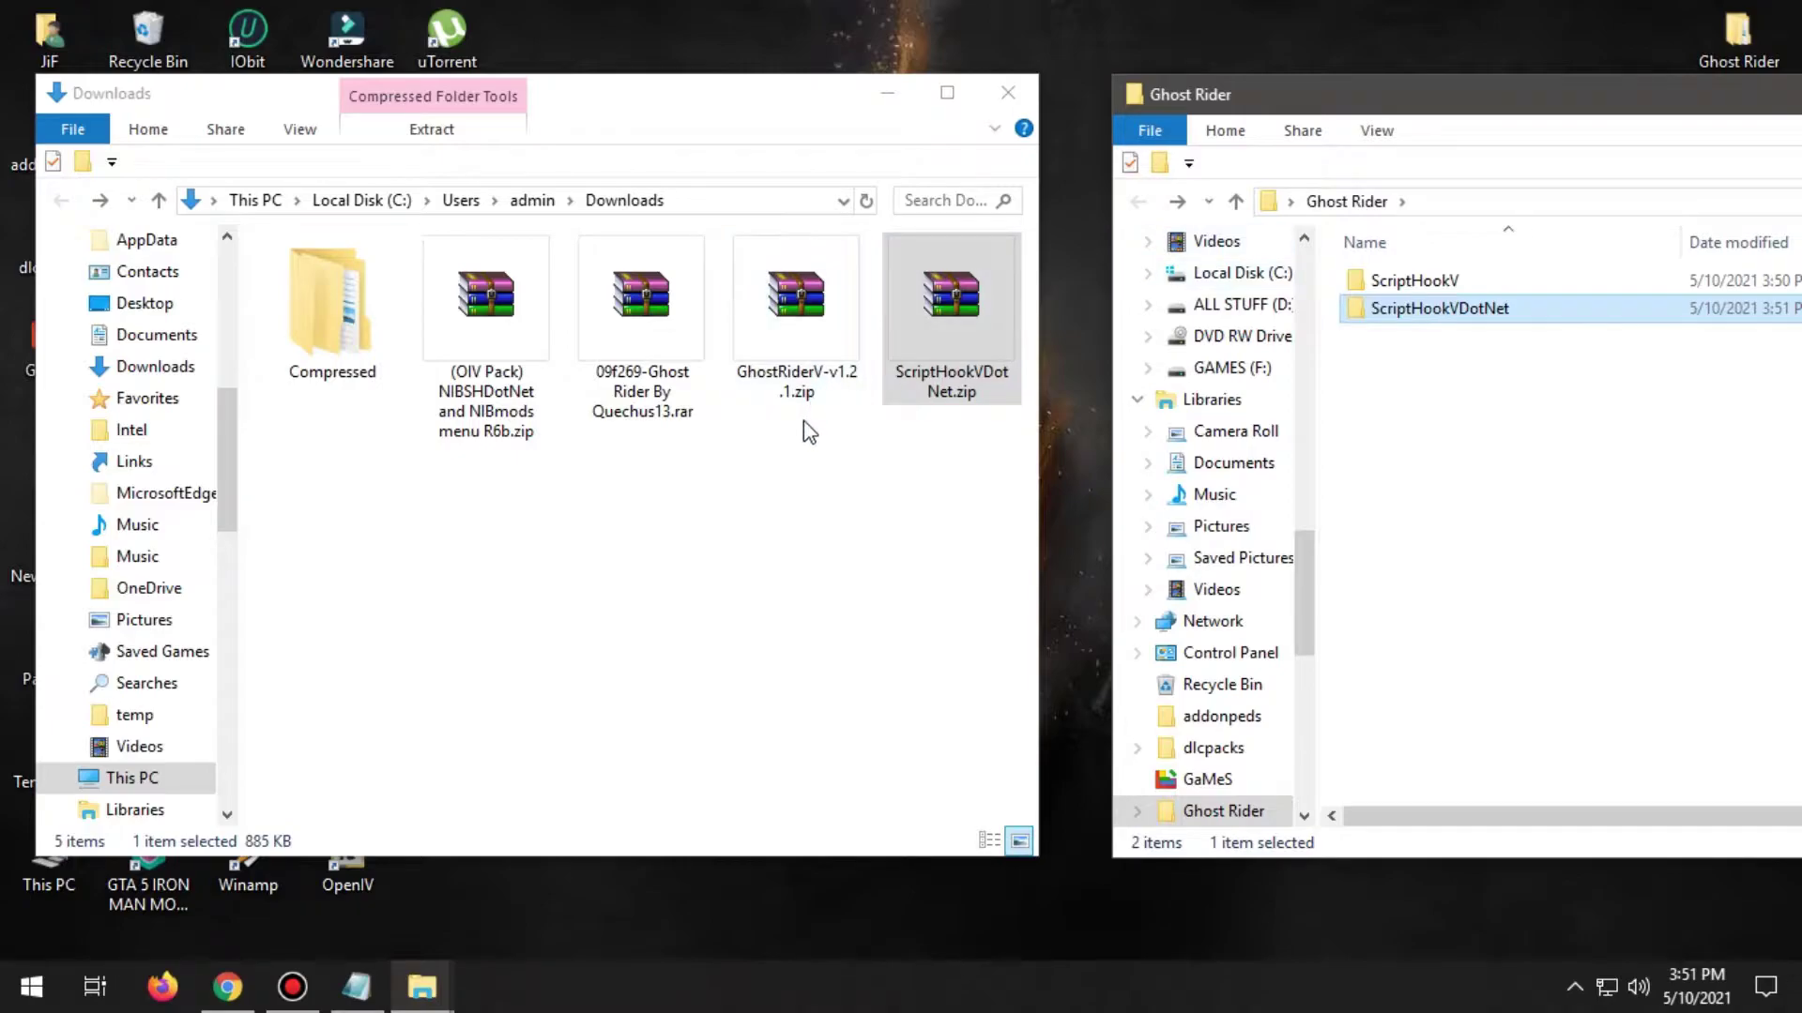
right_click(606, 297)
click(538, 534)
click(538, 534)
Create a subfolder named Ghost Rider model inside the Ghost Rider folder and open it.
right_click(1425, 429)
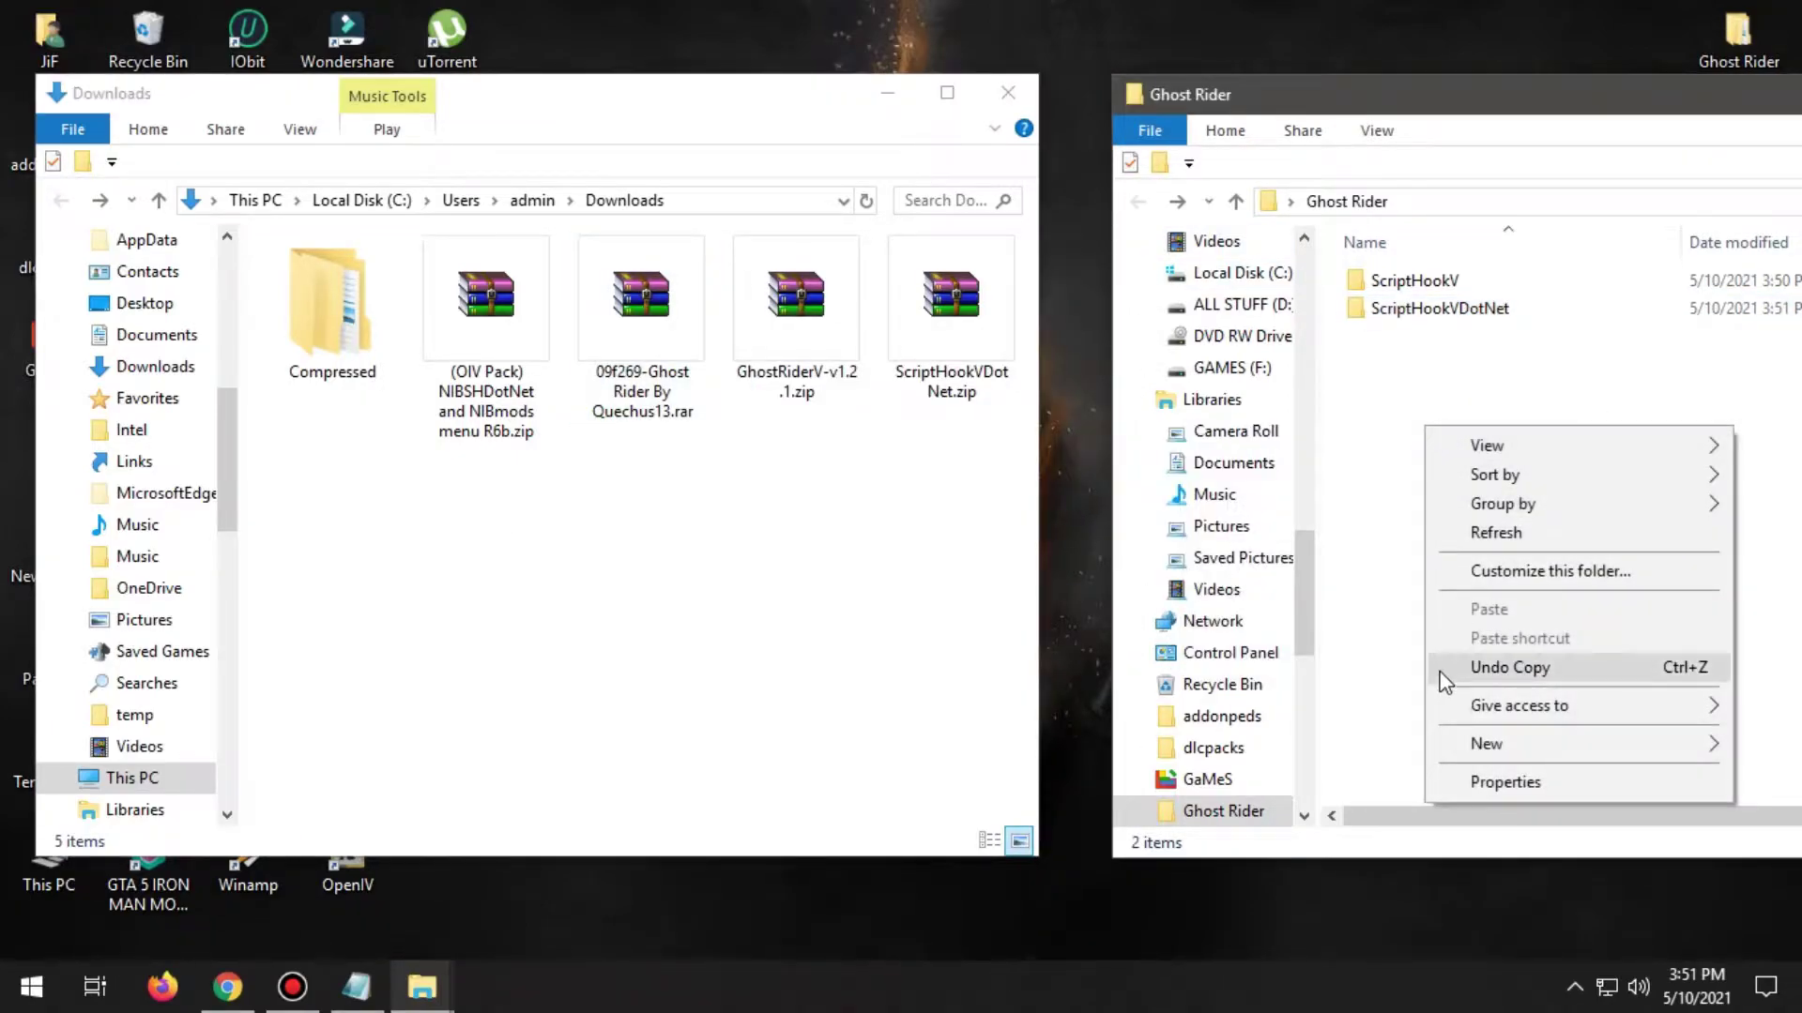
mouse_move(1472, 740)
click(1380, 736)
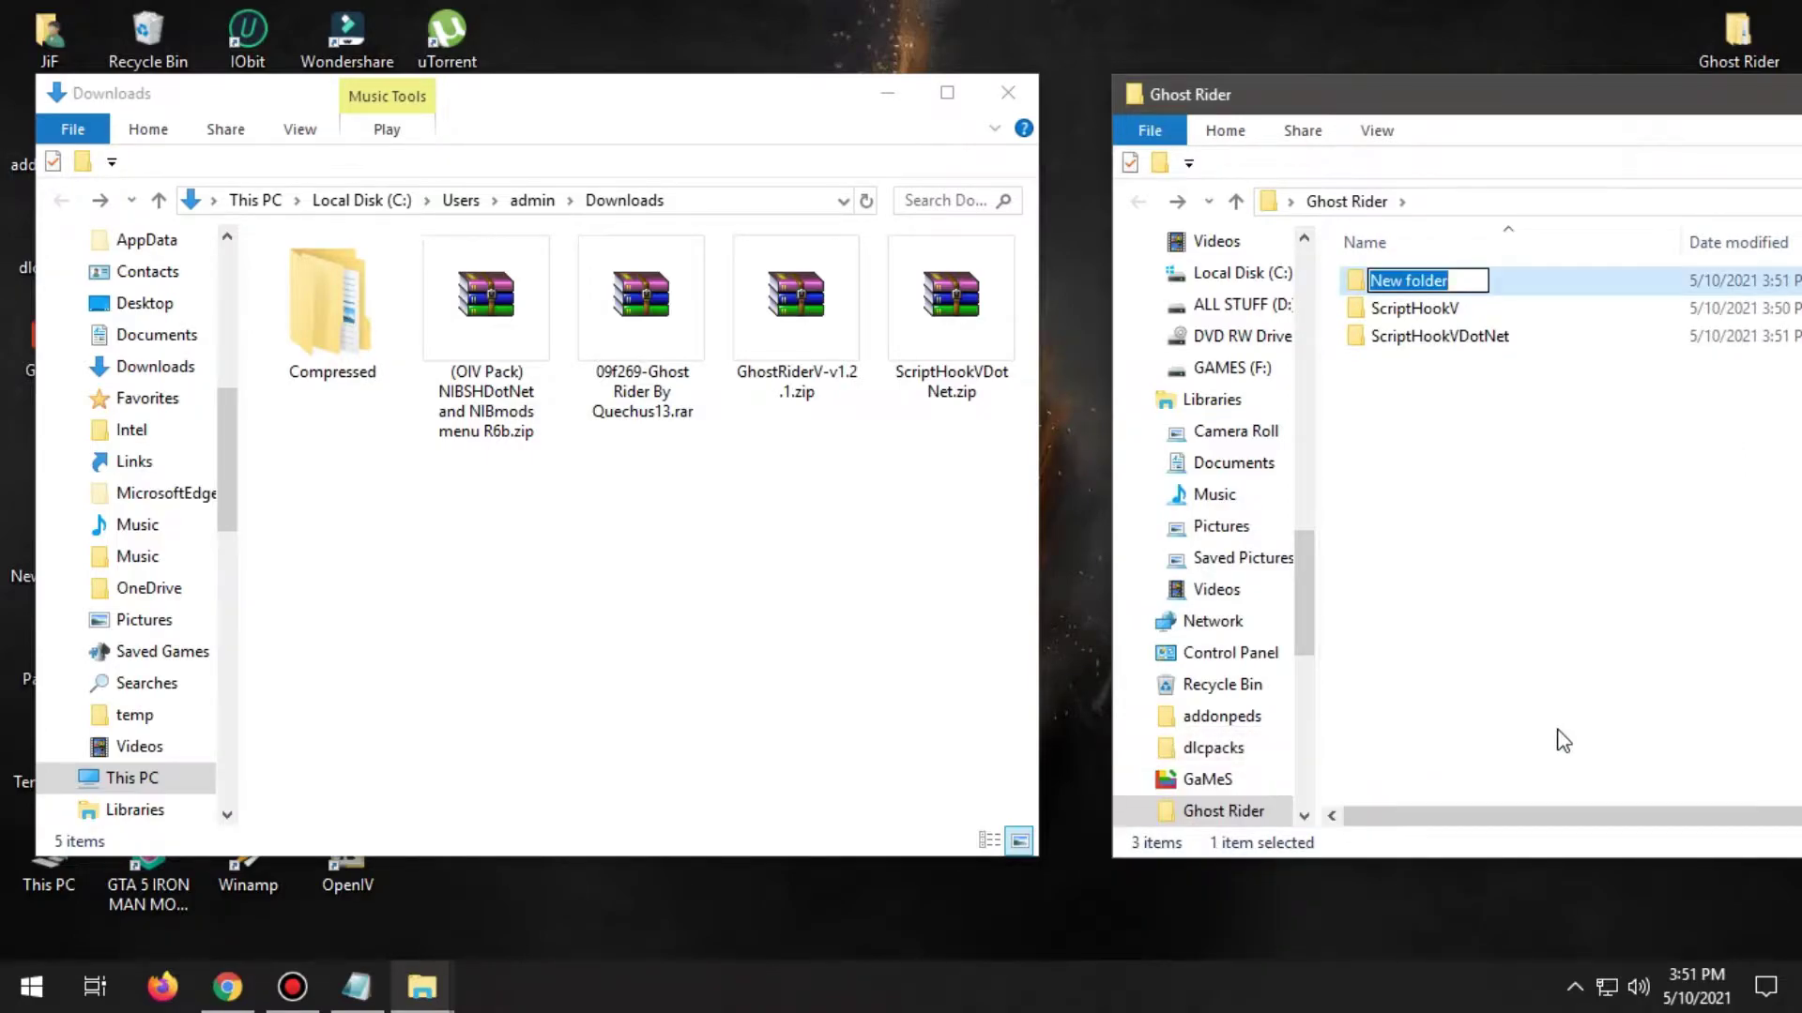
text(Ghost Ride)
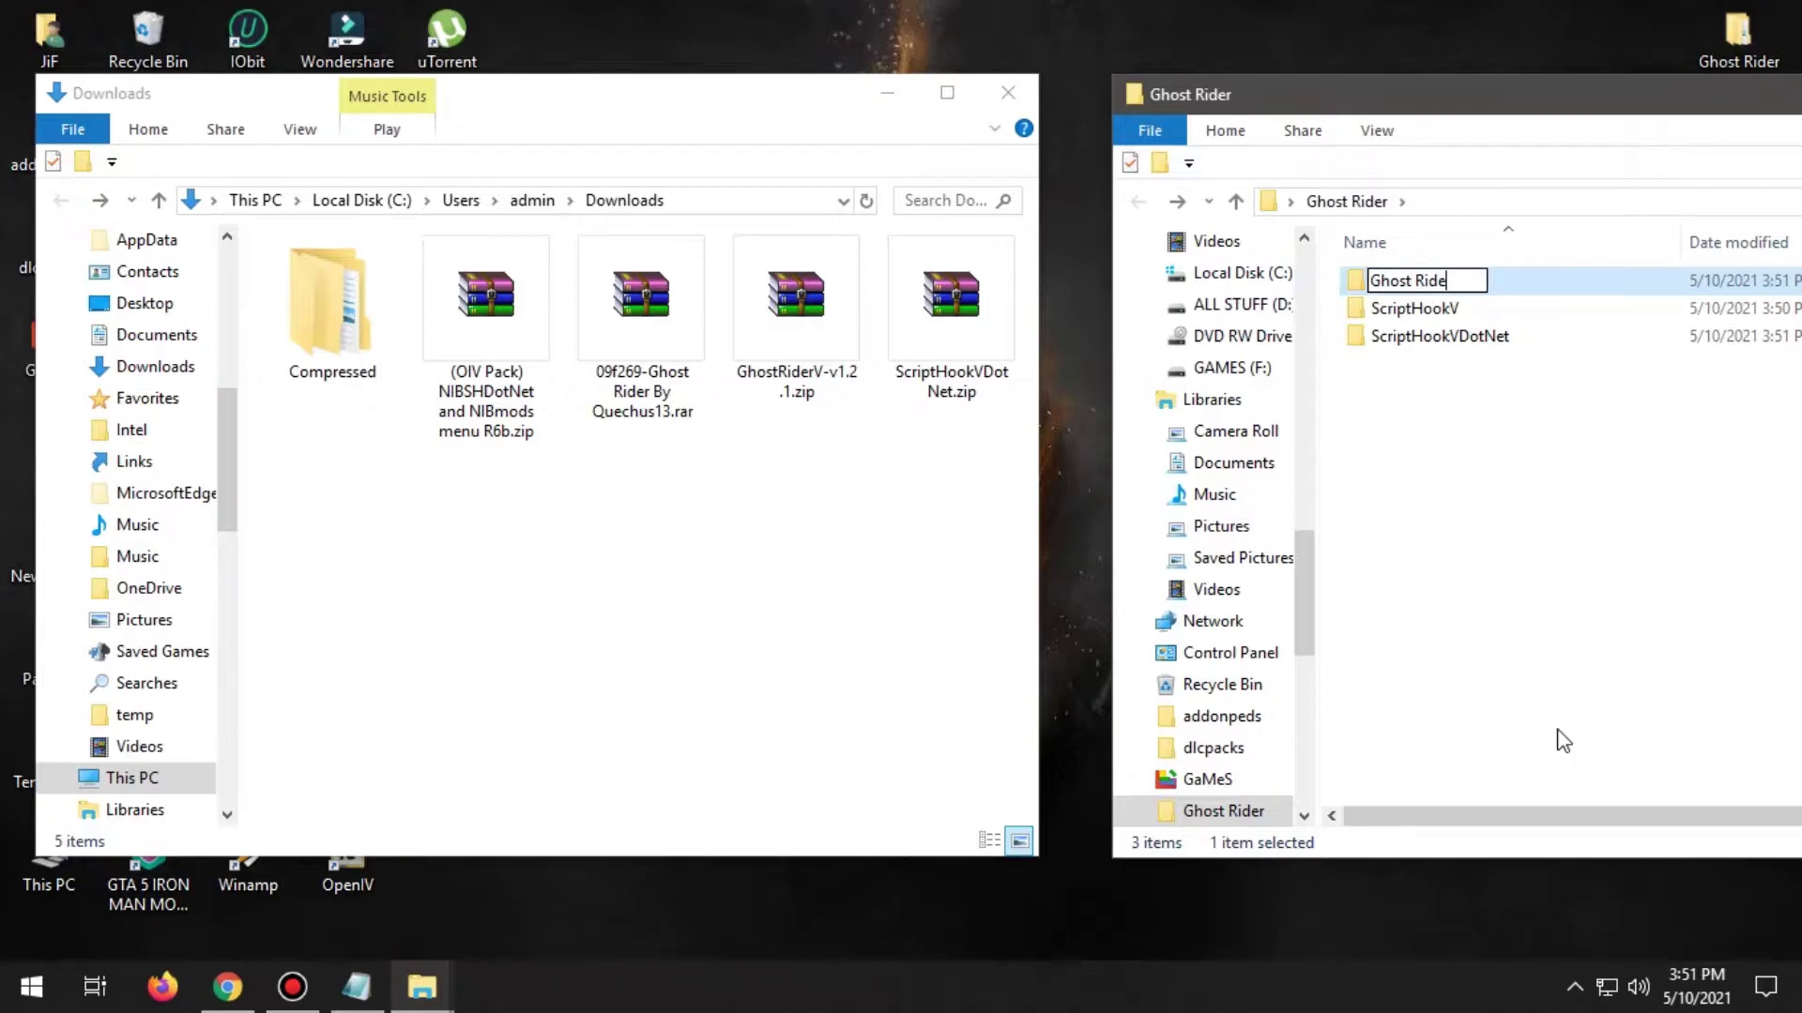
text(r model)
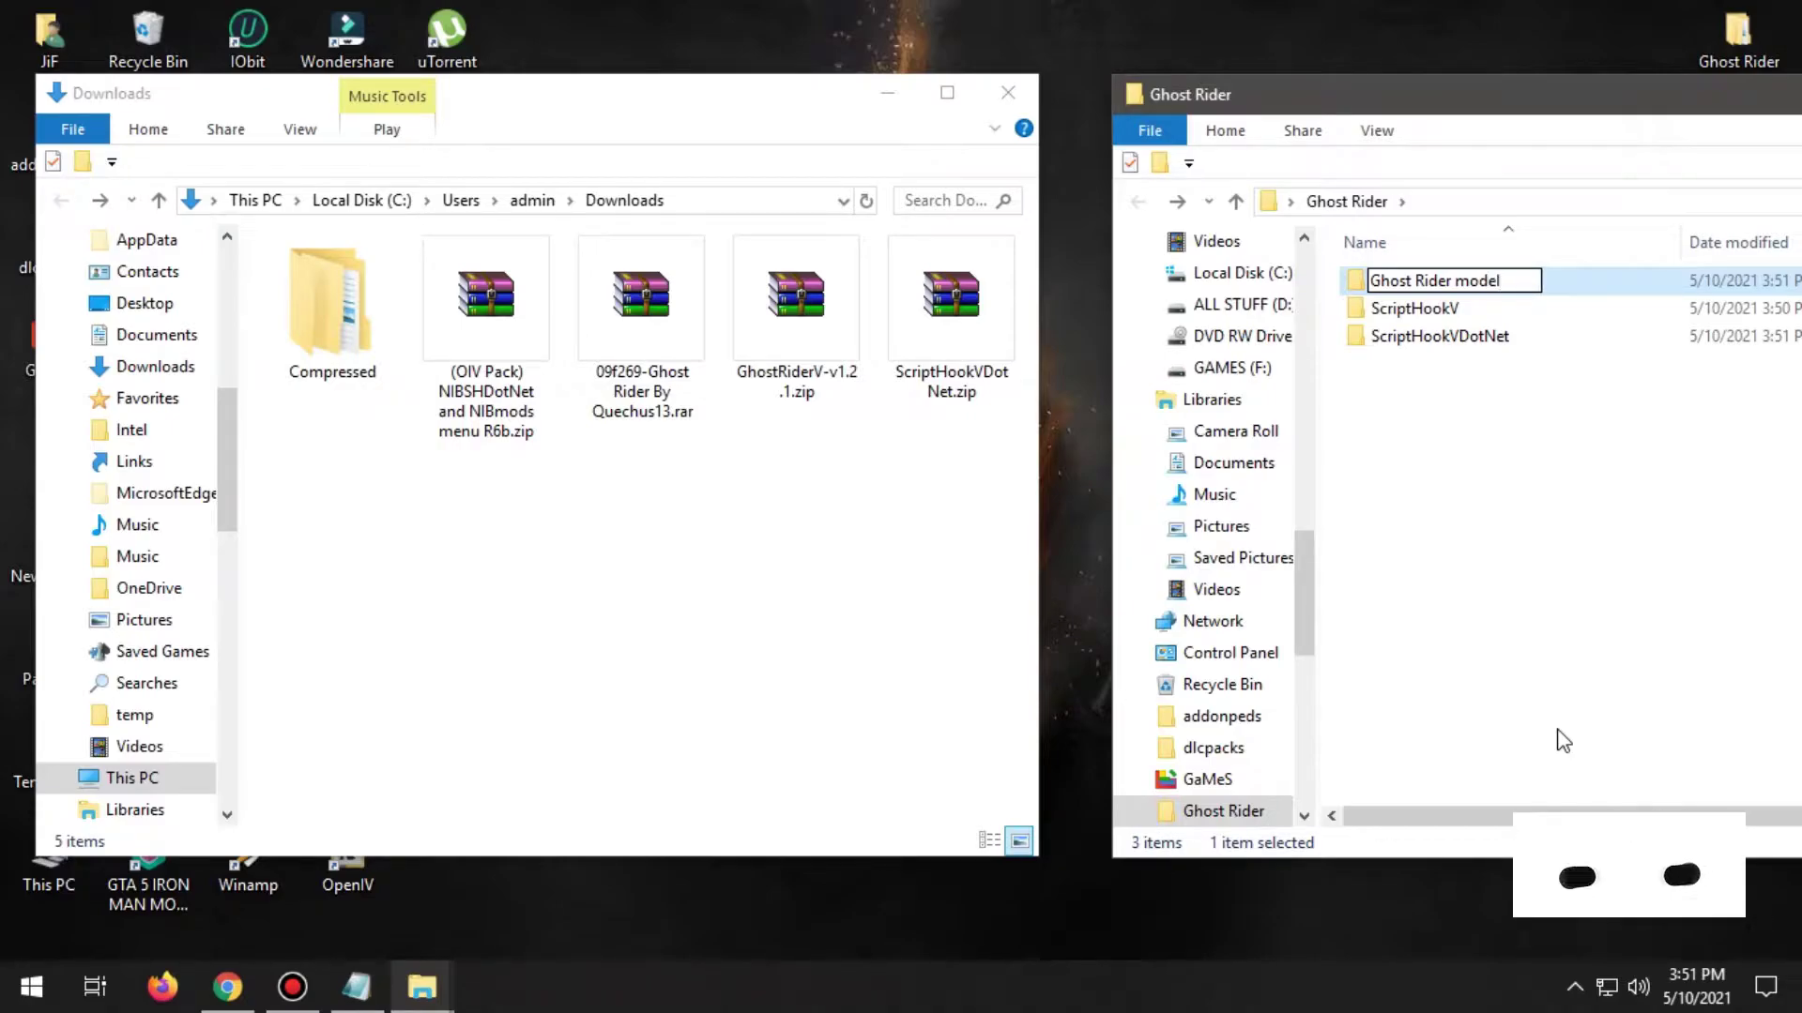
click(1462, 596)
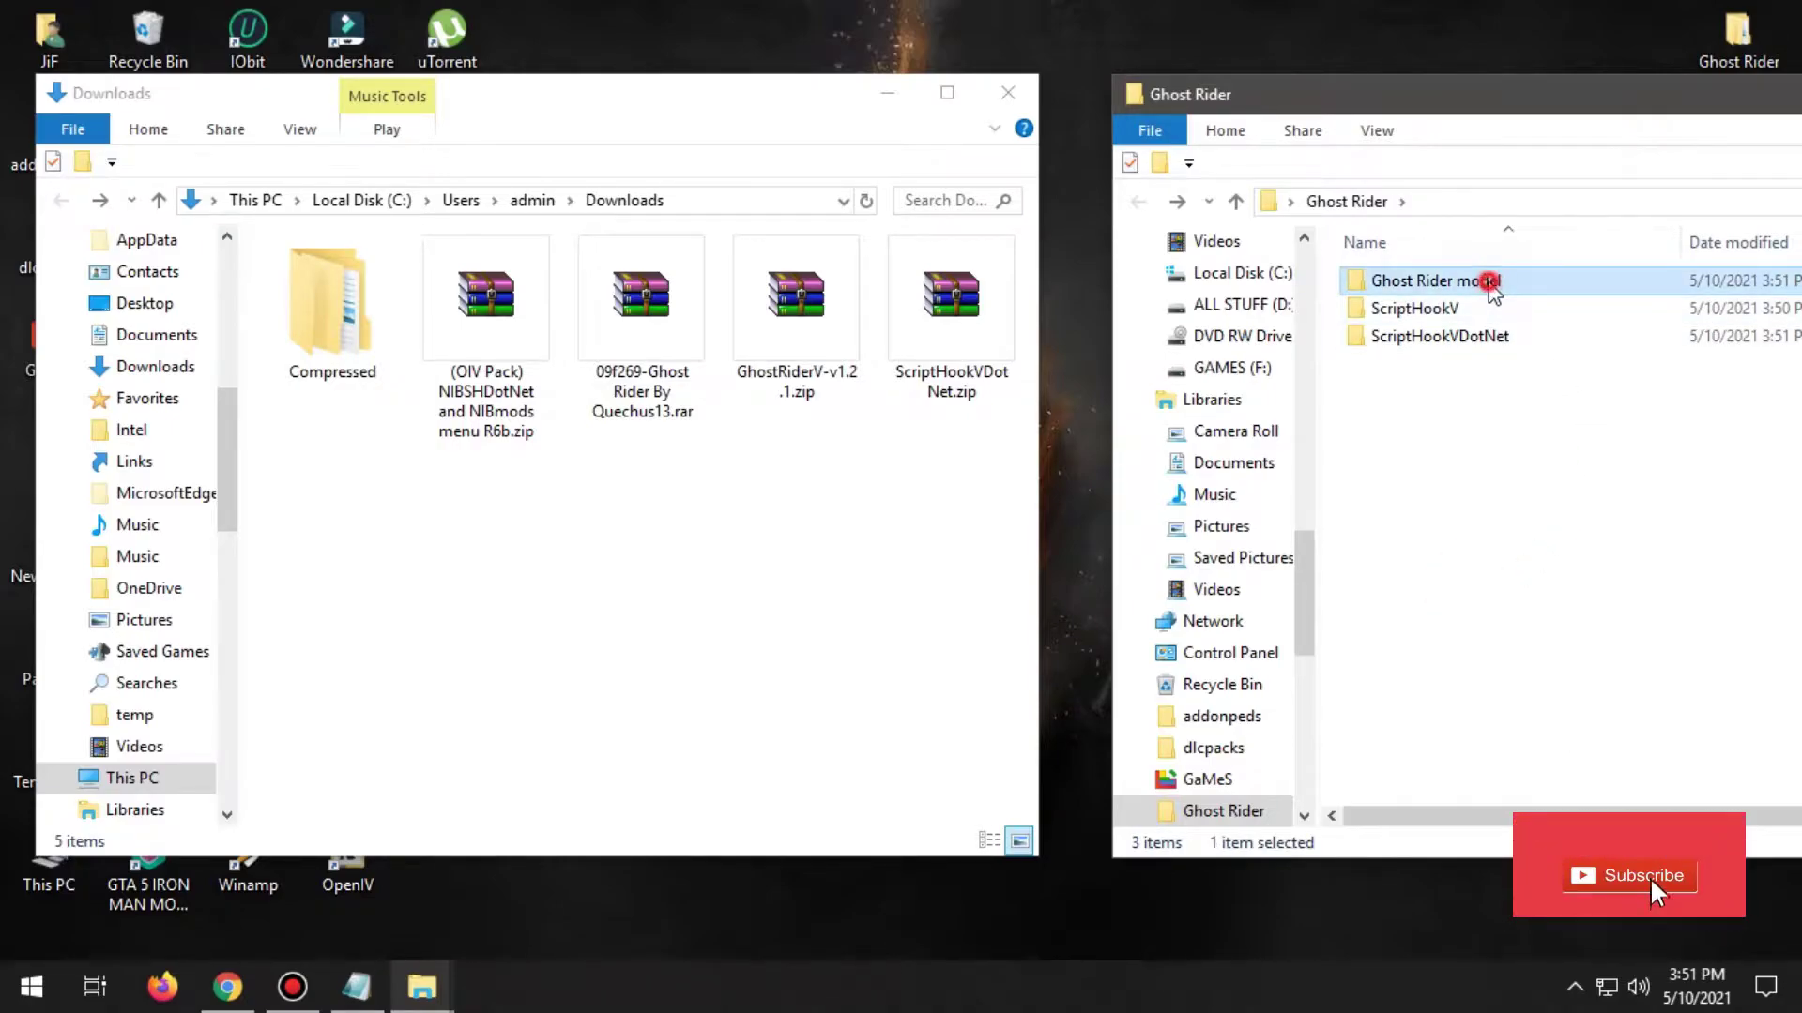
double_click(1477, 281)
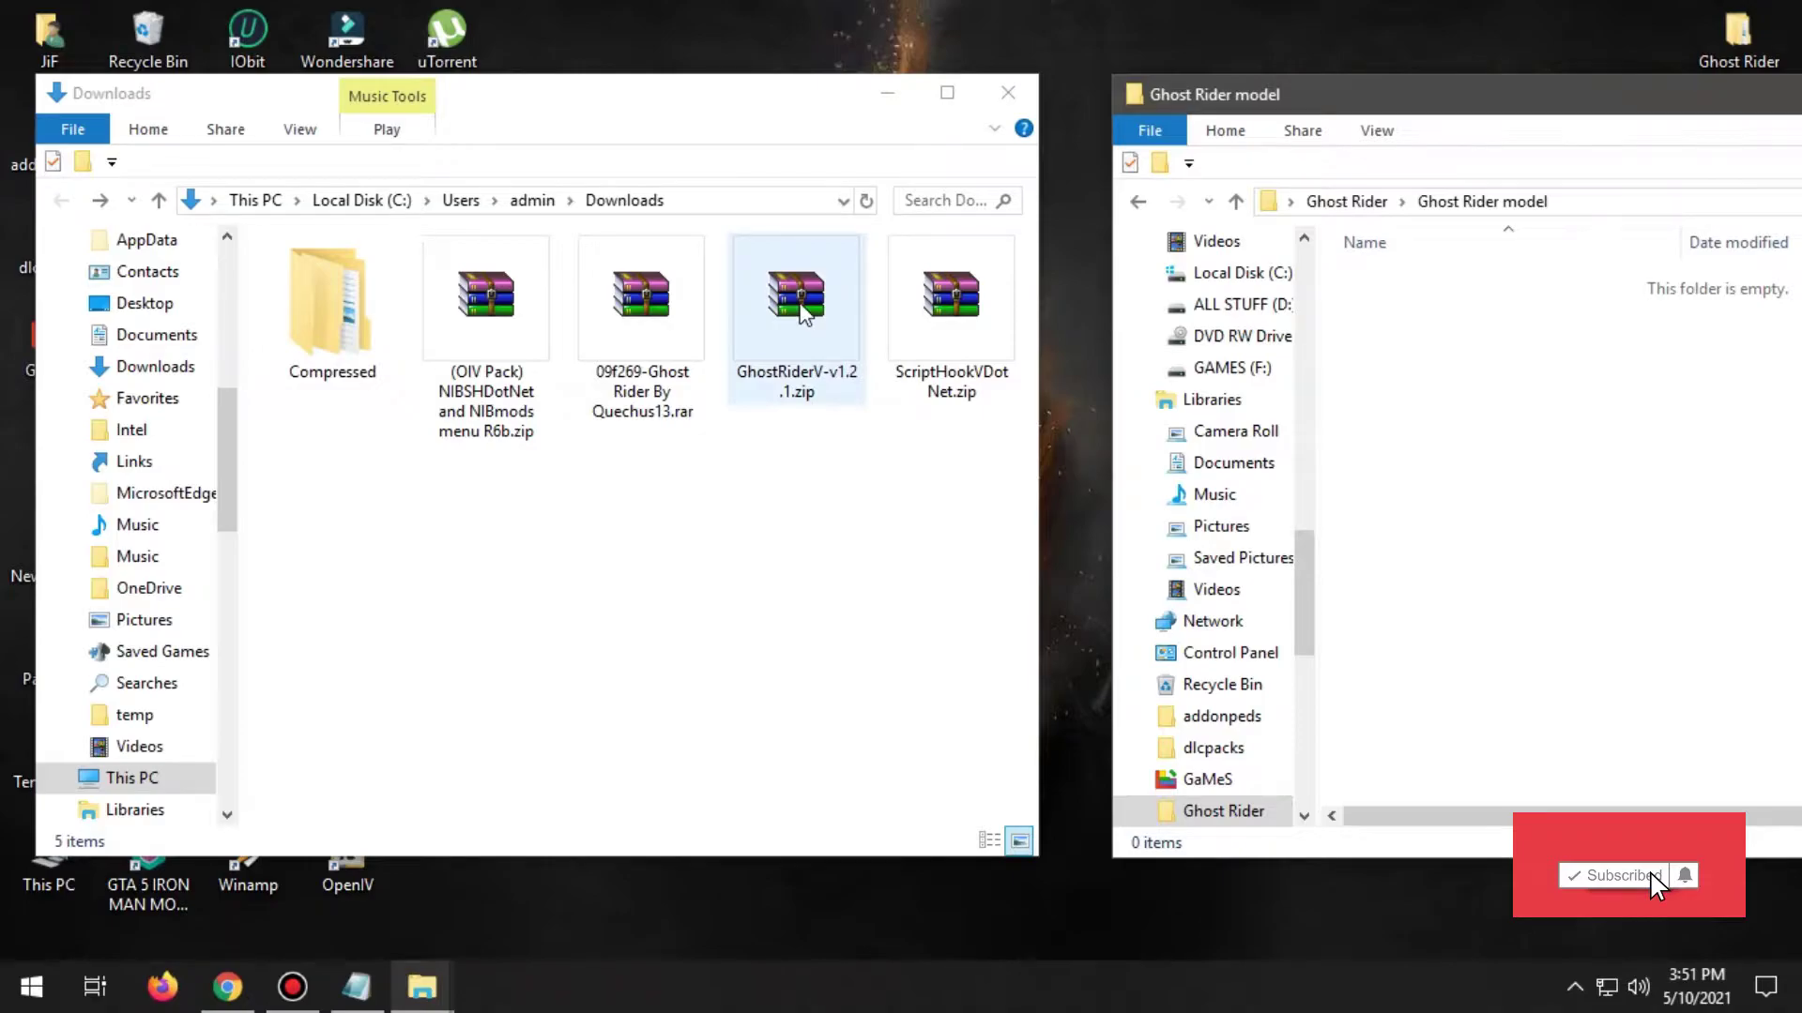
Copy both GTAV - Ghost Rider model files from 09f269-Ghost Rider By Quechus13.rar into the Ghost Rider model subfolder and close the archive.
click(804, 314)
click(634, 299)
right_click(633, 298)
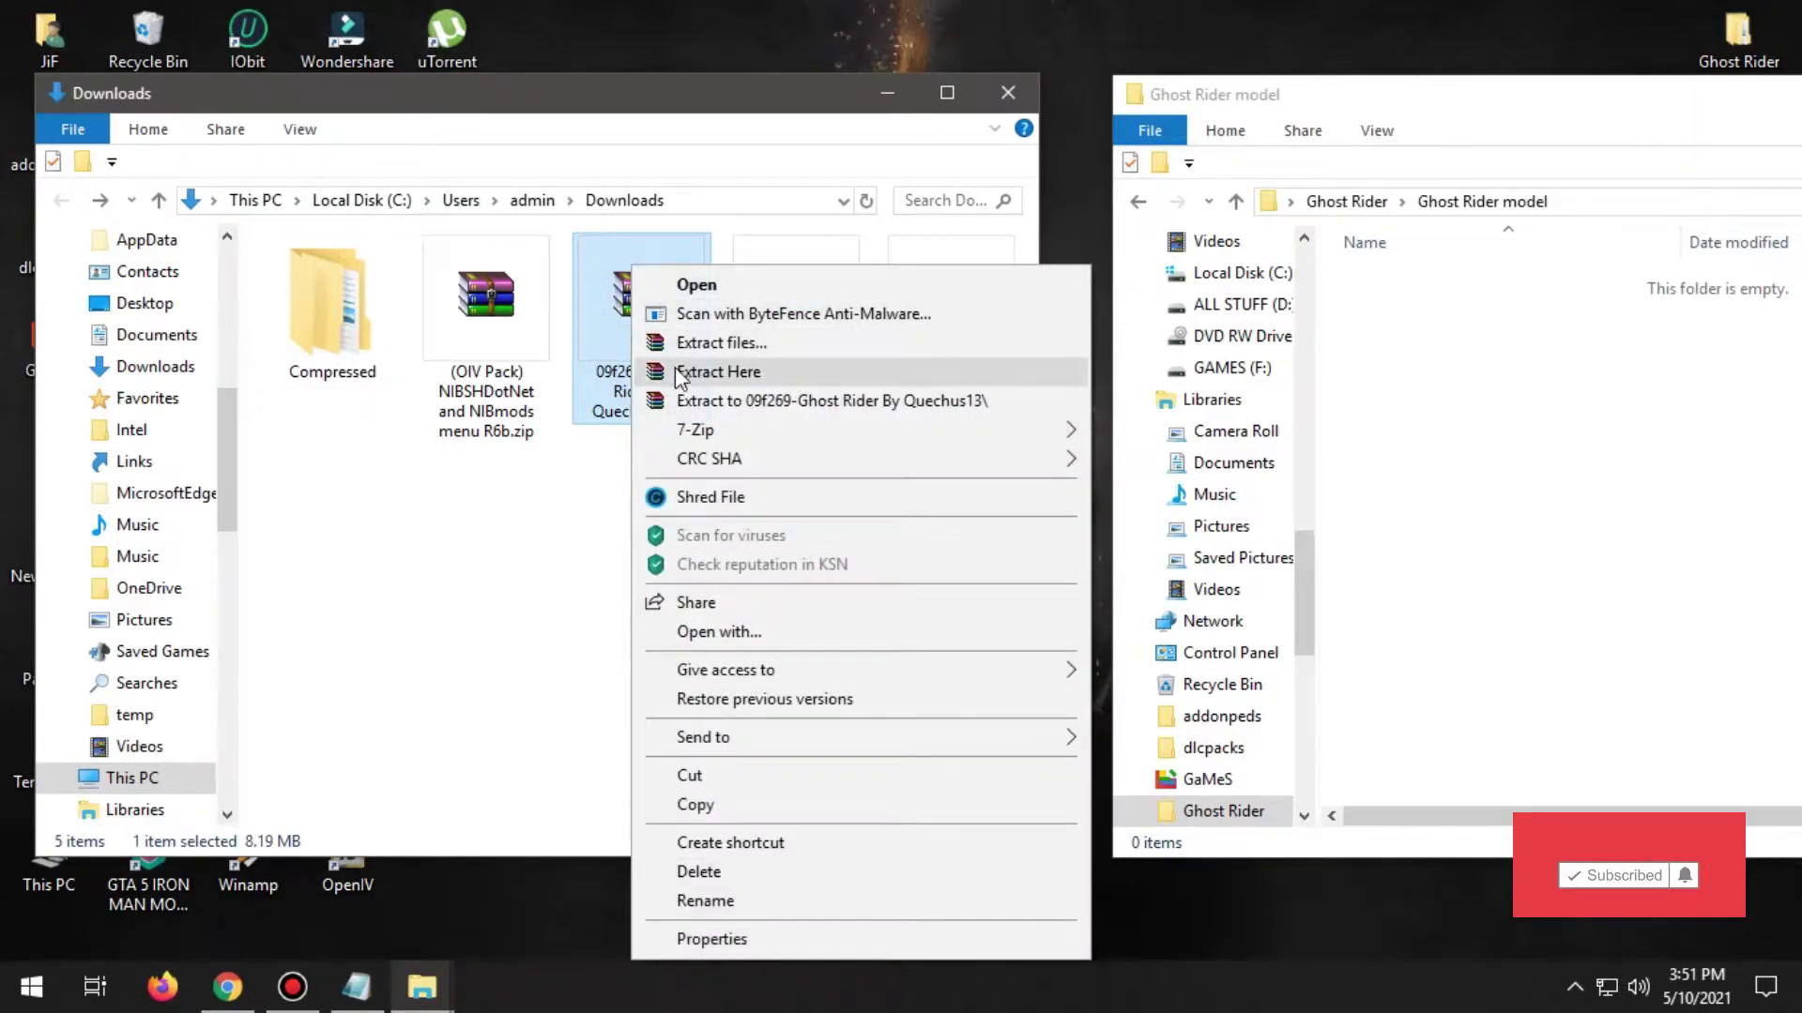
mouse_move(844, 430)
click(1143, 434)
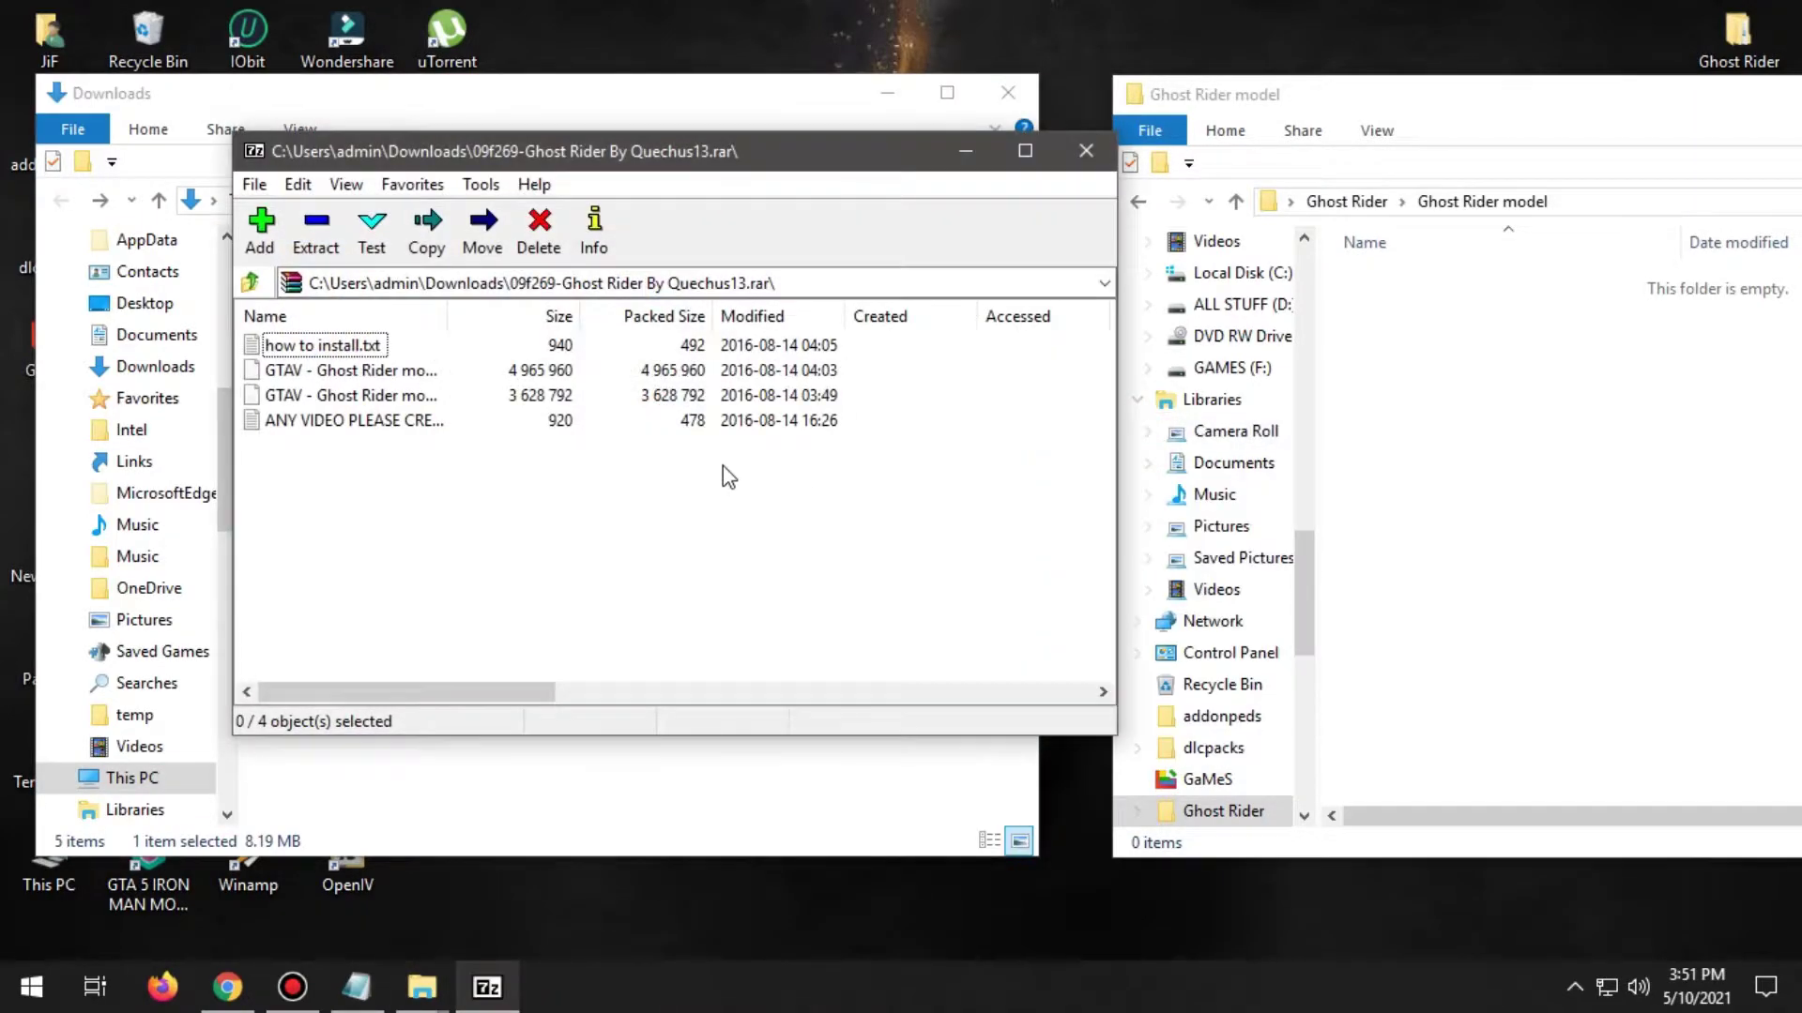
mouse_move(289, 476)
mouse_down()
mouse_move(334, 363)
mouse_move(308, 455)
mouse_up()
click(317, 396)
ctrl+click(338, 372)
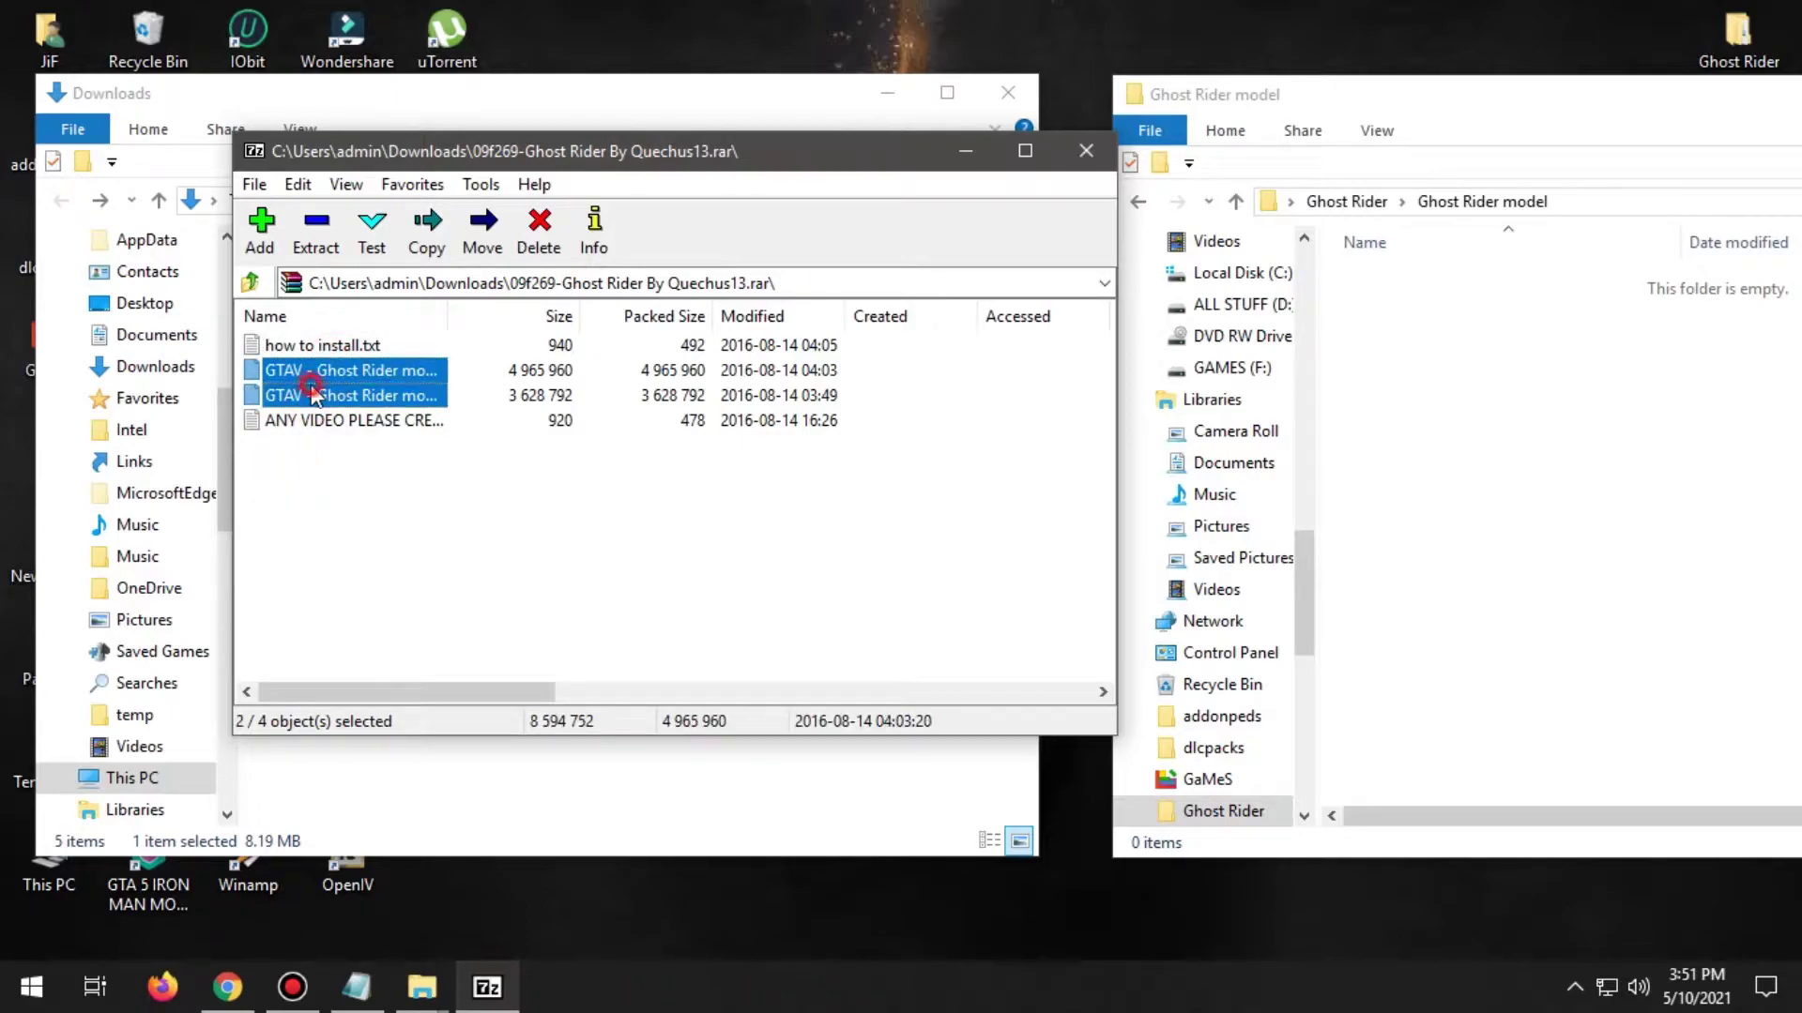
drag(1432, 419, 1430, 420)
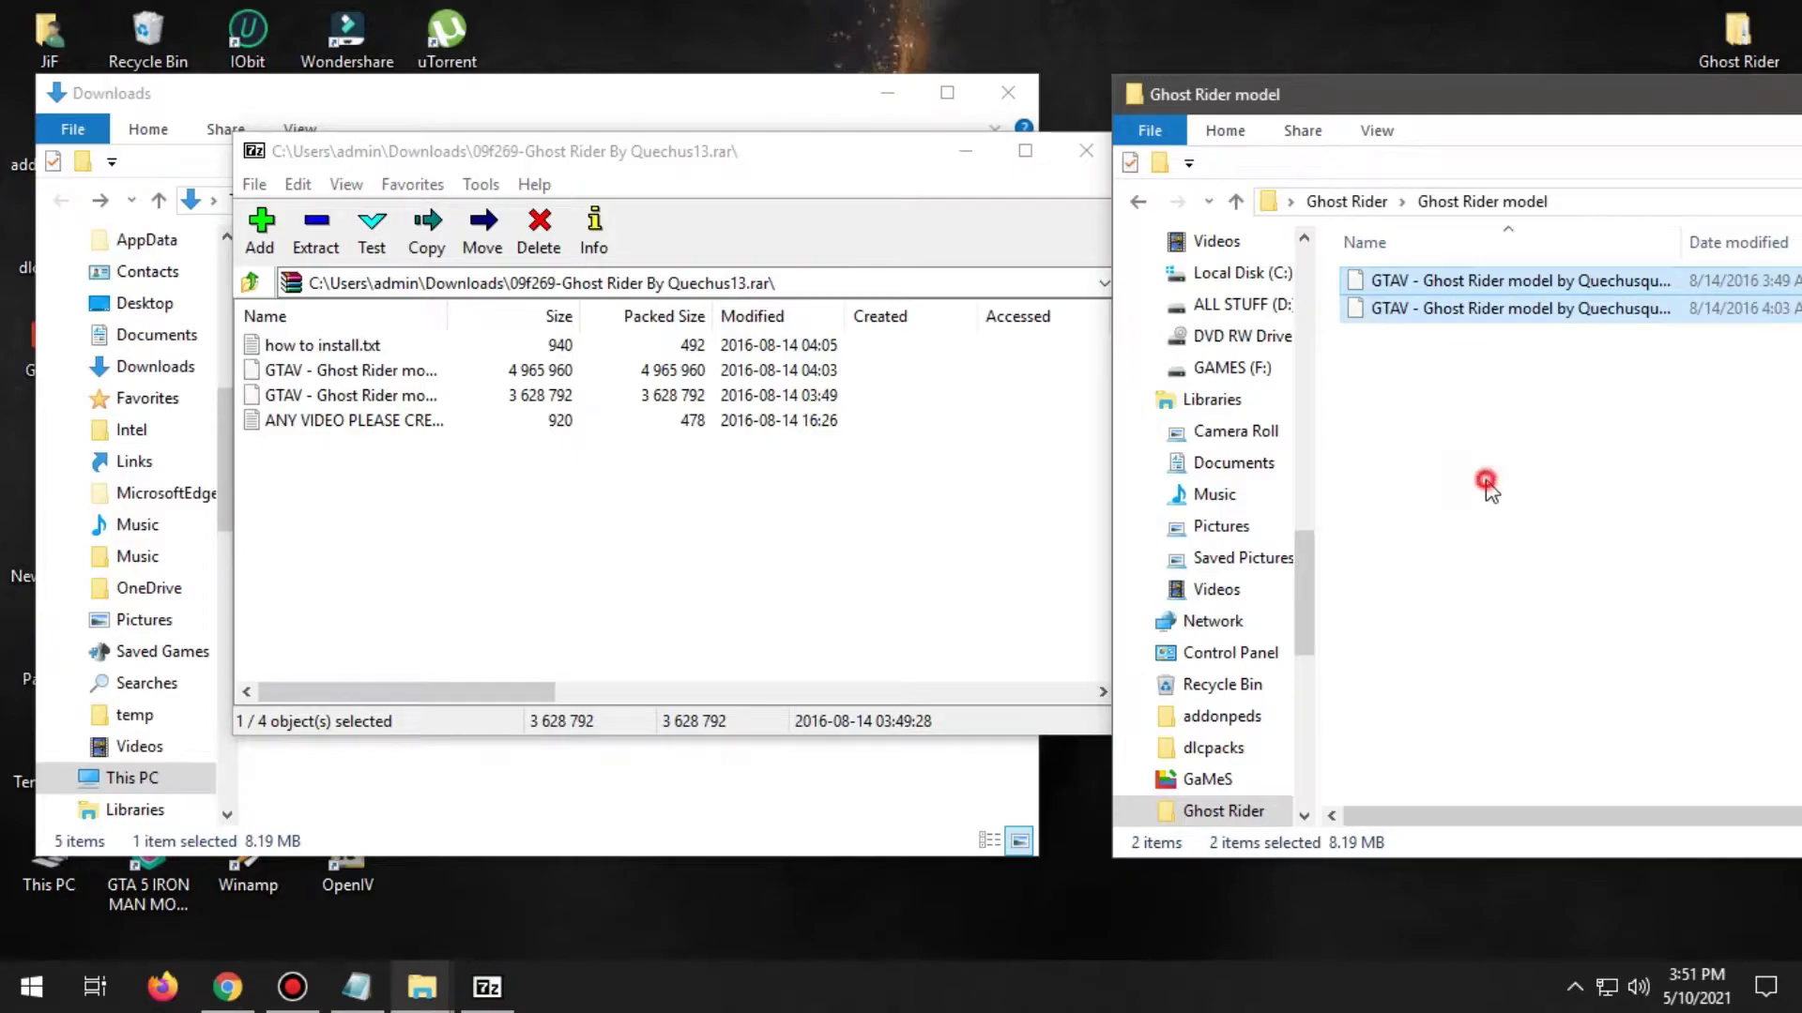
click(844, 173)
click(1086, 151)
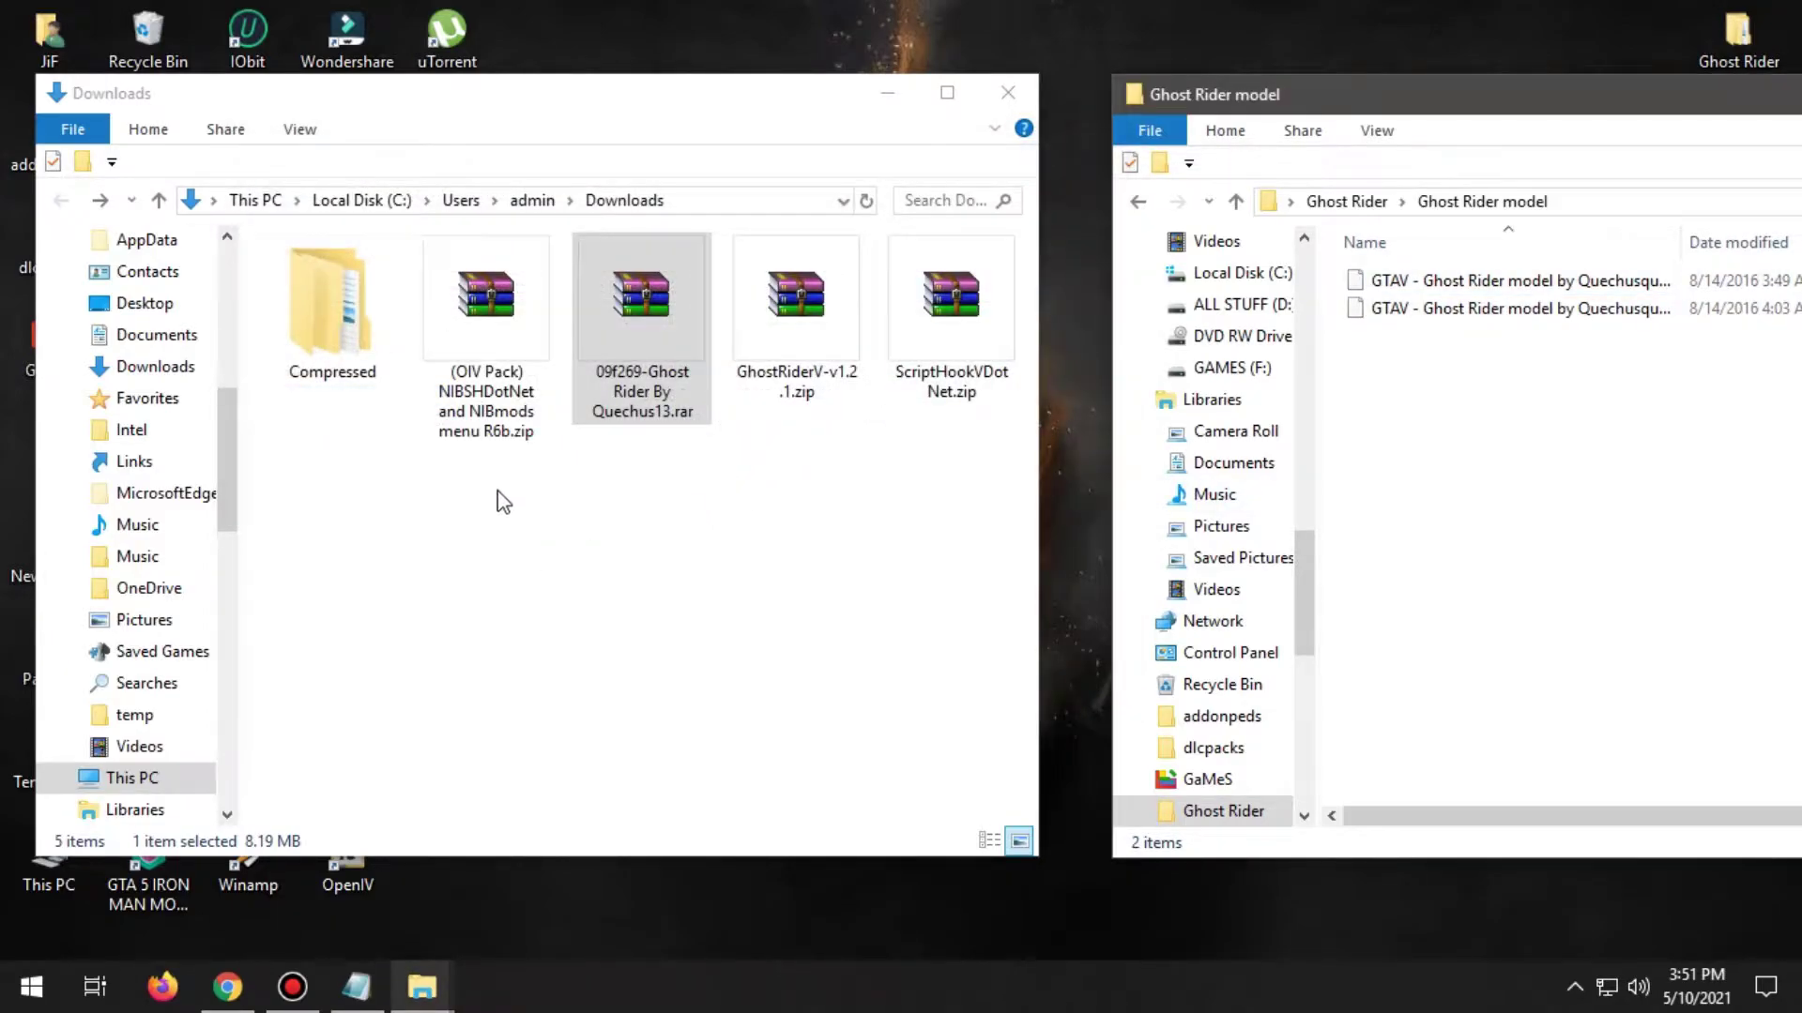
Create a subfolder named Ghost Rider Mod inside the Ghost Rider folder and open it.
click(481, 351)
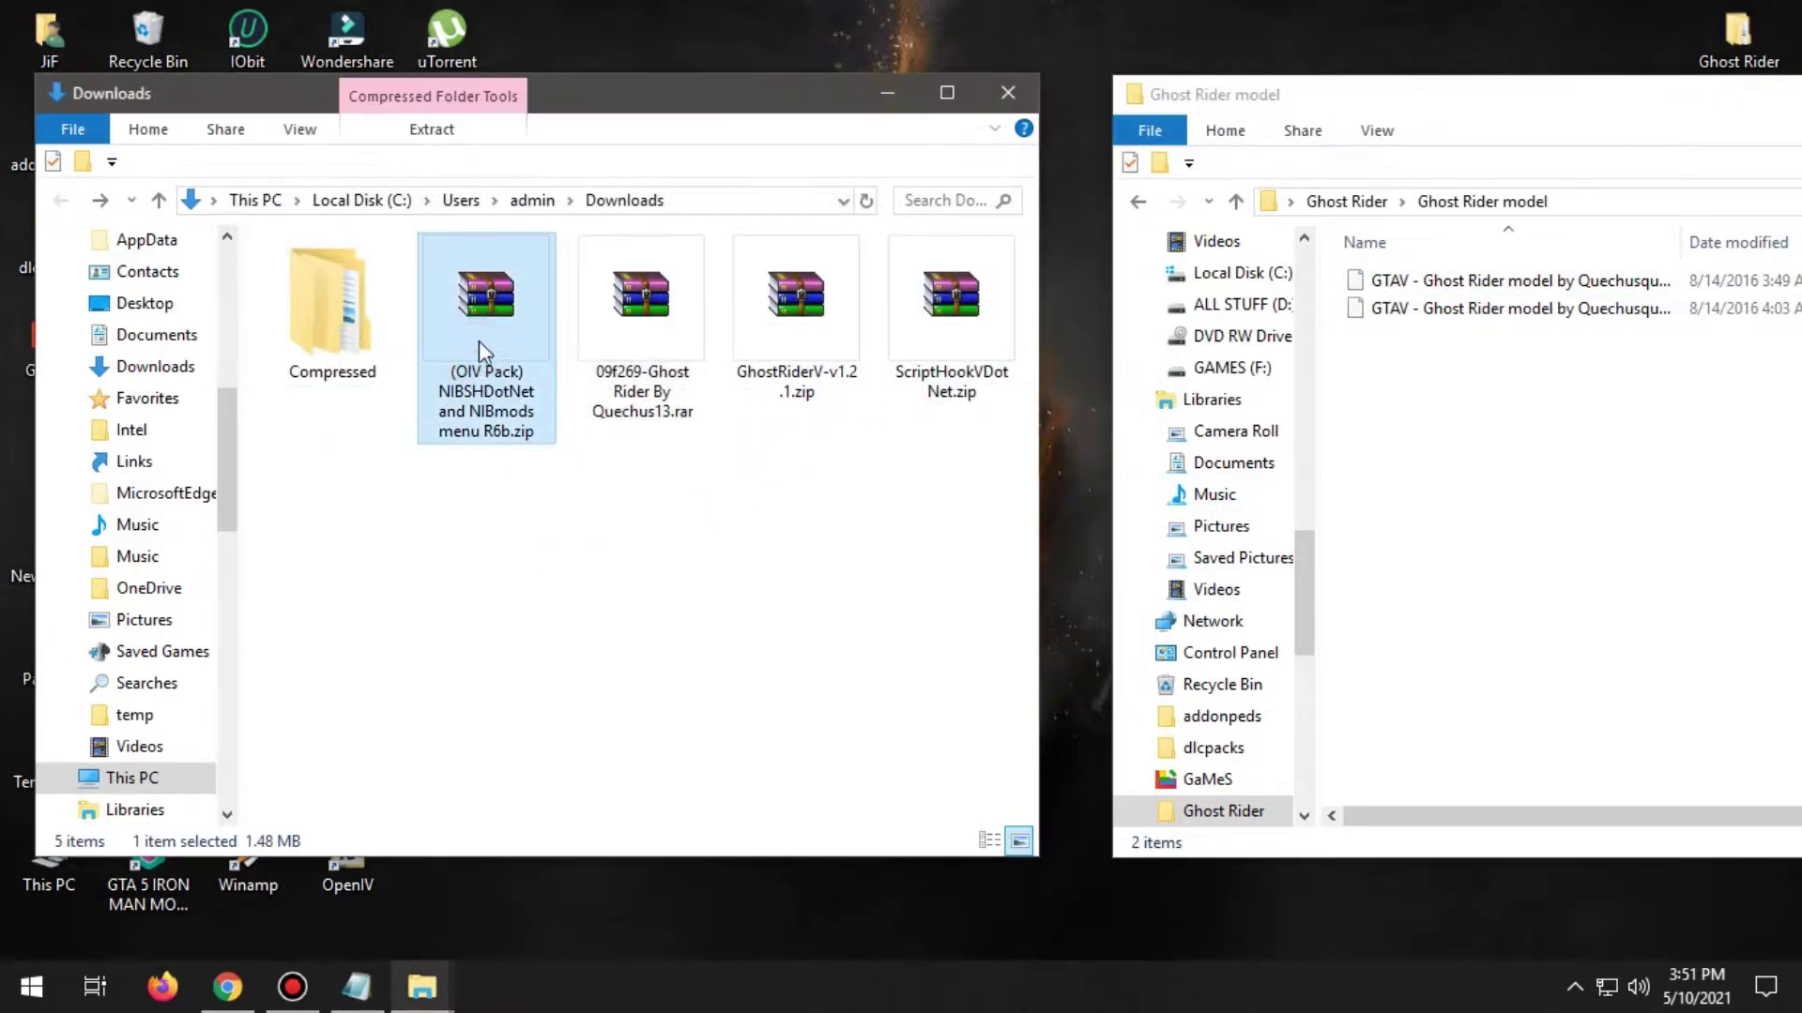
click(1137, 202)
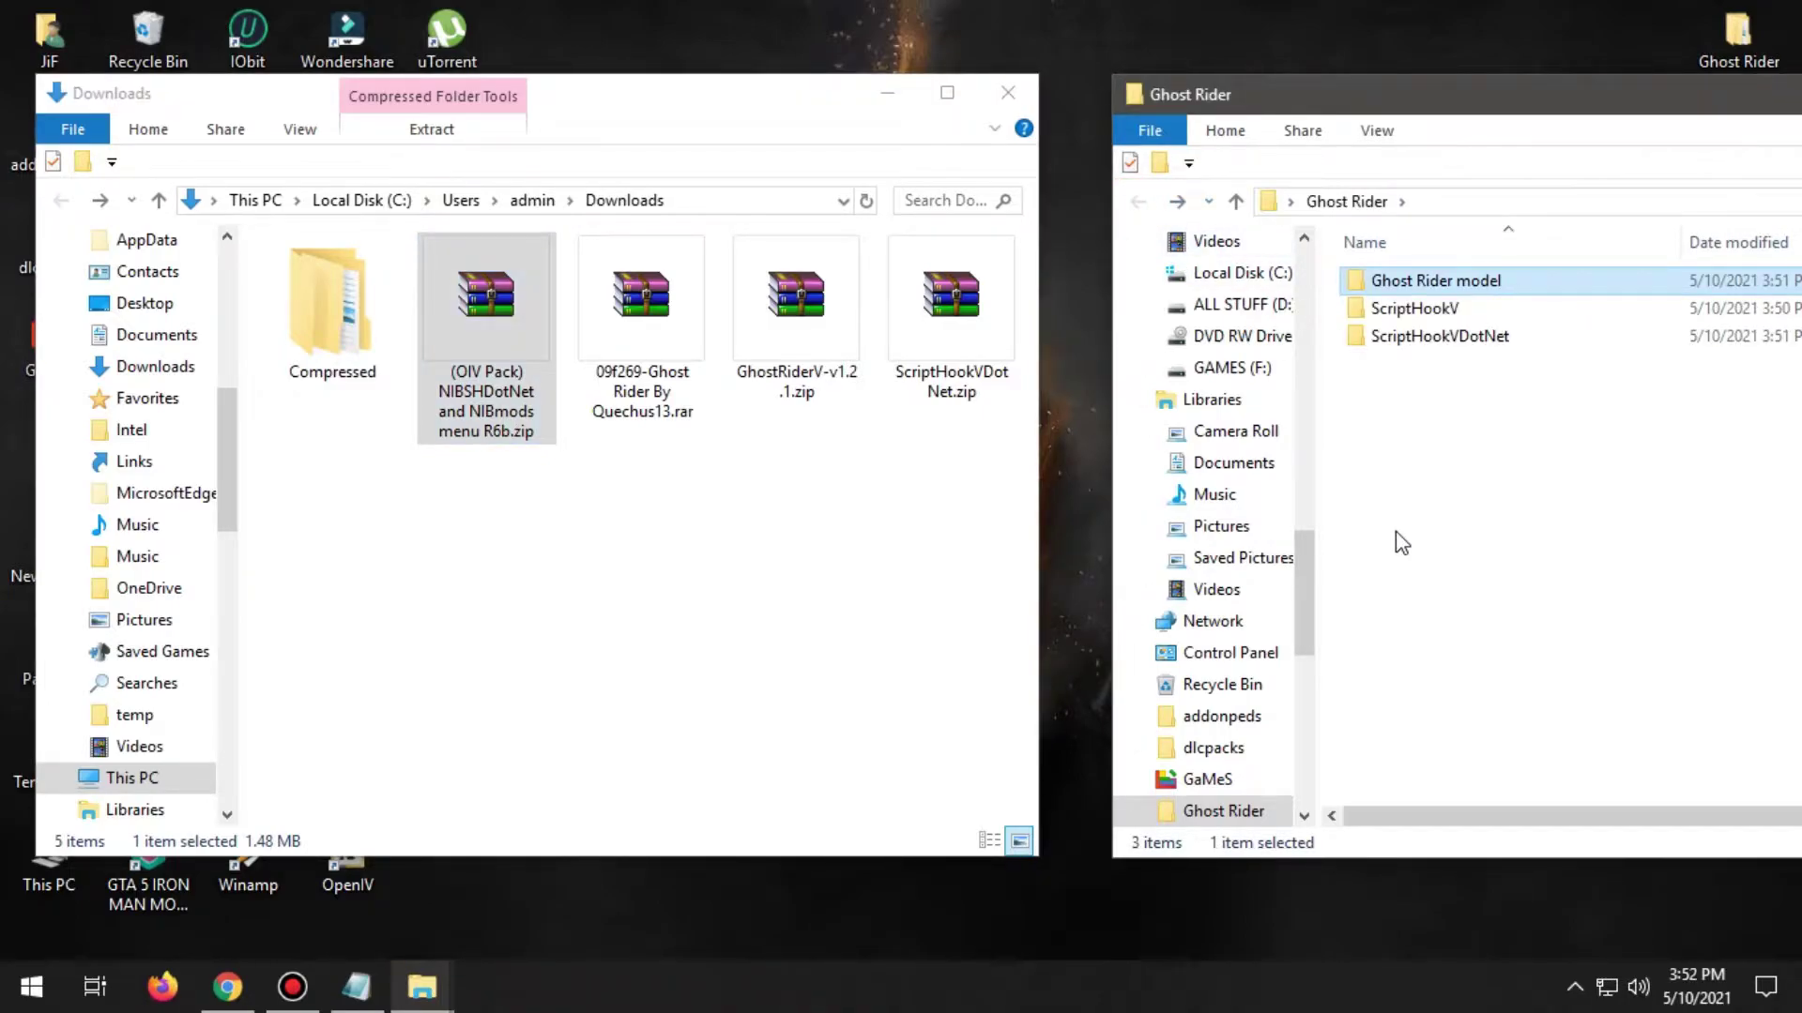
right_click(1443, 470)
mouse_move(1504, 792)
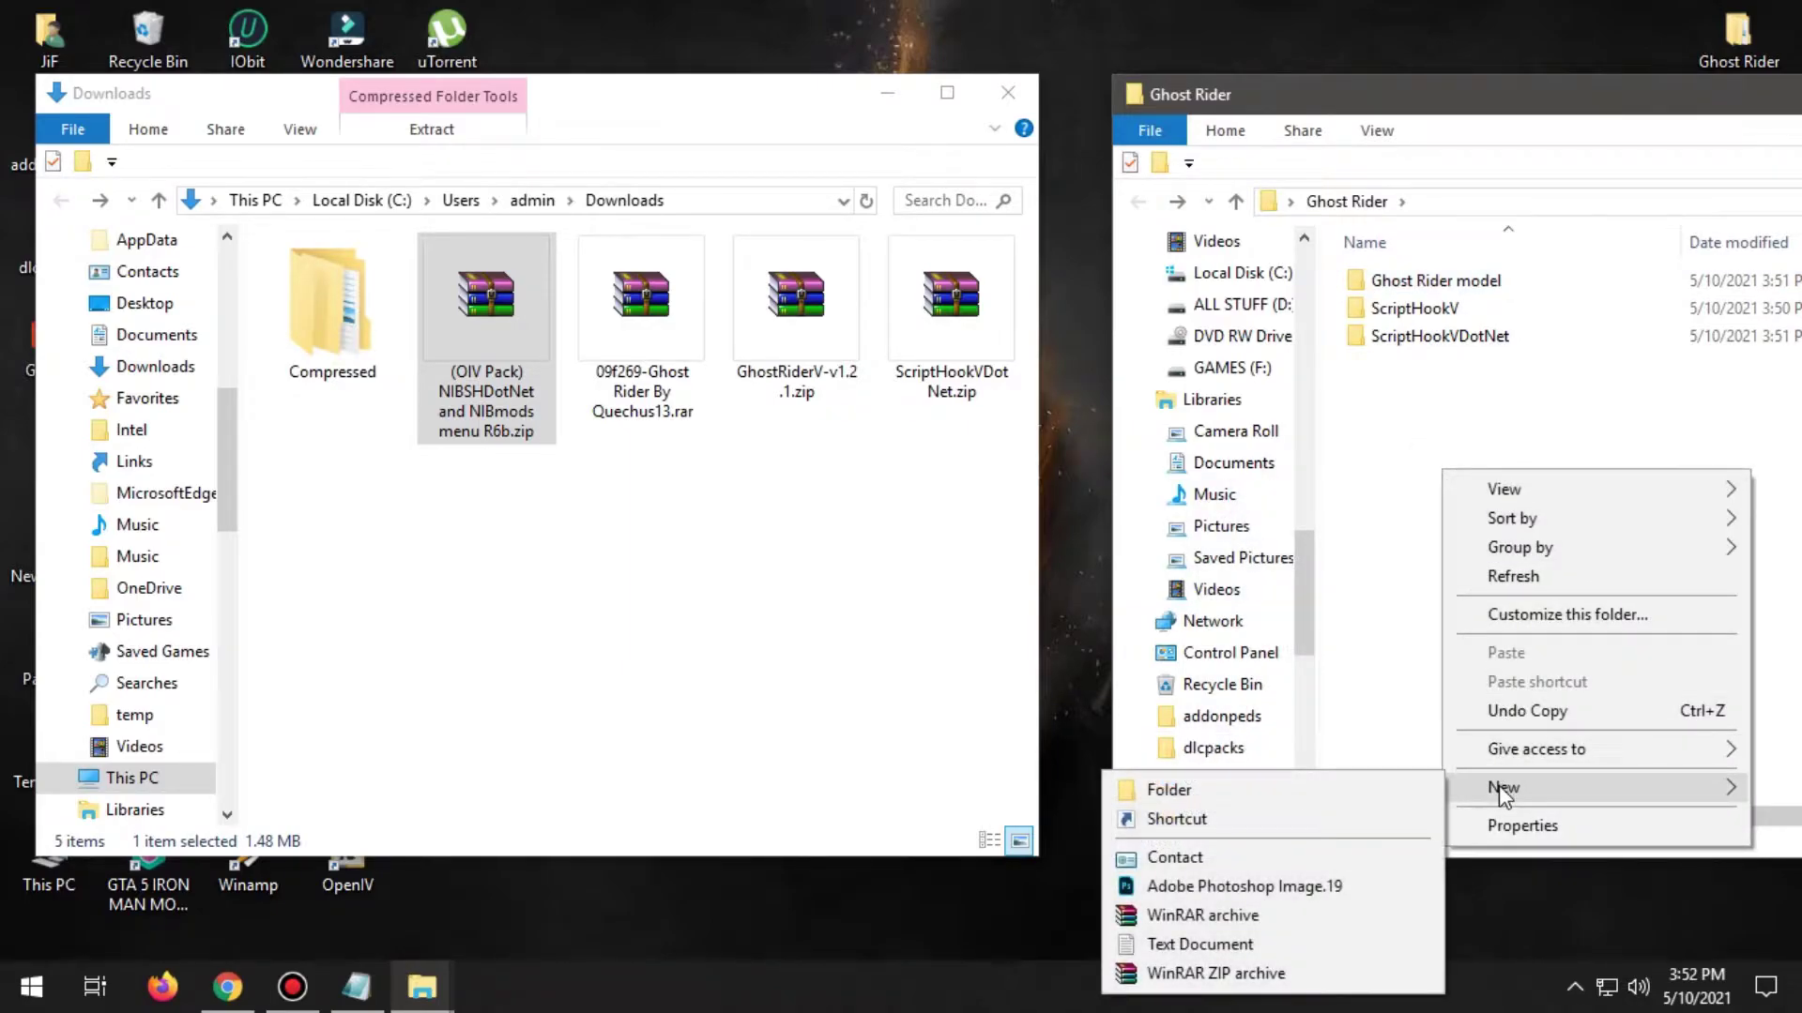
click(1387, 790)
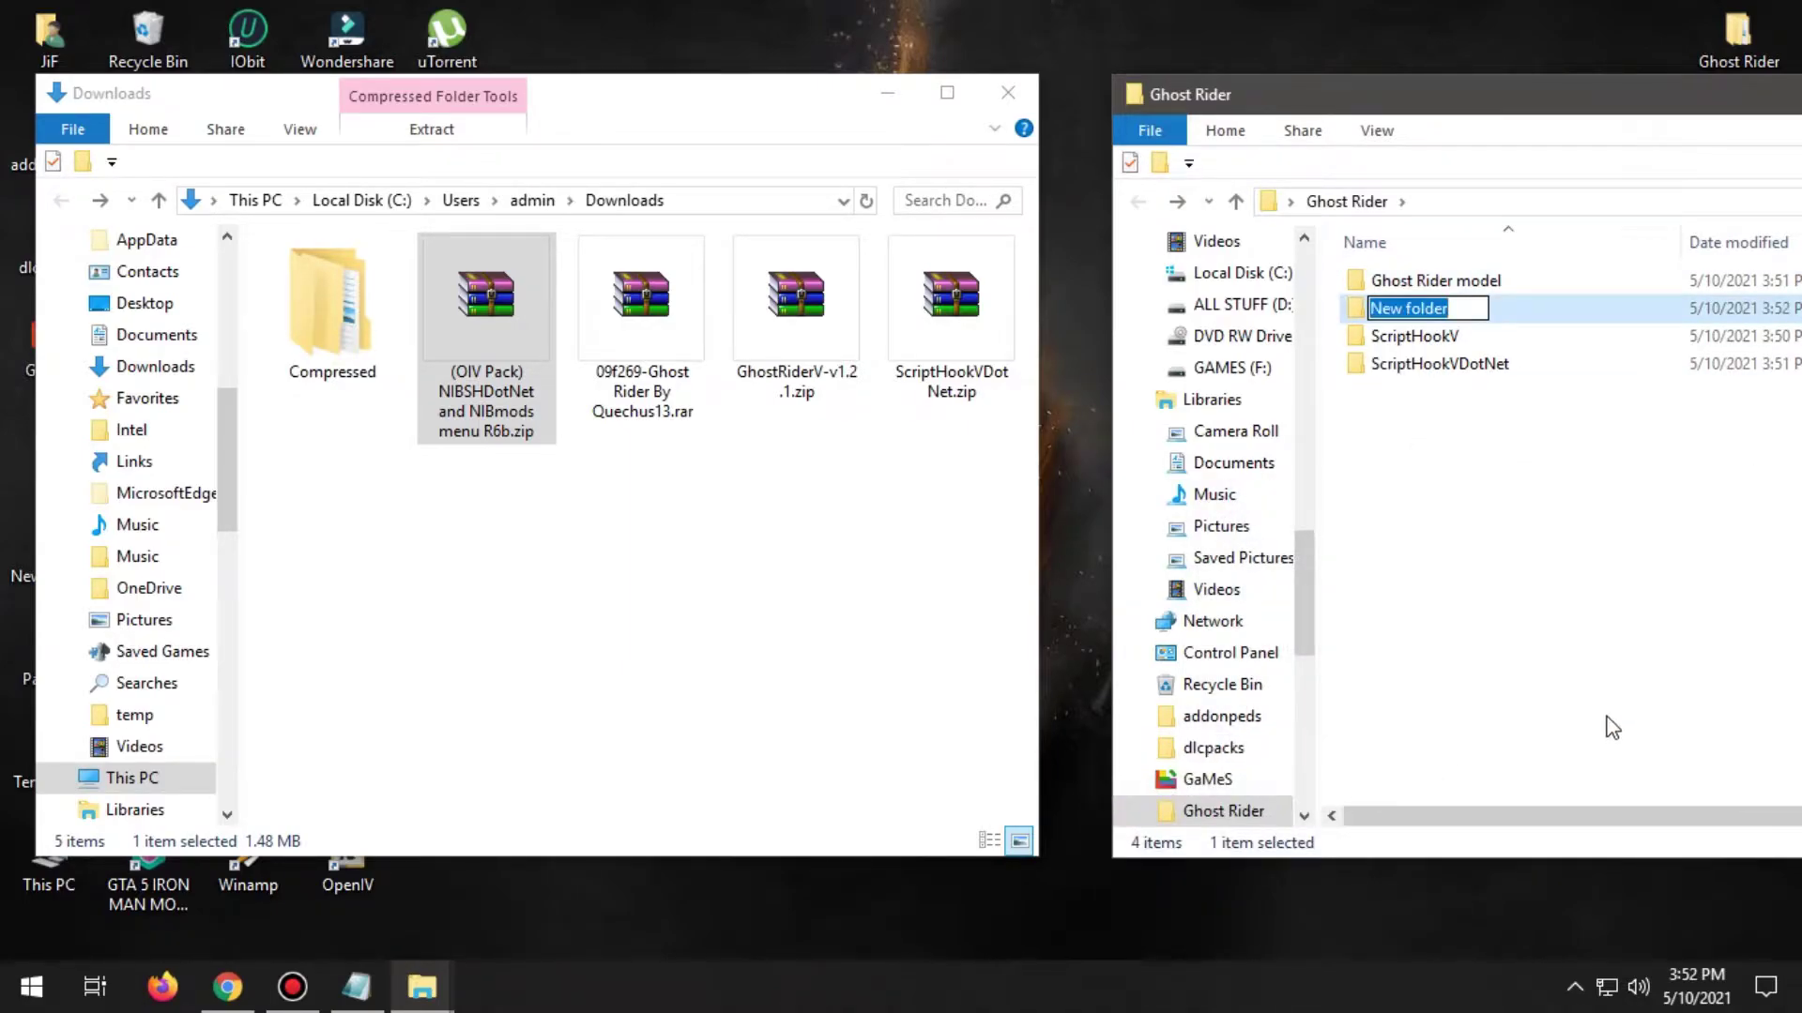
text(Ghost Rider Mod)
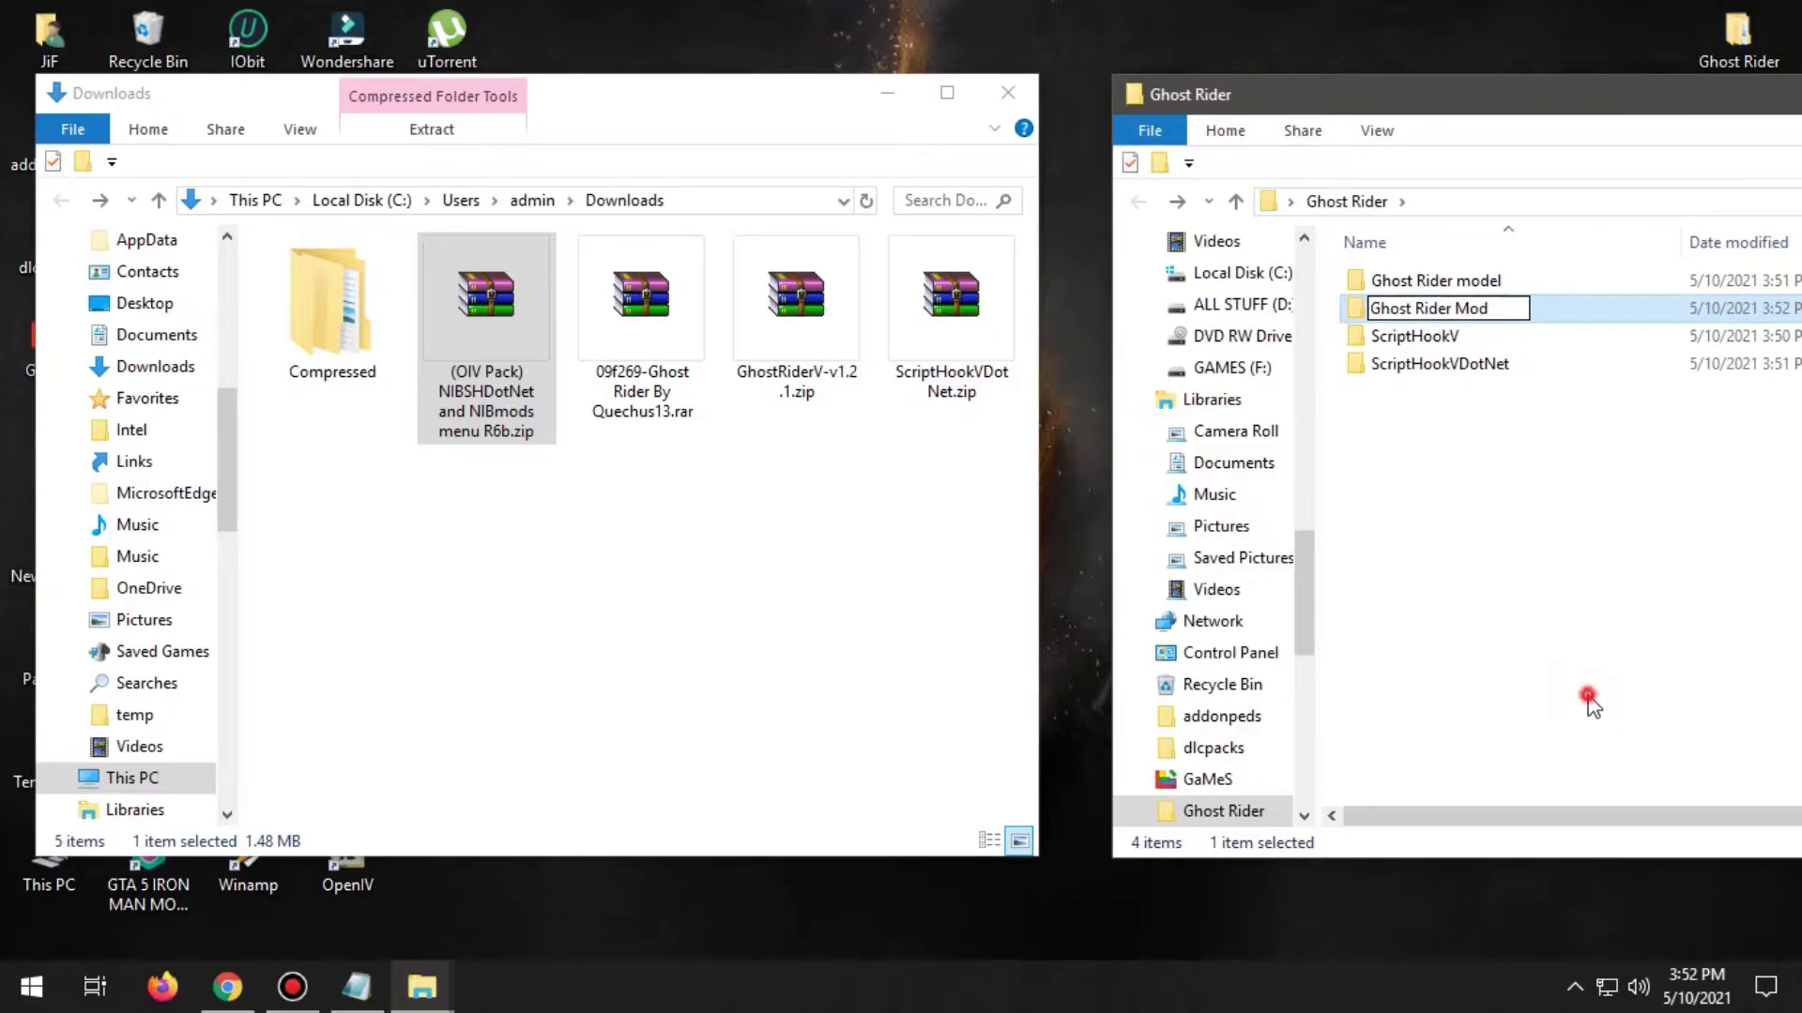
click(1592, 706)
double_click(1412, 308)
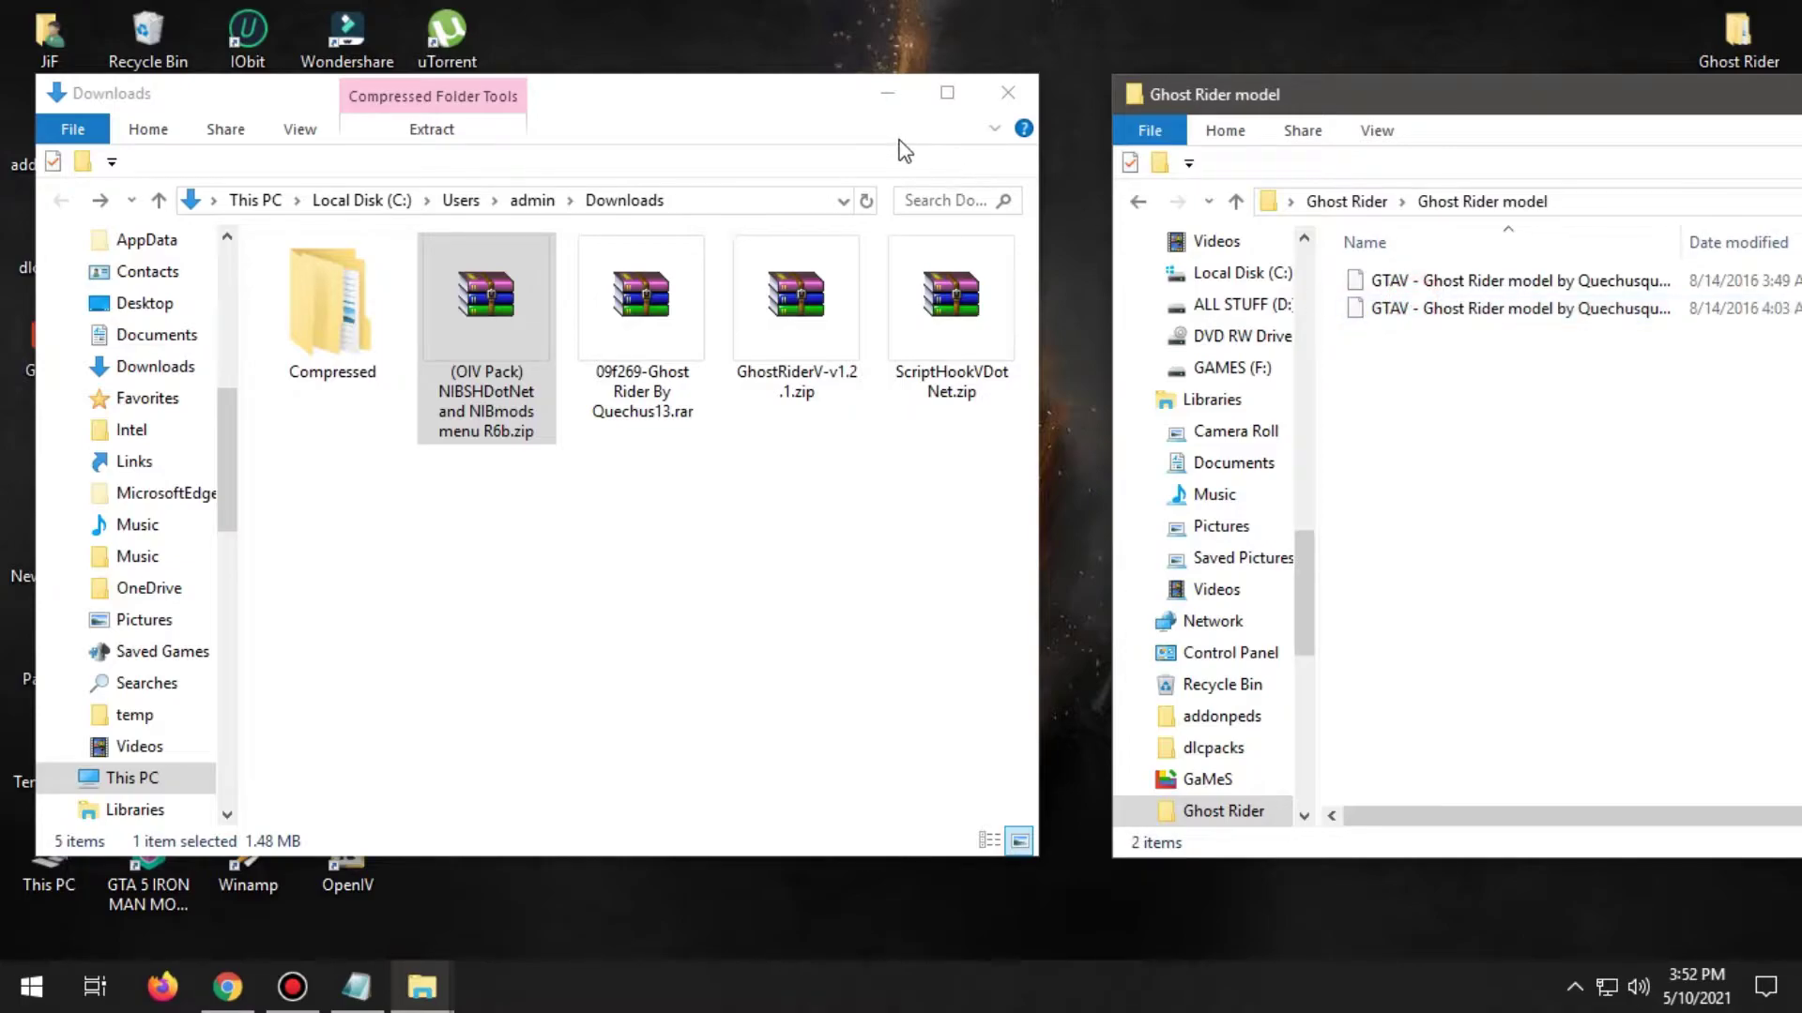
click(1140, 208)
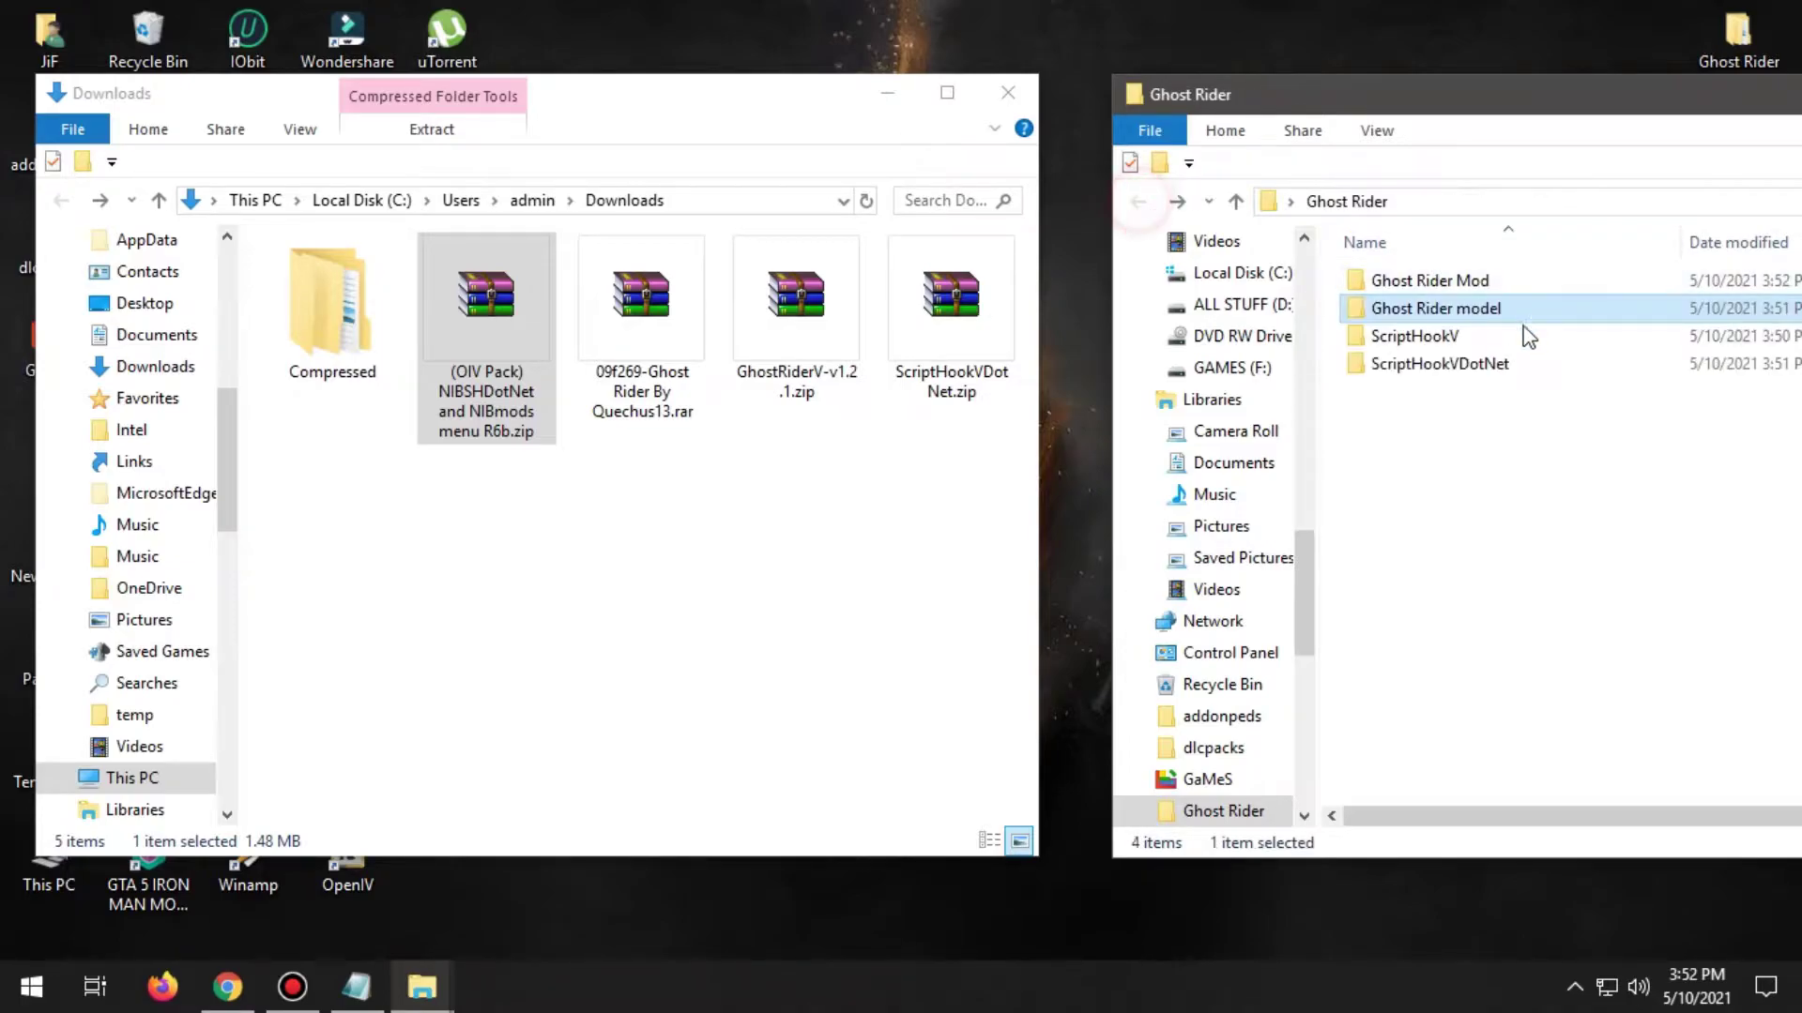
double_click(1449, 278)
Copy GhostRiderV - Full setup.oiv from the GhostRiderV-v1.2.1 folder in GhostRiderV-v1.2.1.zip into the Ghost Rider Mod subfolder.
click(657, 333)
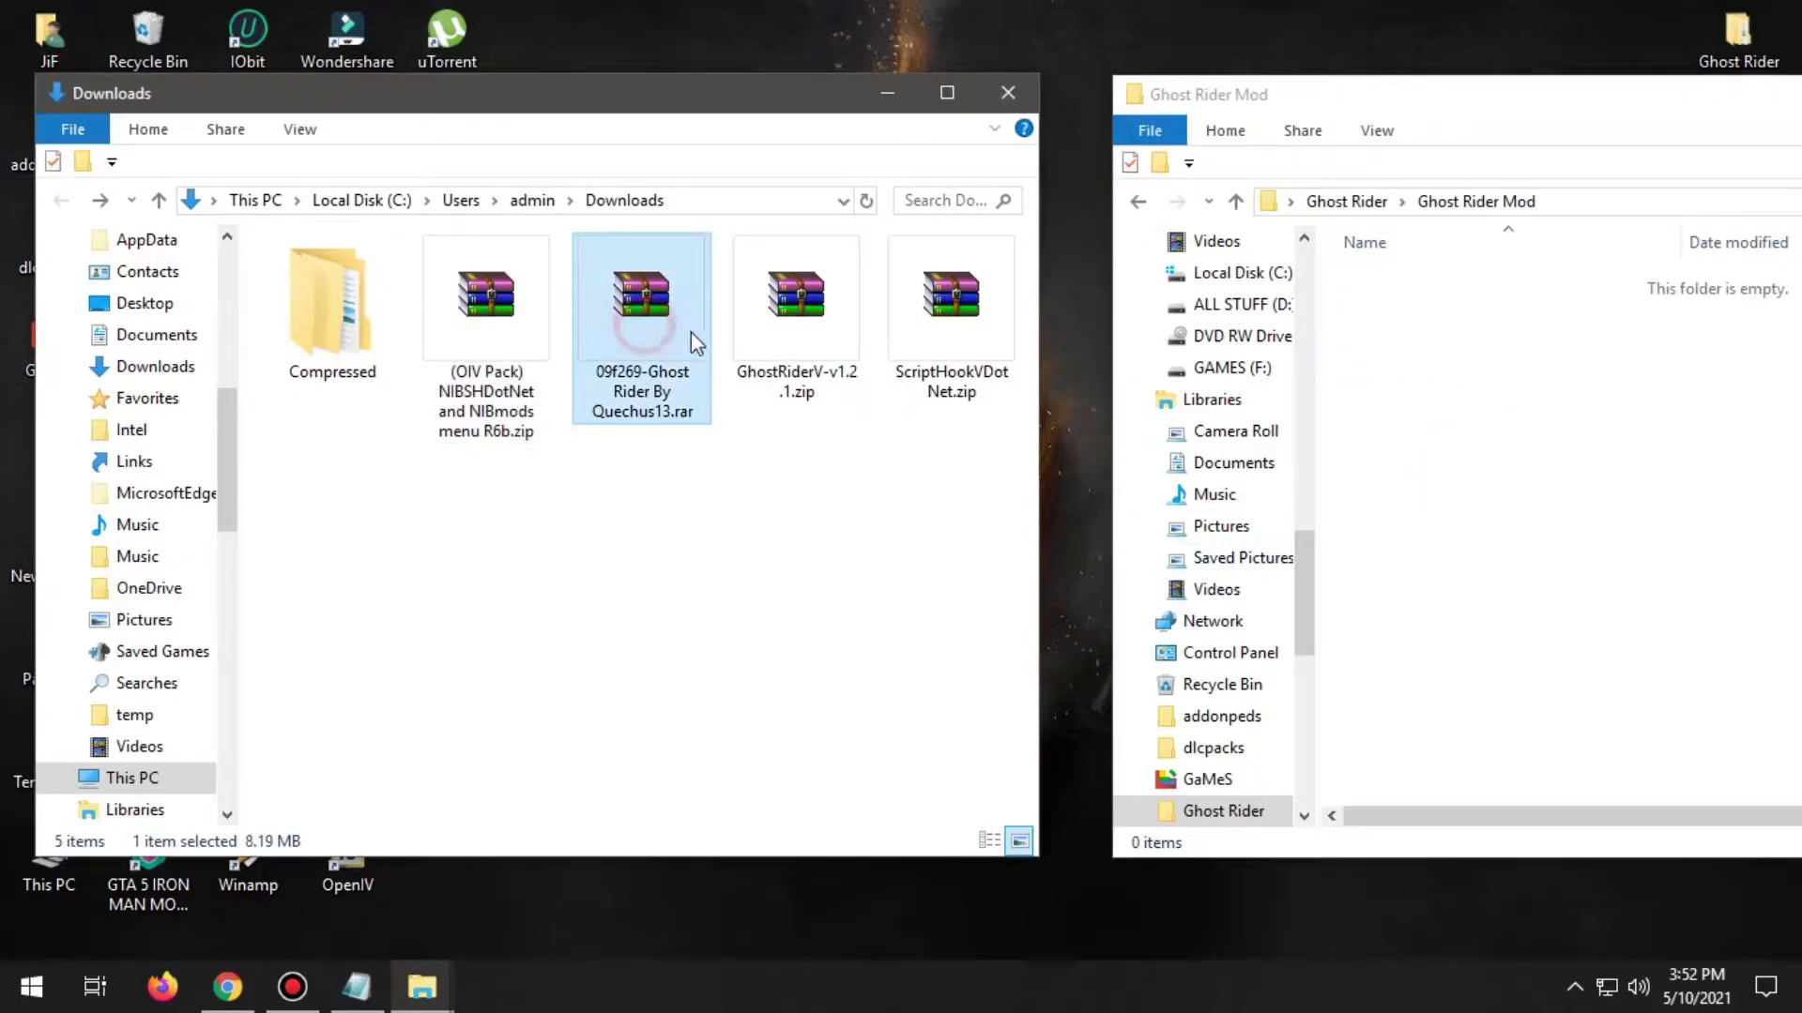
click(791, 320)
right_click(791, 319)
mouse_move(990, 434)
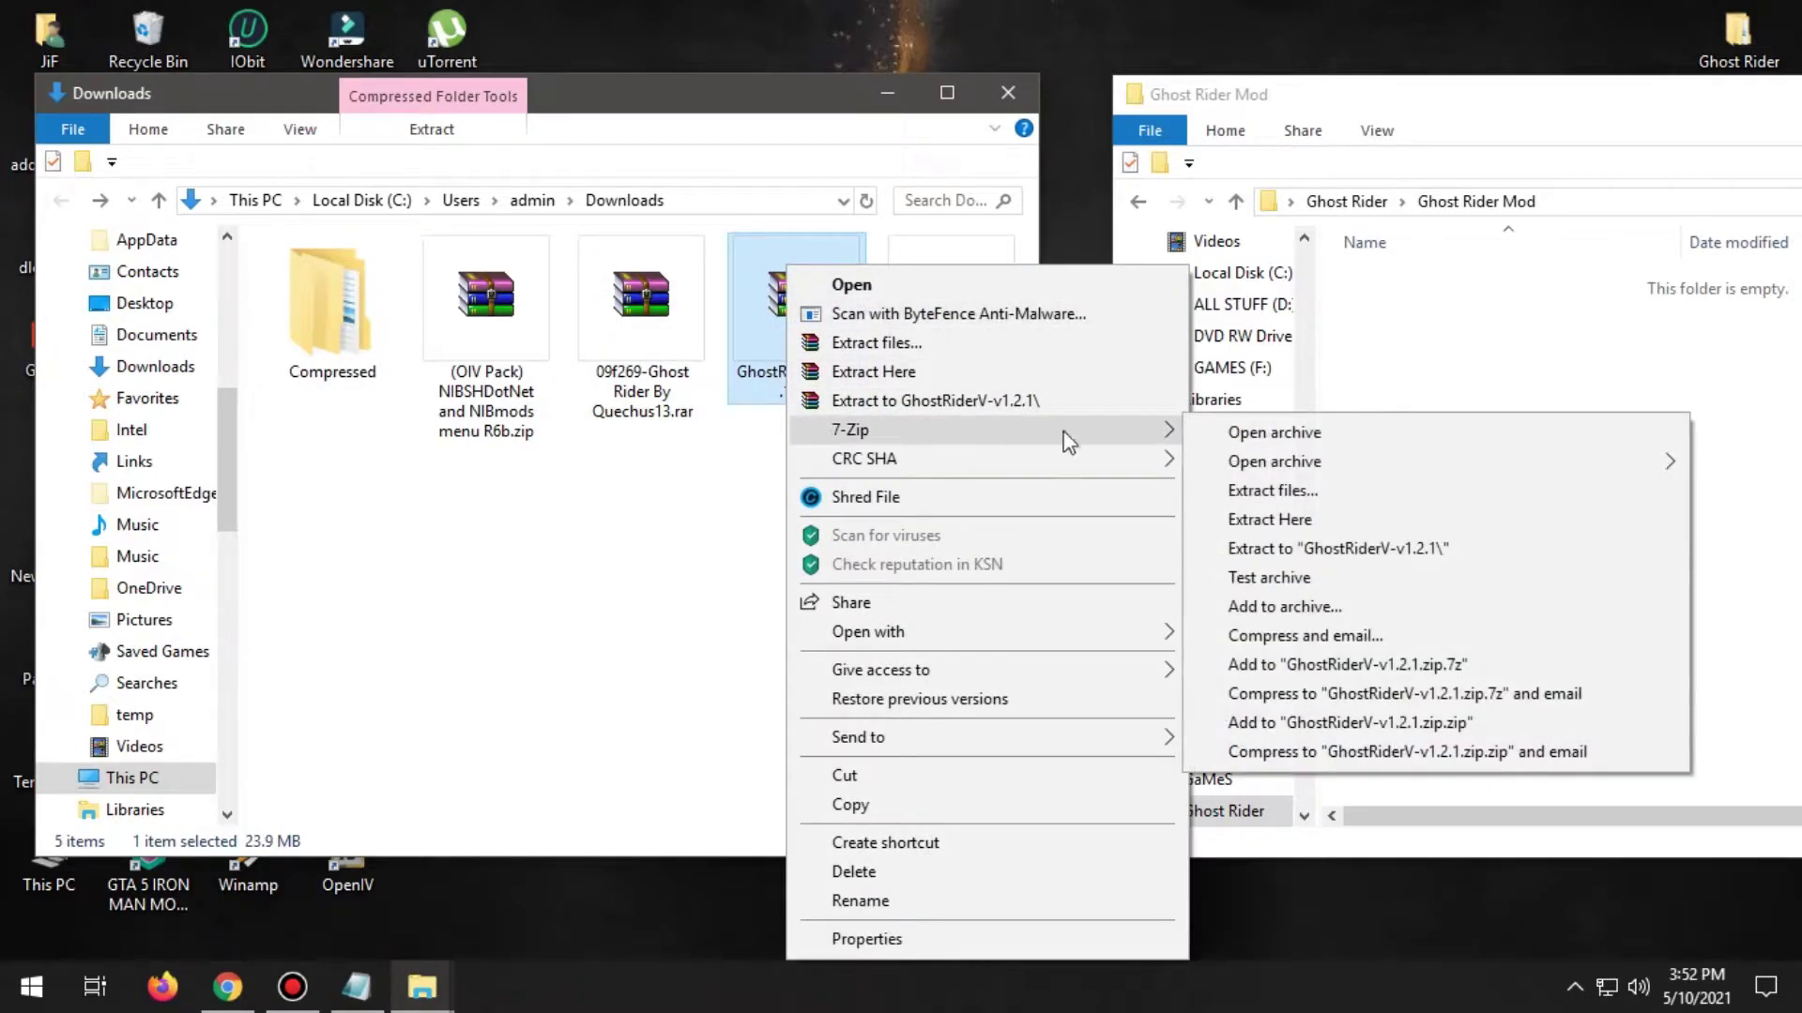
click(1349, 442)
double_click(298, 349)
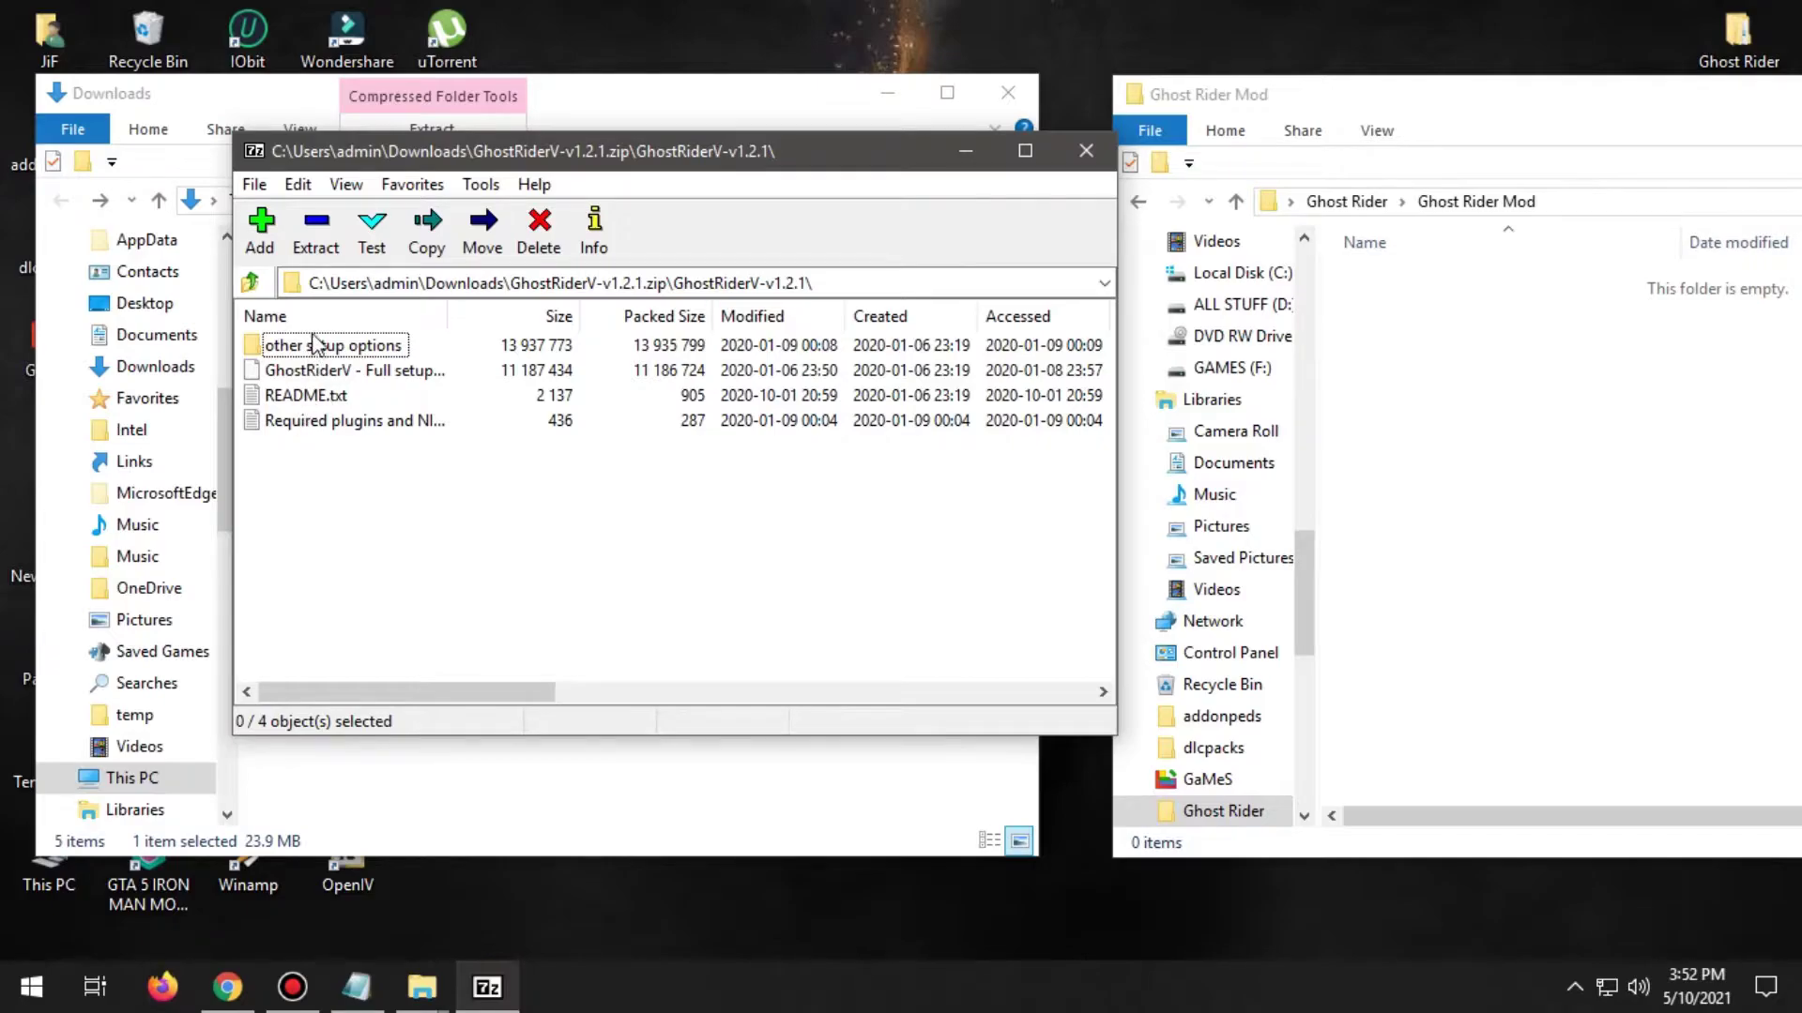
click(313, 372)
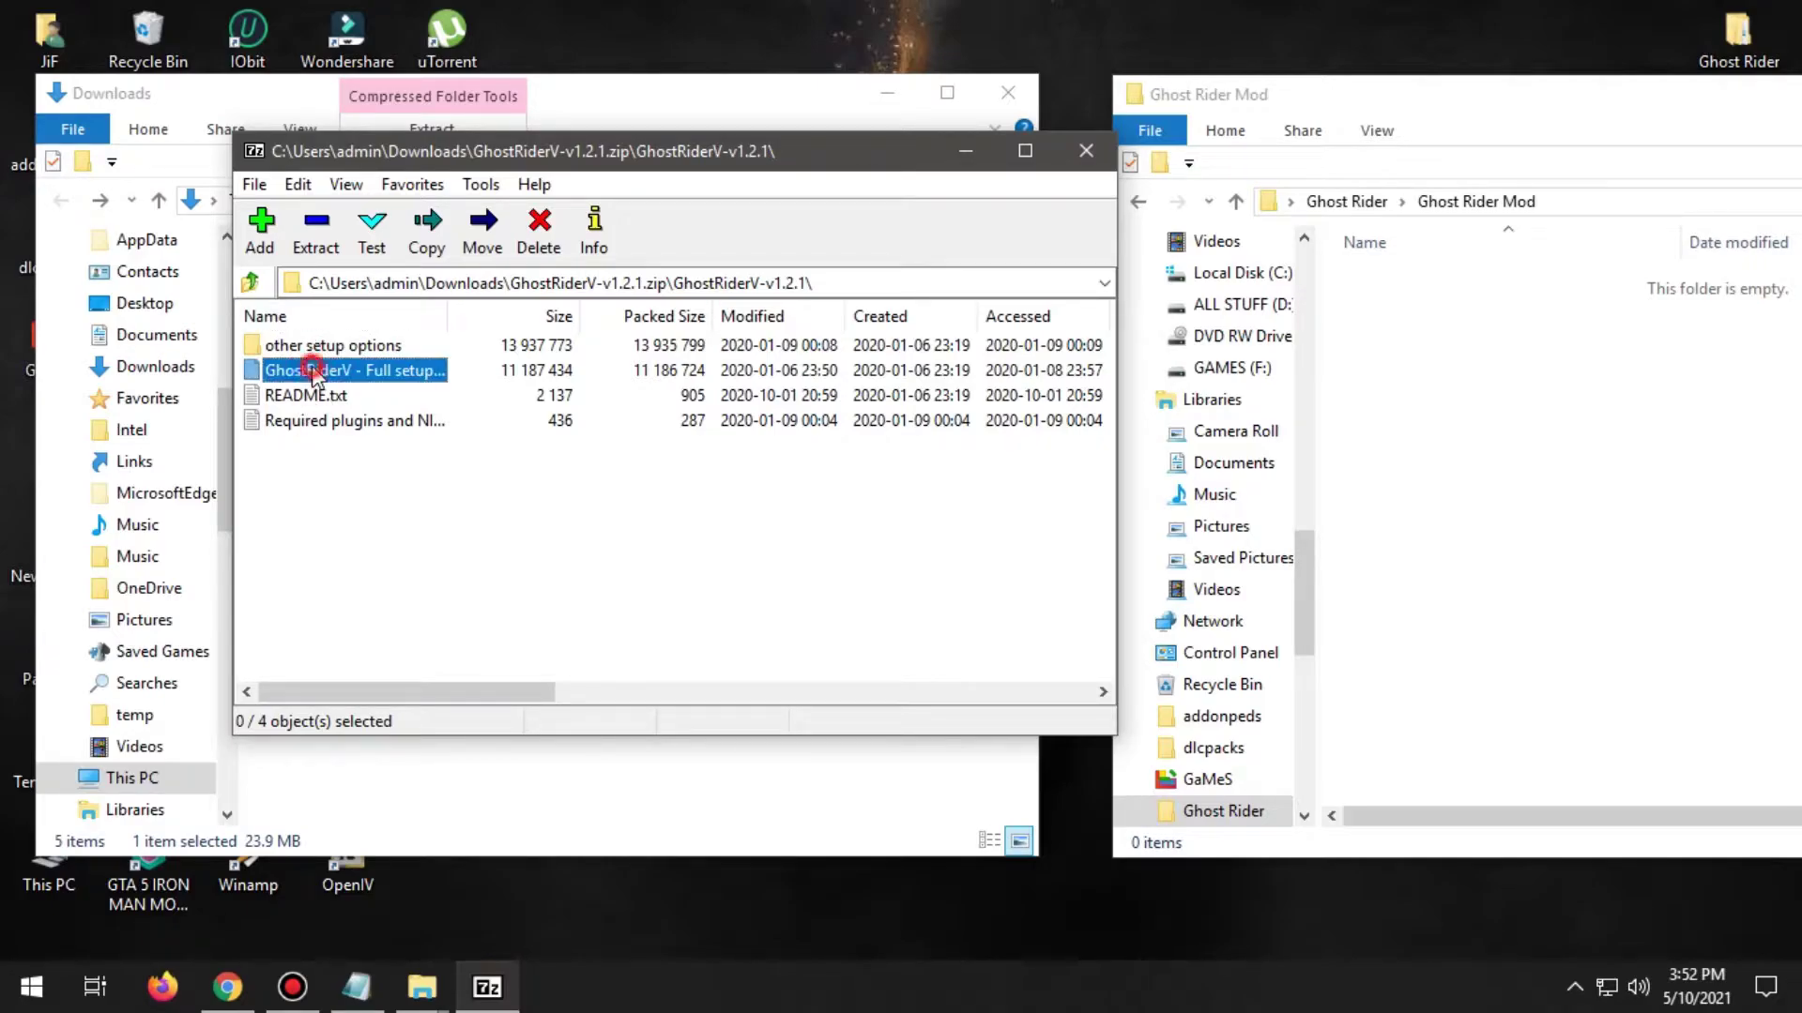
drag(278, 375, 491, 398)
drag(1540, 398, 1543, 403)
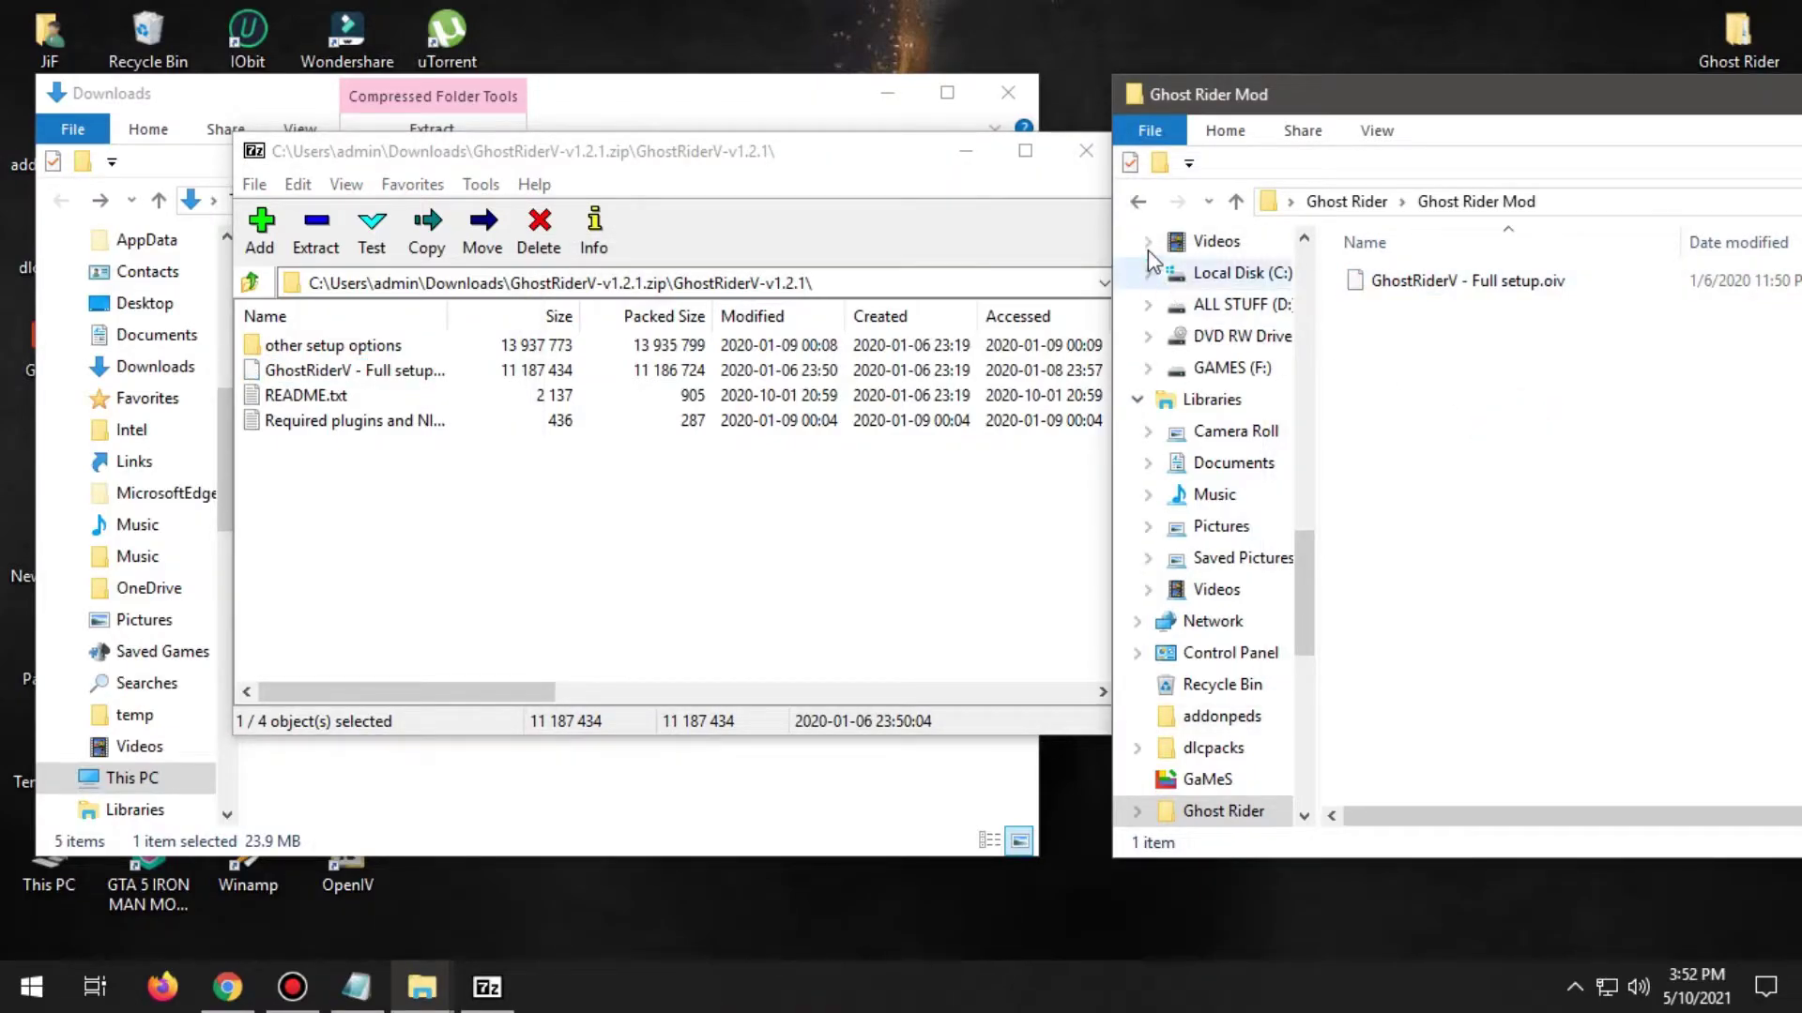
Return to the Ghost Rider folder, copy the archive's other setup options folder into Ghost Rider Mod, and close the archive.
click(1138, 201)
click(894, 153)
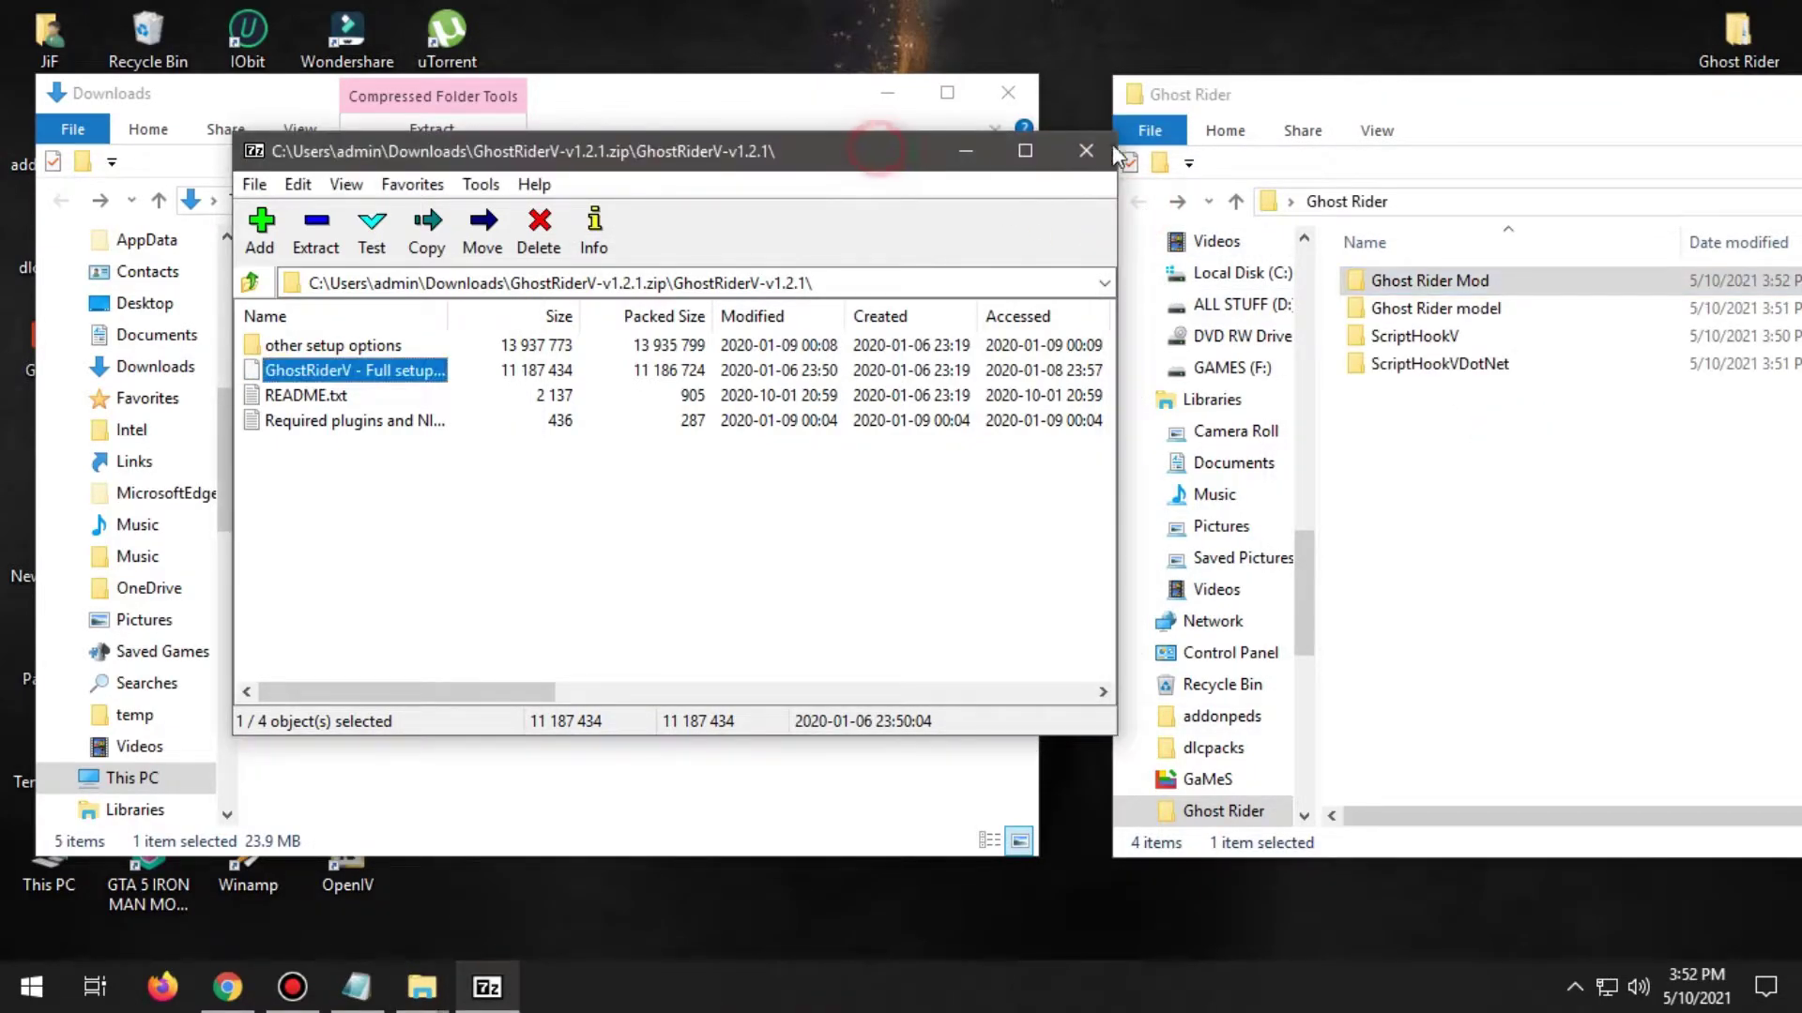
drag(295, 347, 1444, 288)
click(813, 161)
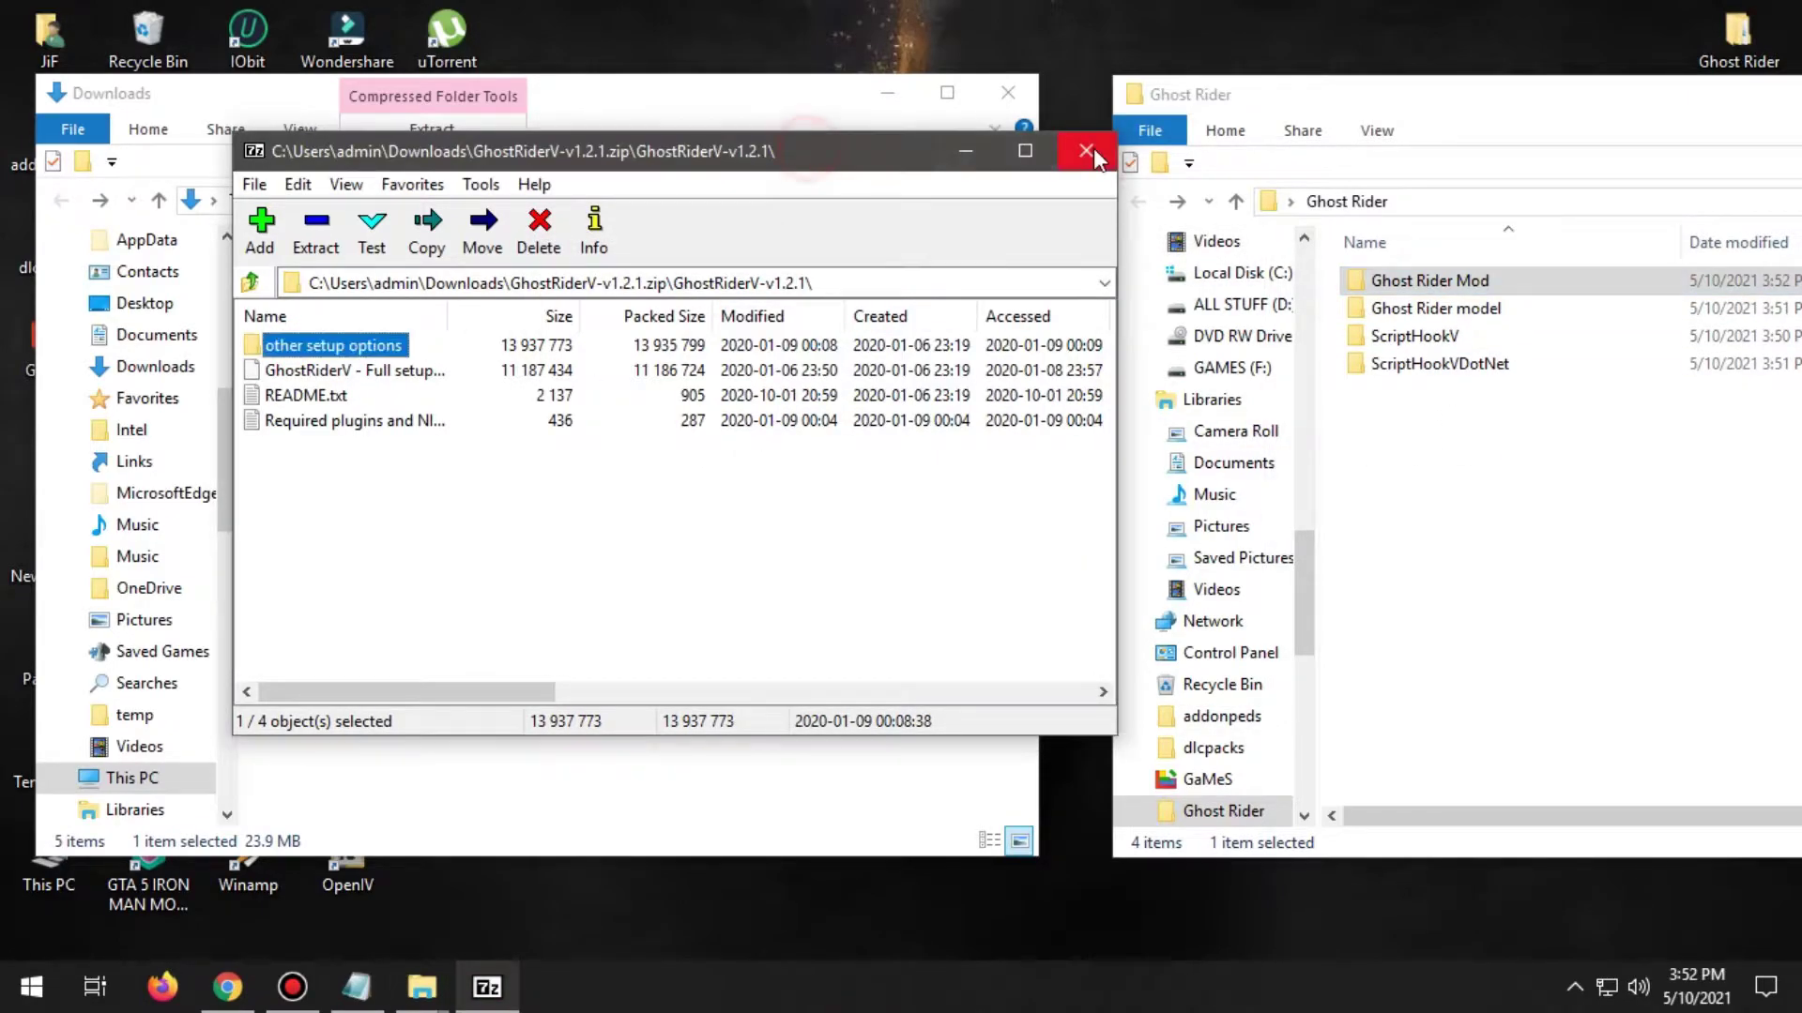
click(1085, 150)
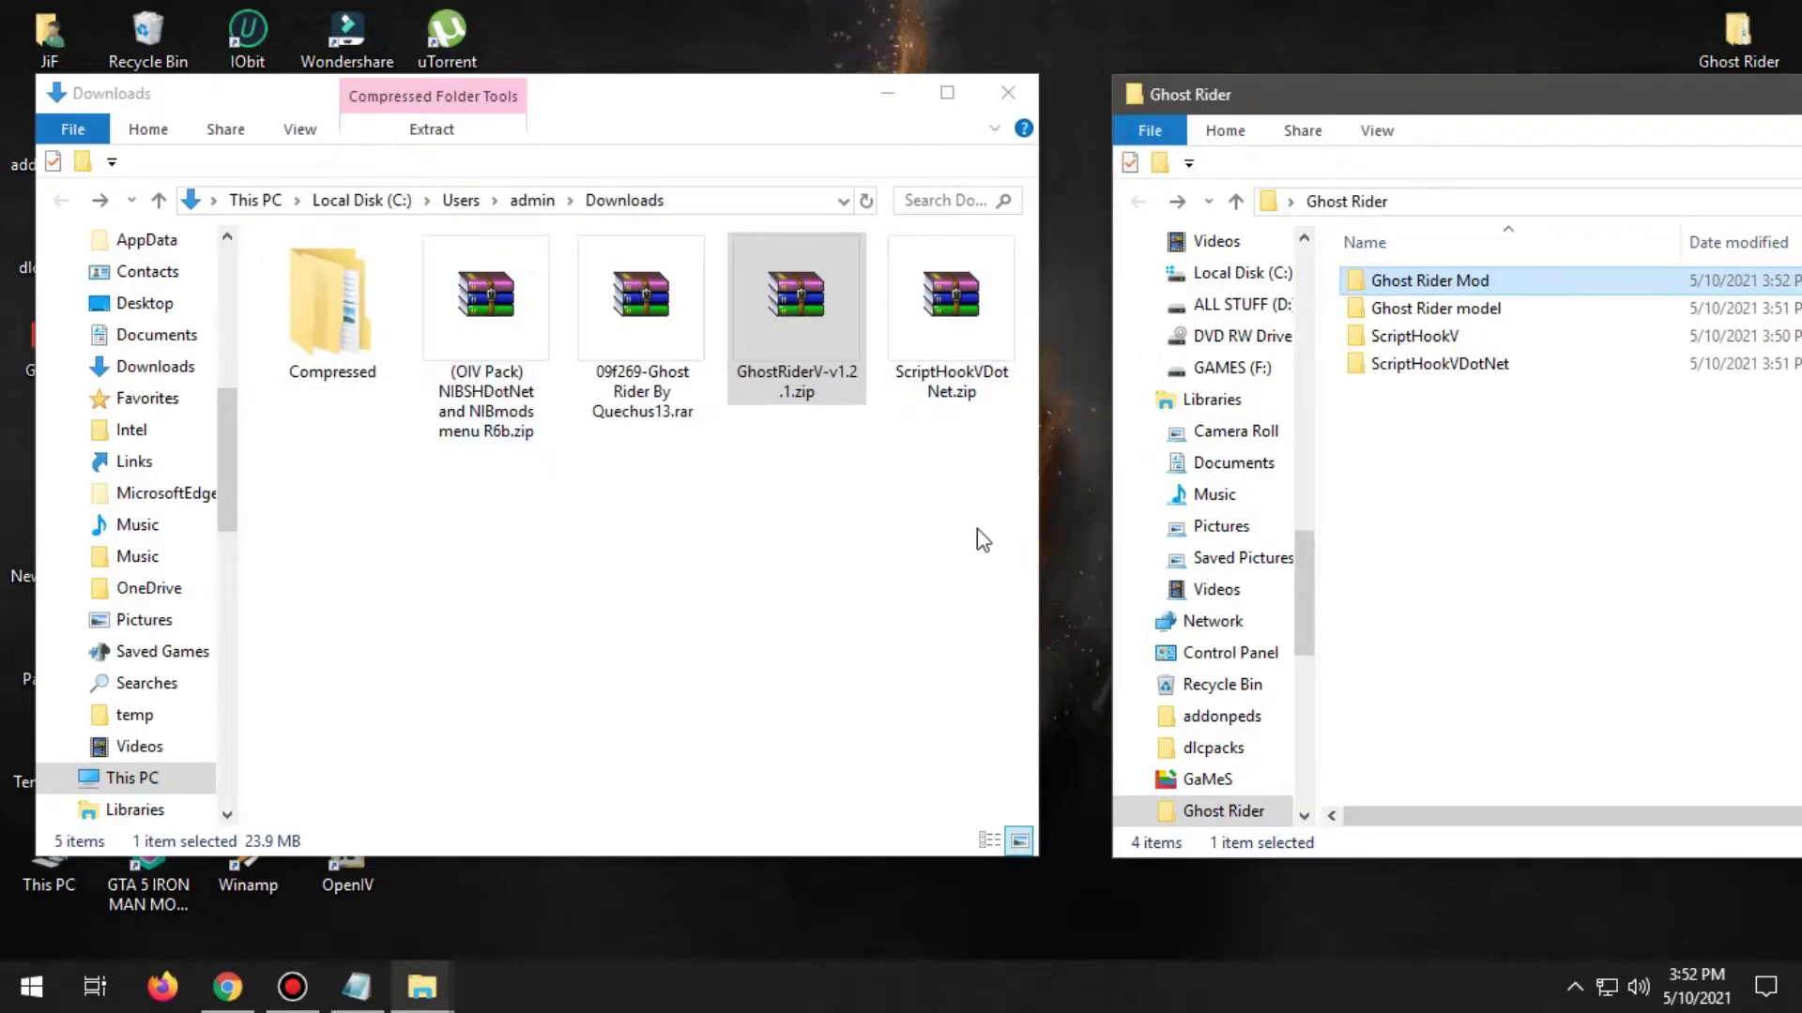
Open the (OIV Pack) NIBSHDotNet and NIBmods menu R6b.zip archive from Downloads in 7-Zip.
click(511, 324)
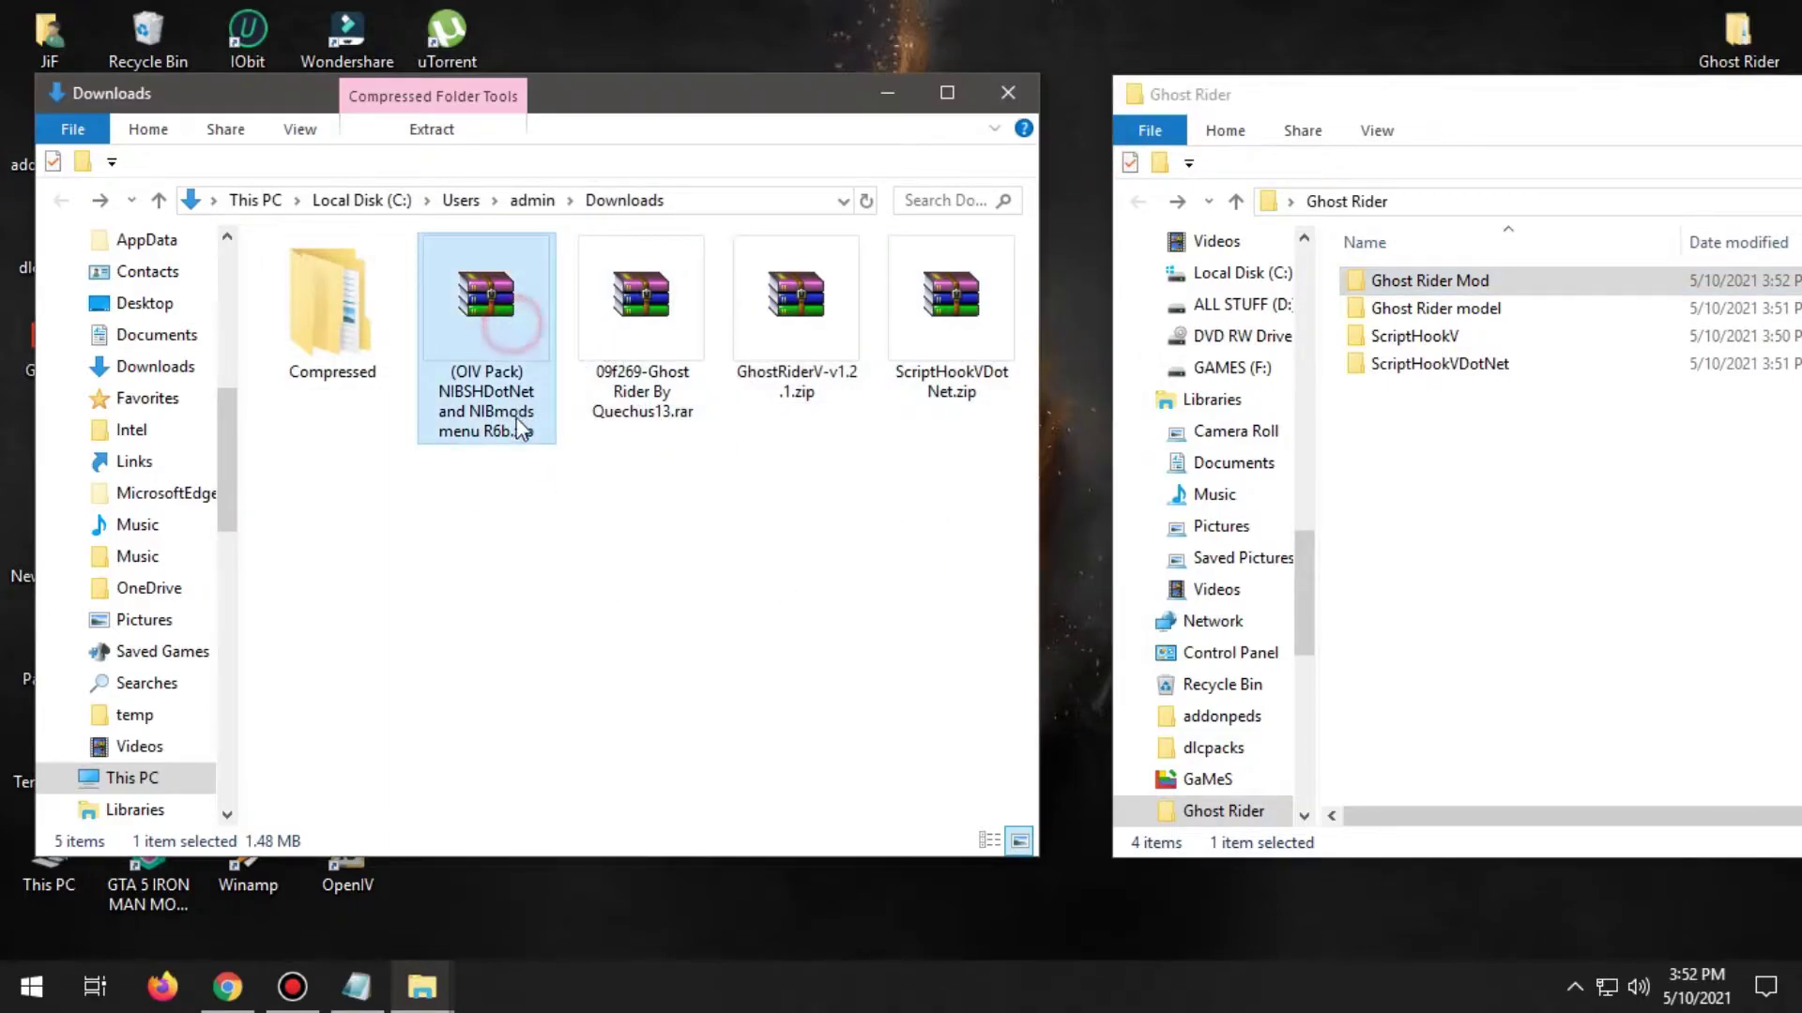
right_click(446, 362)
mouse_move(512, 438)
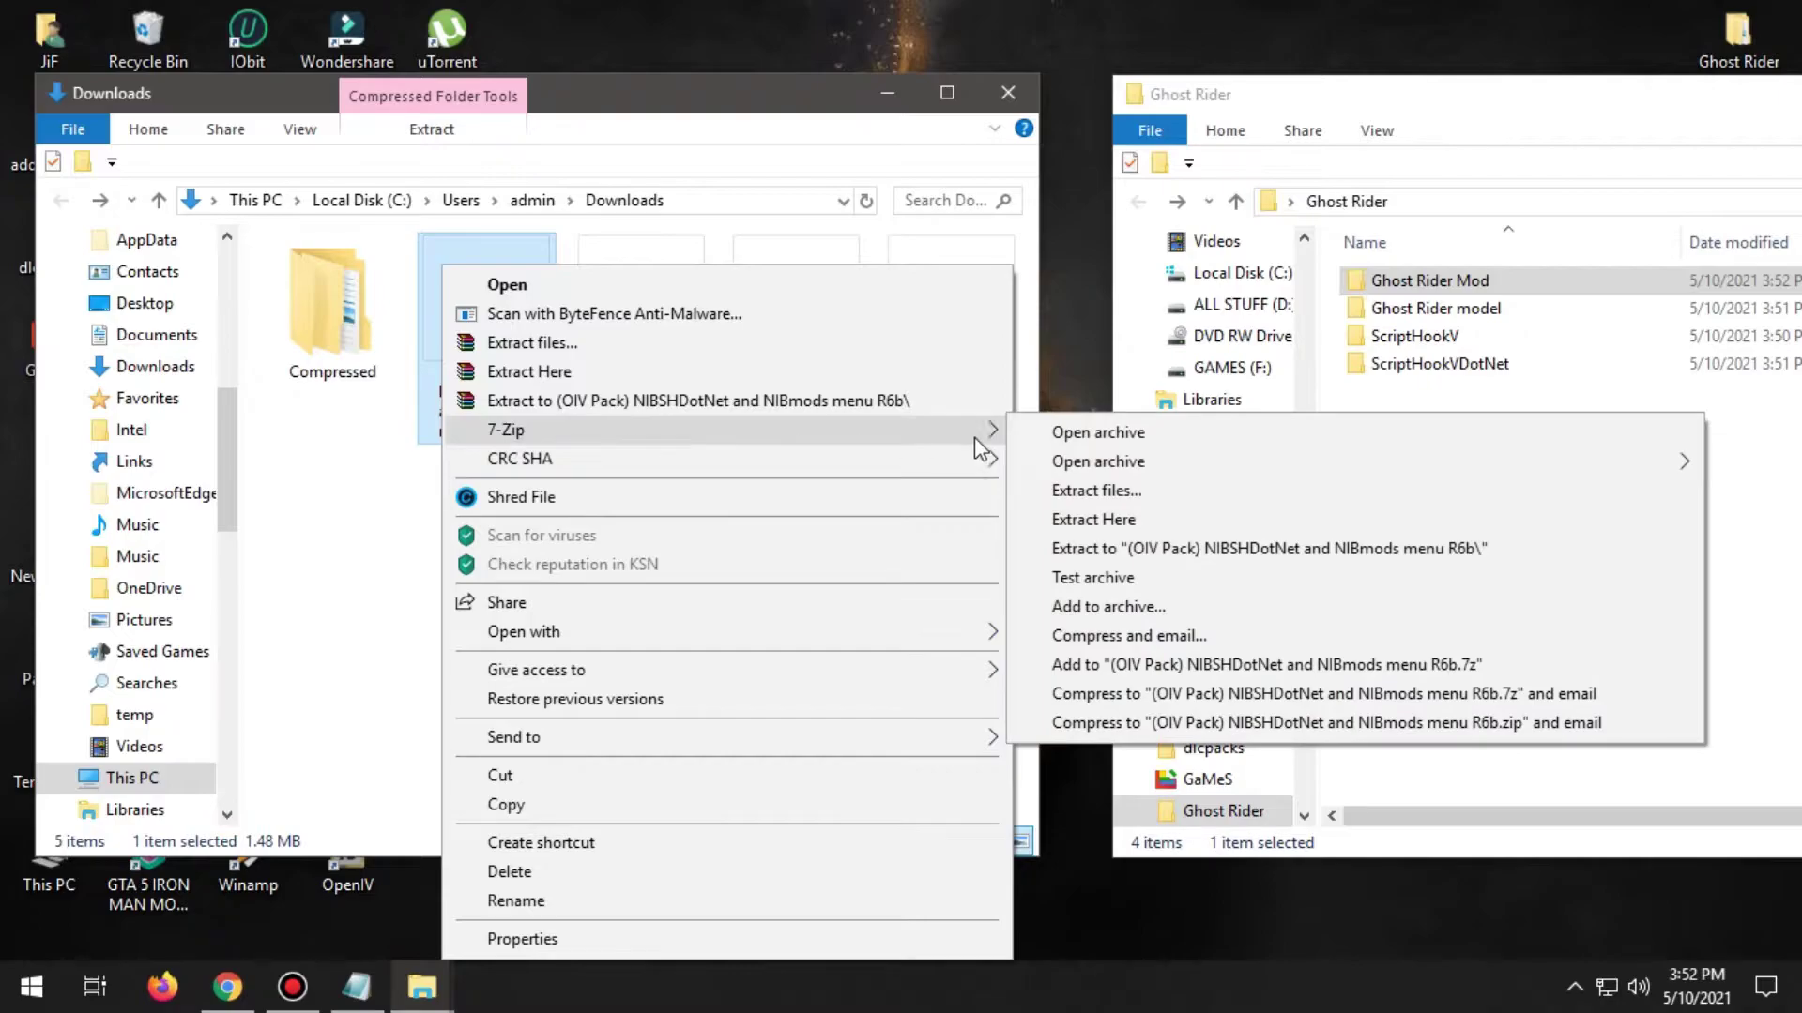
click(1056, 433)
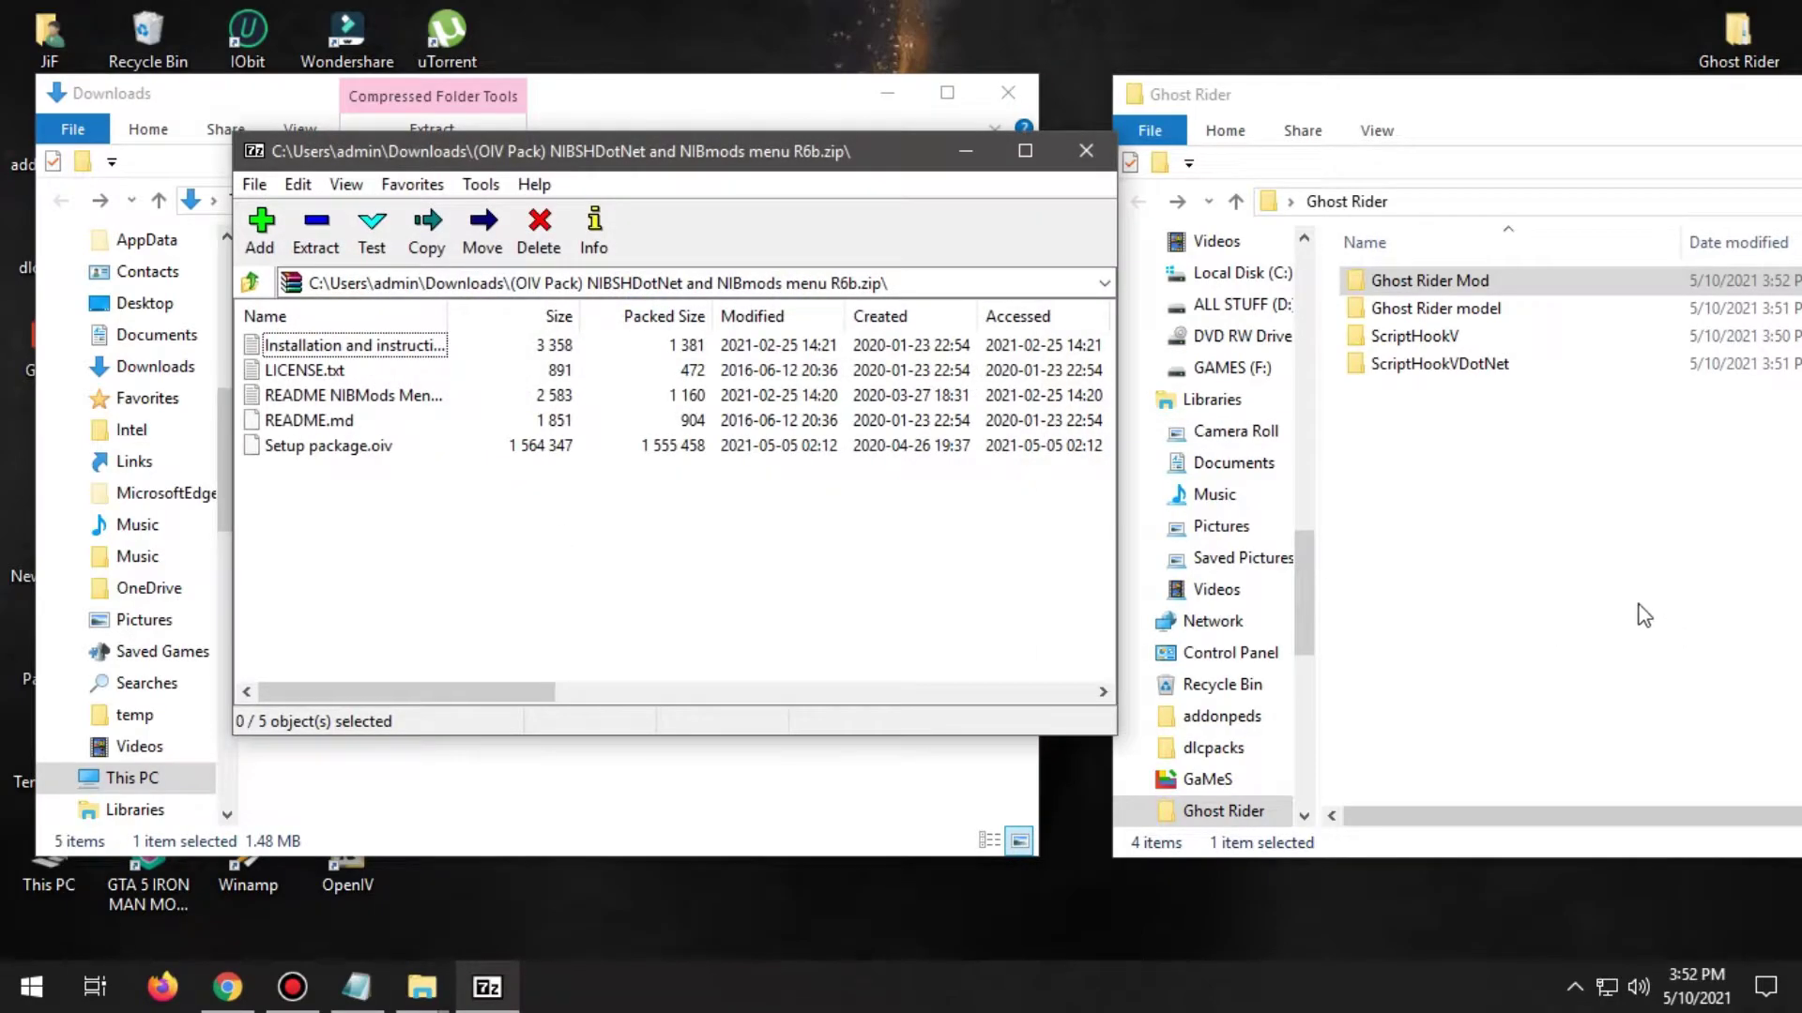
Create a subfolder named Nb Mod menu inside the Ghost Rider folder and open it.
right_click(1423, 537)
mouse_move(1484, 854)
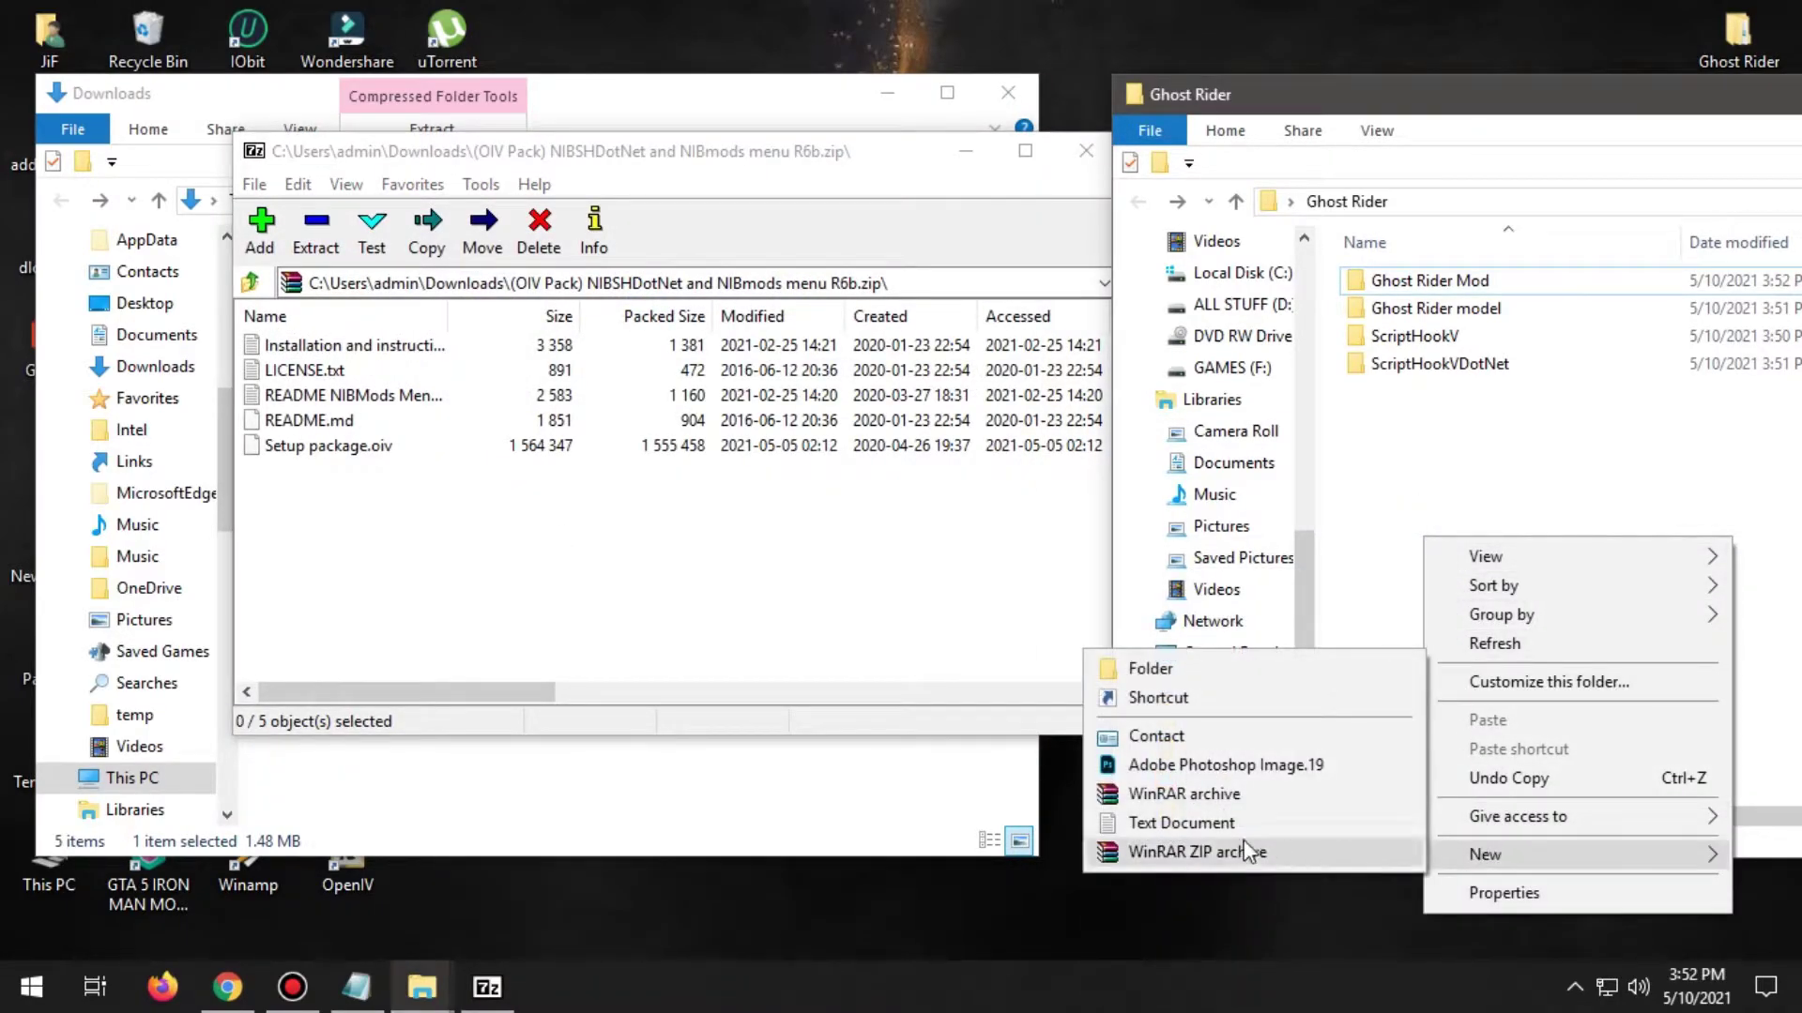
click(1151, 668)
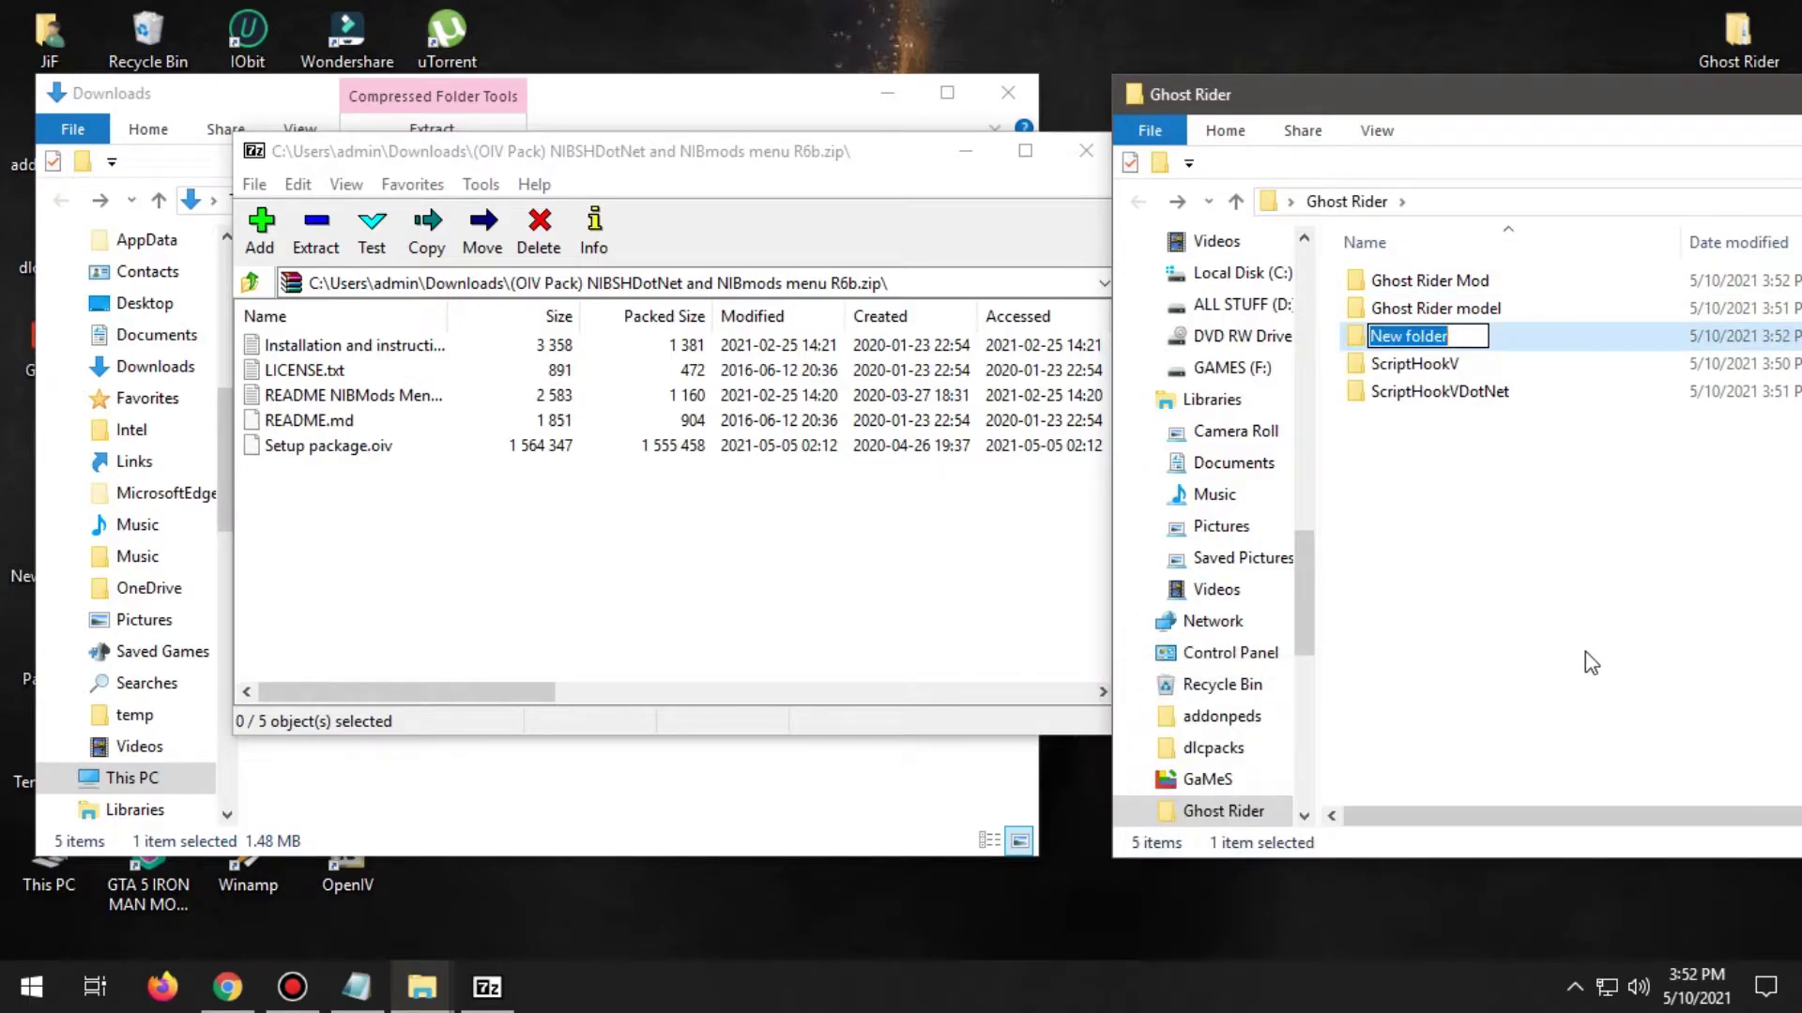
text(Nb)
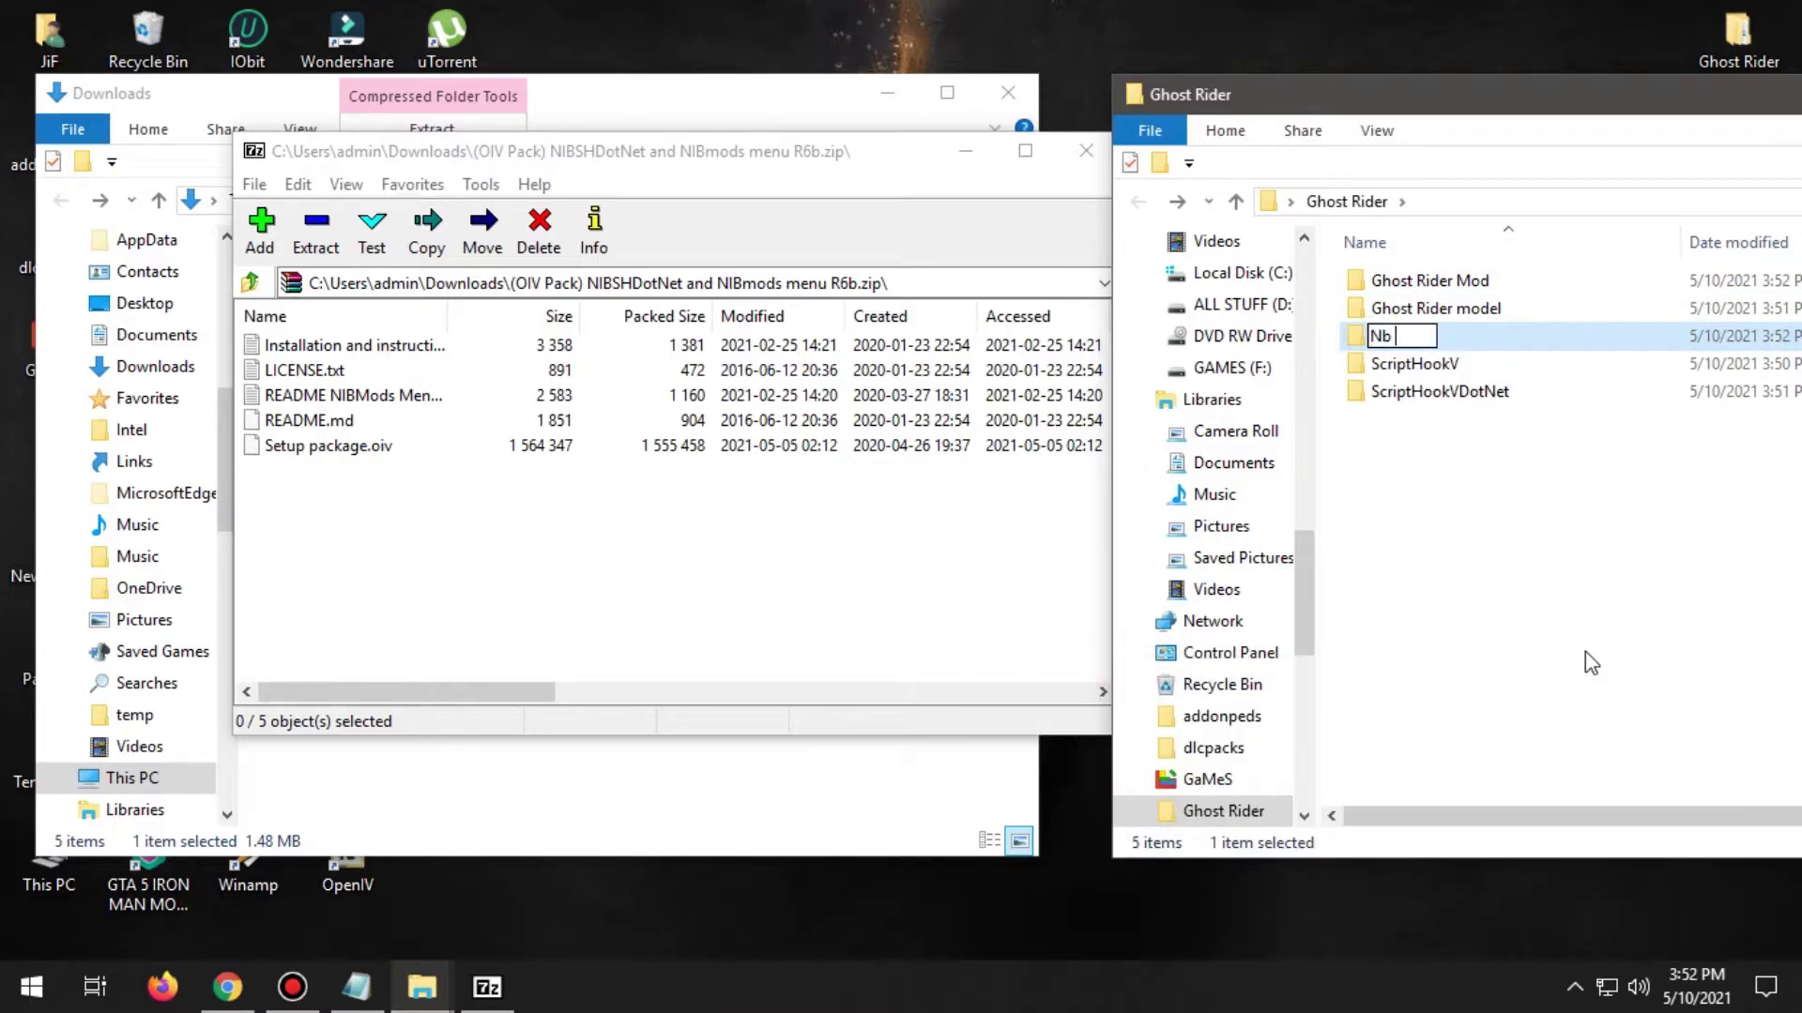
text( Mod menu)
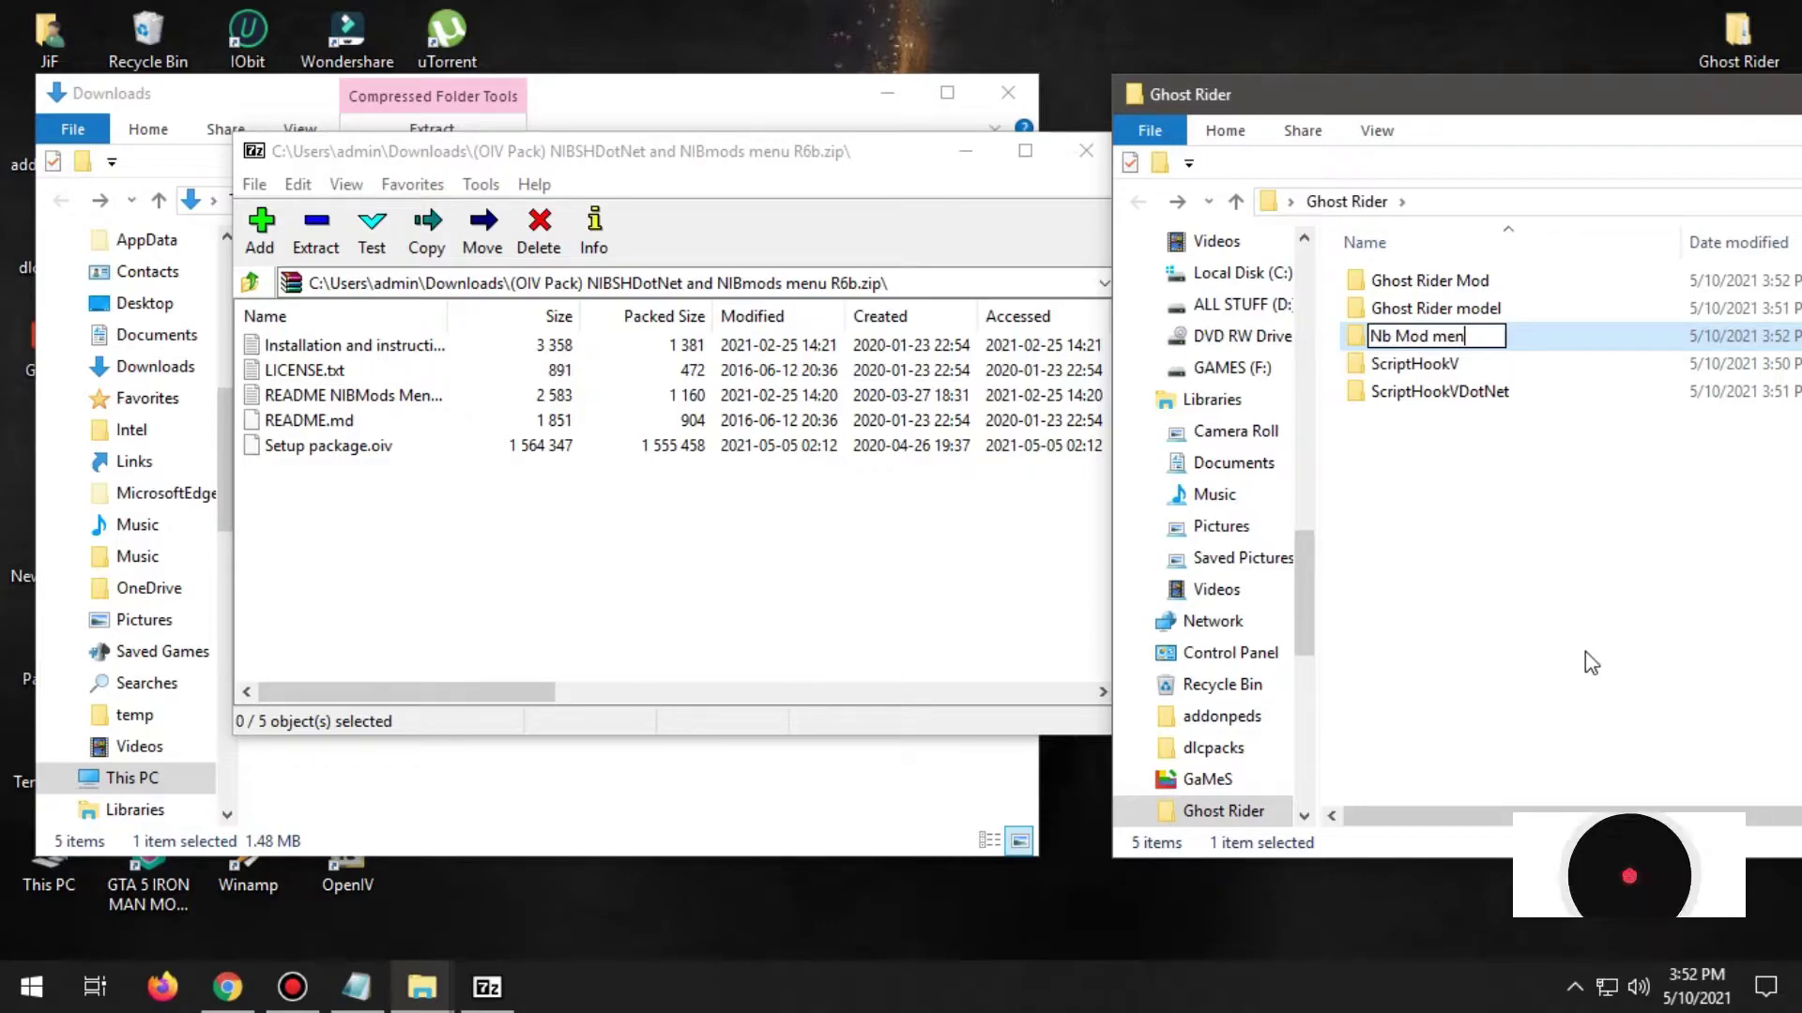
click(1555, 649)
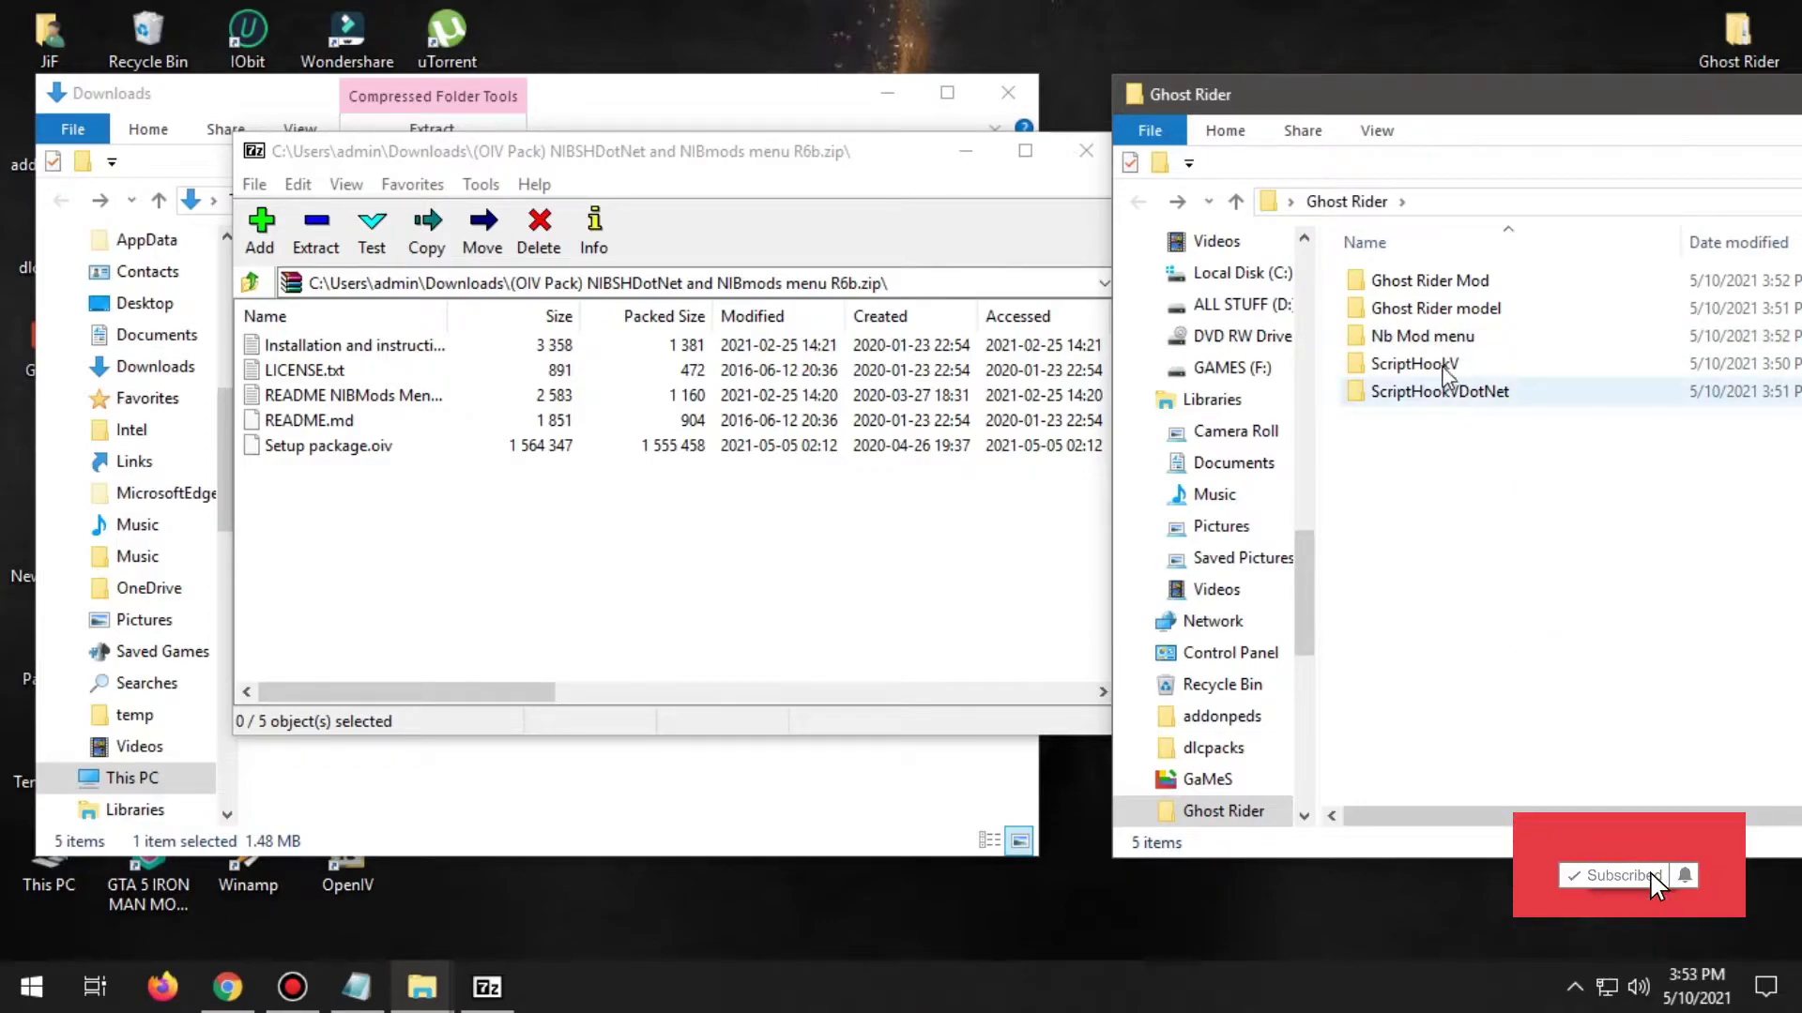
double_click(1436, 338)
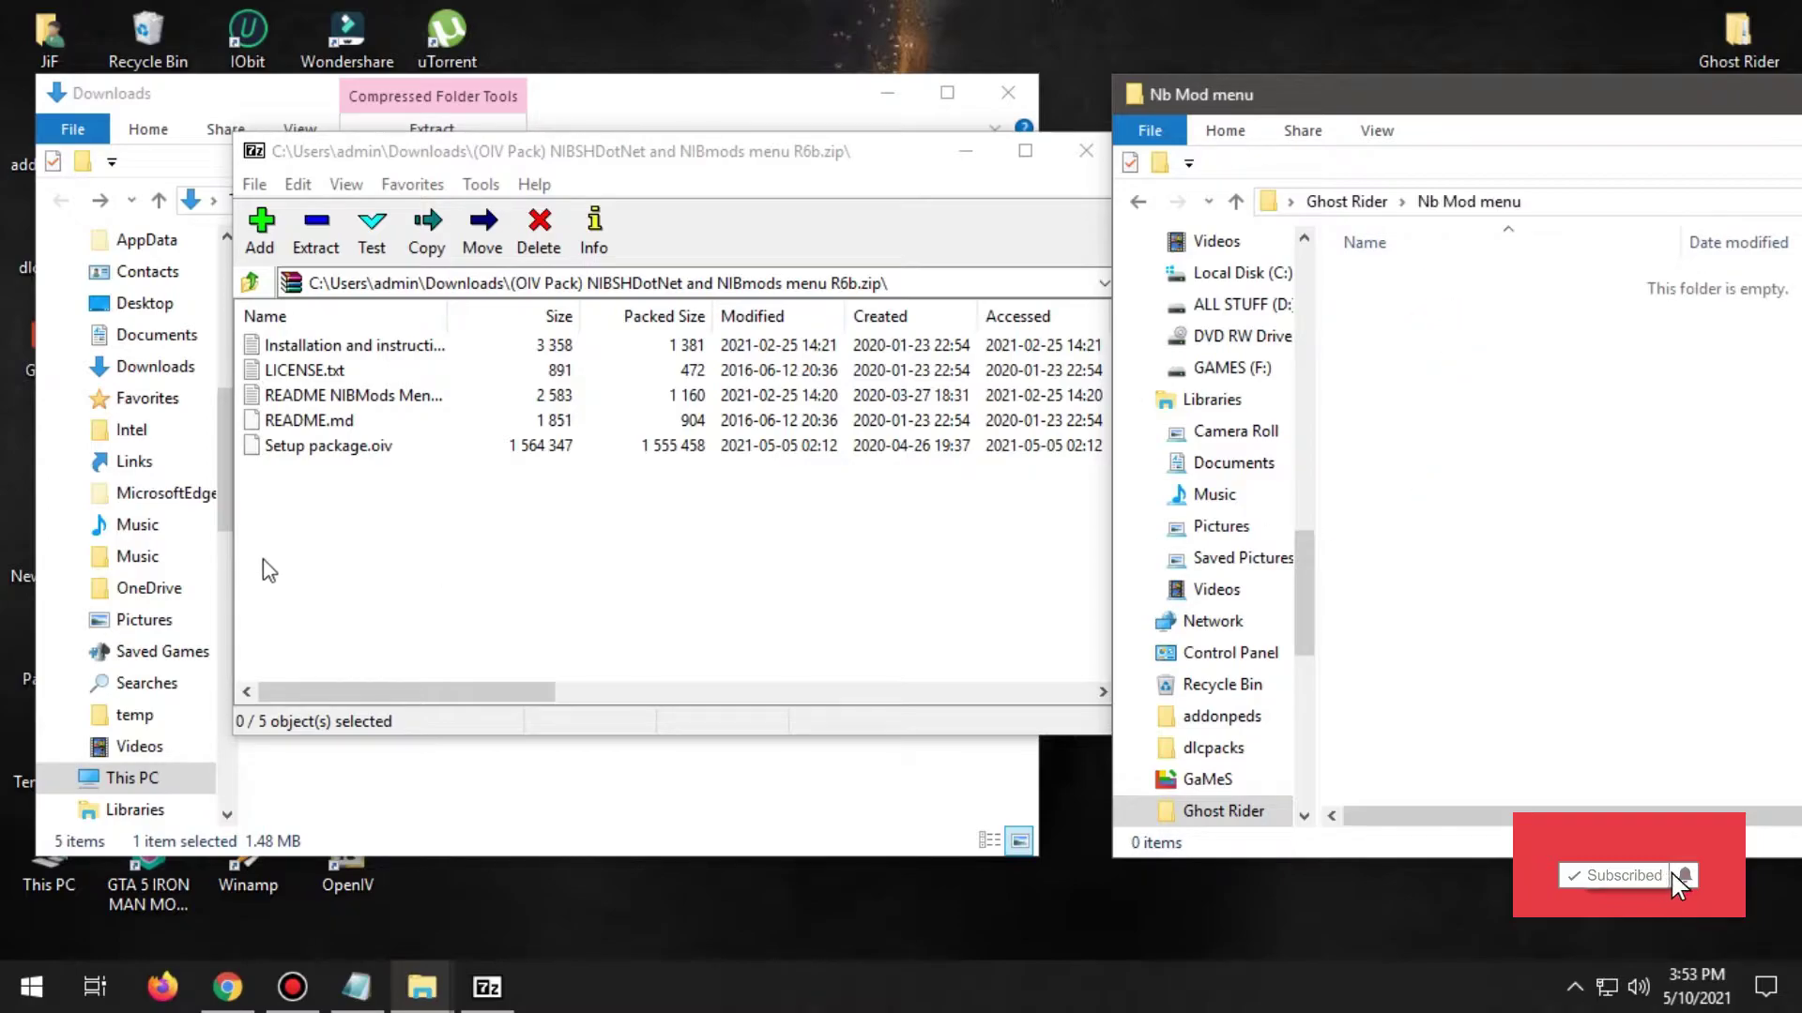
Copy Setup package.oiv from the archive into the Nb Mod menu folder, and close the archive and the Downloads window.
drag(279, 448, 1464, 472)
click(831, 174)
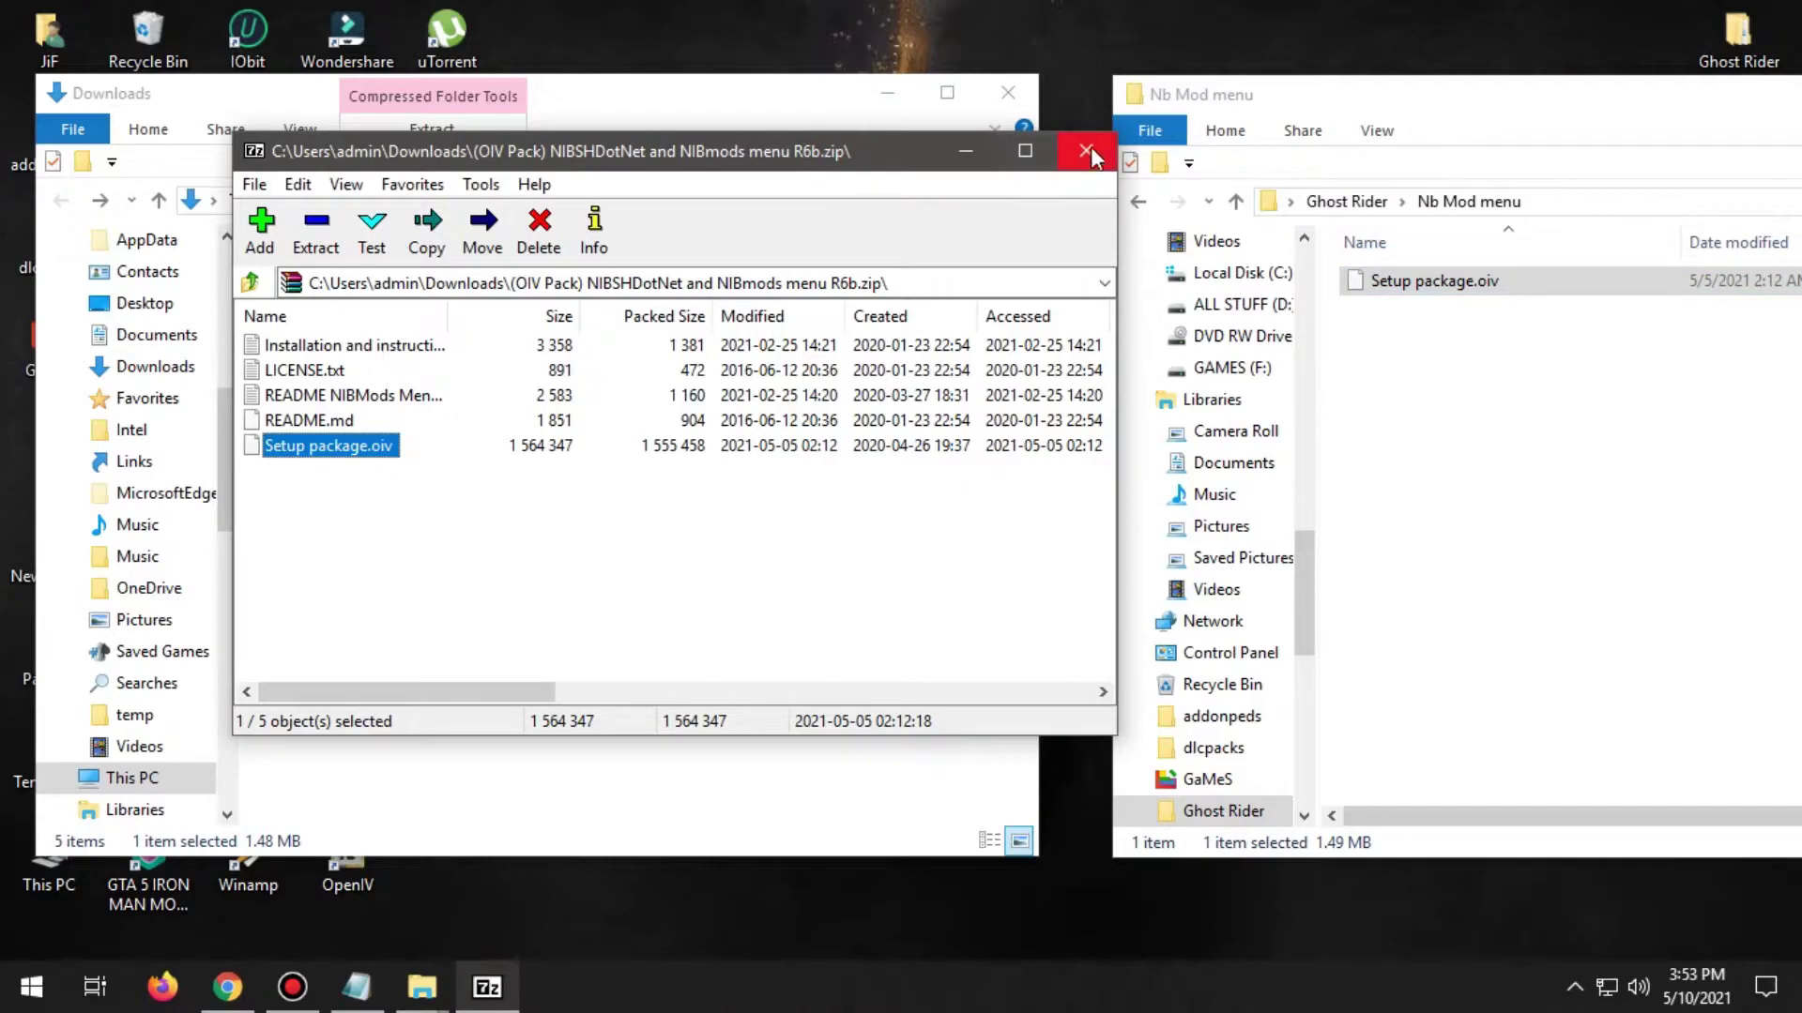
click(1083, 149)
click(1008, 92)
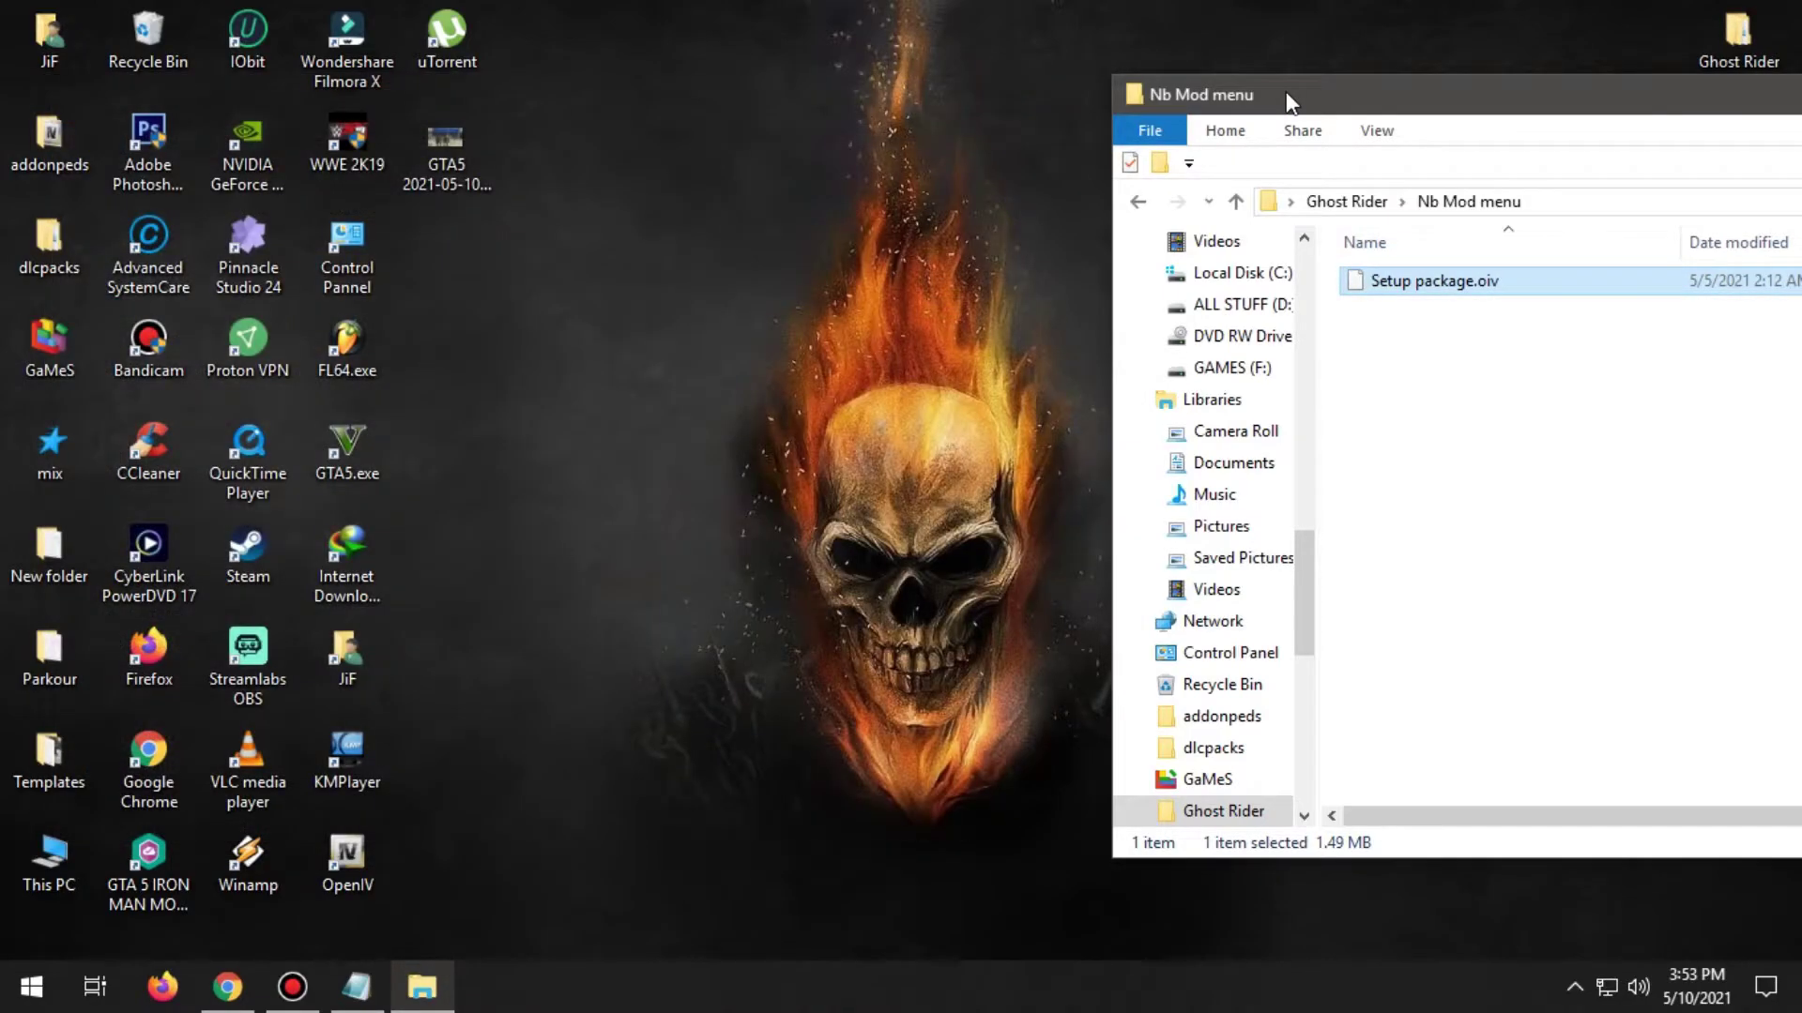
Return to the Ghost Rider folder and open the file location of the GTA5.exe desktop shortcut beside it.
drag(1286, 92, 934, 101)
click(791, 217)
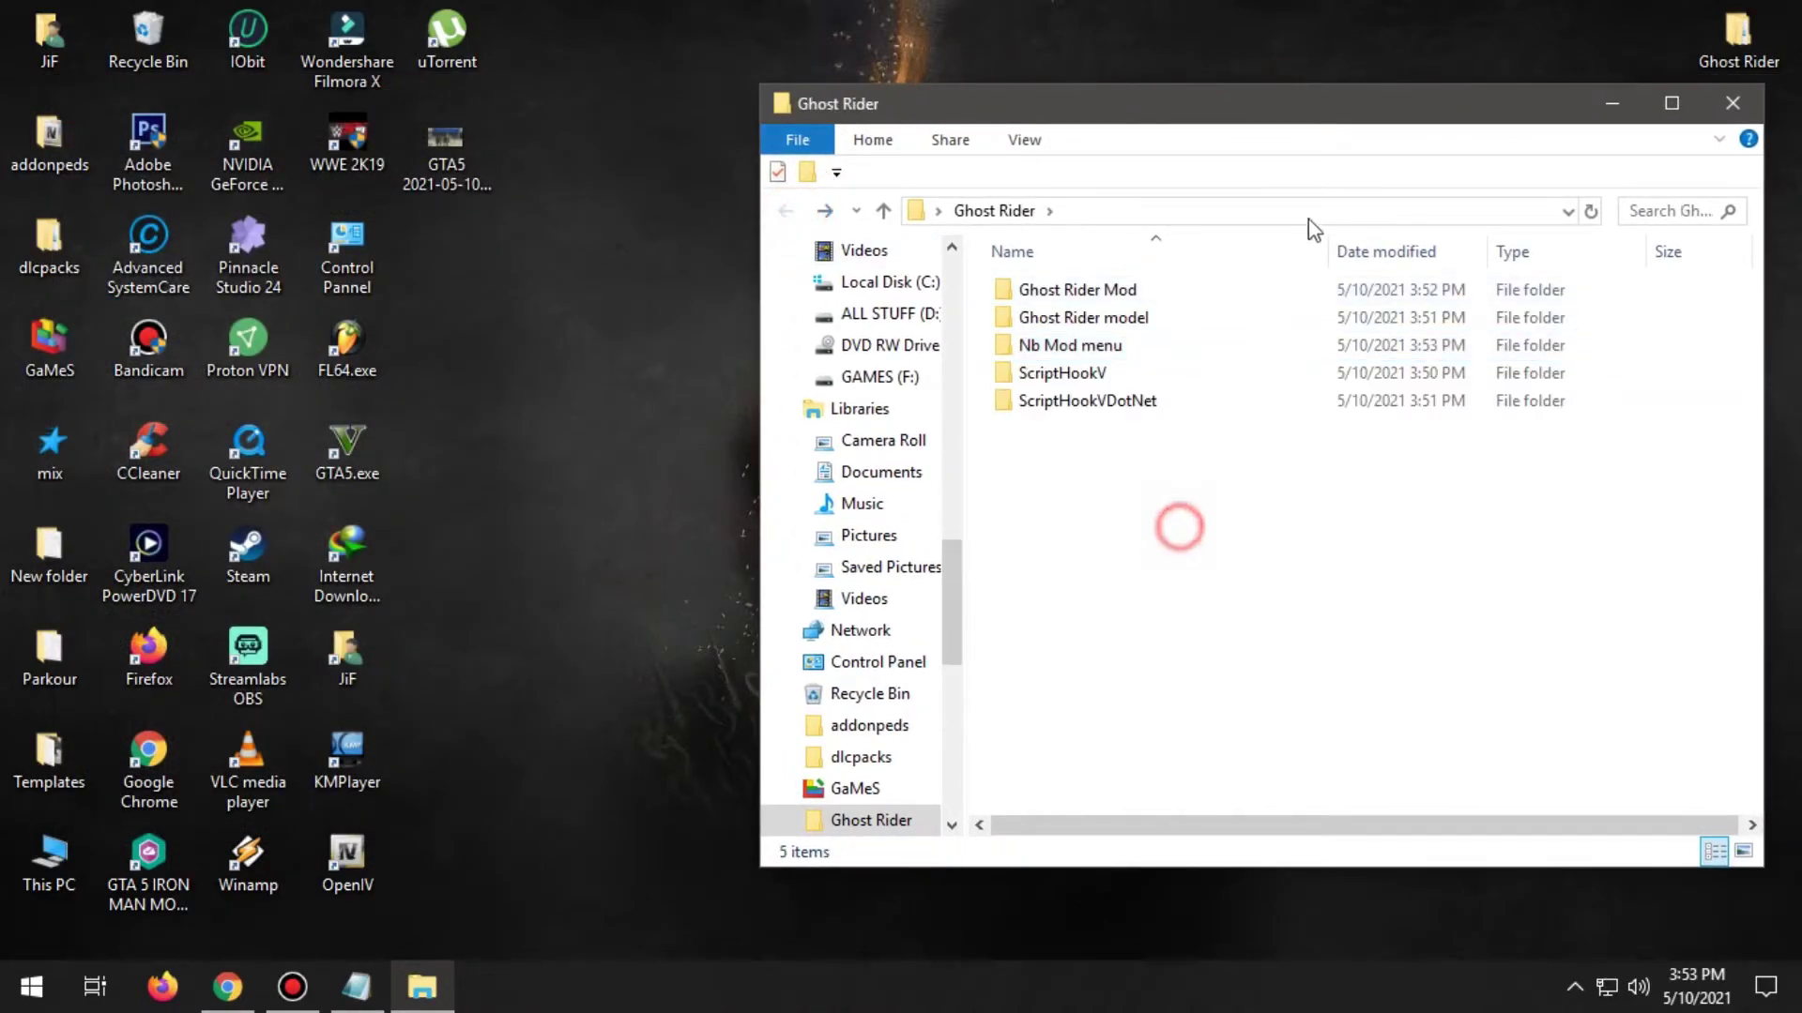
drag(1240, 112, 1495, 94)
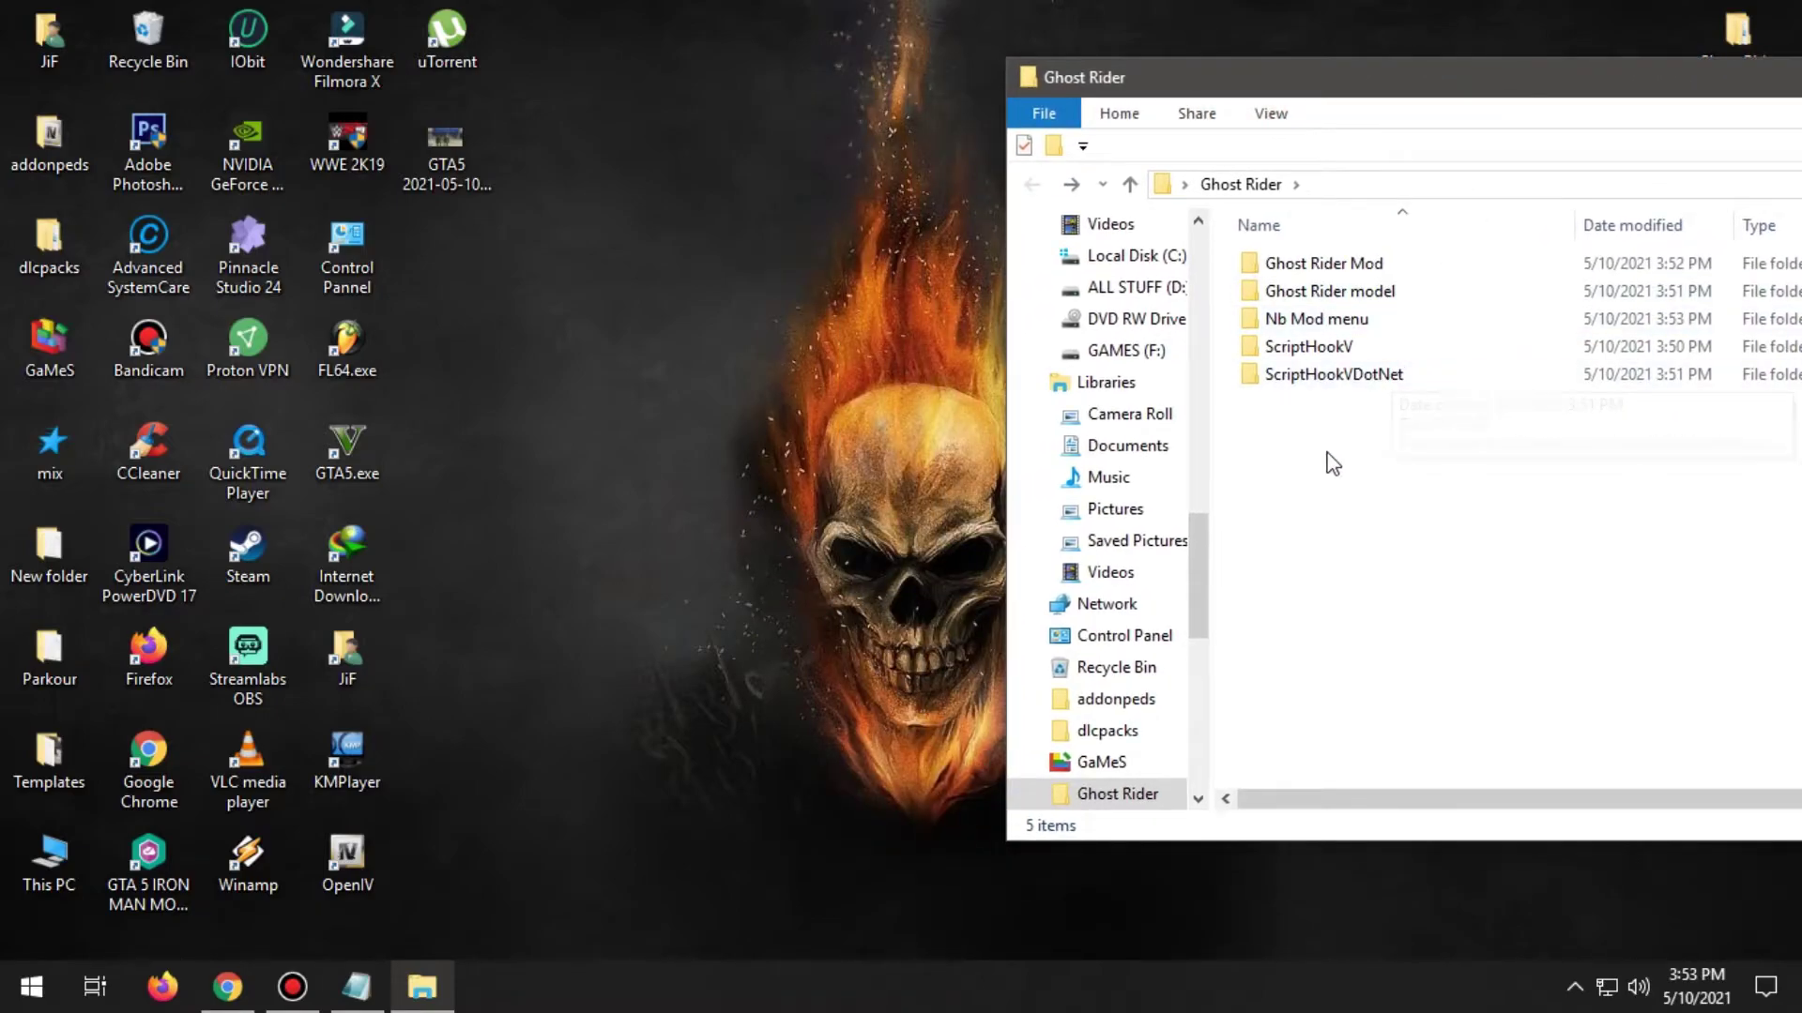
click(1293, 349)
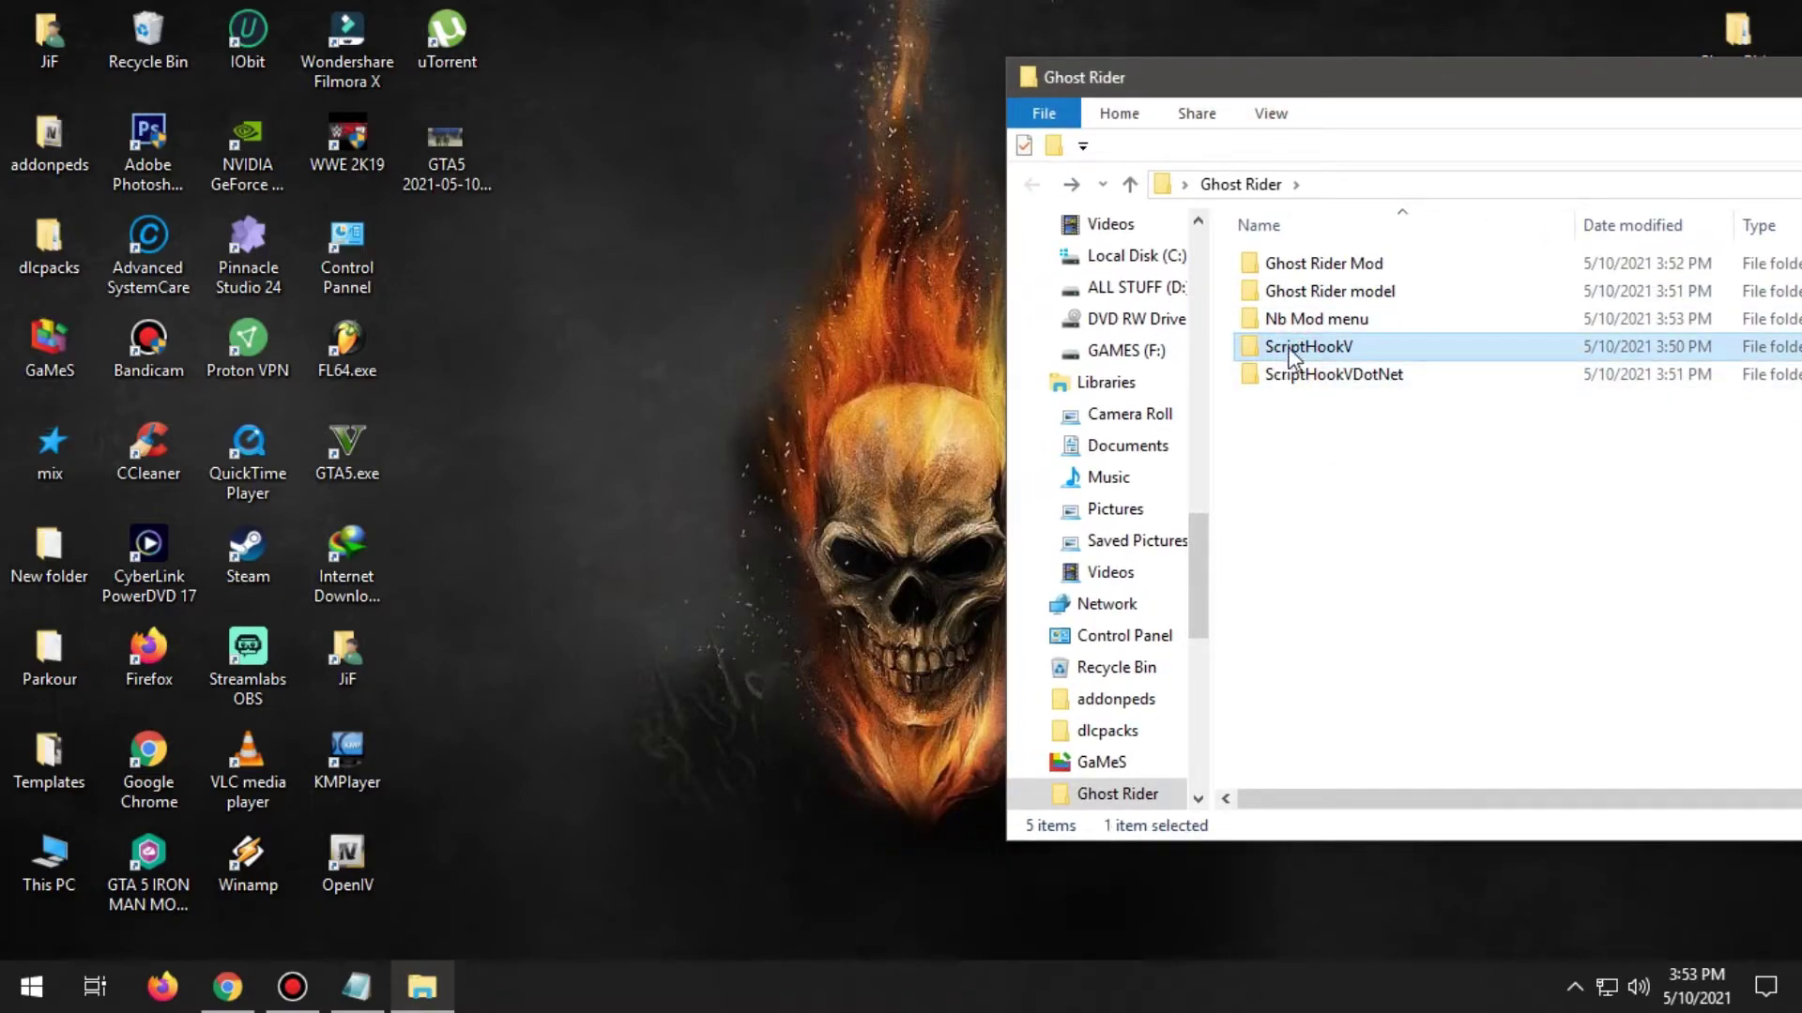
click(335, 450)
right_click(334, 450)
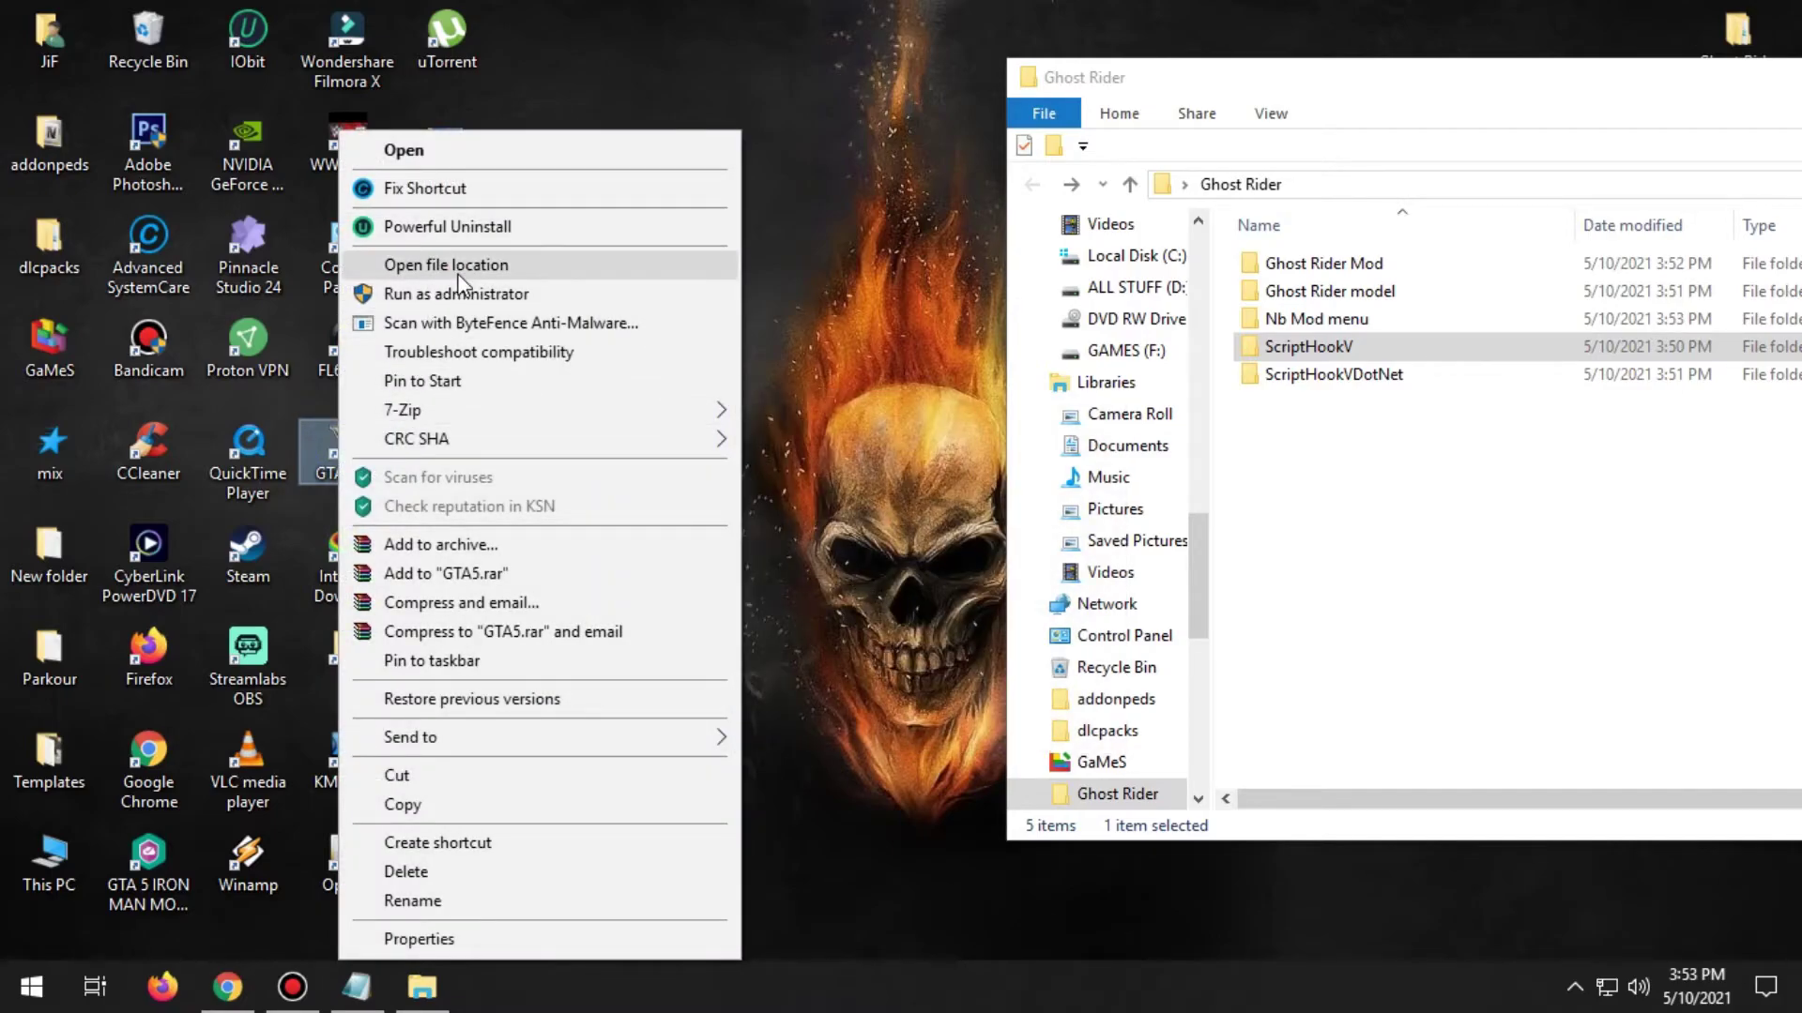
click(431, 276)
scroll(493, 362, up, 4)
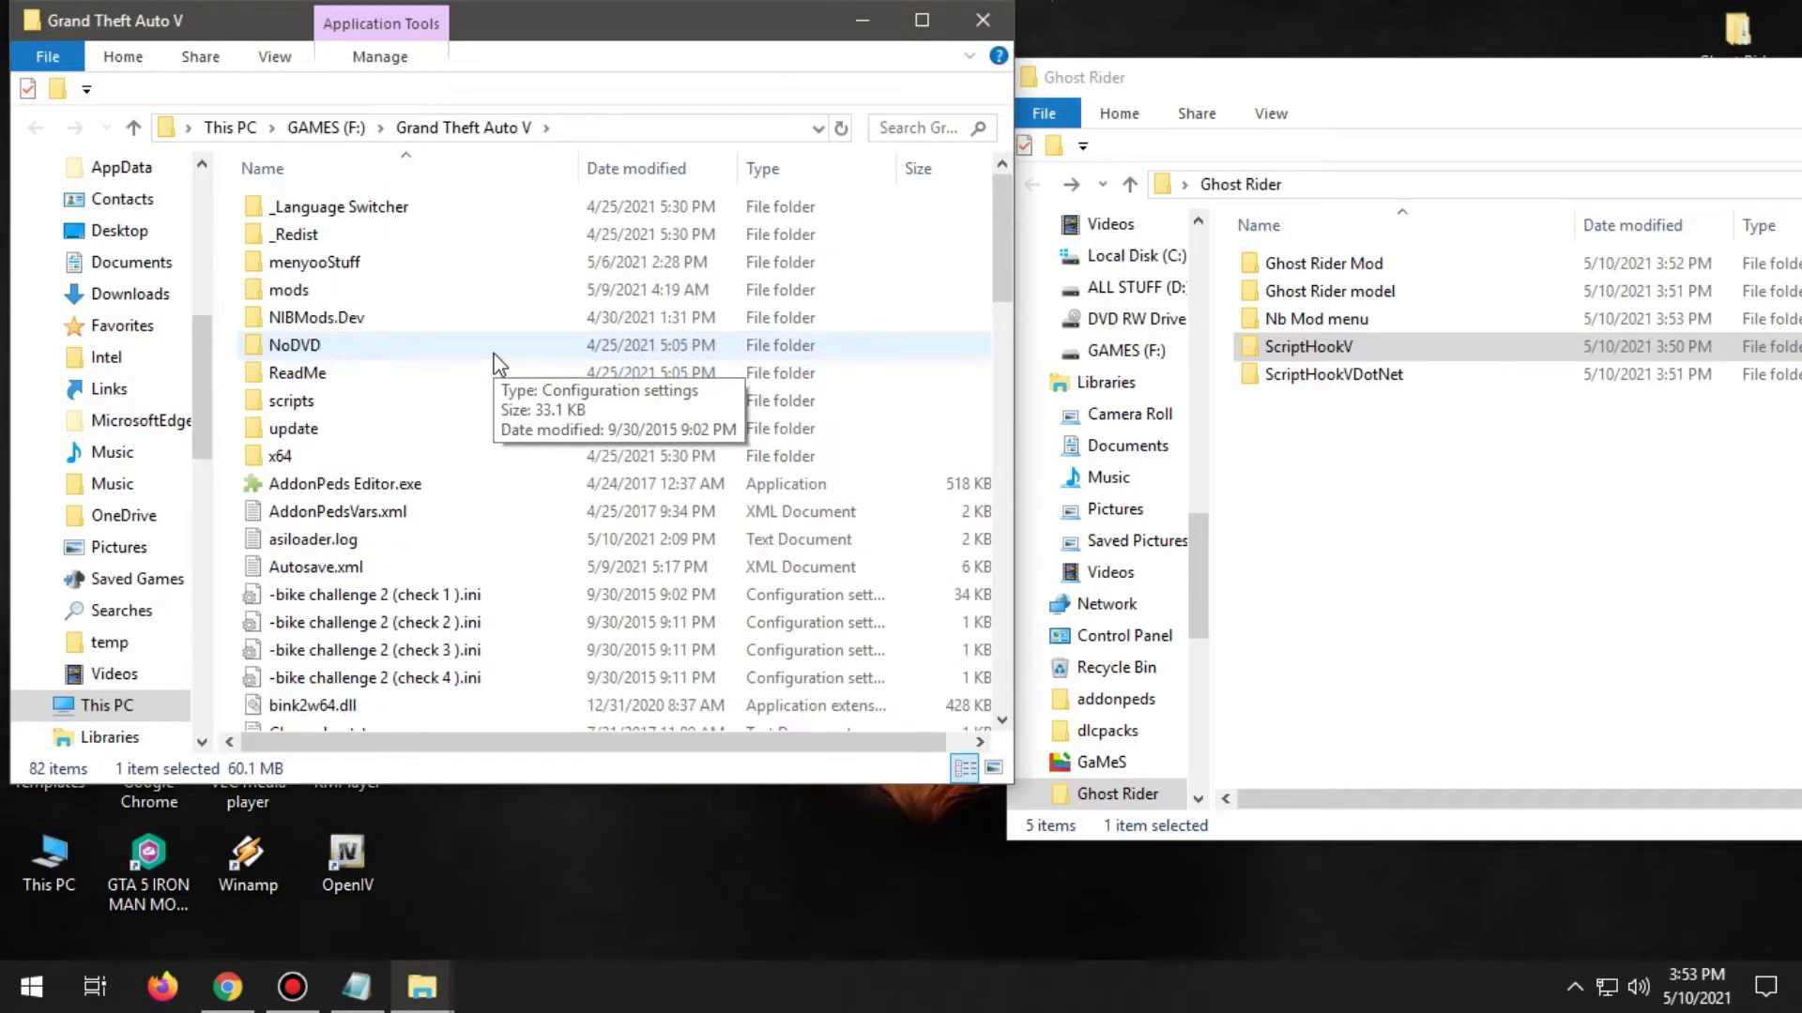
scroll(495, 362, down, 12)
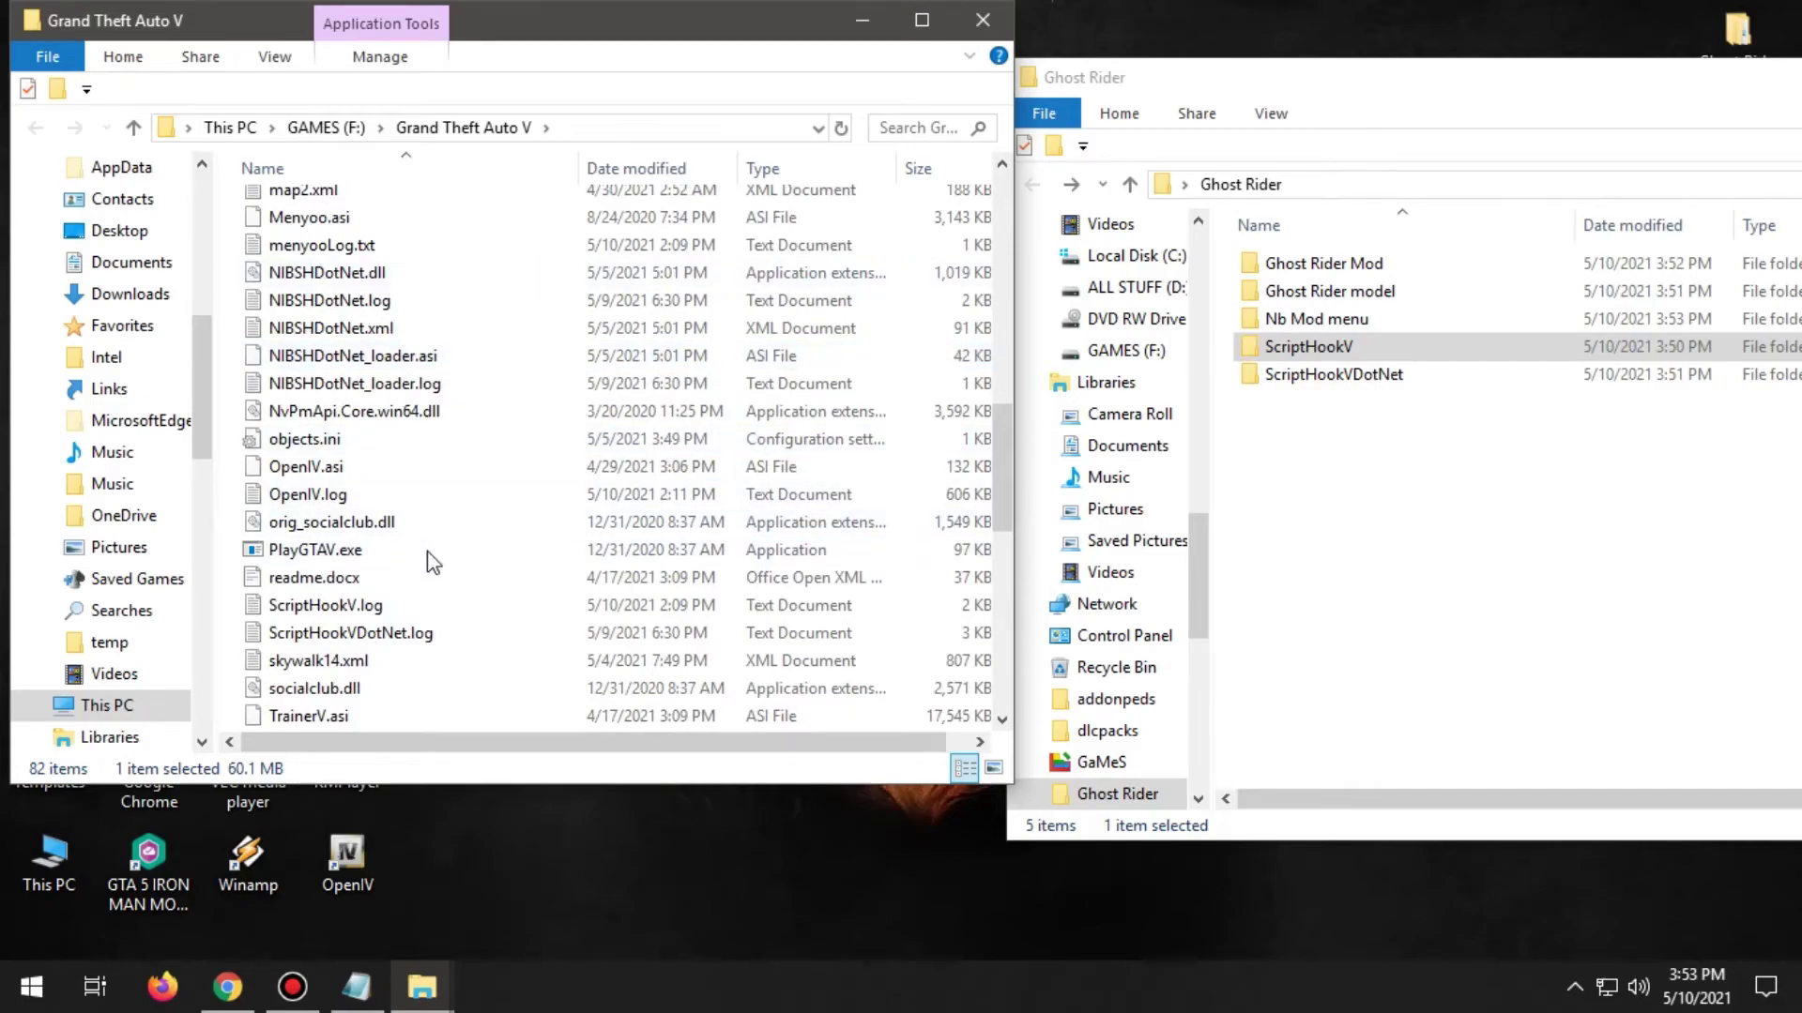
Copy dinput8.dll, NativeTrainer.asi and ScriptHookV.dll from the ScriptHookV subfolder into the Grand Theft Auto V folder.
drag(1020, 681, 1238, 695)
drag(1380, 101, 1534, 75)
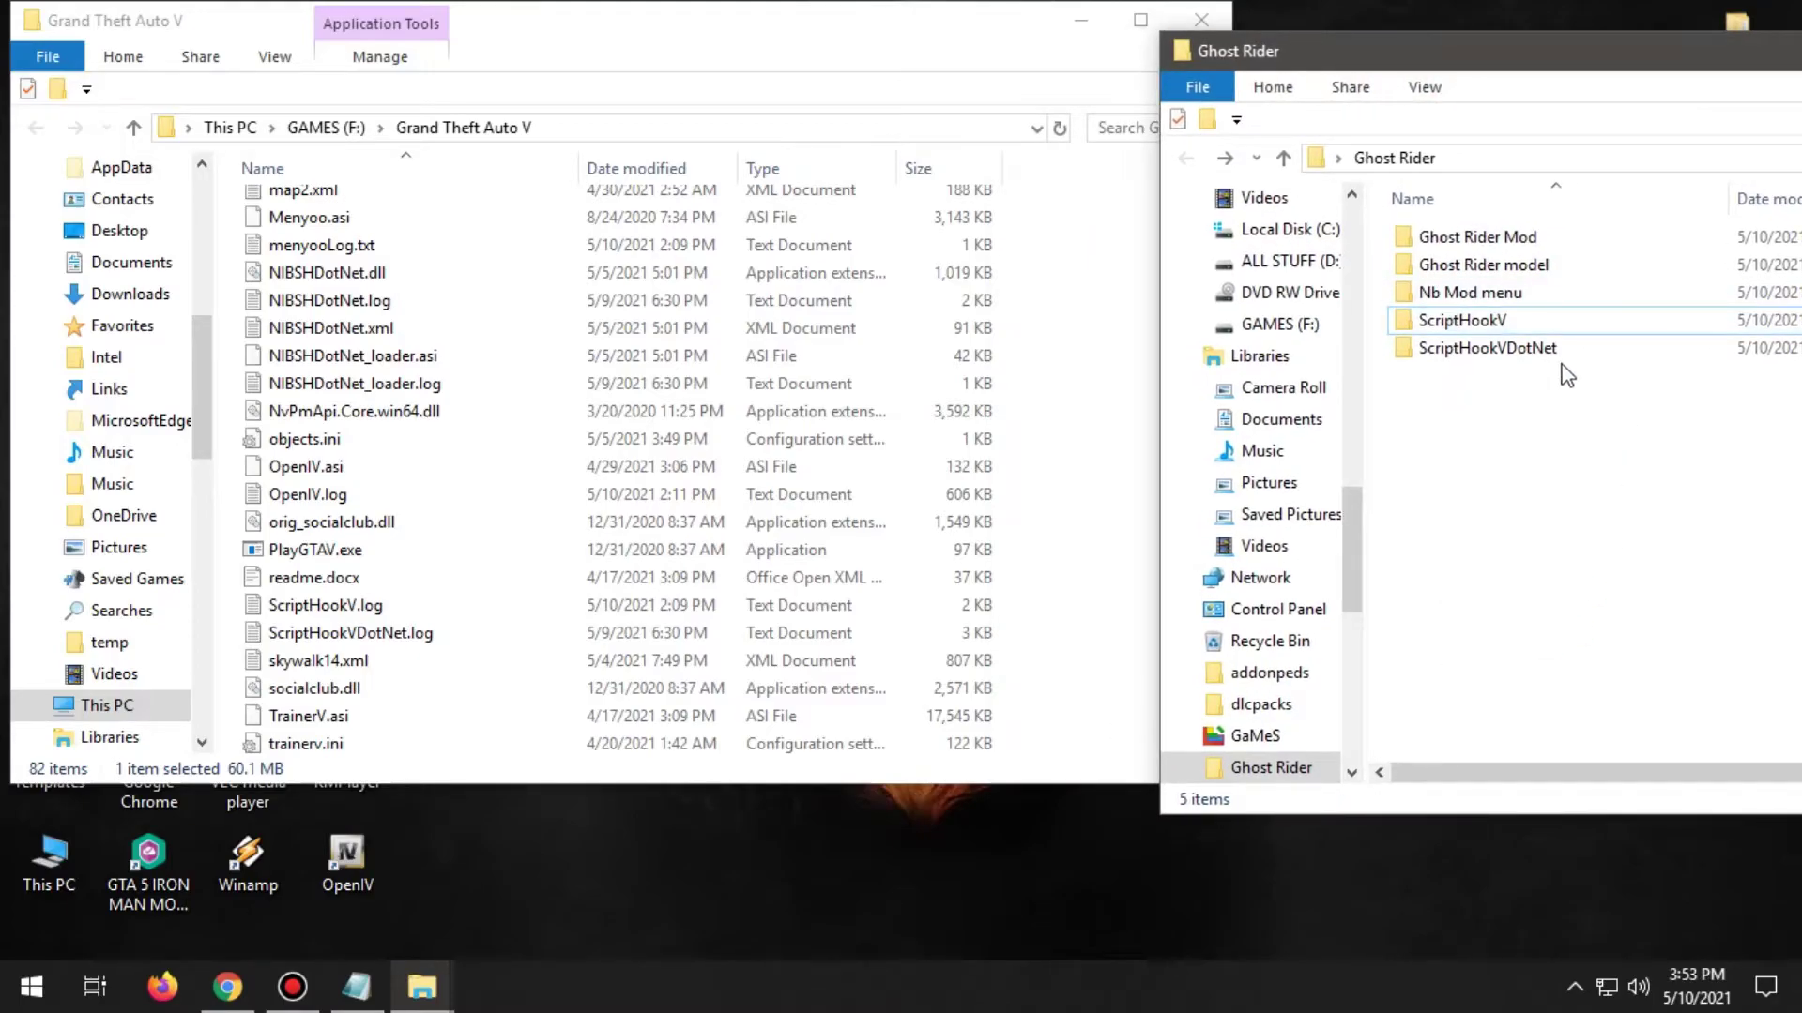
double_click(1485, 321)
drag(1477, 431, 1467, 227)
drag(1410, 293, 1084, 483)
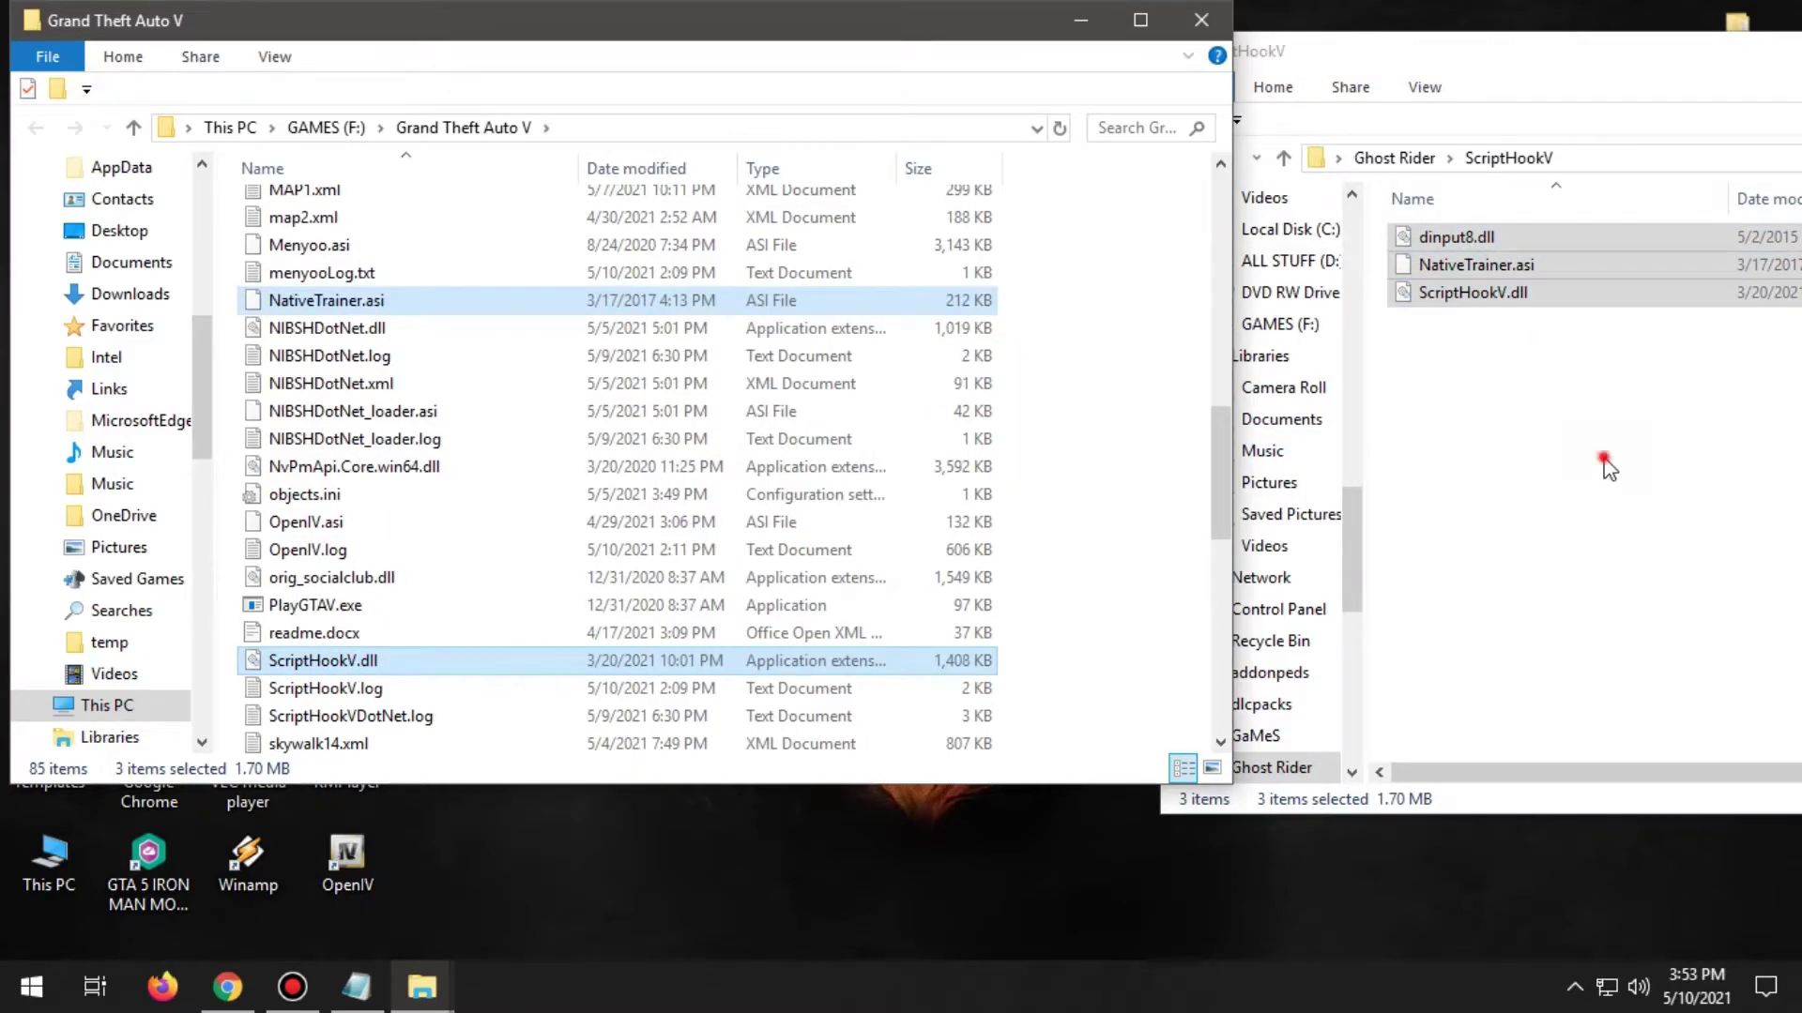
click(1606, 460)
Copy all the files from the ScriptHookVDotNet subfolder of Ghost Rider into the Grand Theft Auto V folder.
click(1187, 162)
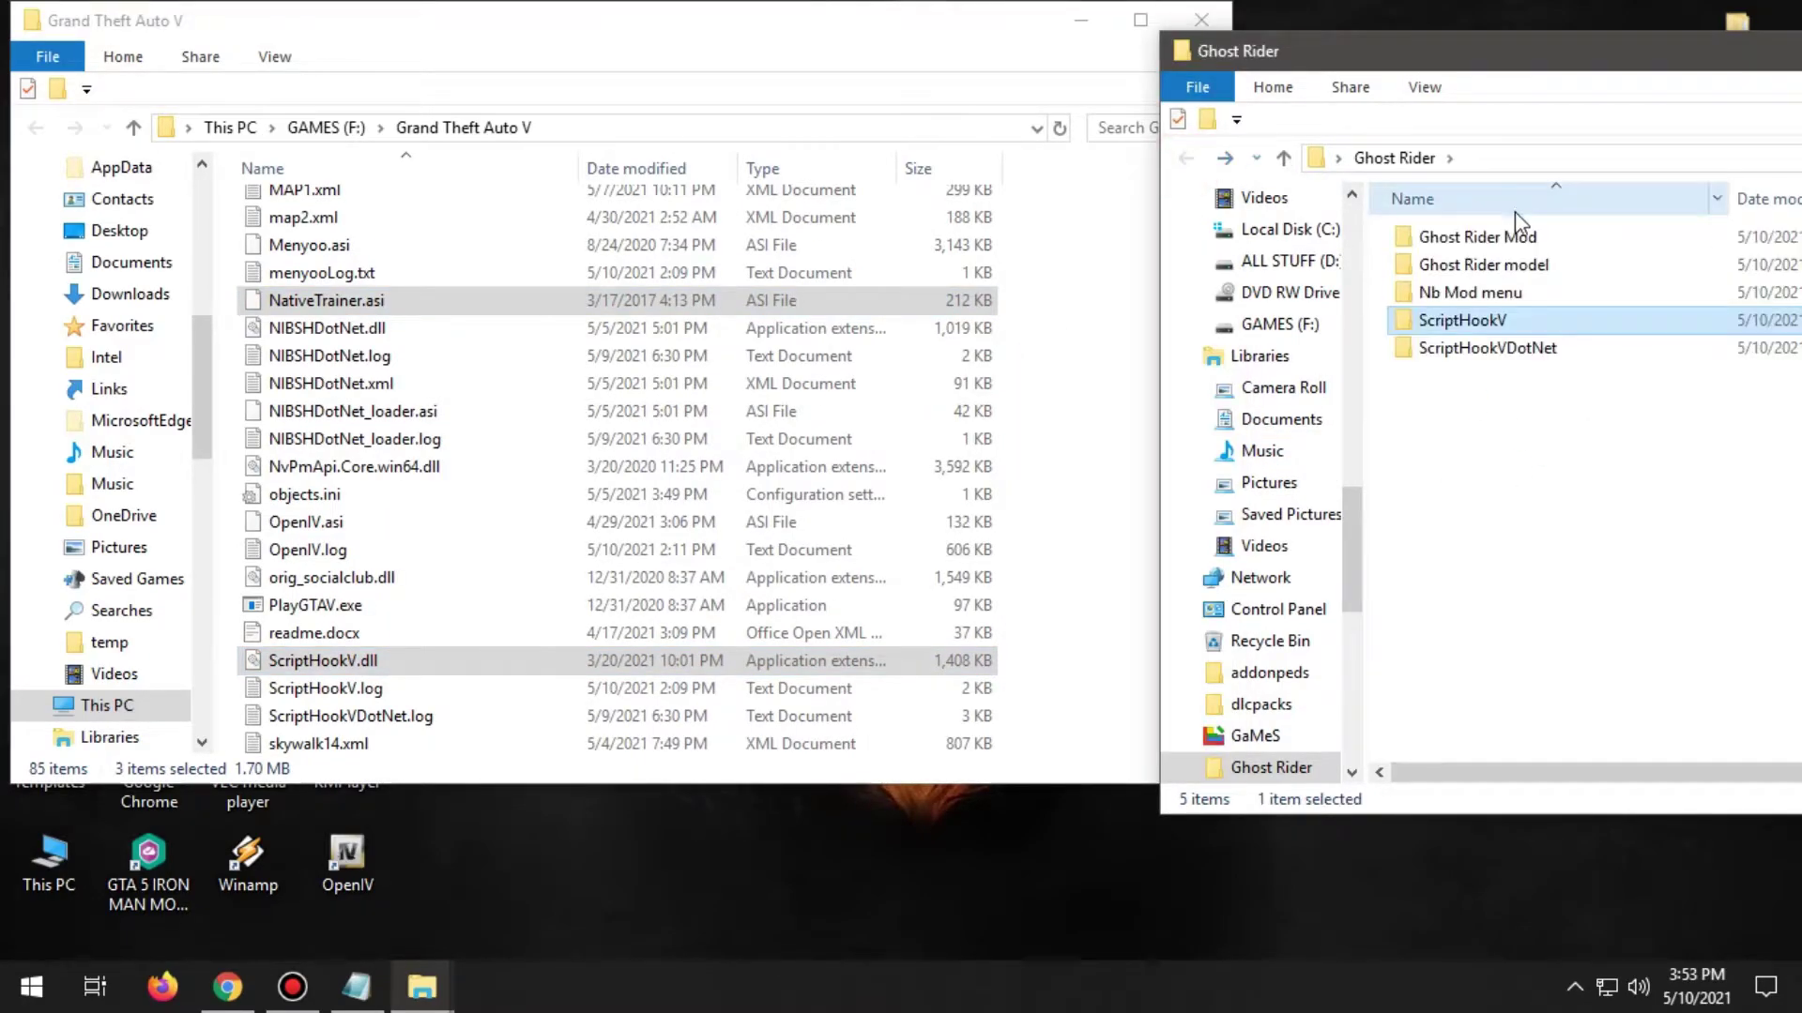
click(1539, 353)
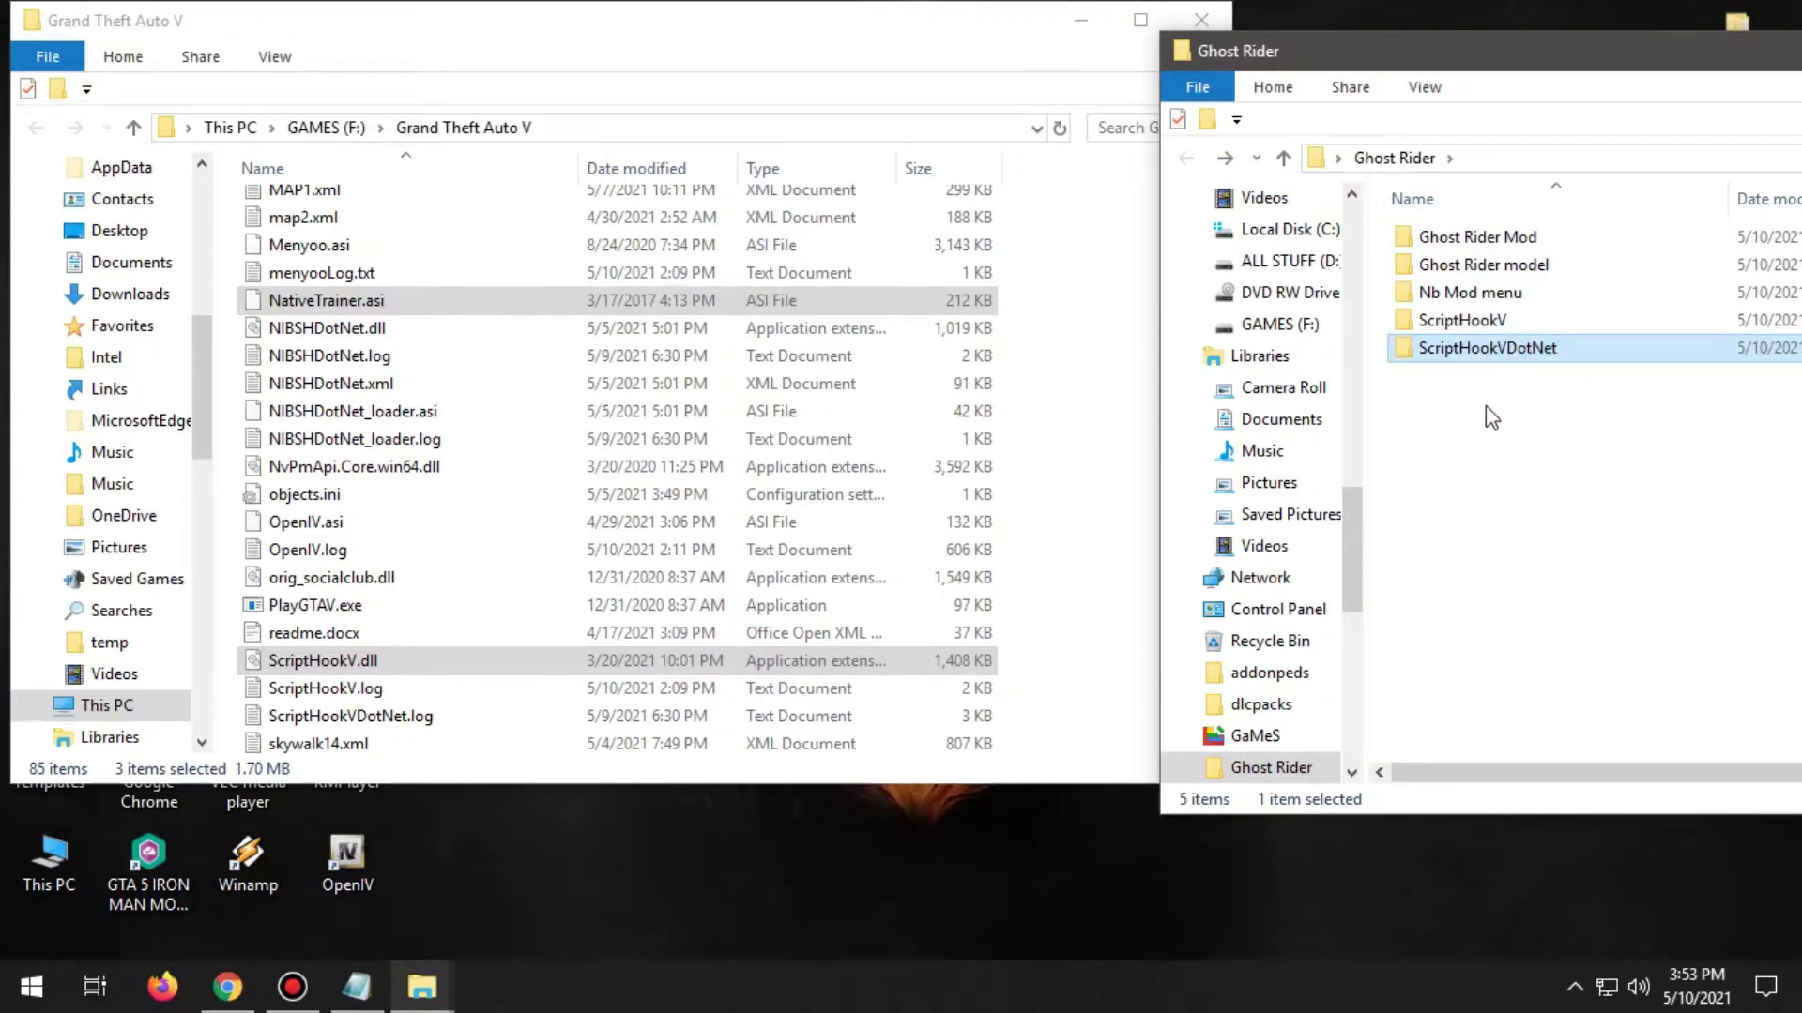
double_click(1483, 349)
drag(1482, 544, 1110, 531)
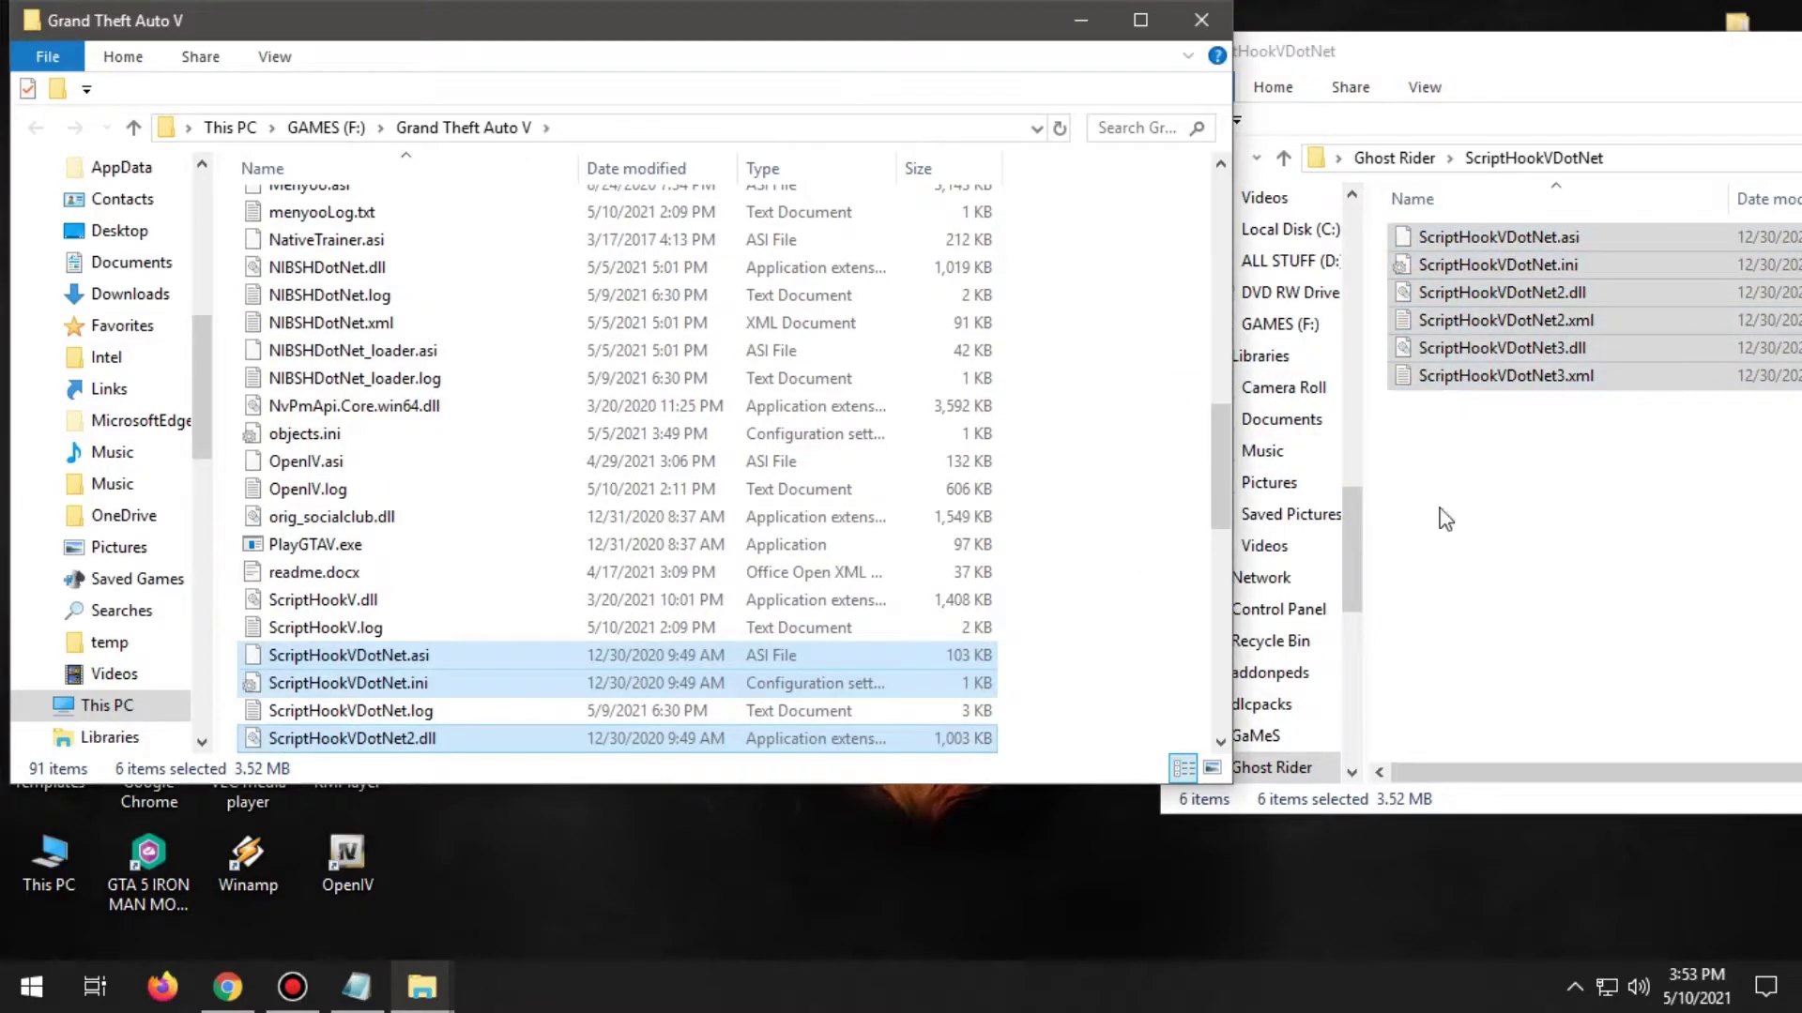
click(1684, 547)
Return to the Ghost Rider folder, close it and the Grand Theft Auto V folder, and refresh the desktop.
click(1185, 162)
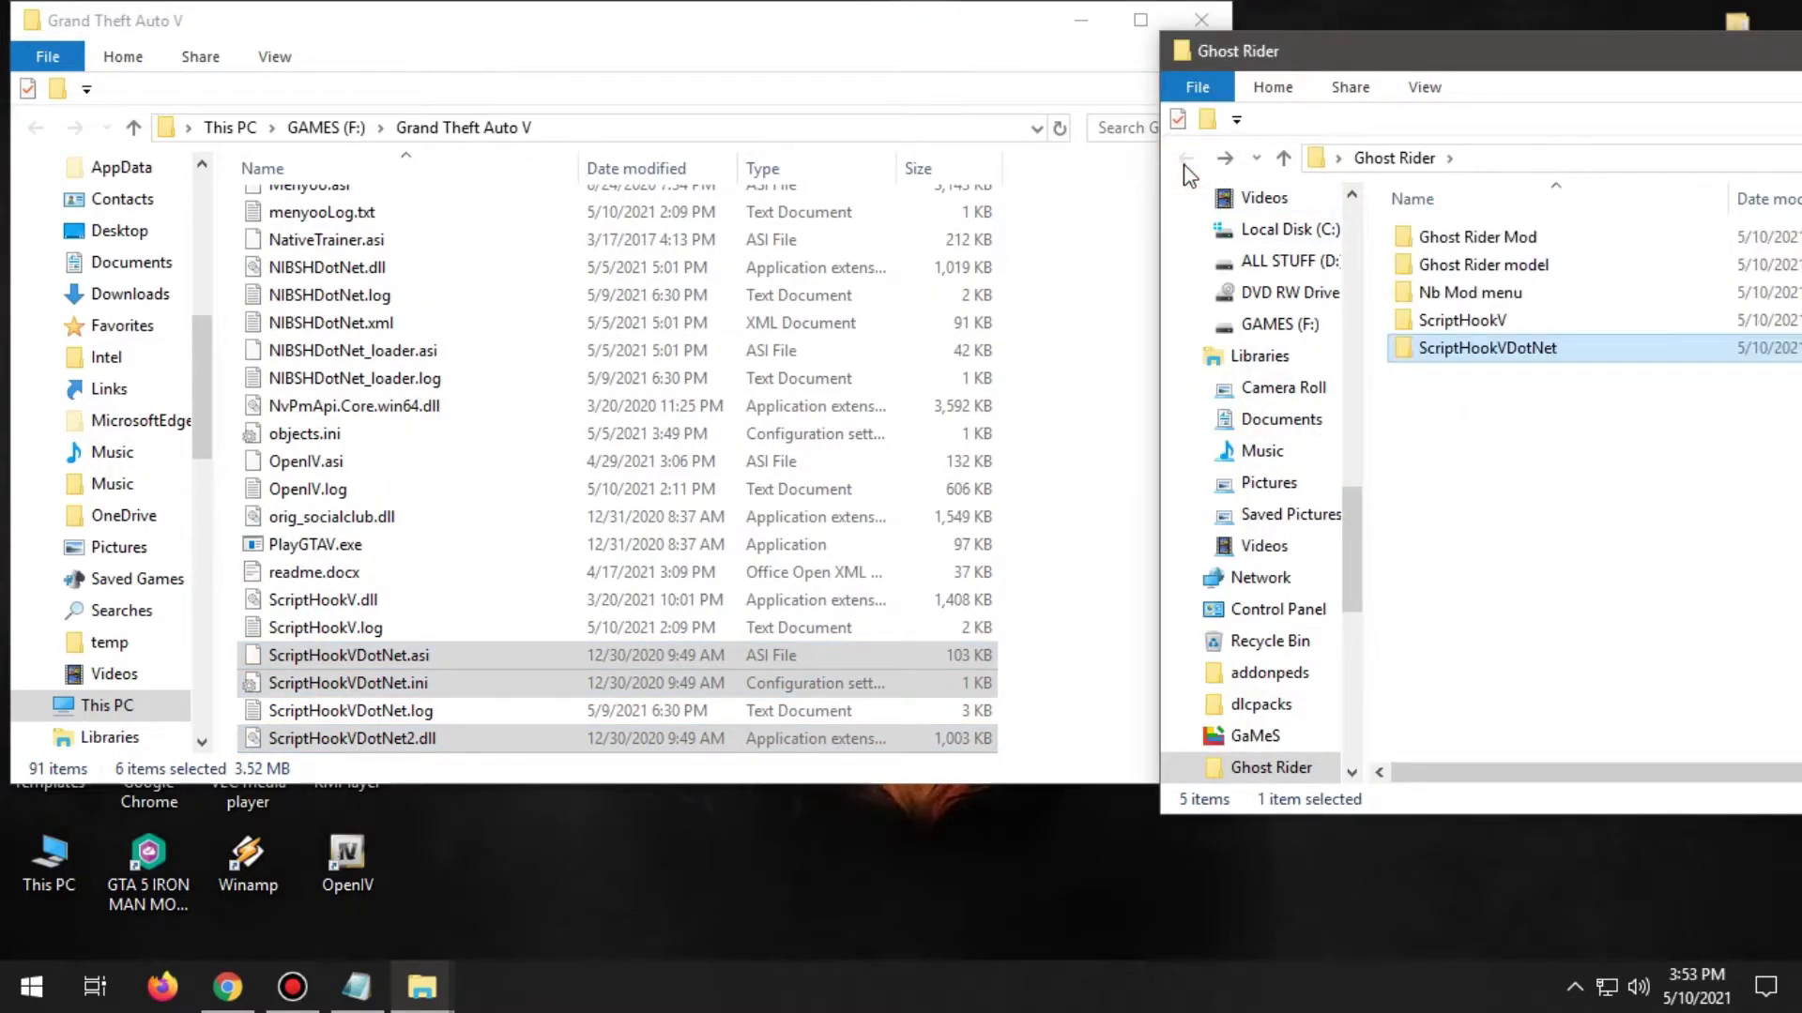
click(1486, 477)
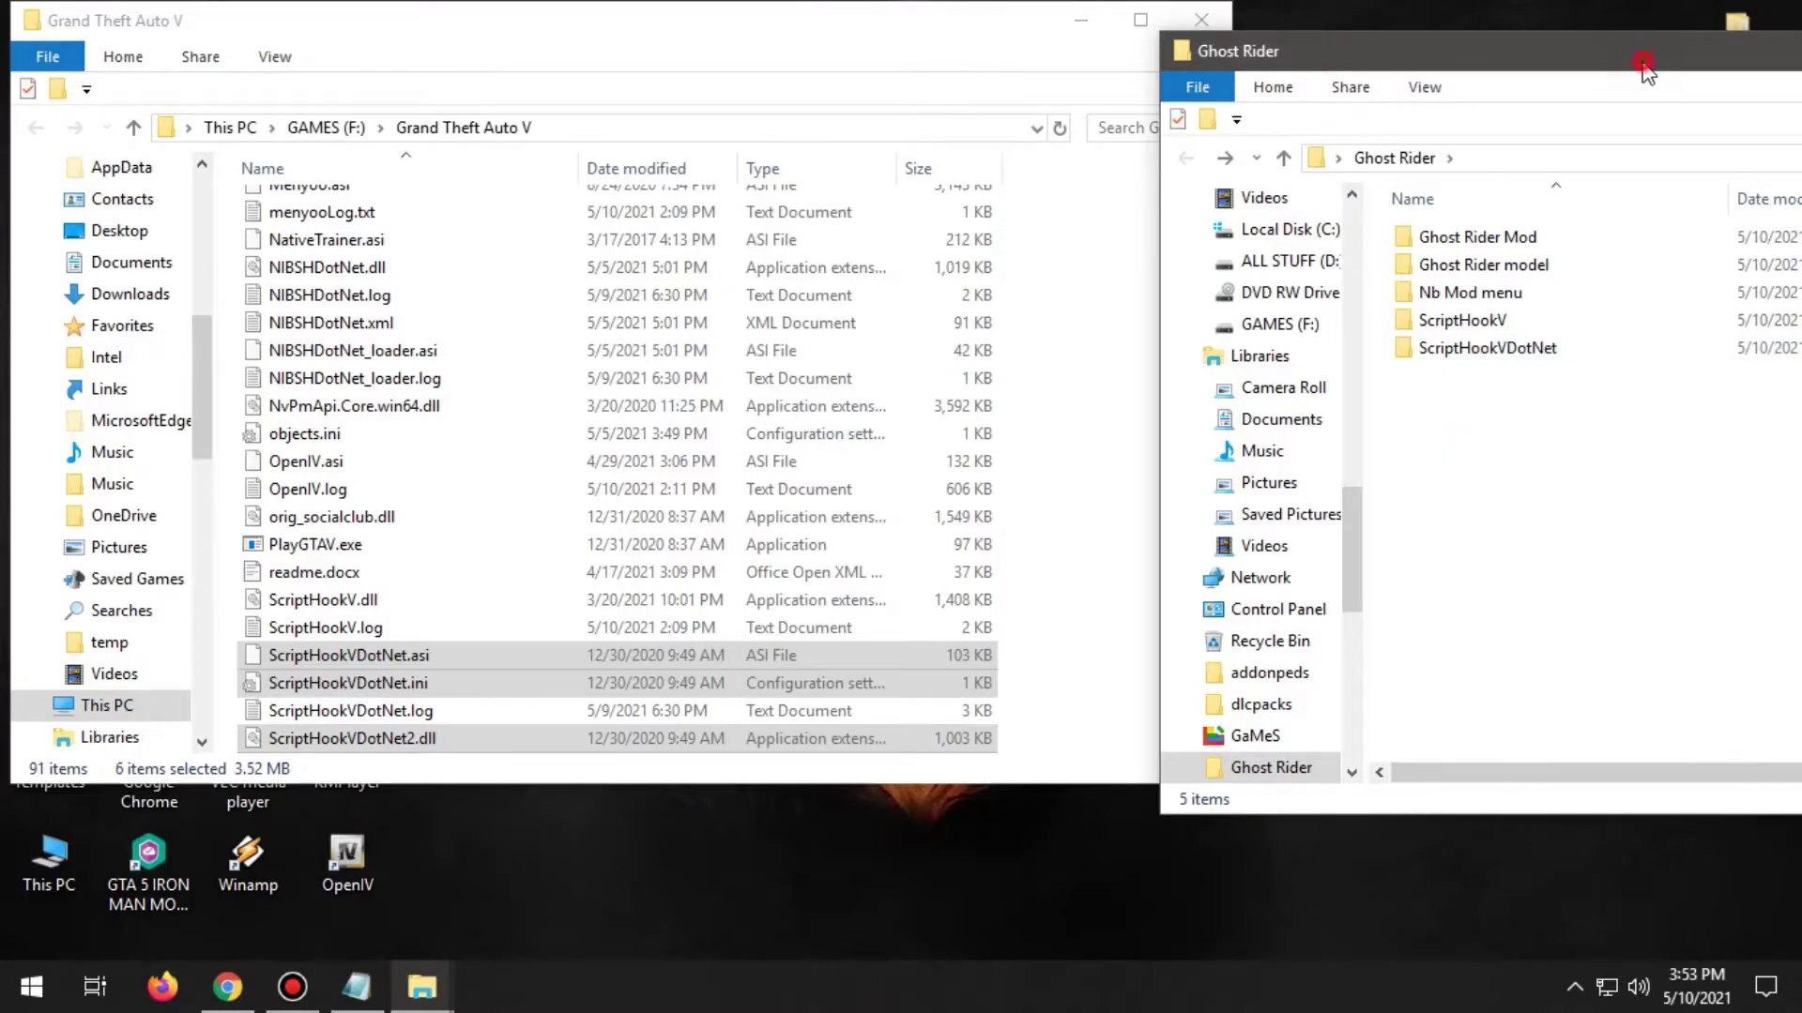
drag(1648, 73, 1307, 77)
drag(1591, 49, 1456, 49)
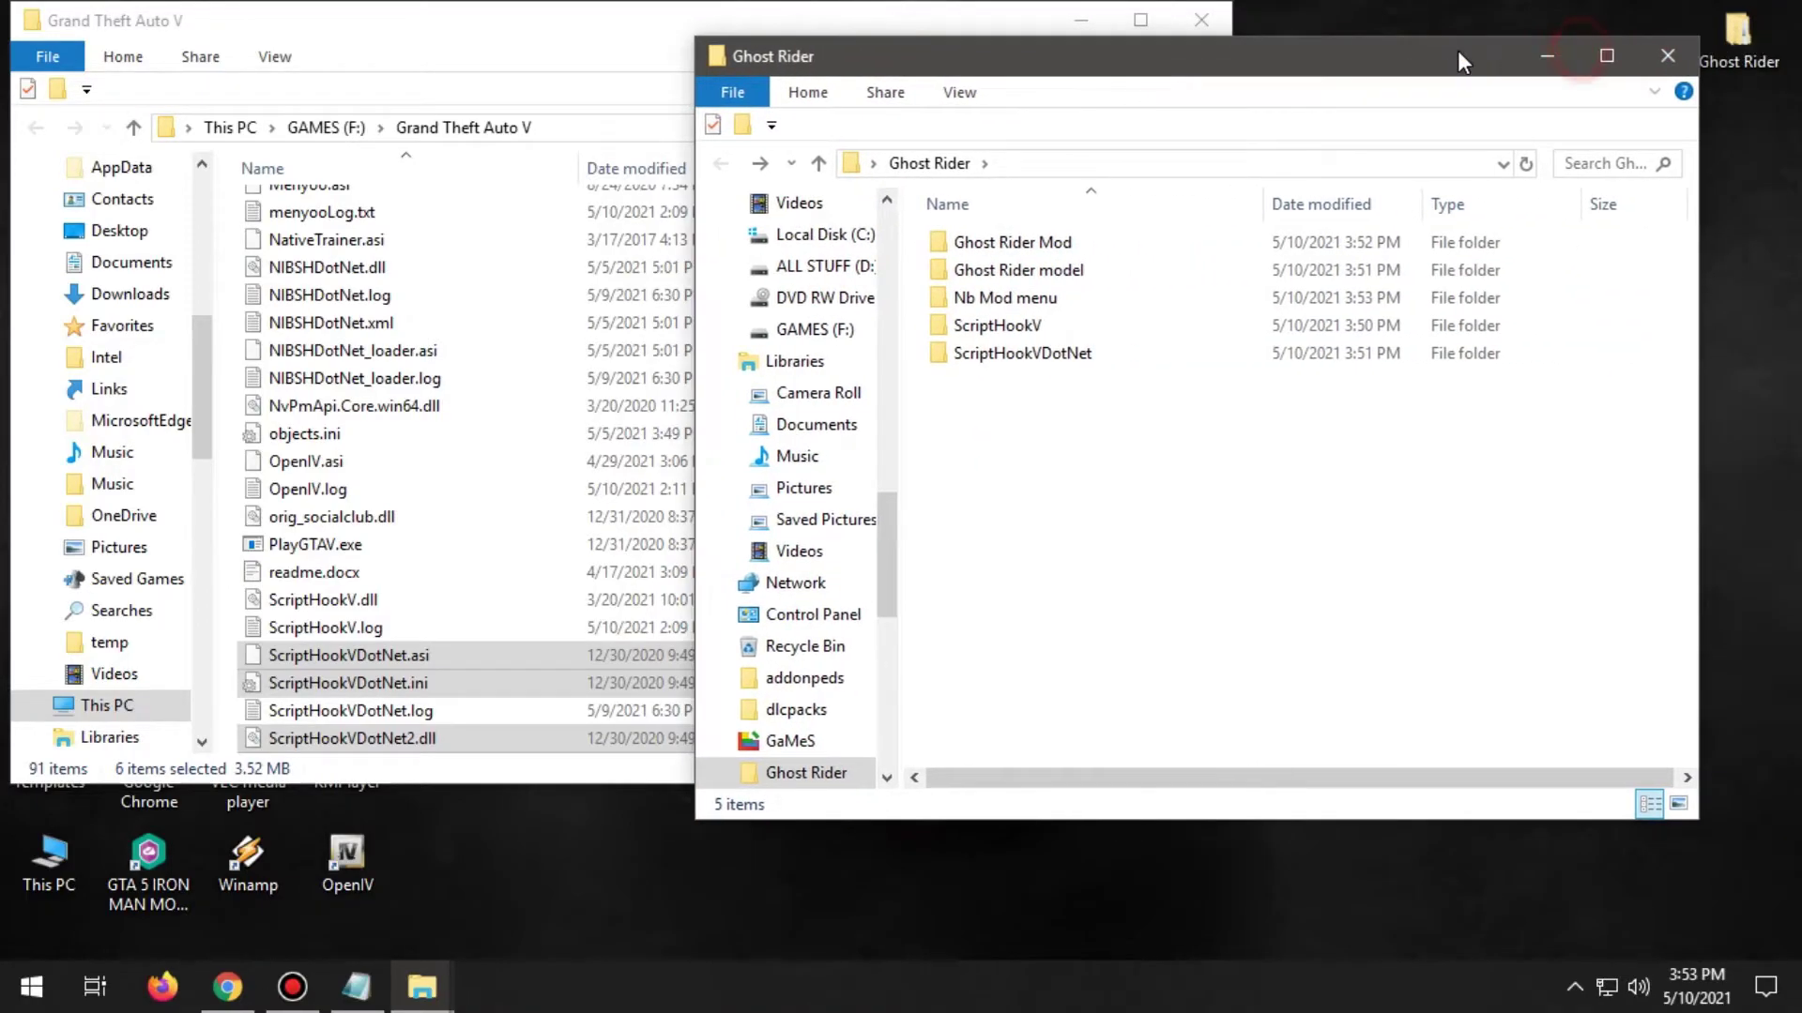
click(1695, 52)
click(1190, 24)
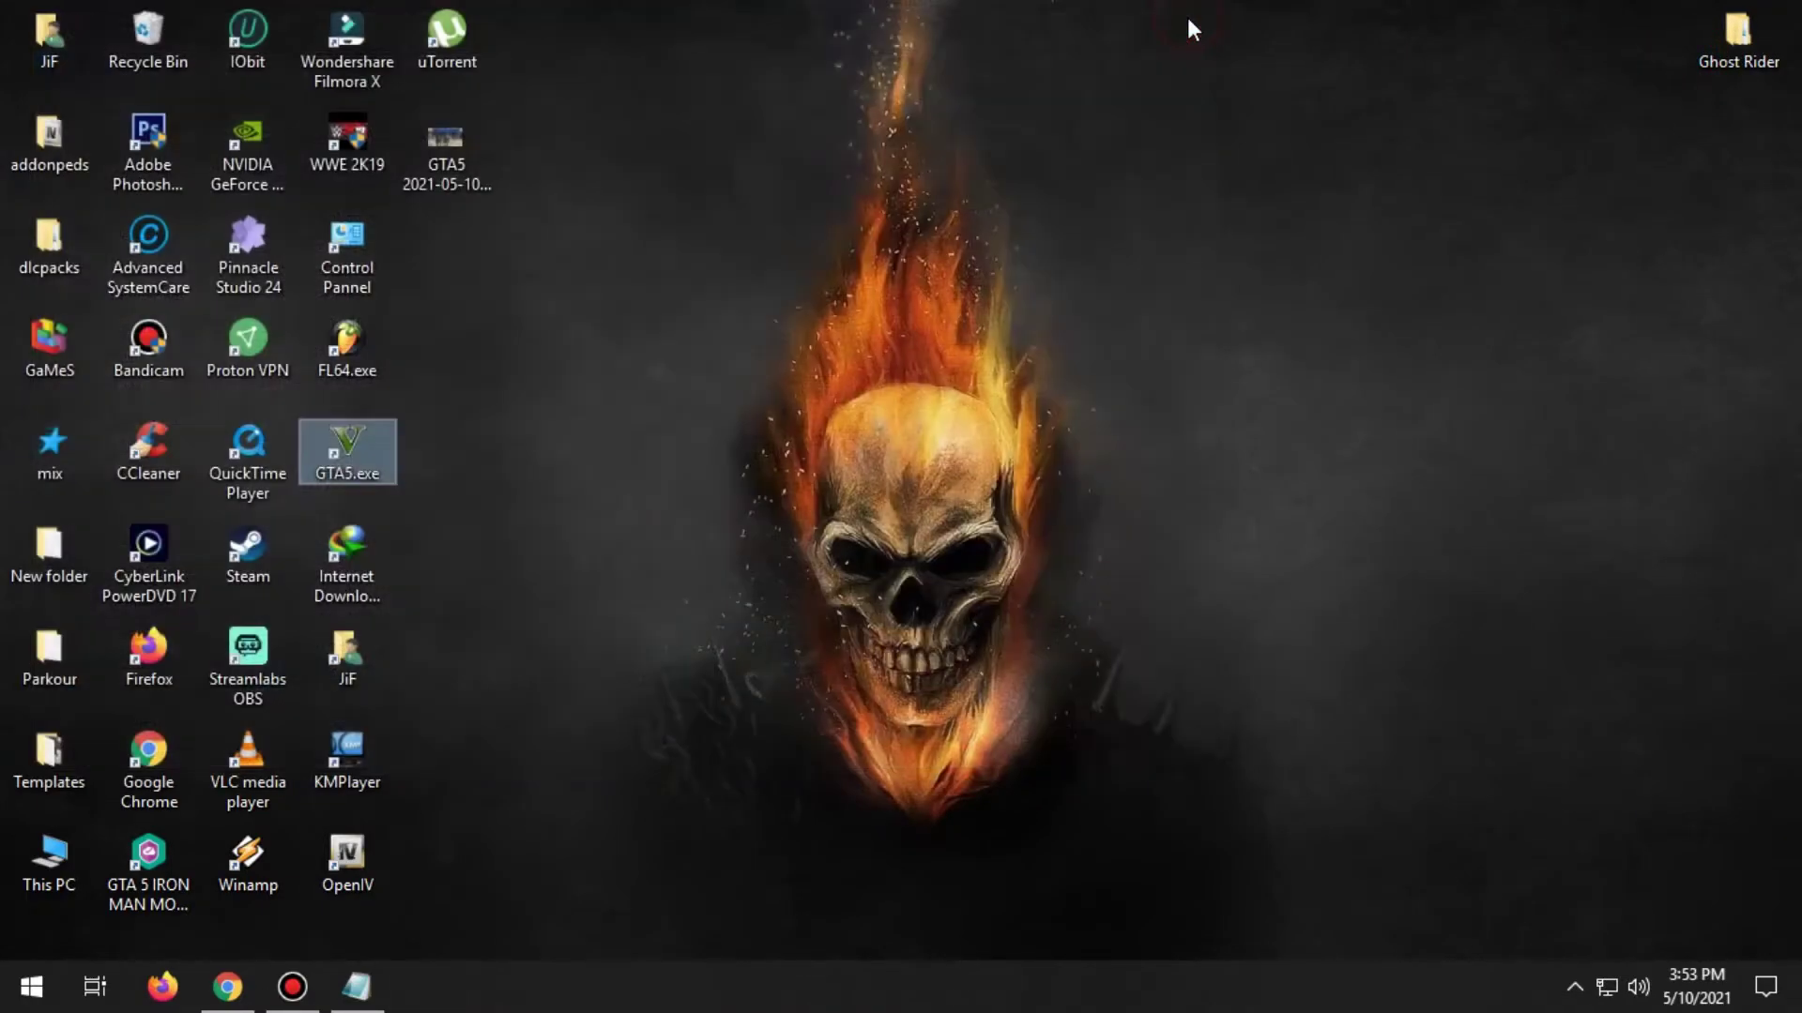
right_click(1190, 139)
click(1250, 216)
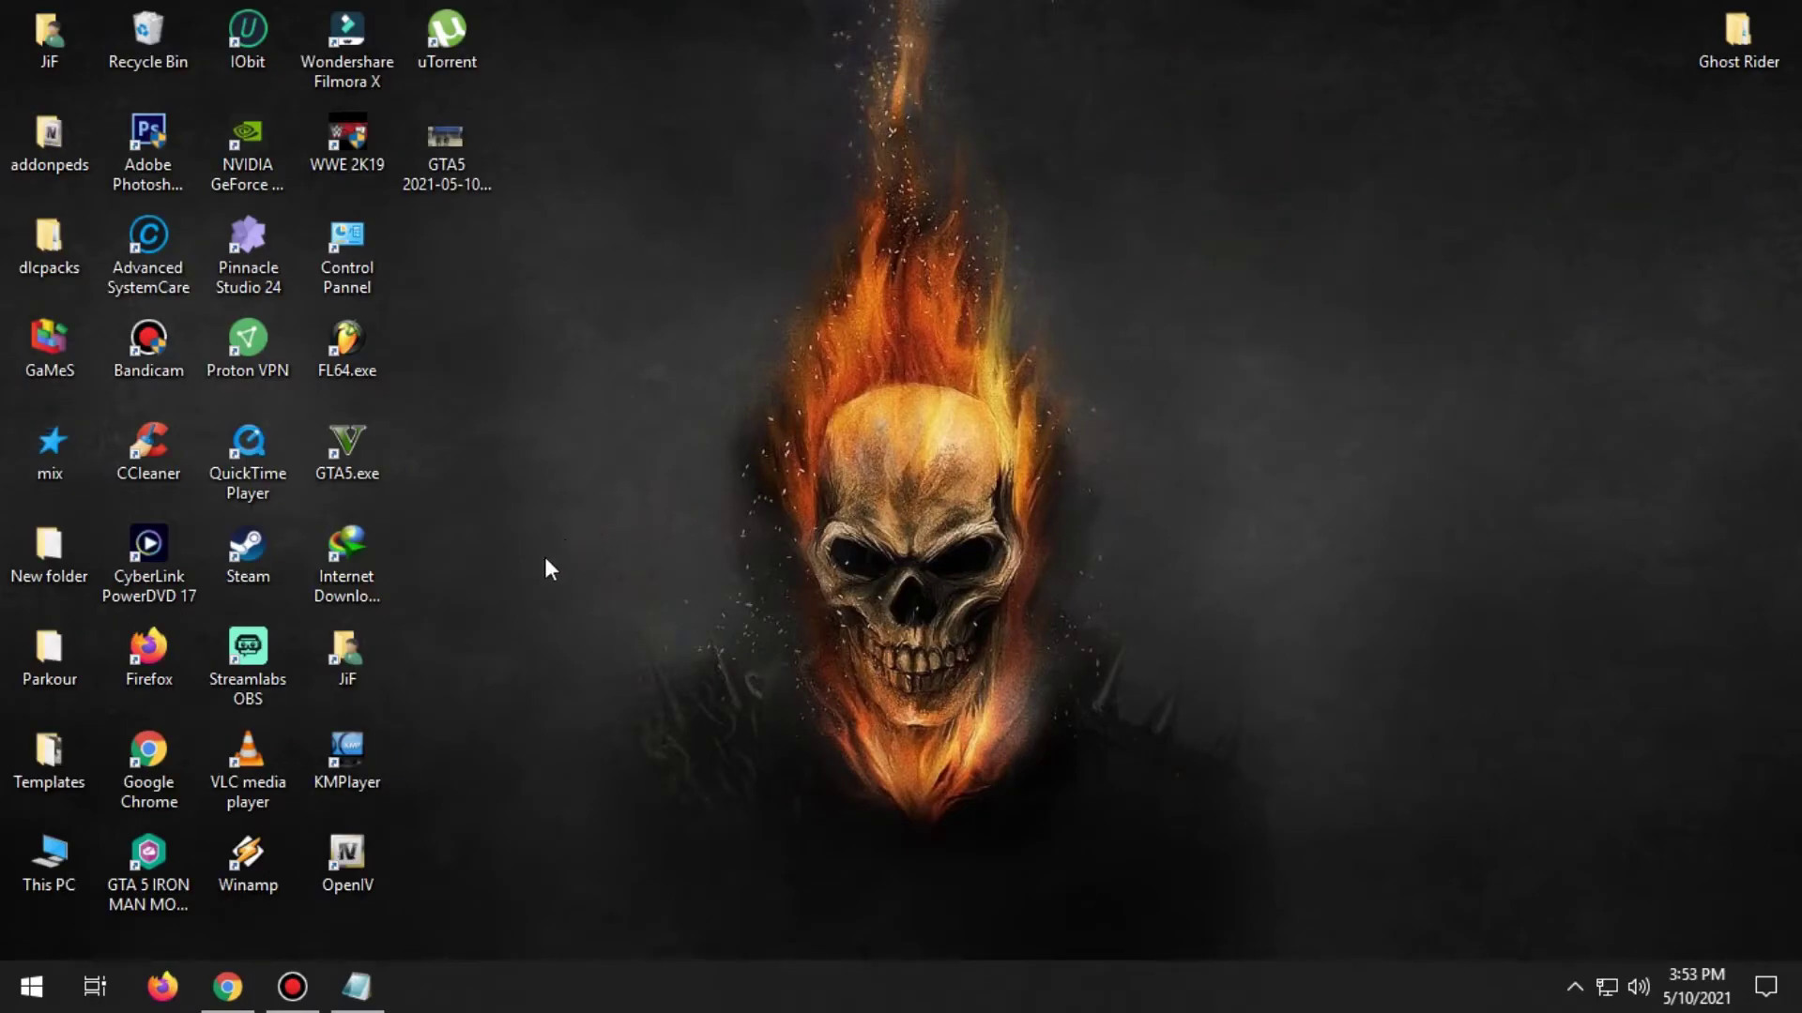
Launch OpenIV for Grand Theft Auto V on Windows and enable edit mode, accepting the automatic saving of changes.
double_click(353, 876)
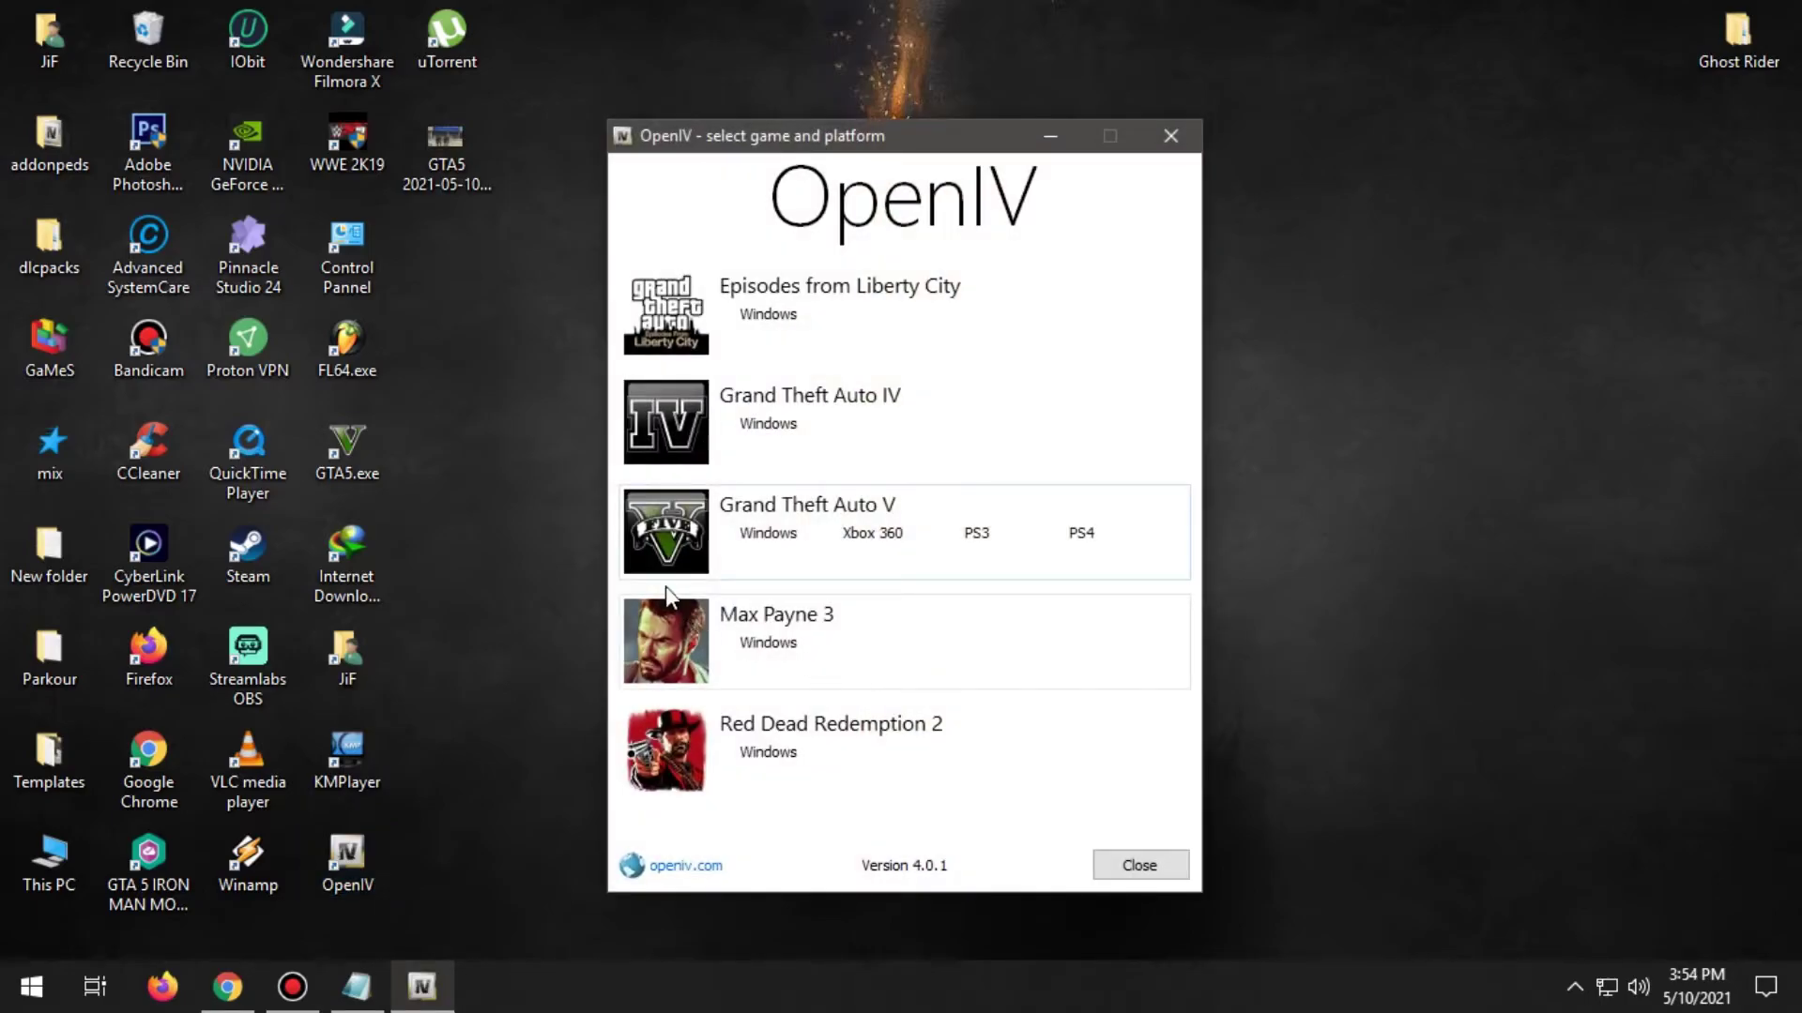
click(652, 525)
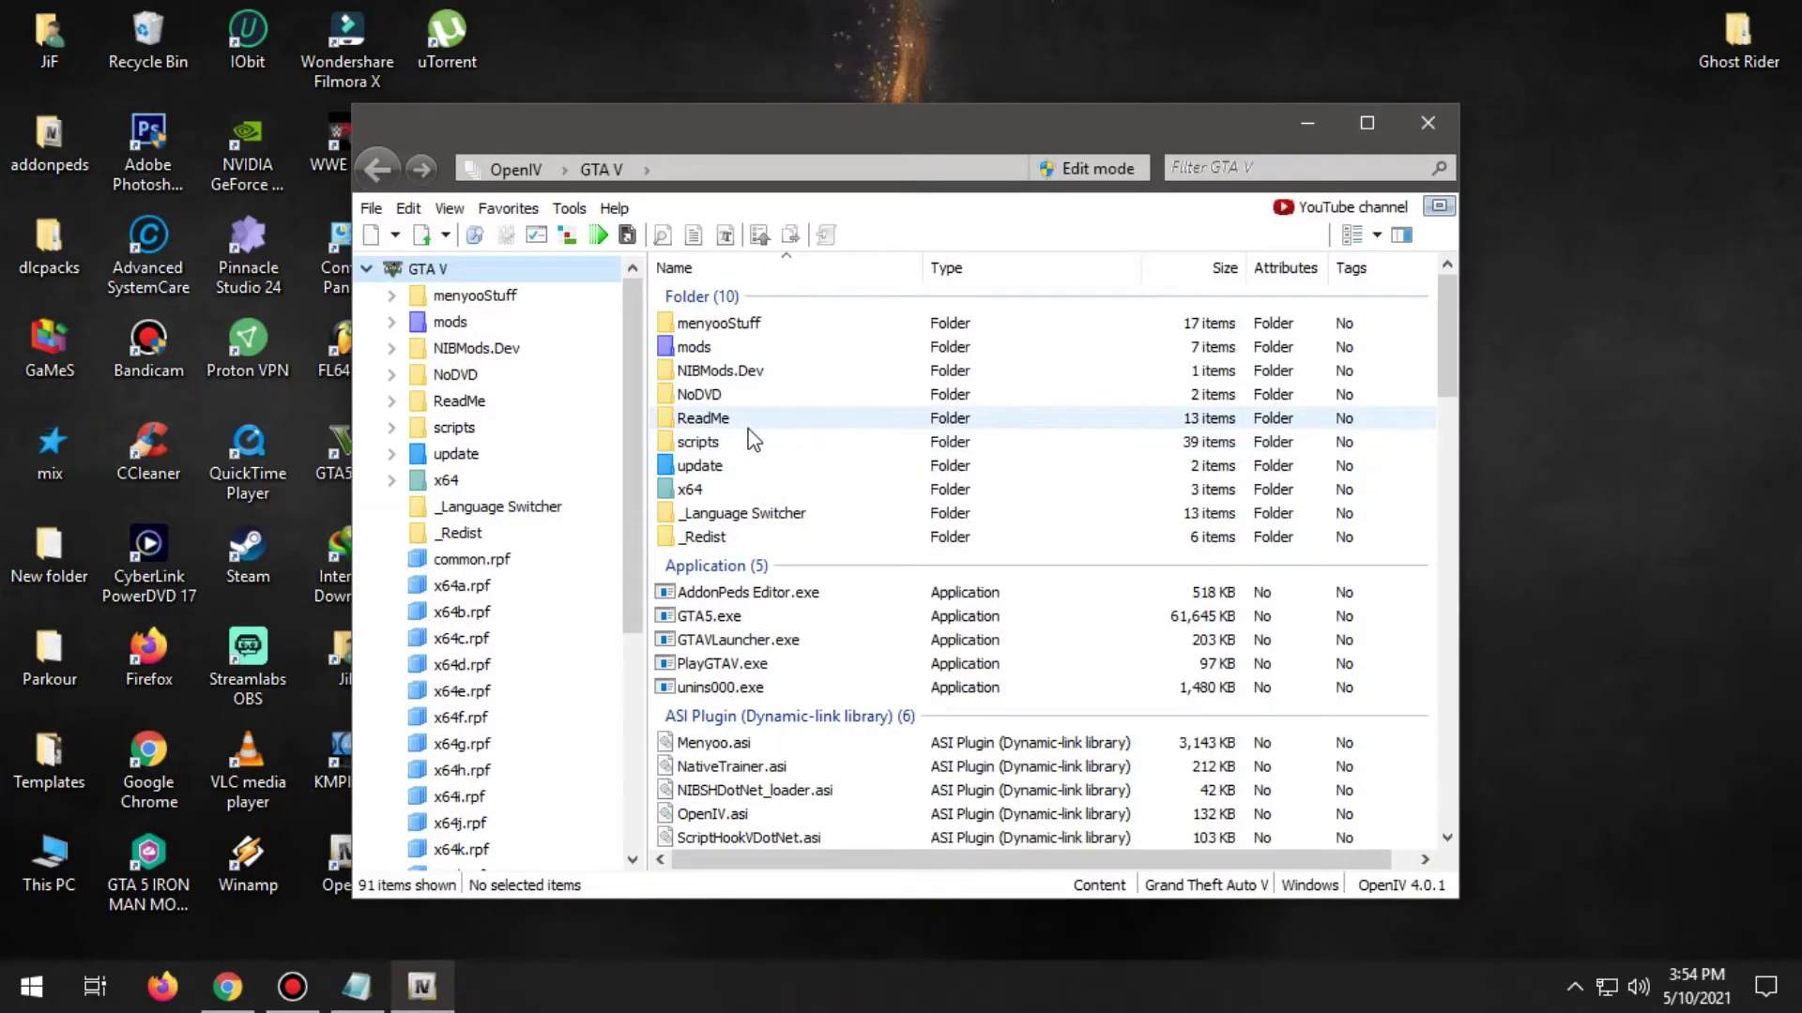
drag(994, 117, 1046, 119)
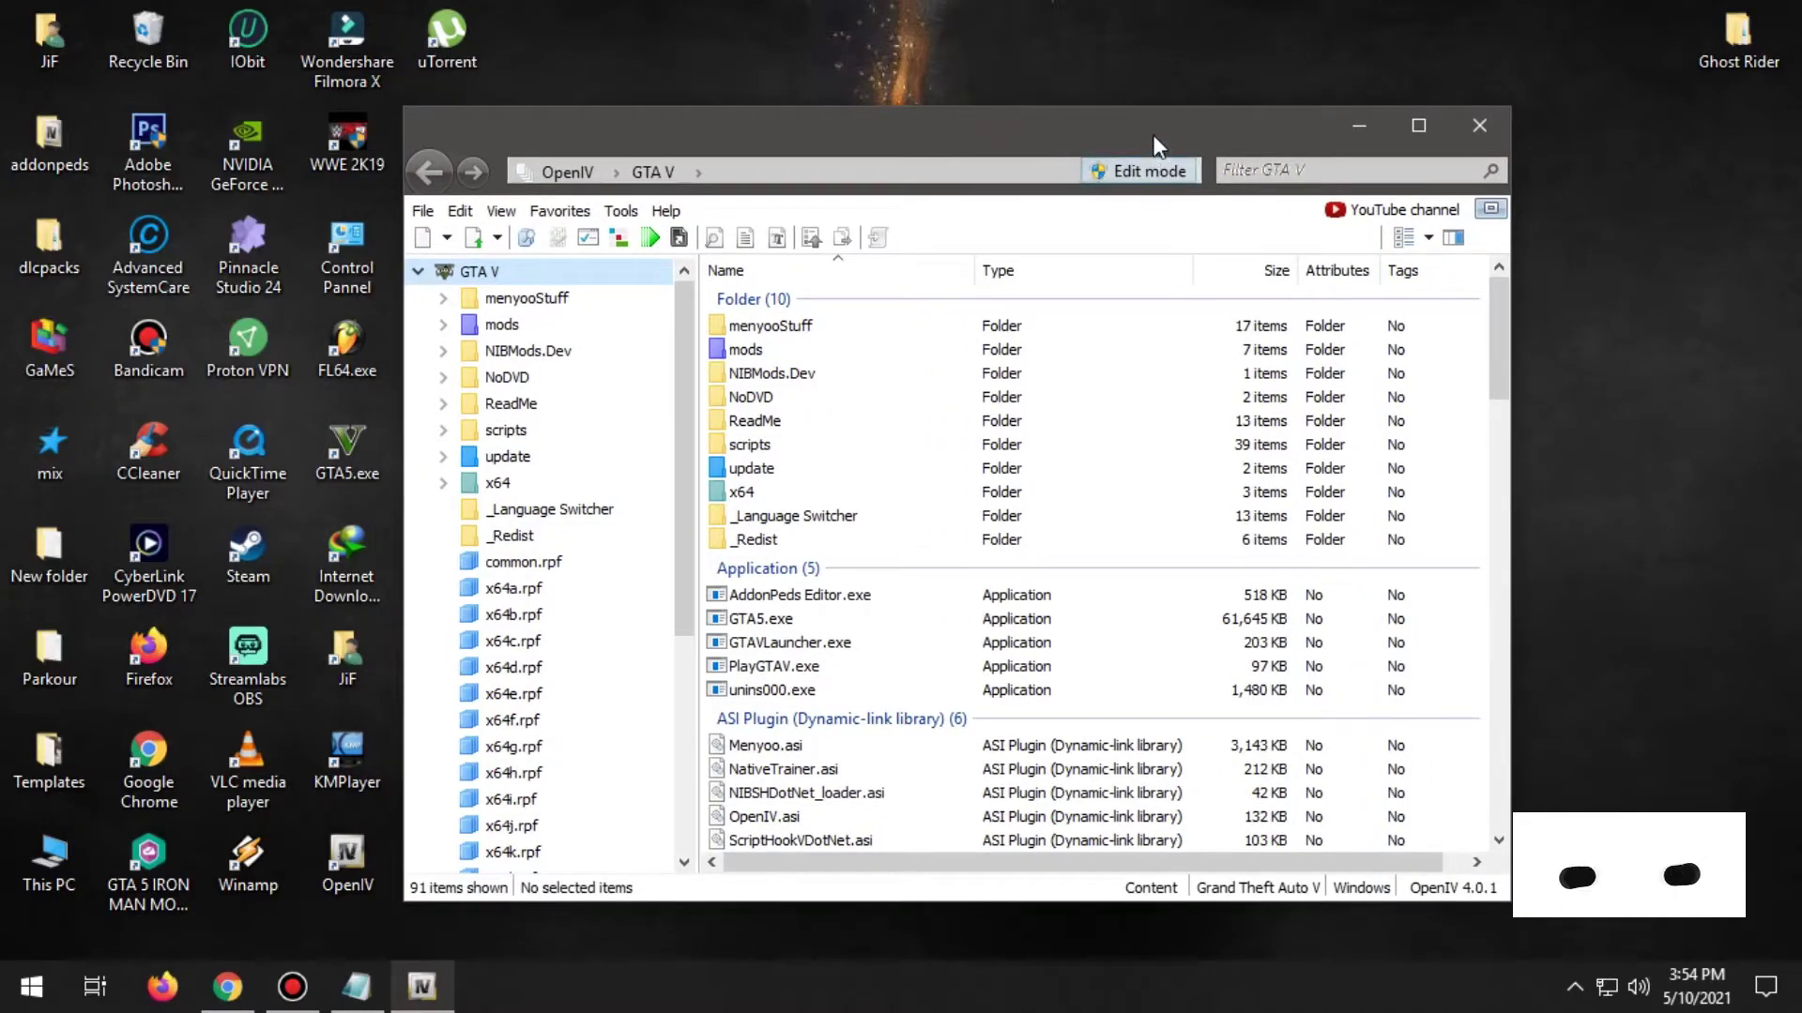
click(1140, 171)
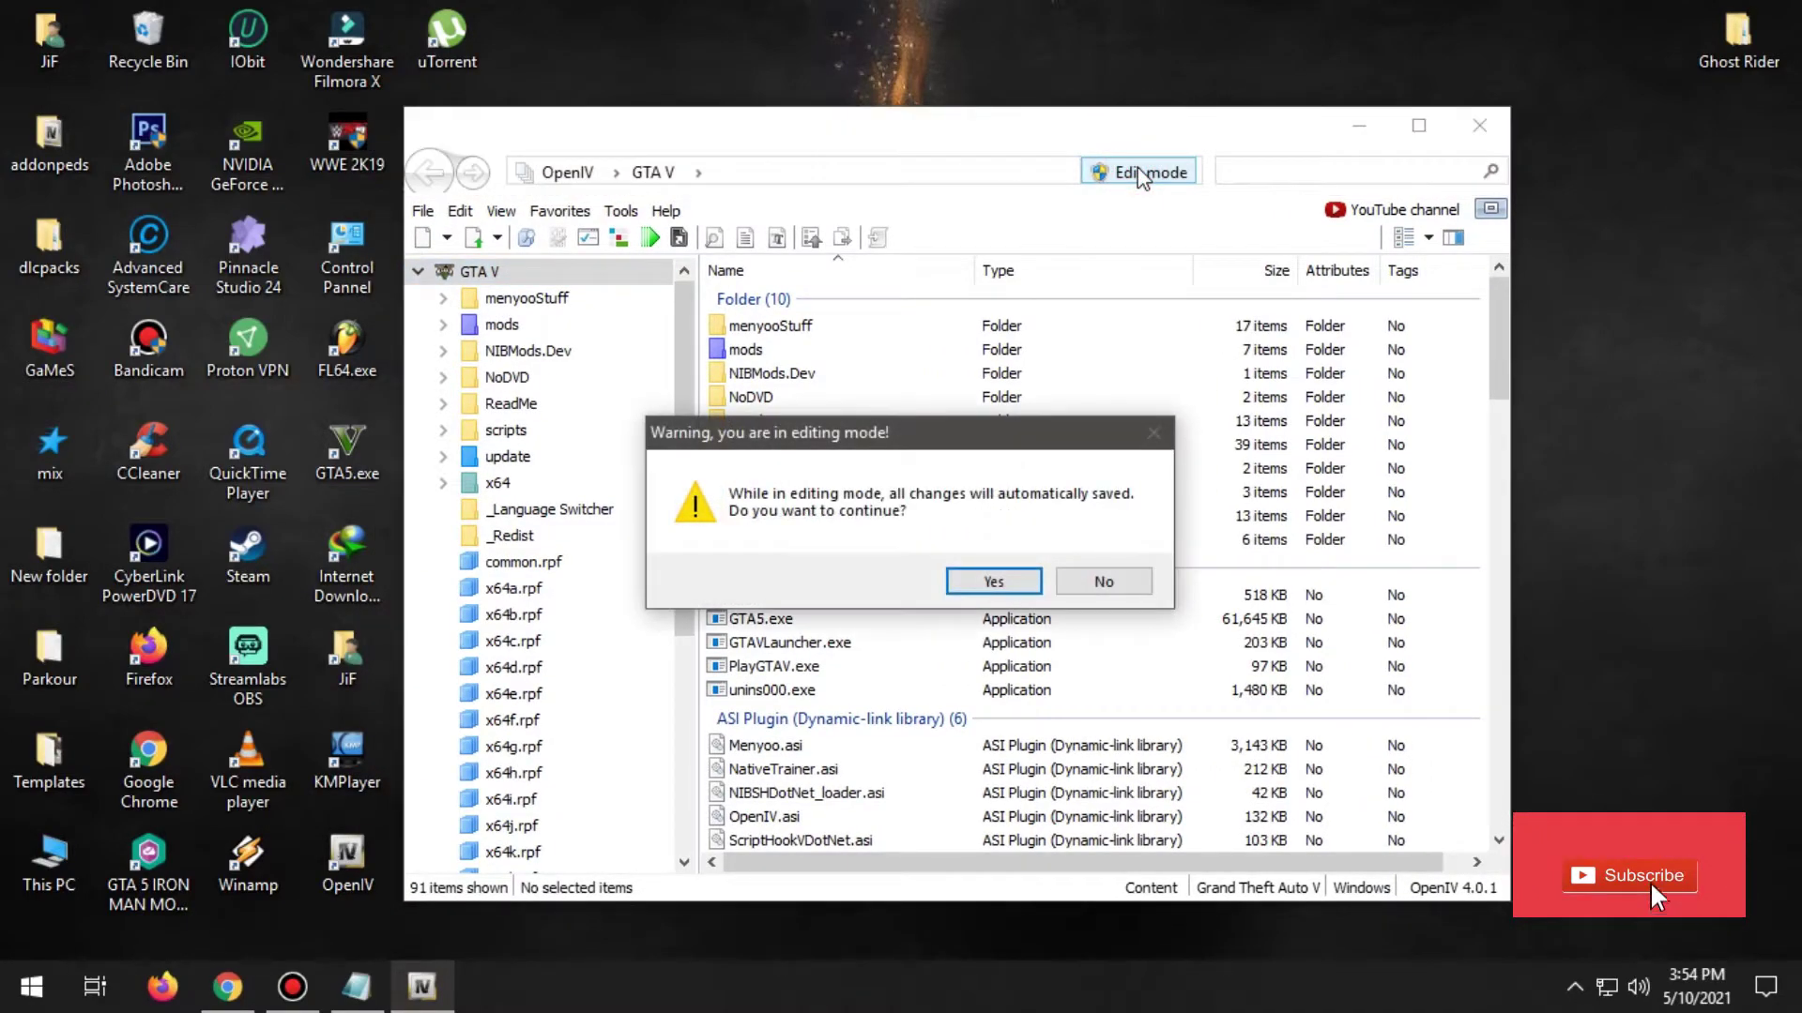
click(1007, 577)
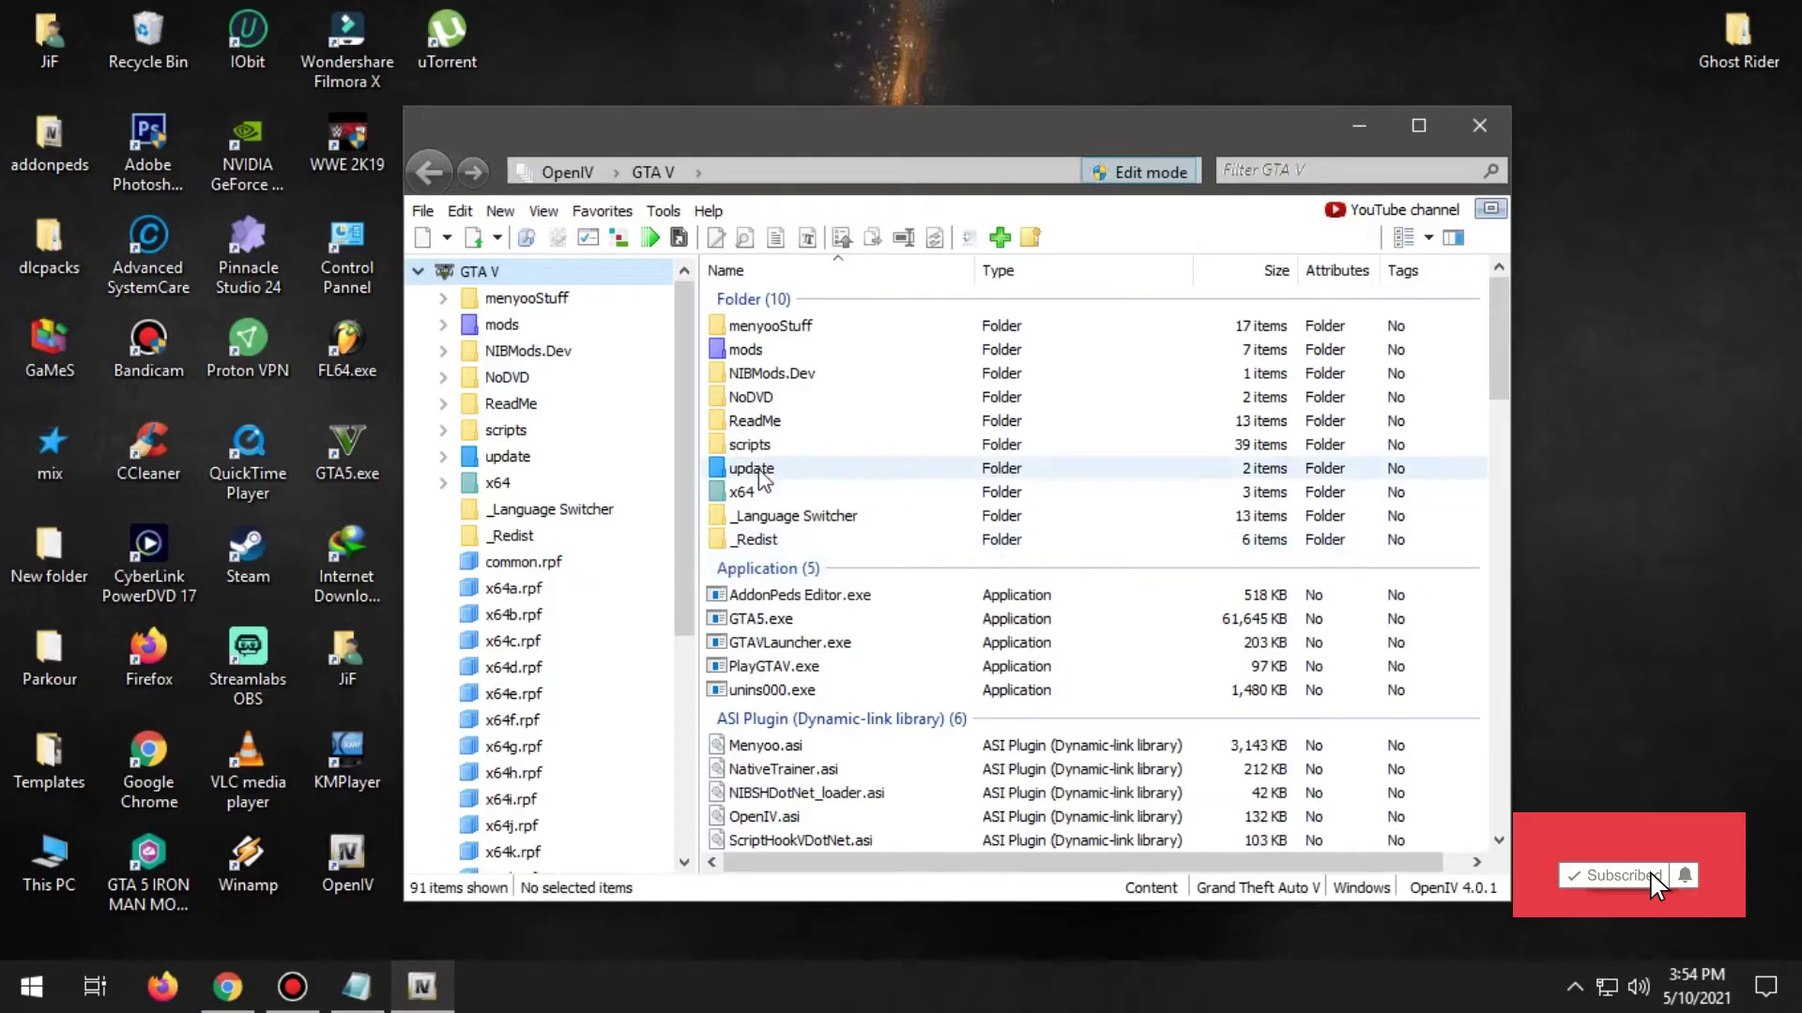
Load GhostRiderV - Full setup.oiv from the desktop's Ghost Rider\Ghost Rider Mod folder into the package installer.
click(616, 238)
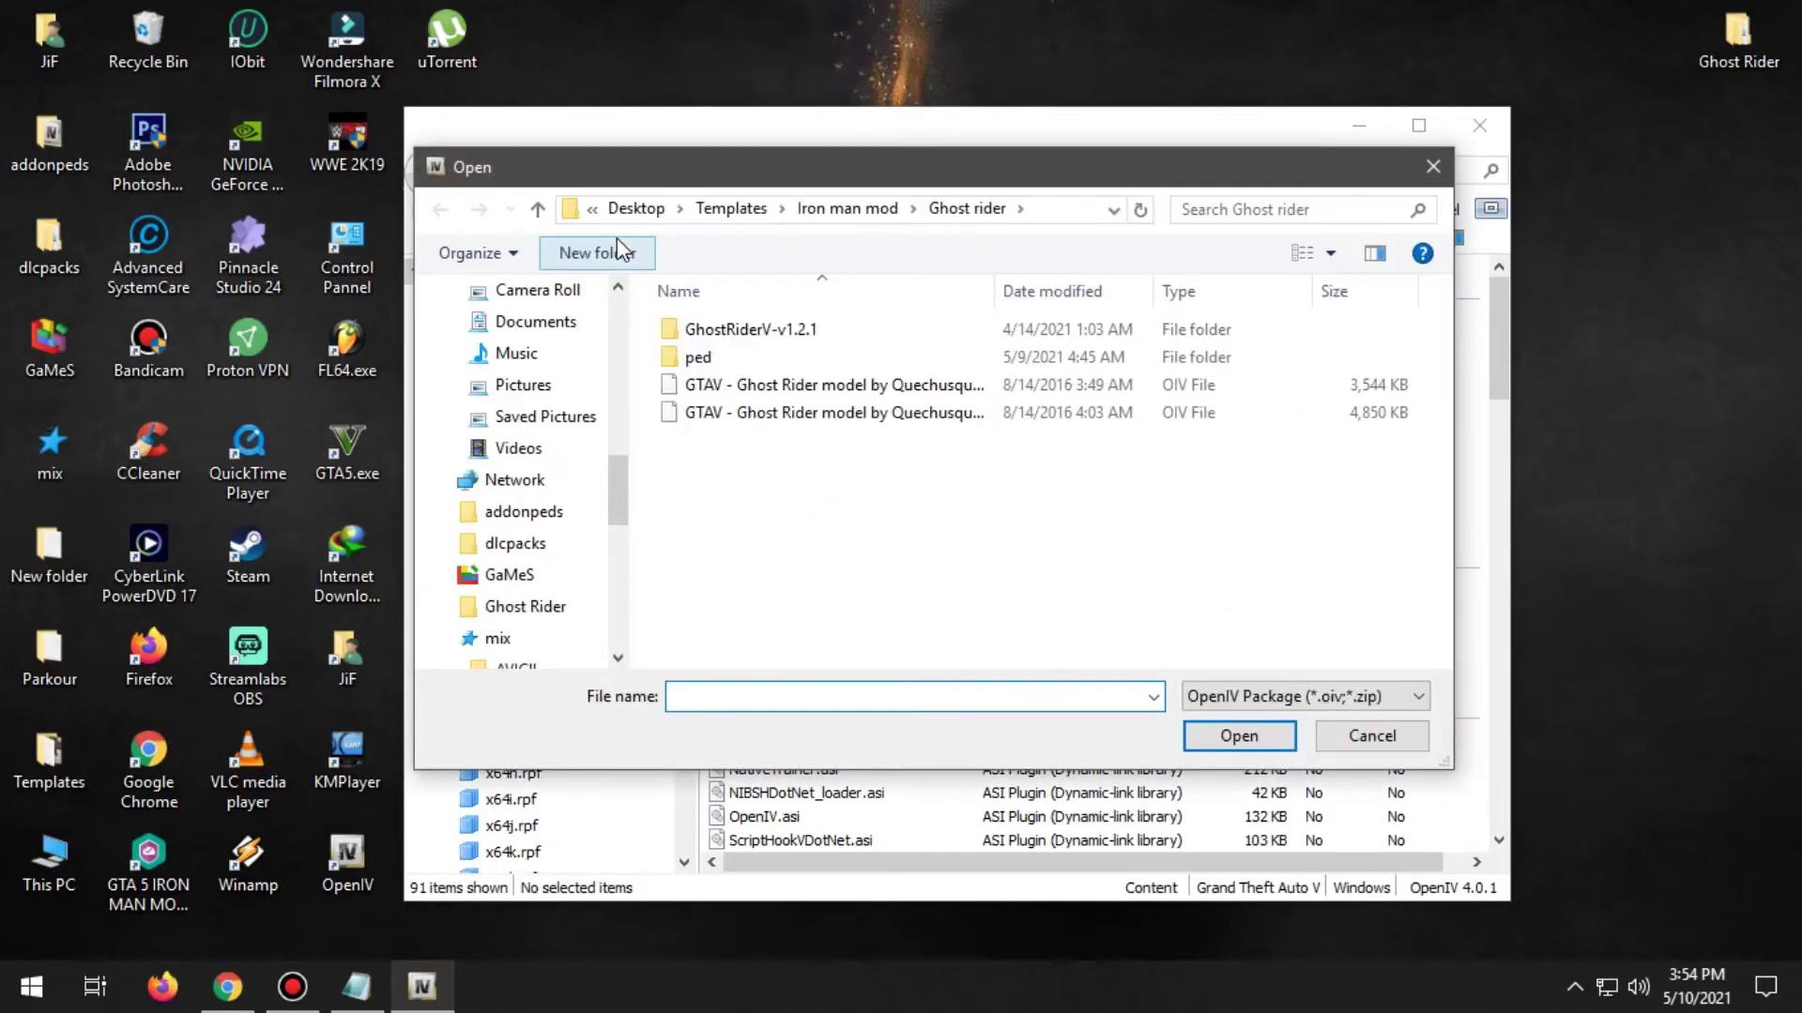
click(627, 207)
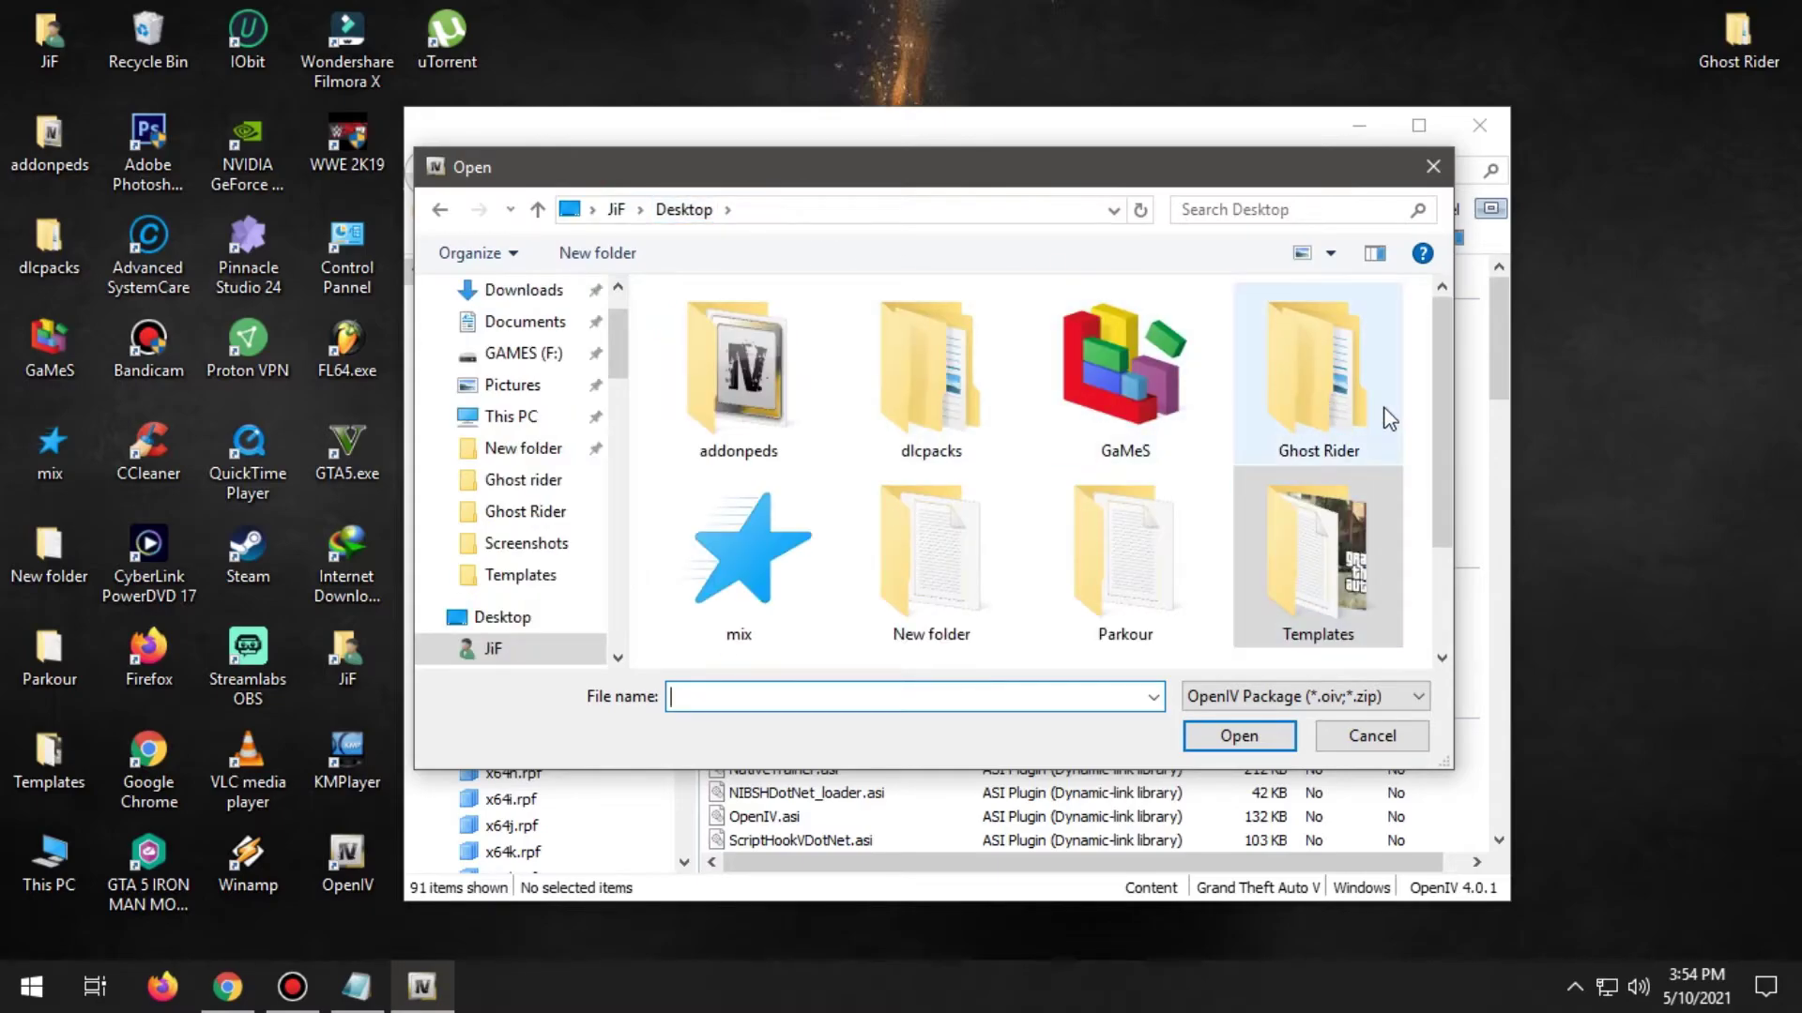
click(1387, 416)
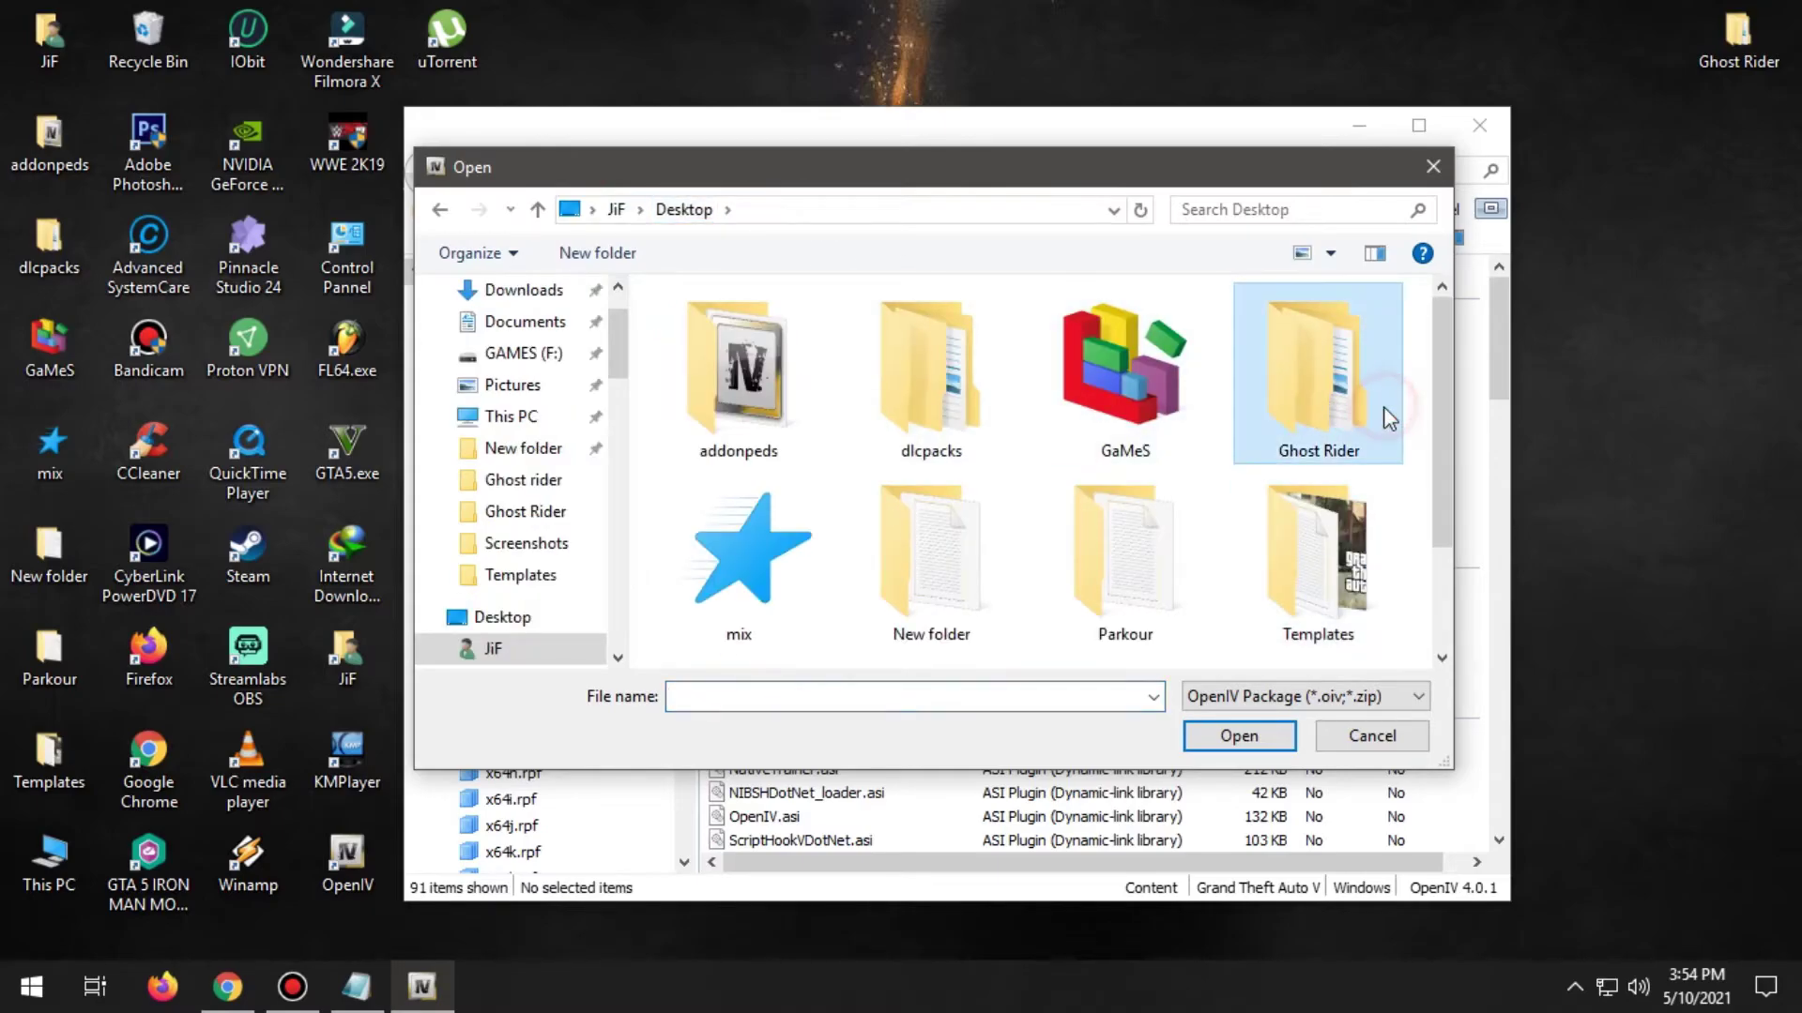
double_click(1351, 356)
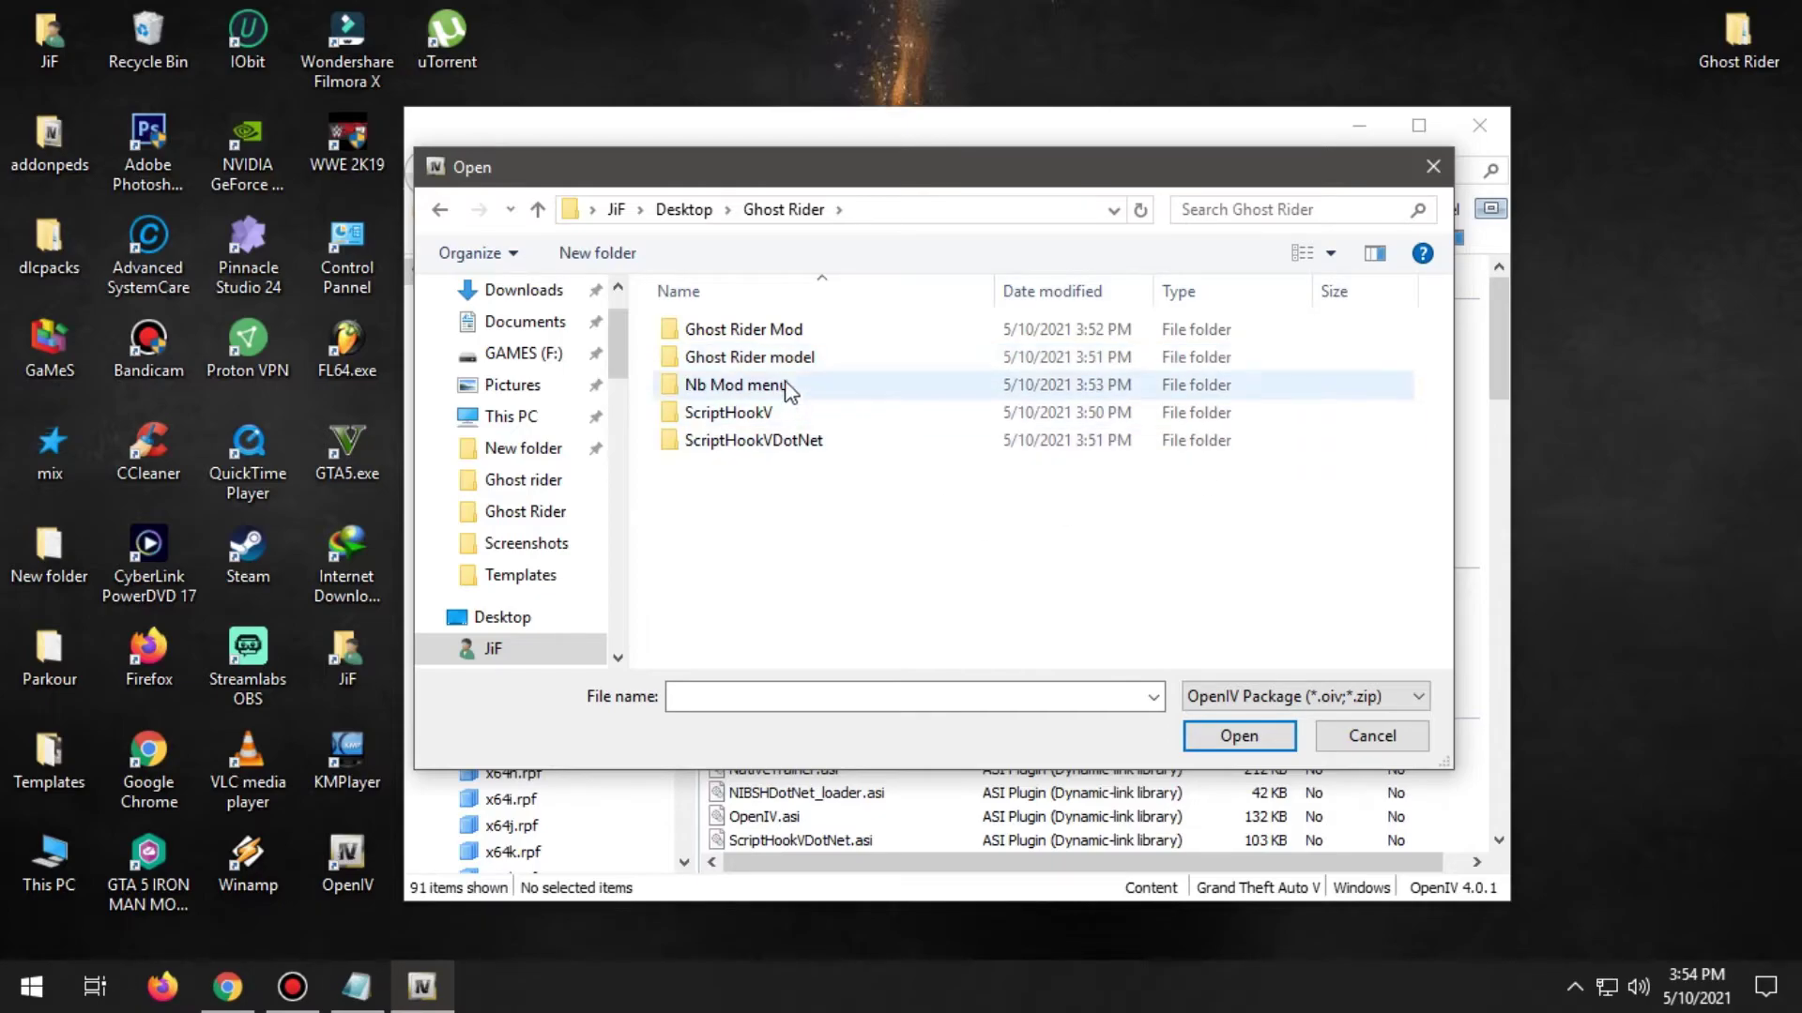
click(746, 329)
double_click(767, 331)
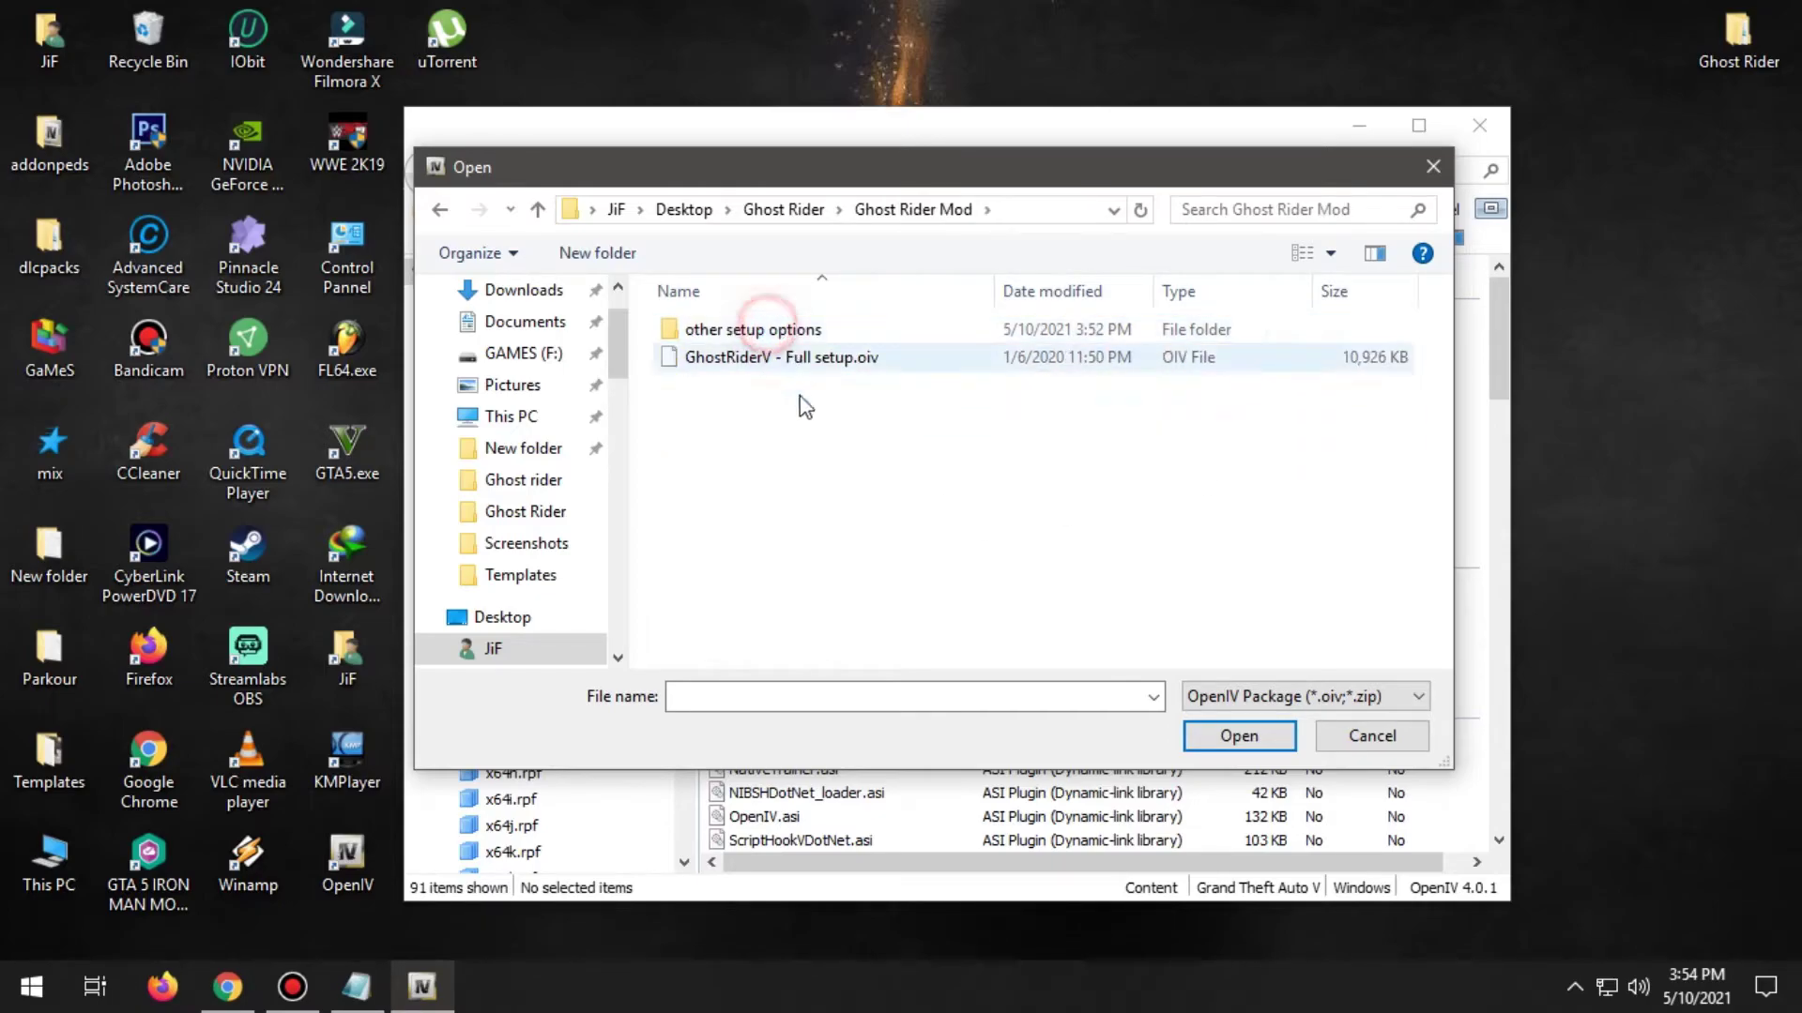
click(762, 364)
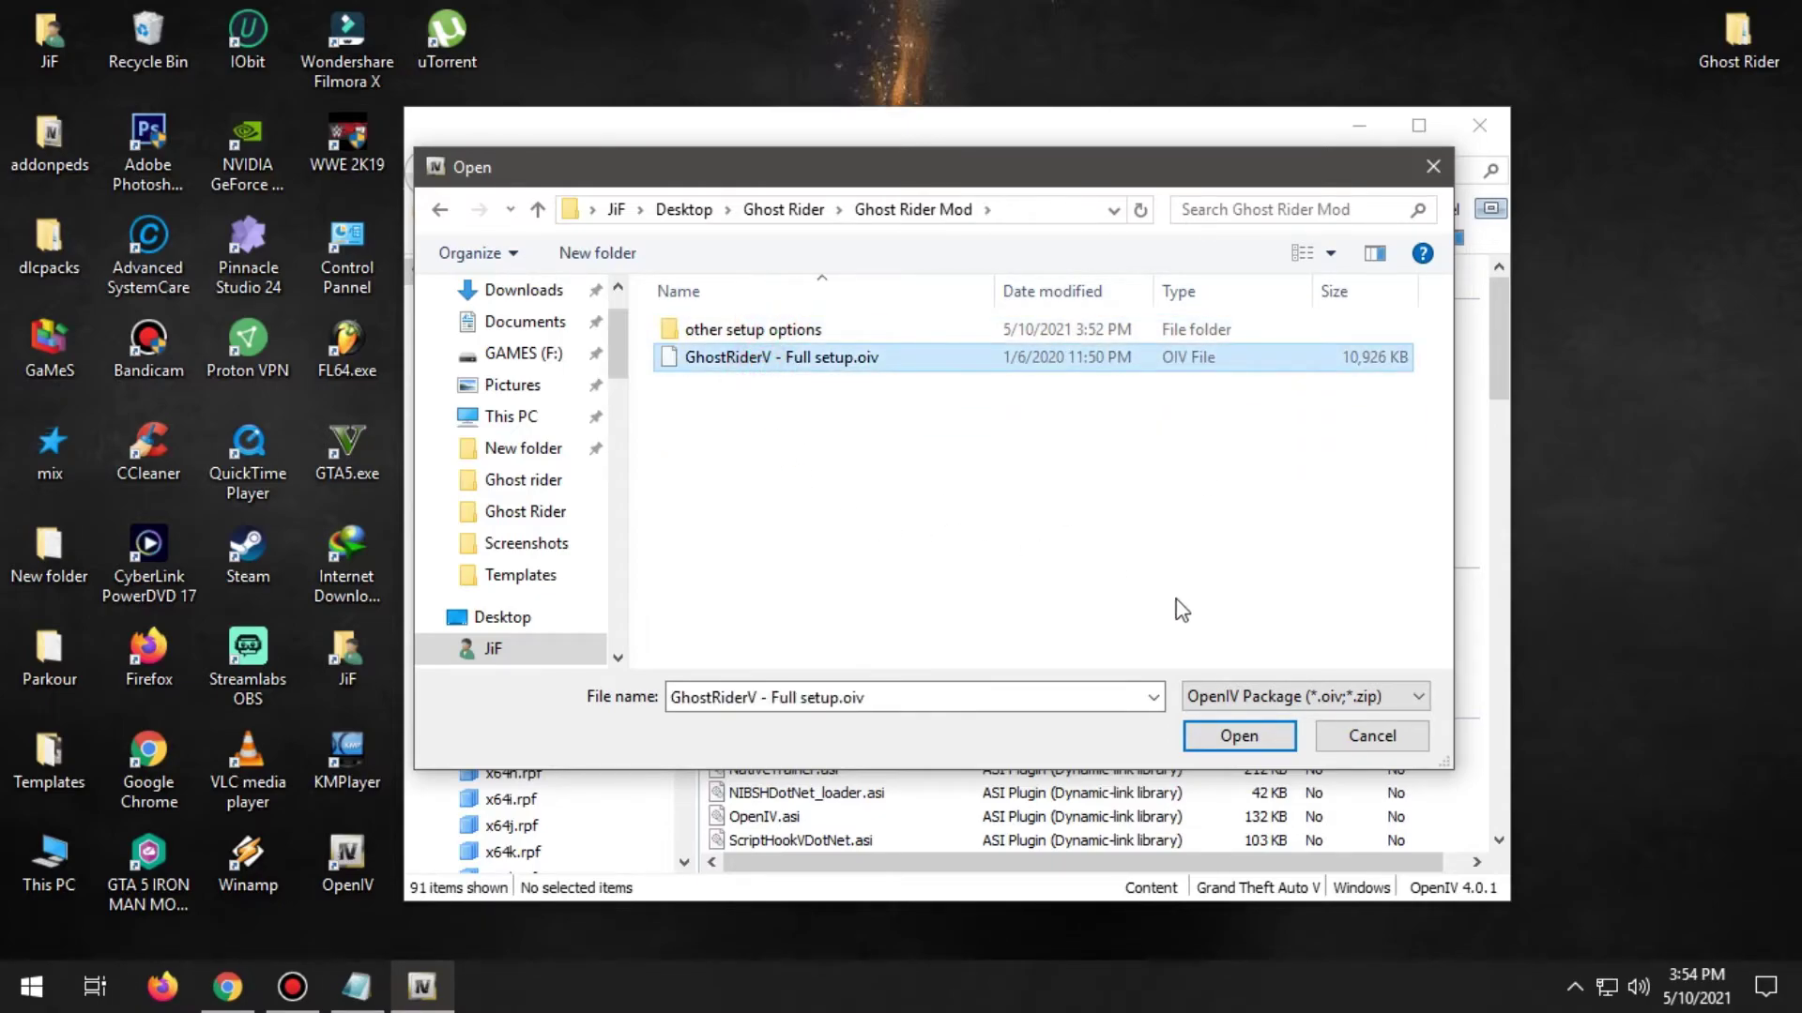
click(1239, 734)
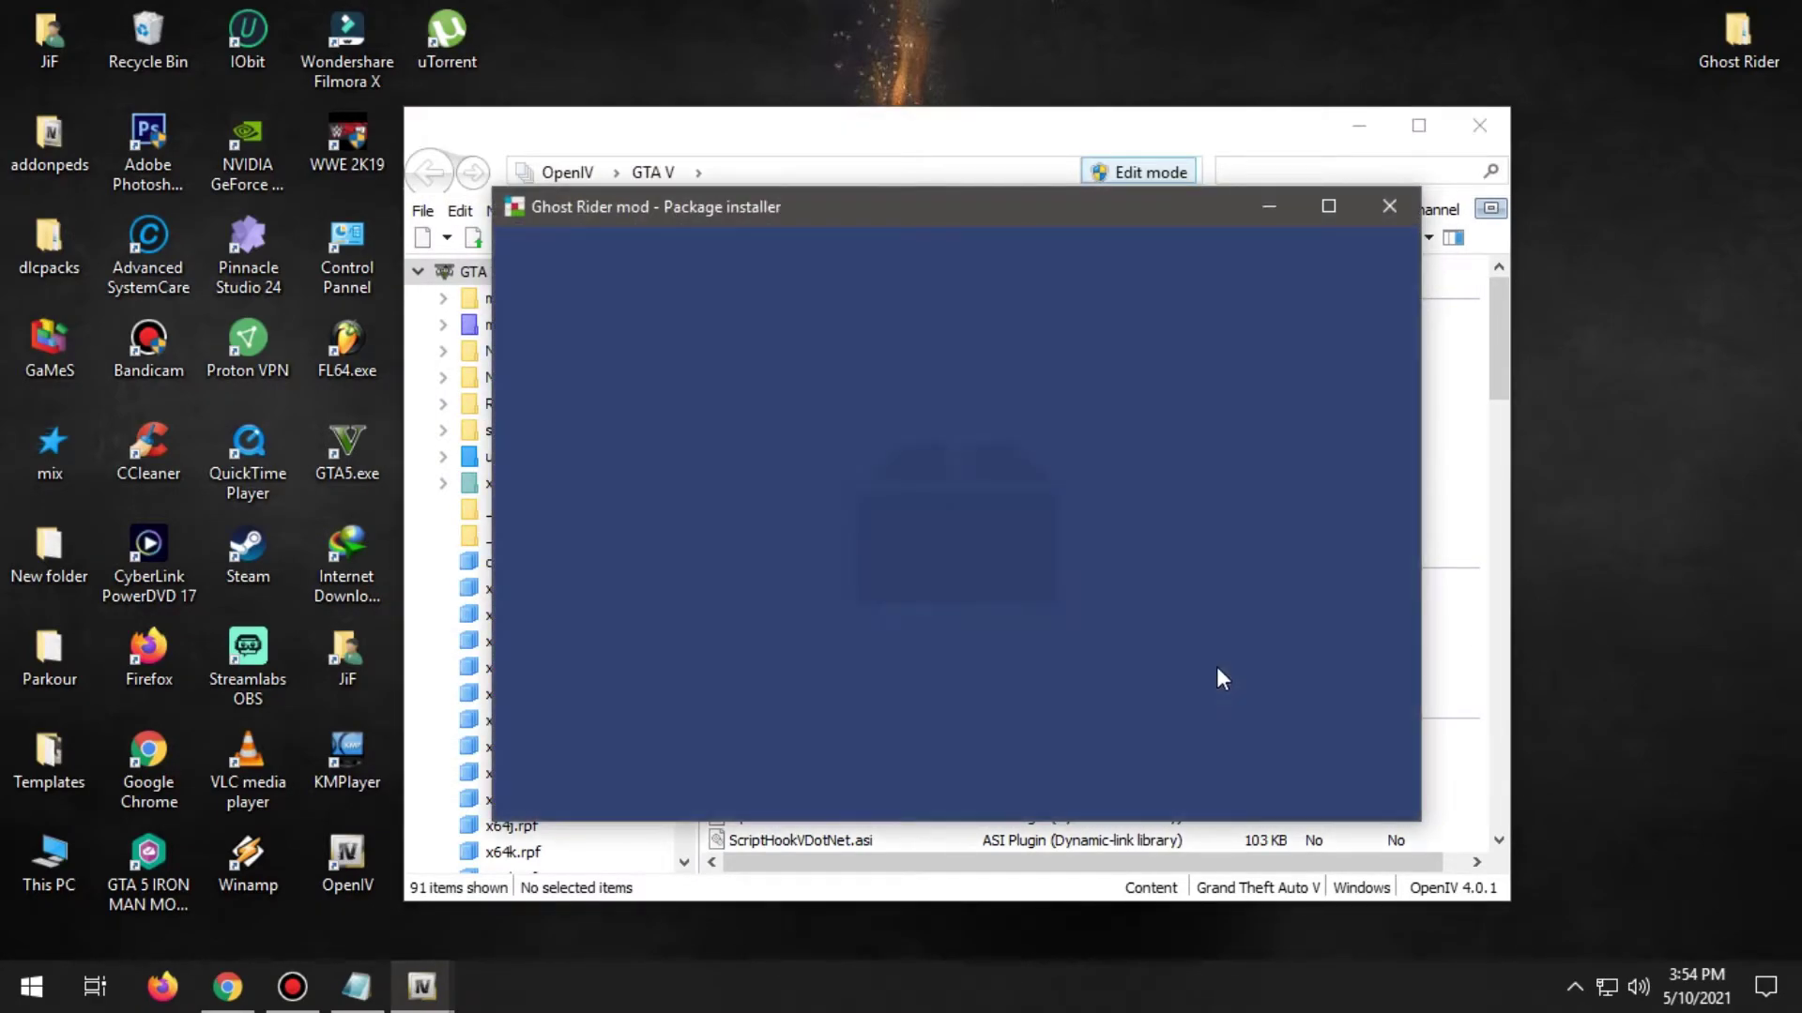
Install the Ghost Rider mod package into the "mods" folder and close the package installer.
scroll(1051, 472, down, 5)
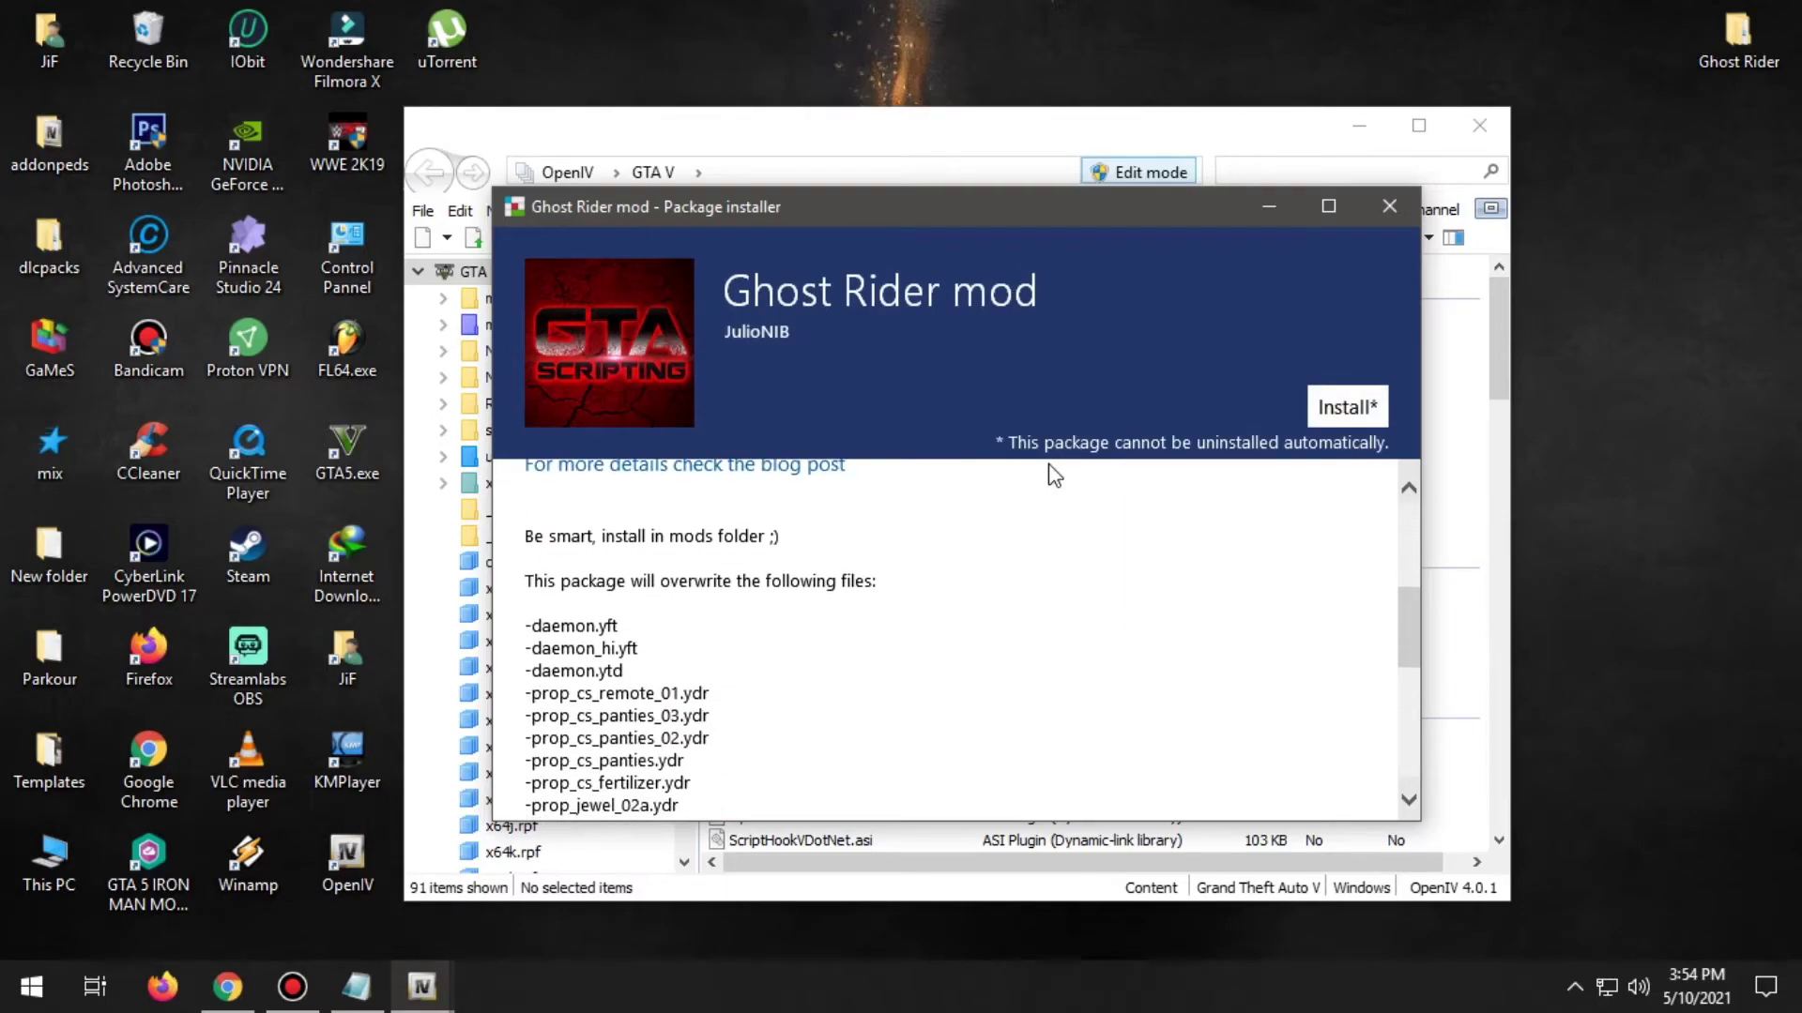
scroll(1051, 472, up, 3)
click(1351, 407)
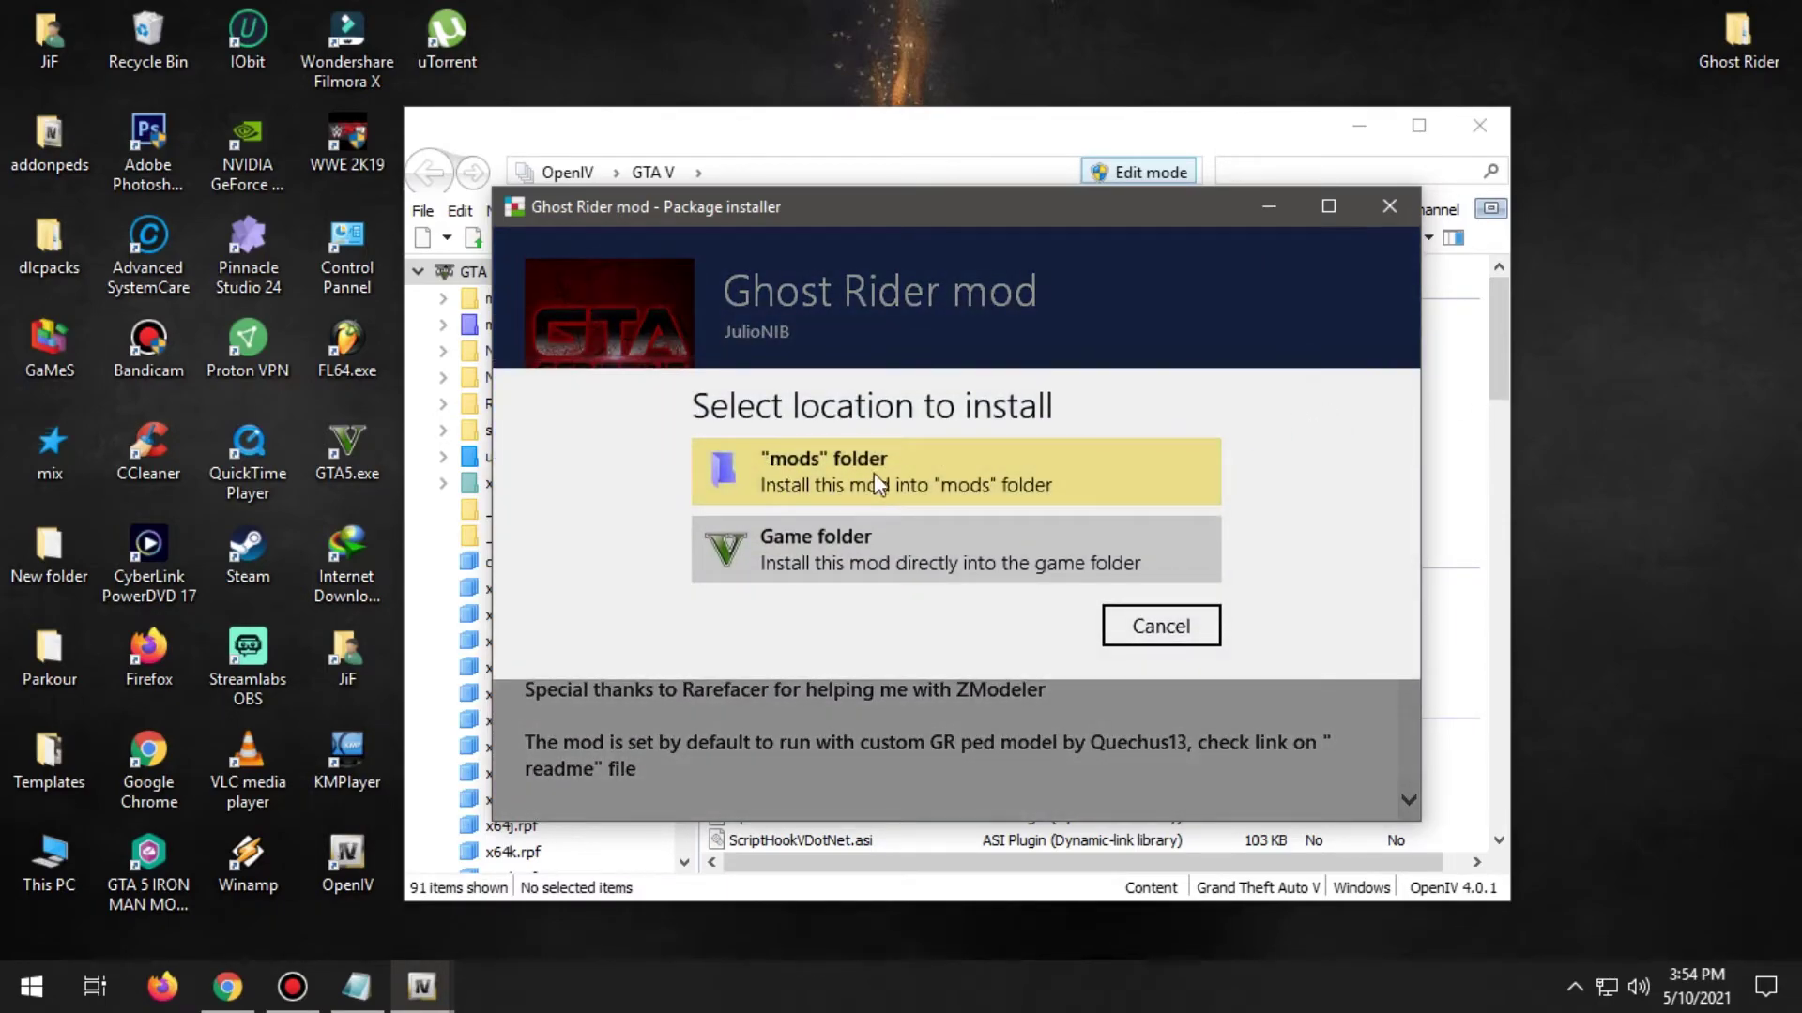
click(786, 484)
click(775, 629)
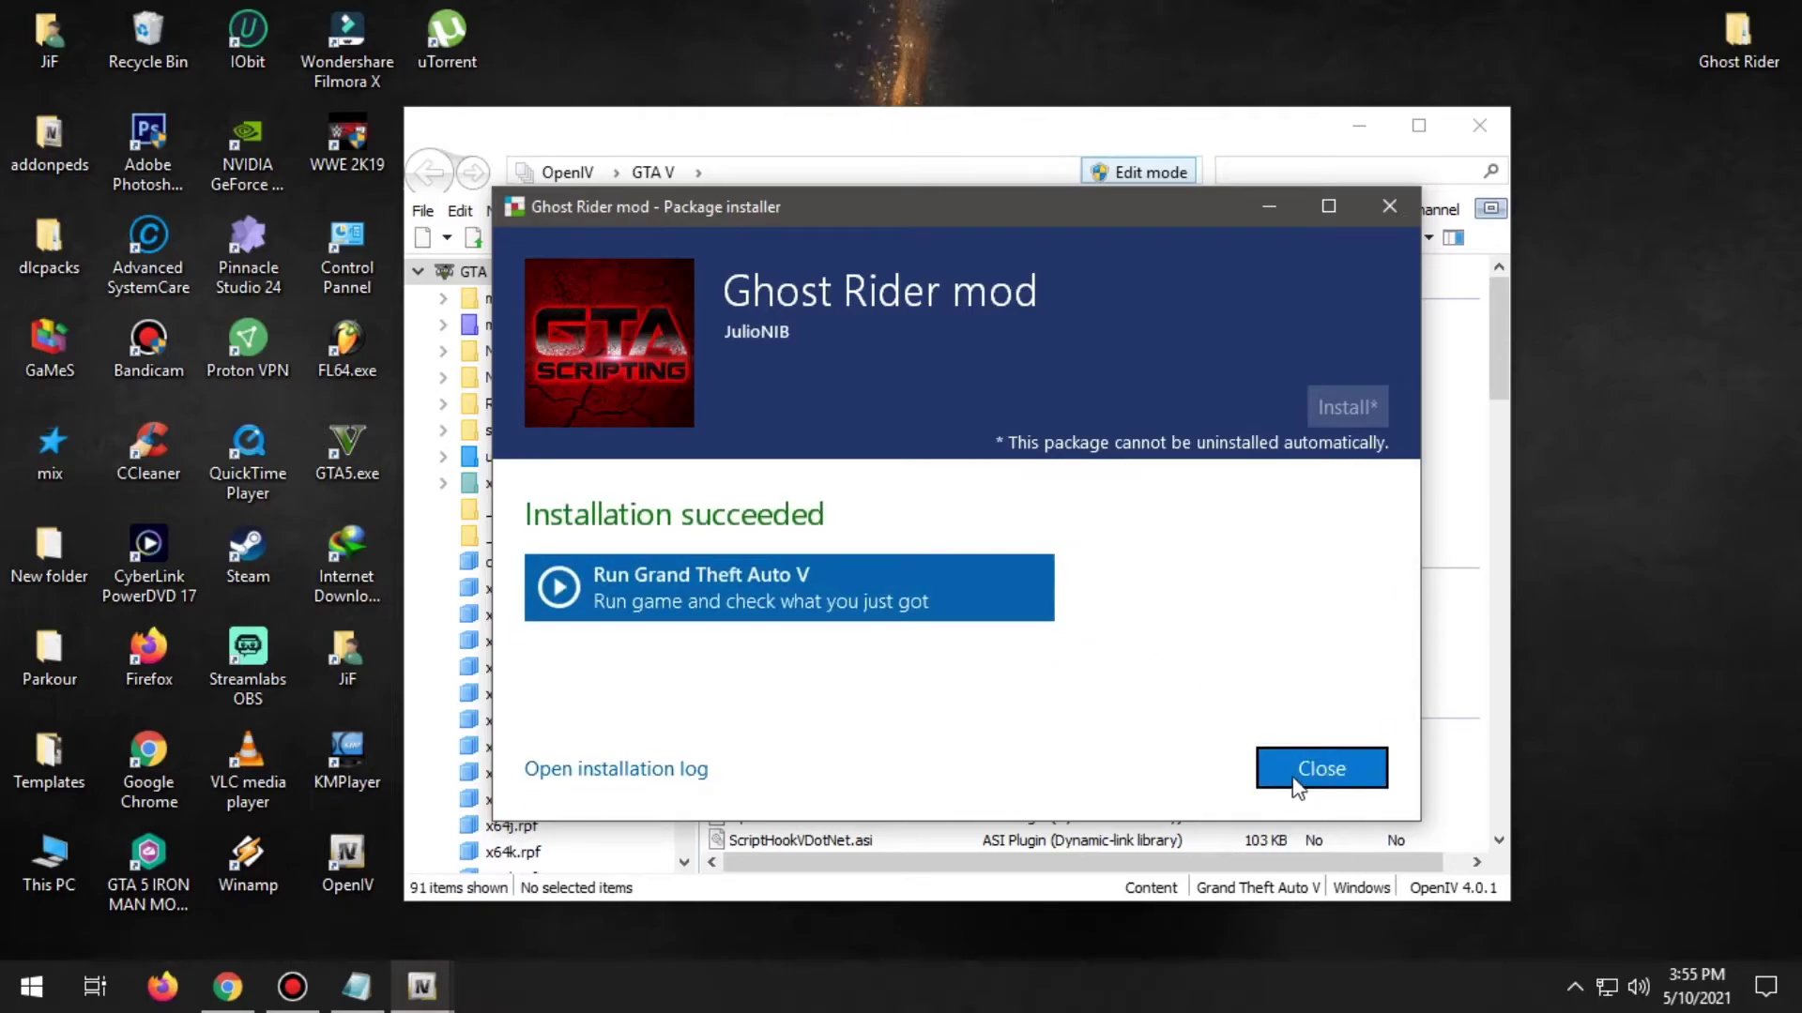
click(1295, 773)
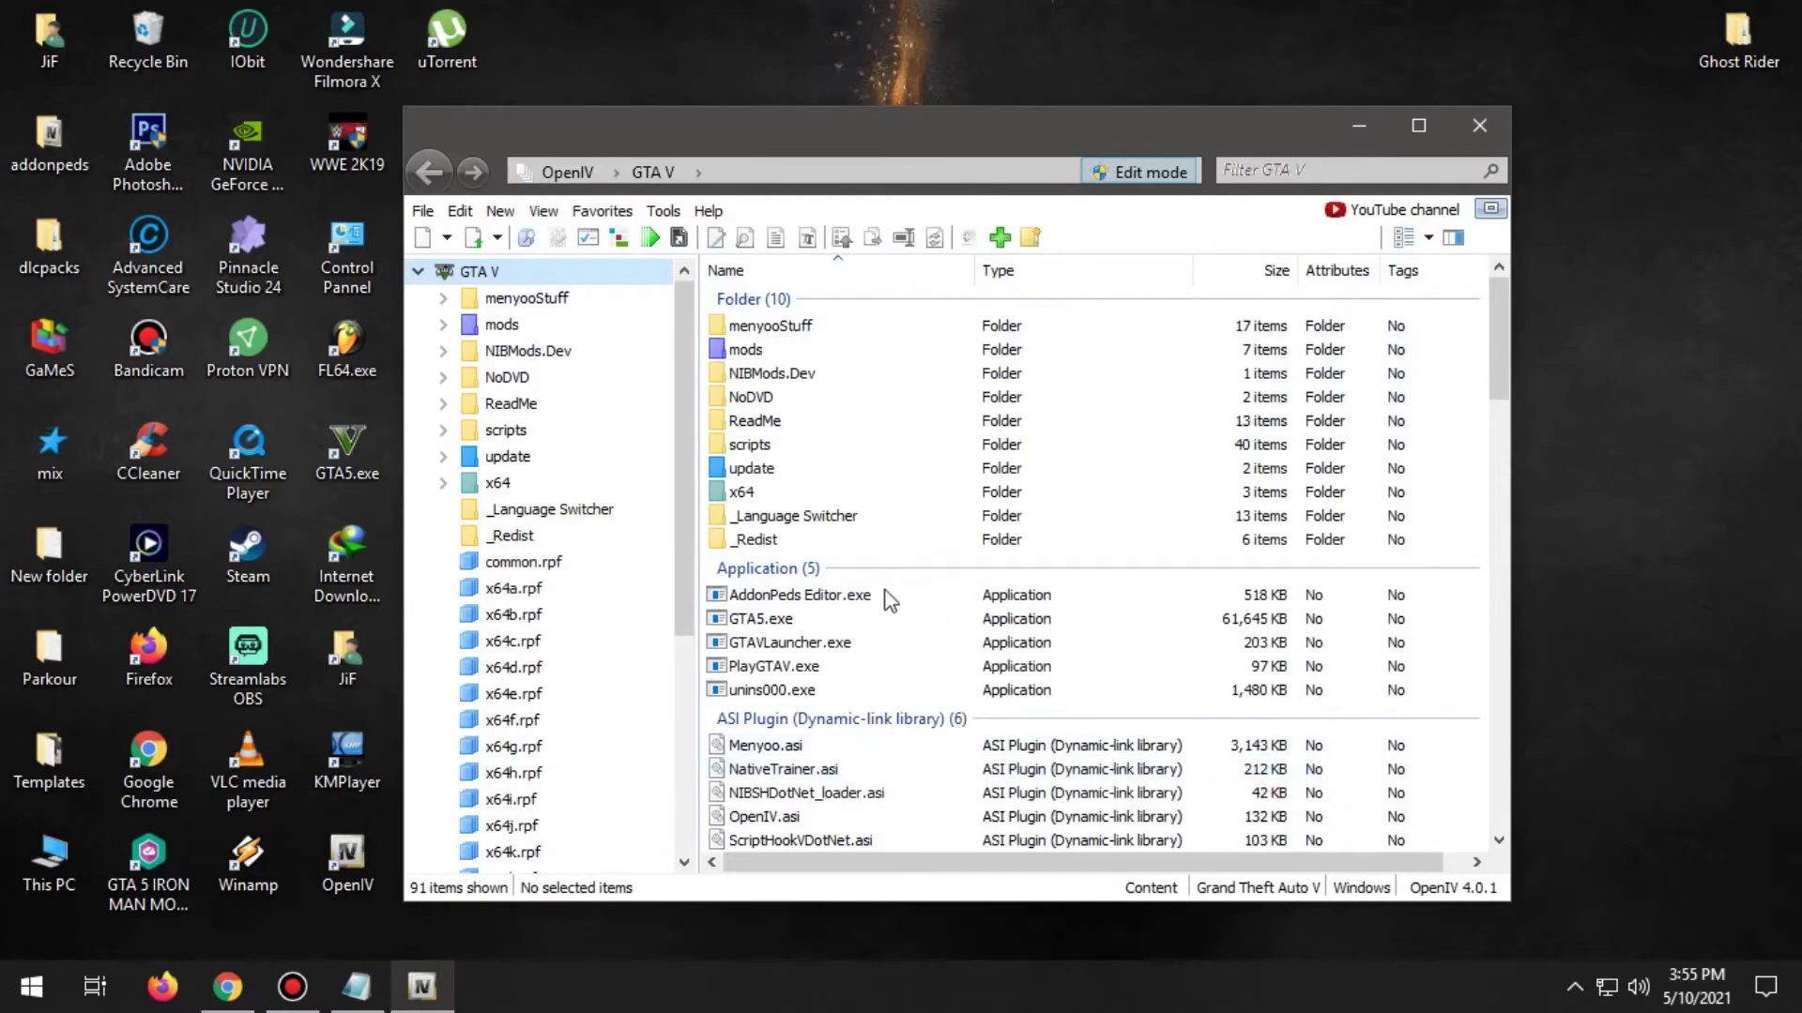
Load the 4,850 KB GTAV - Ghost Rider model by Quechusquechus13.OIV from the Ghost Rider model folder into the package installer.
click(619, 236)
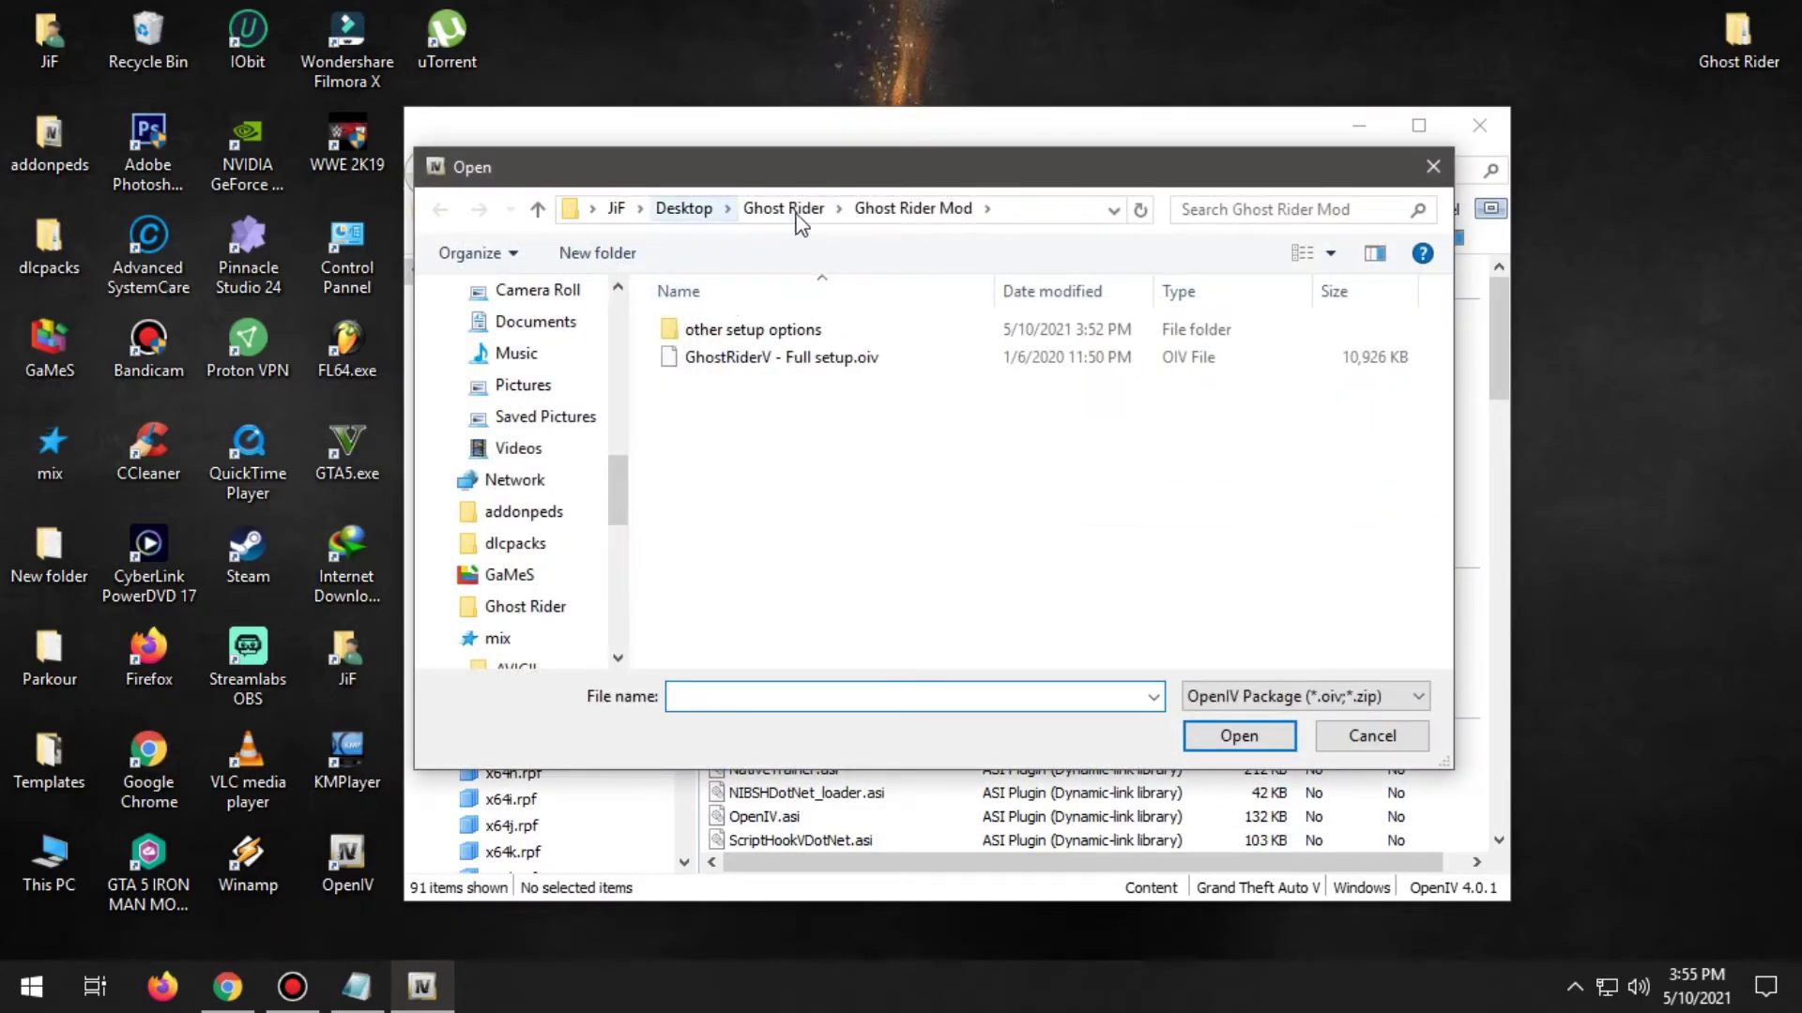
click(912, 211)
click(796, 214)
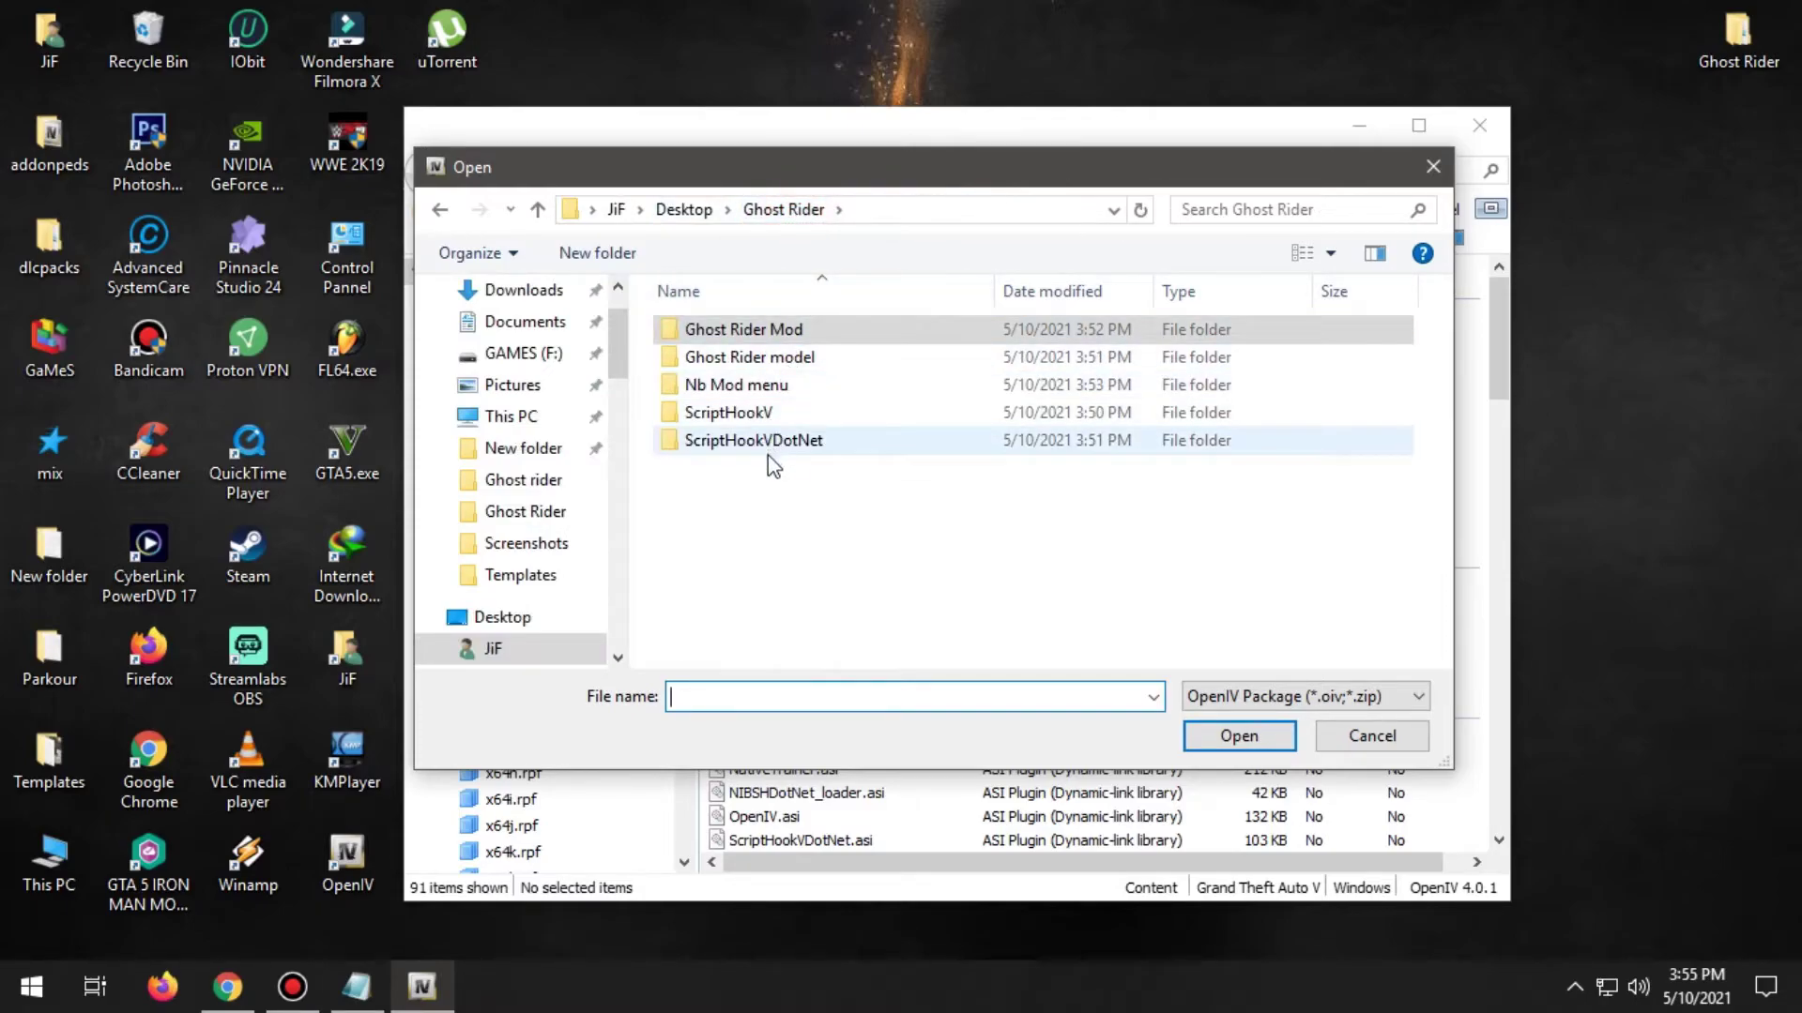
click(744, 366)
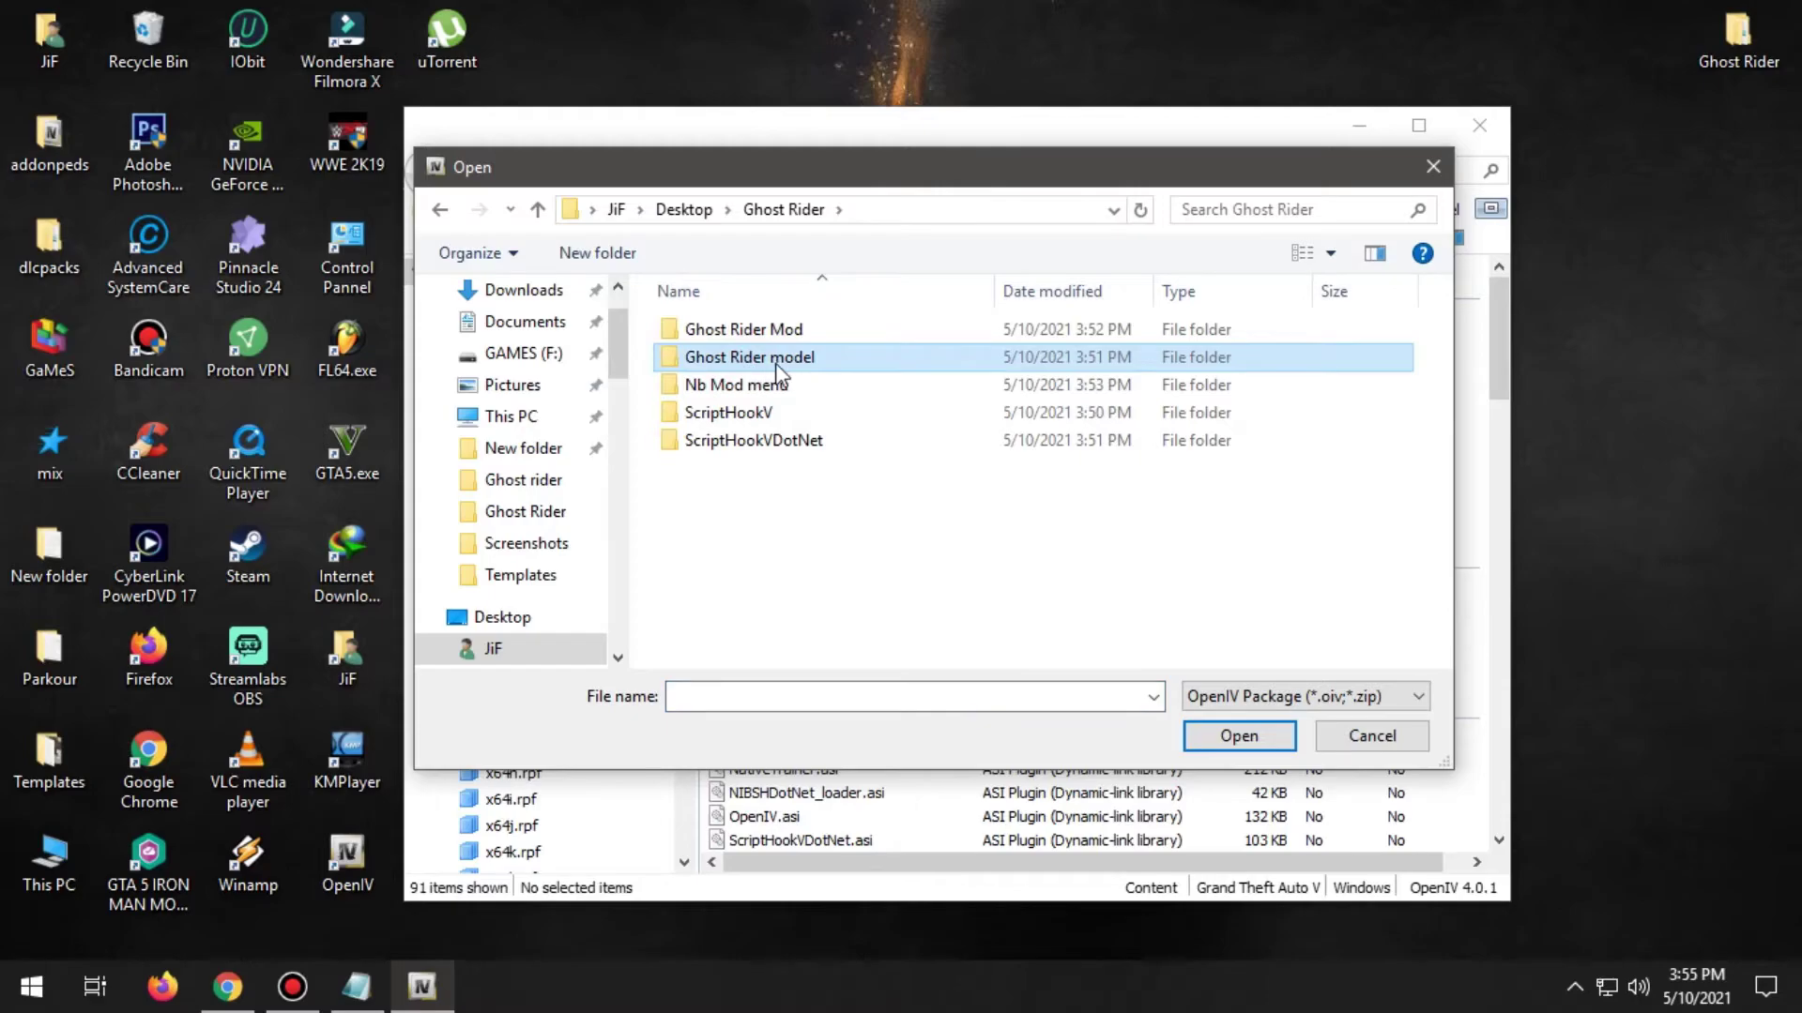
double_click(759, 361)
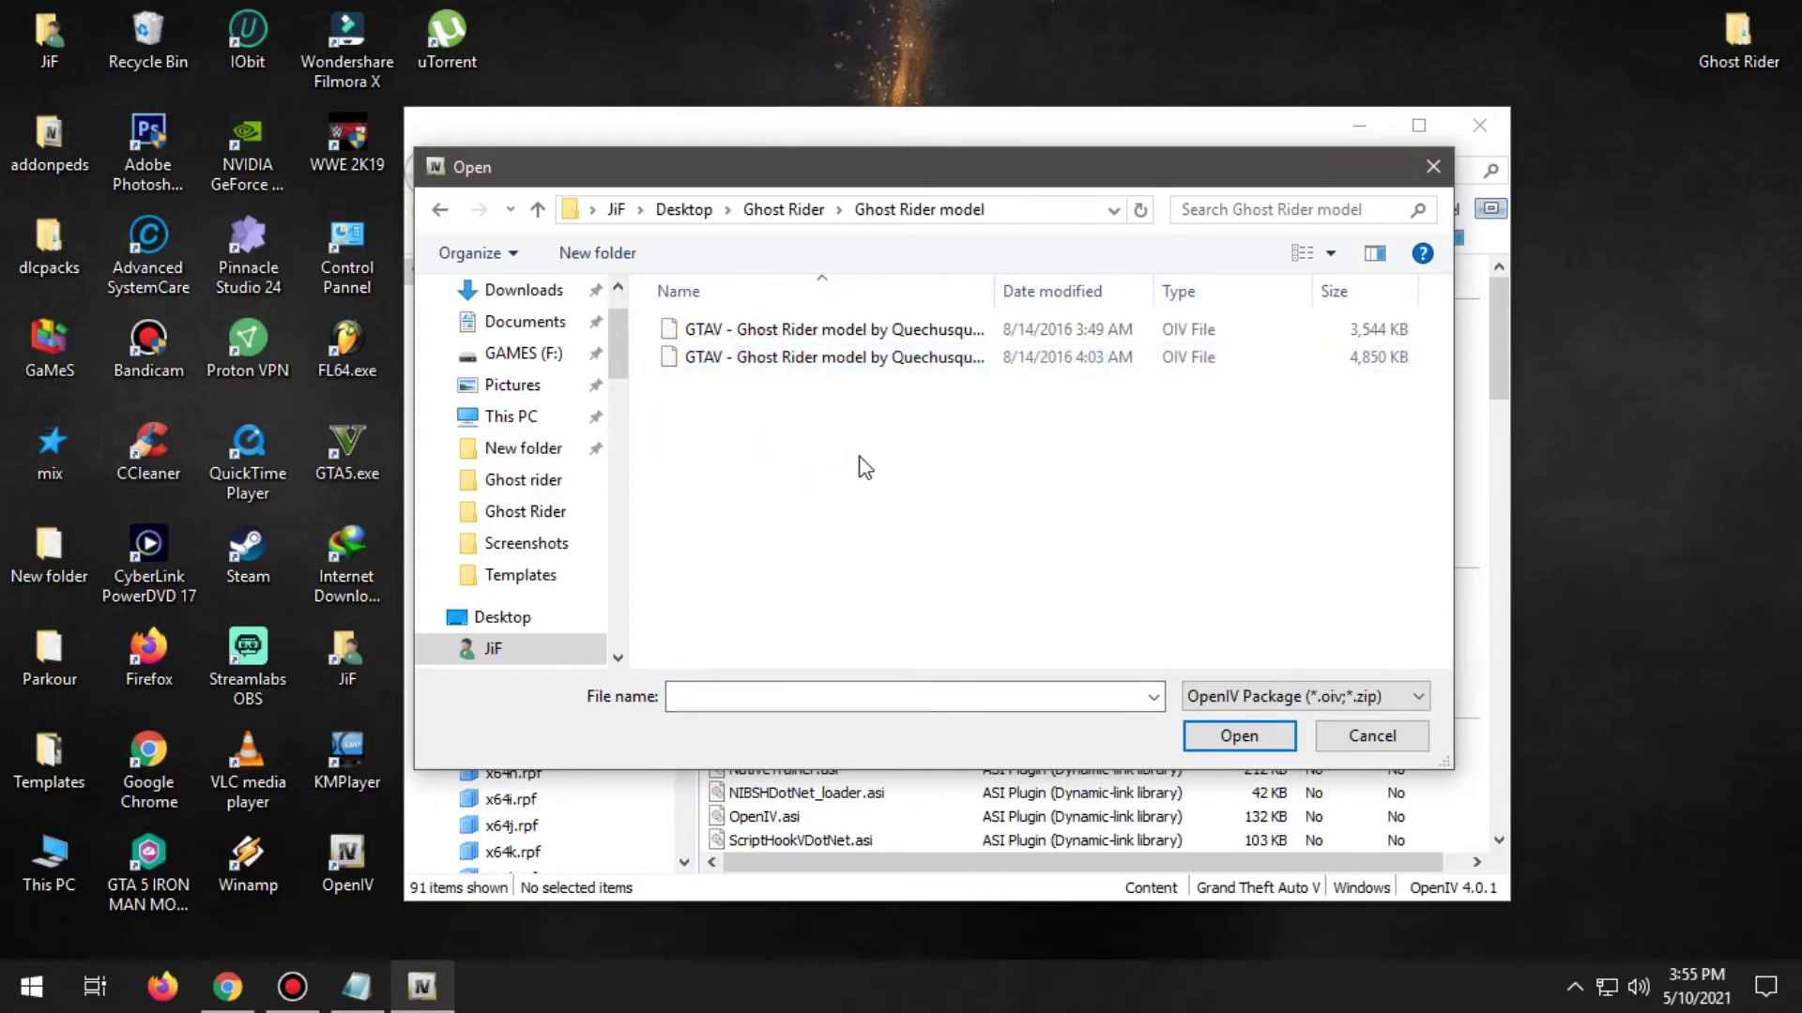
click(834, 360)
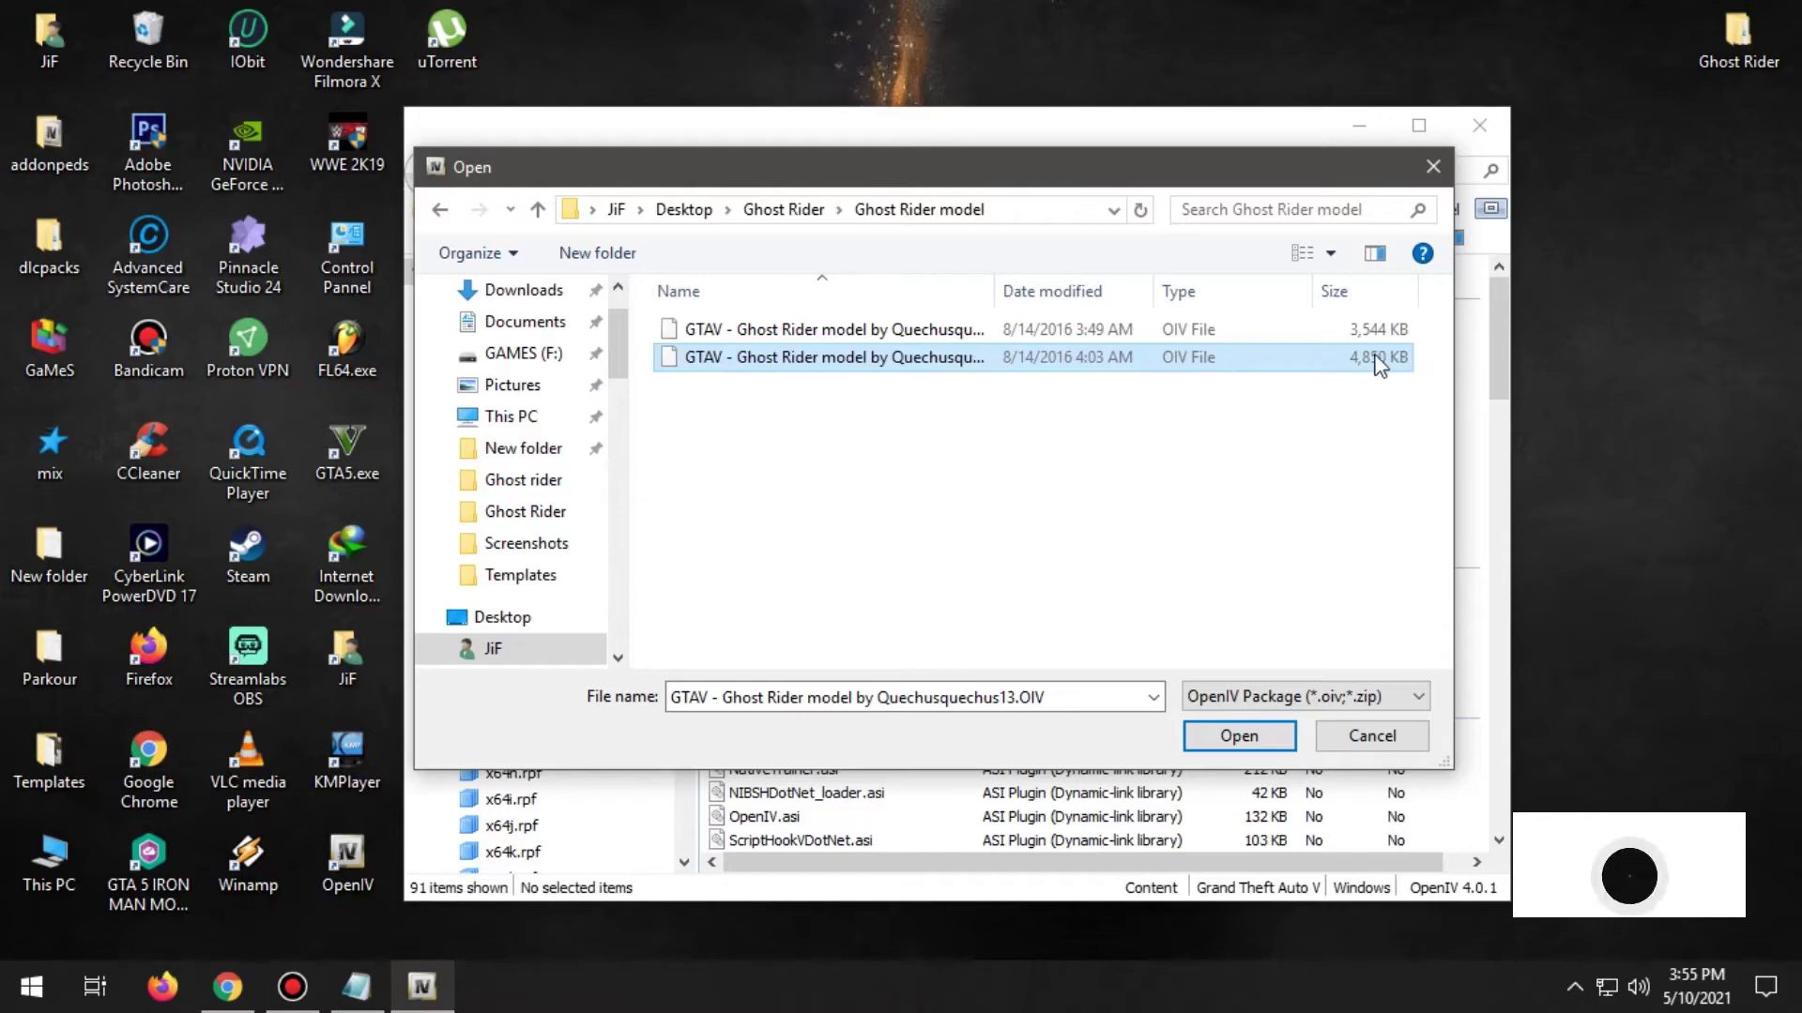
click(1241, 735)
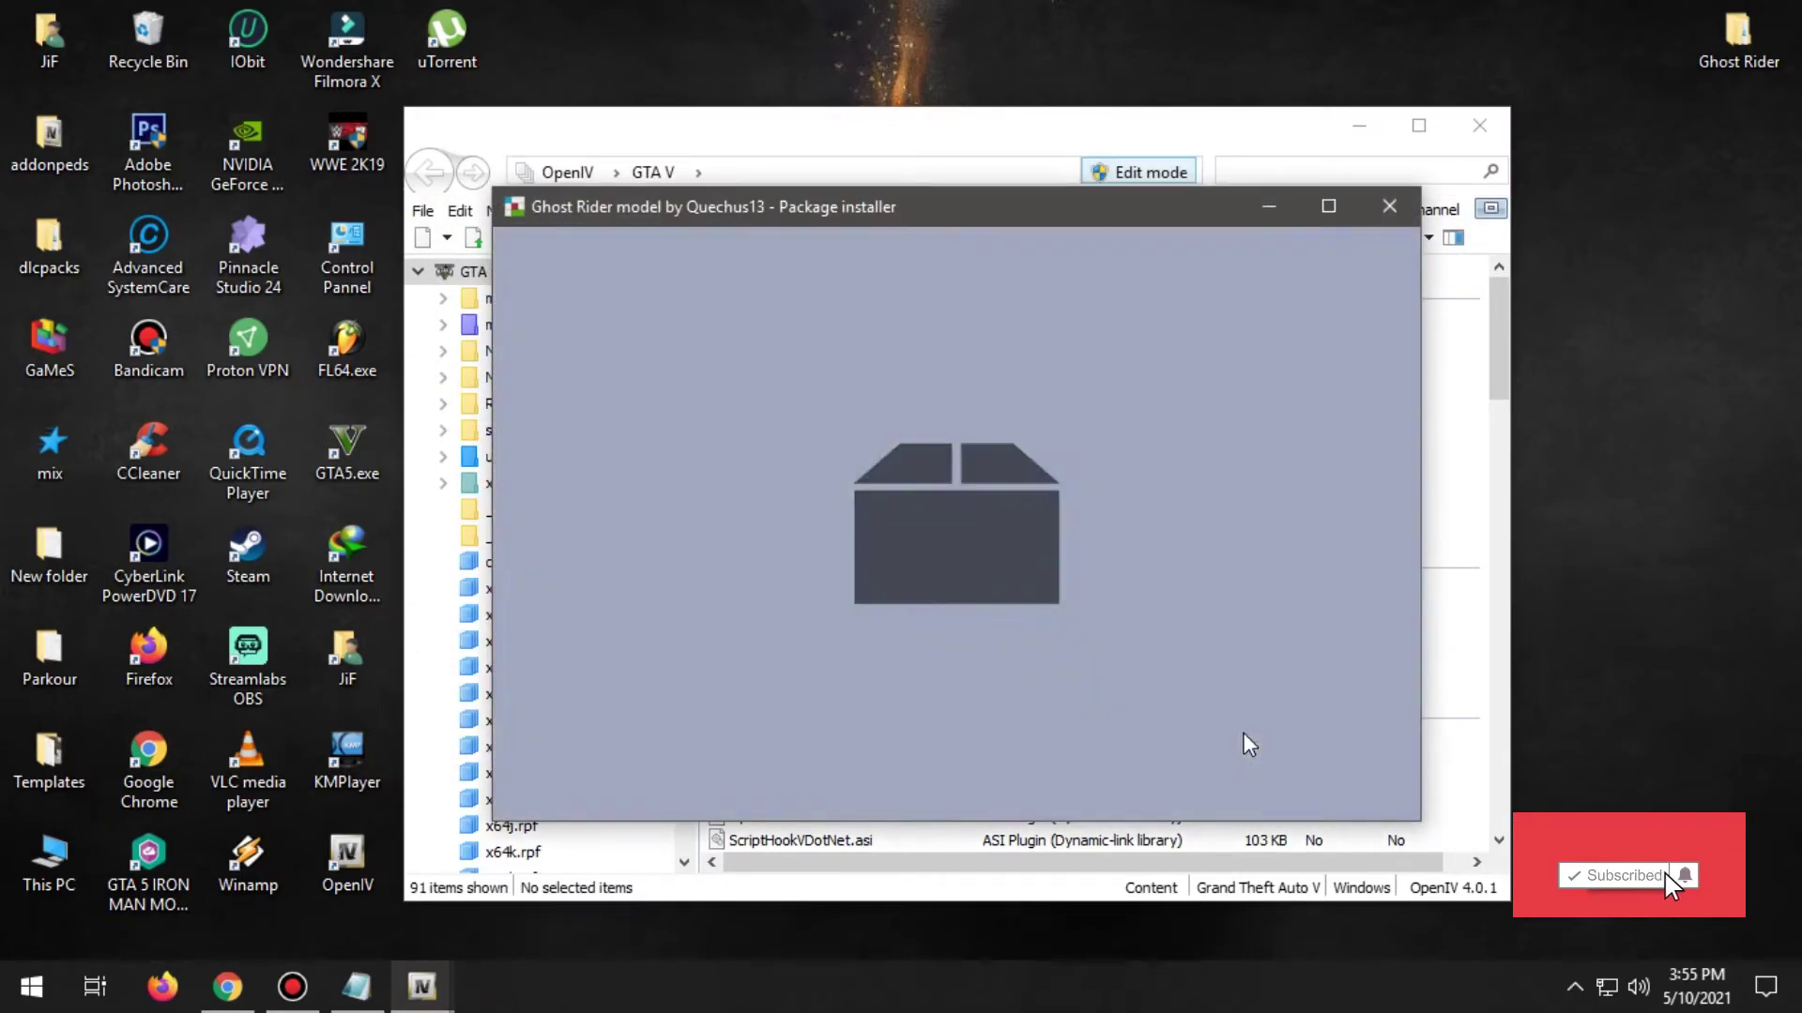
Install the Ghost Rider model package into the "mods" folder and close the package installer.
scroll(1071, 606, down, 3)
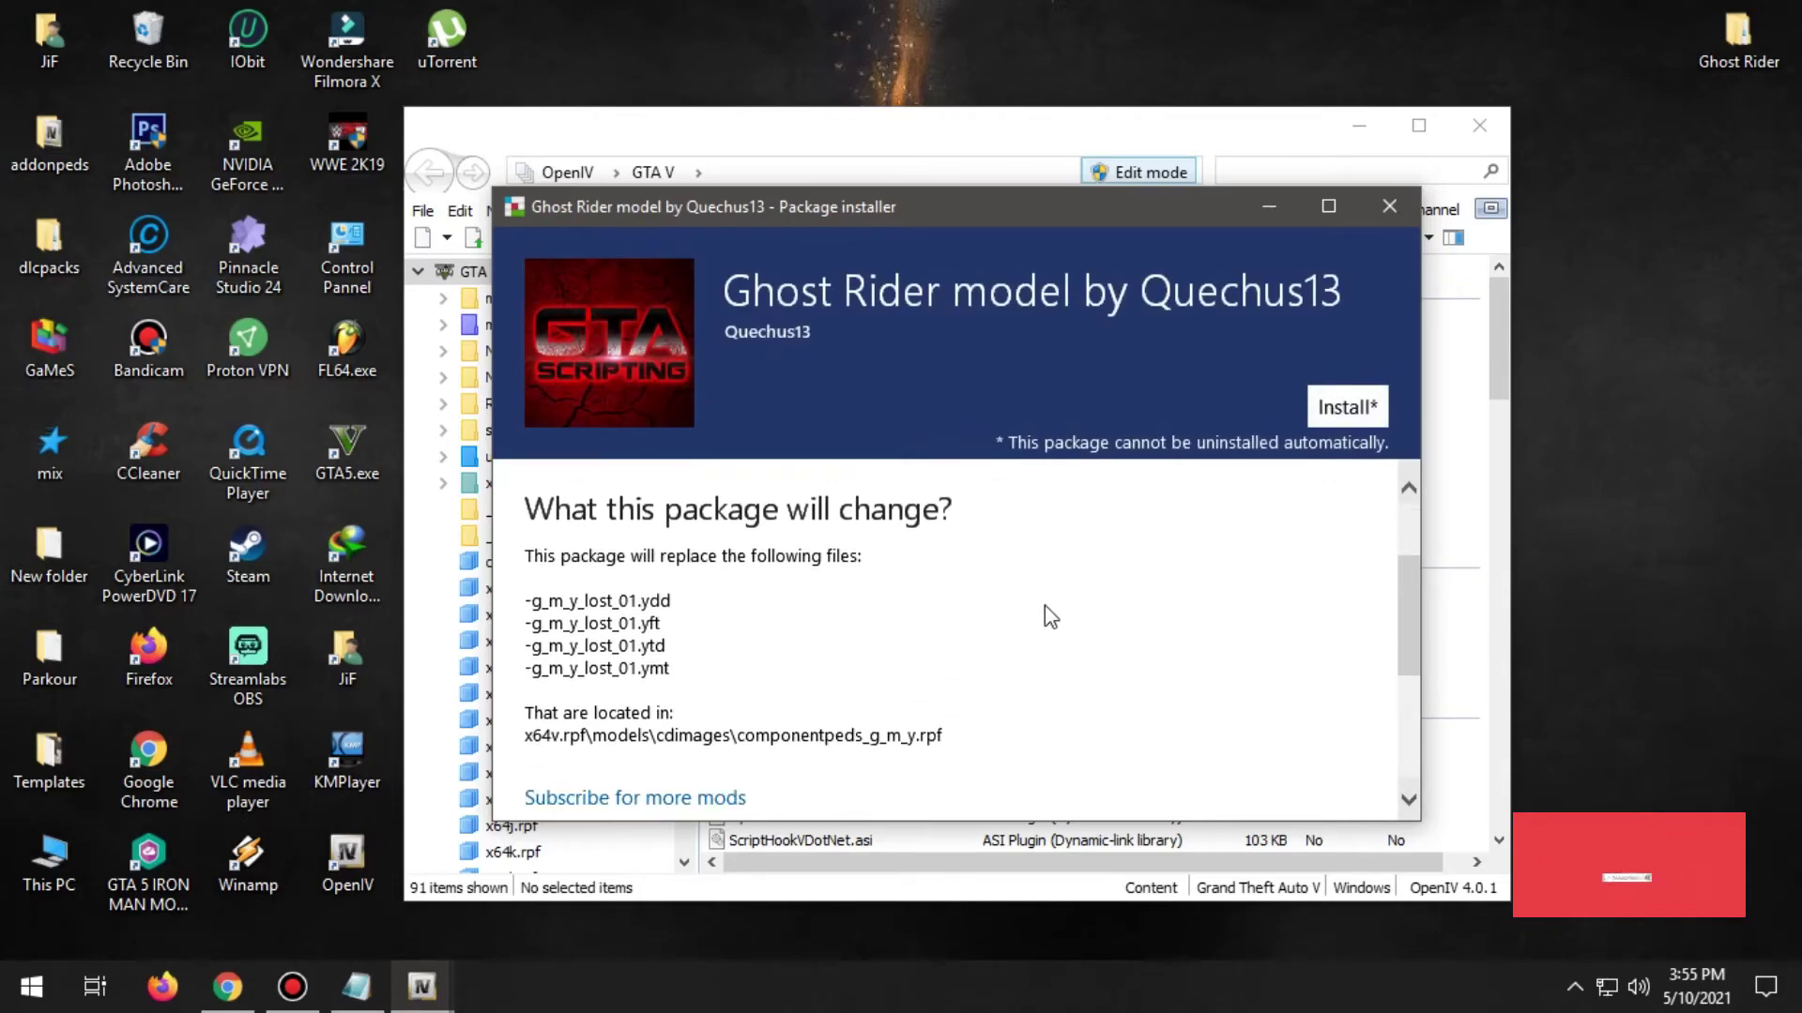
click(1336, 410)
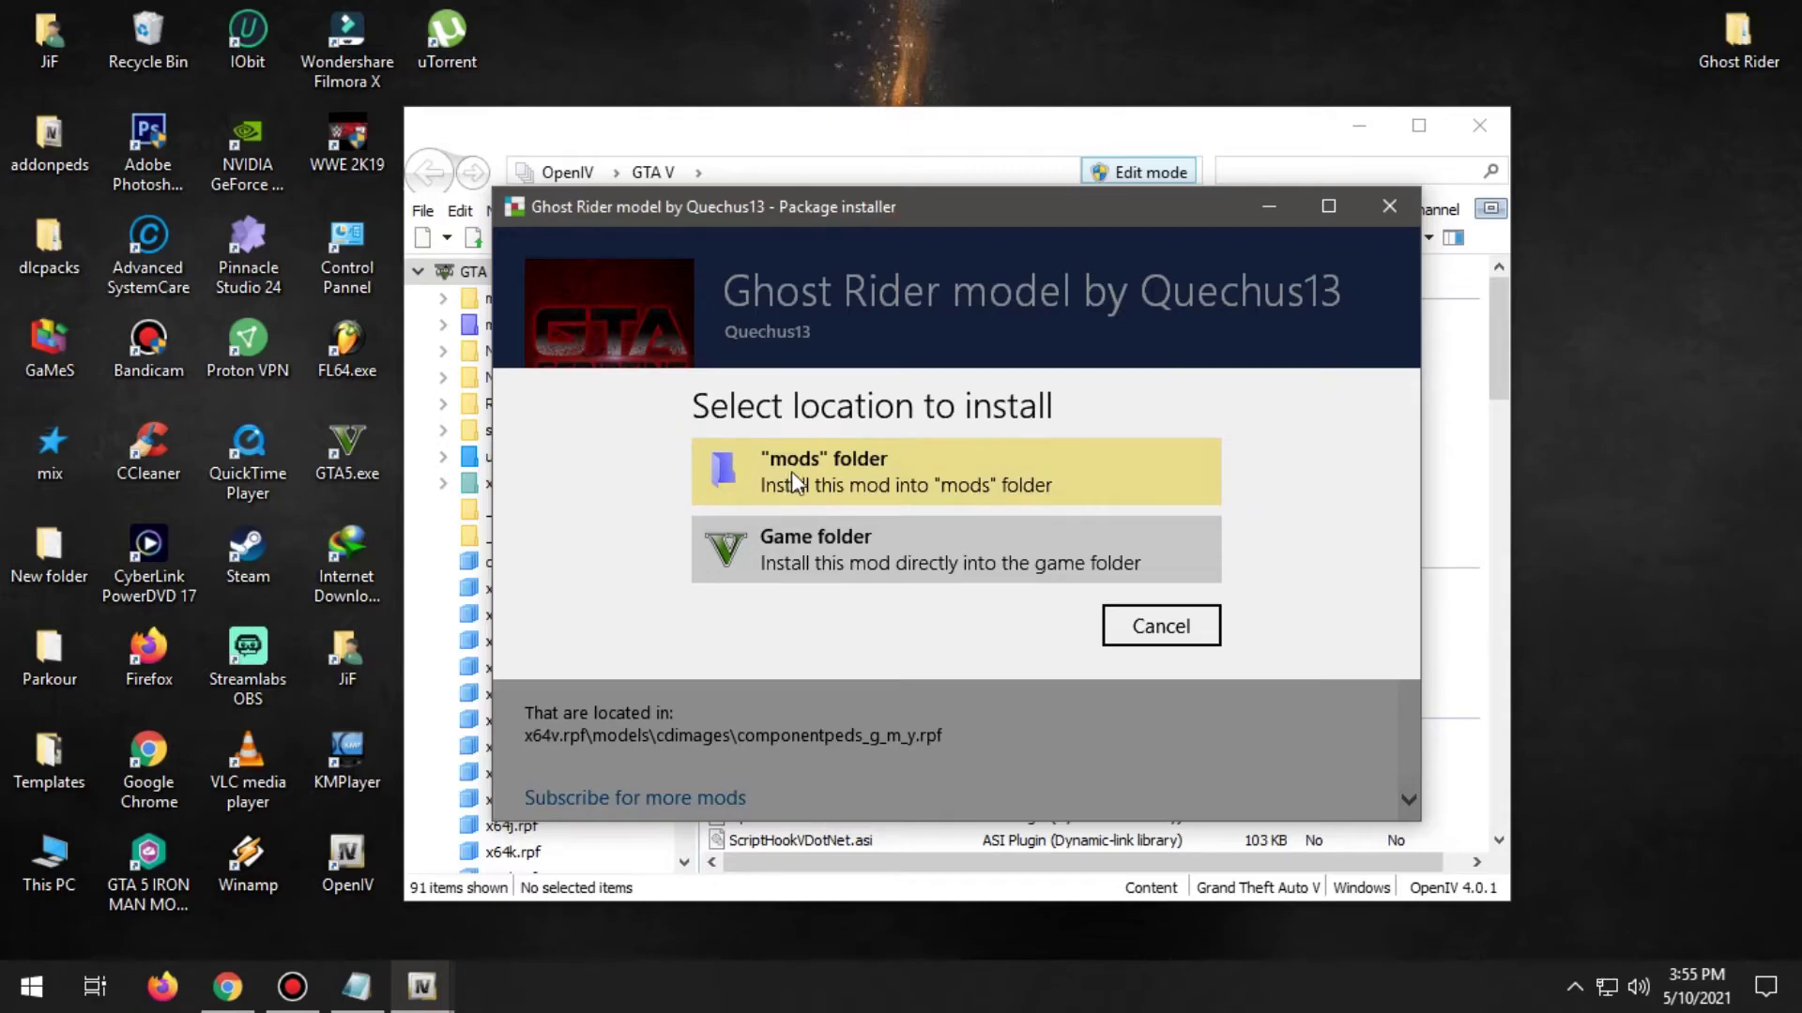
click(764, 478)
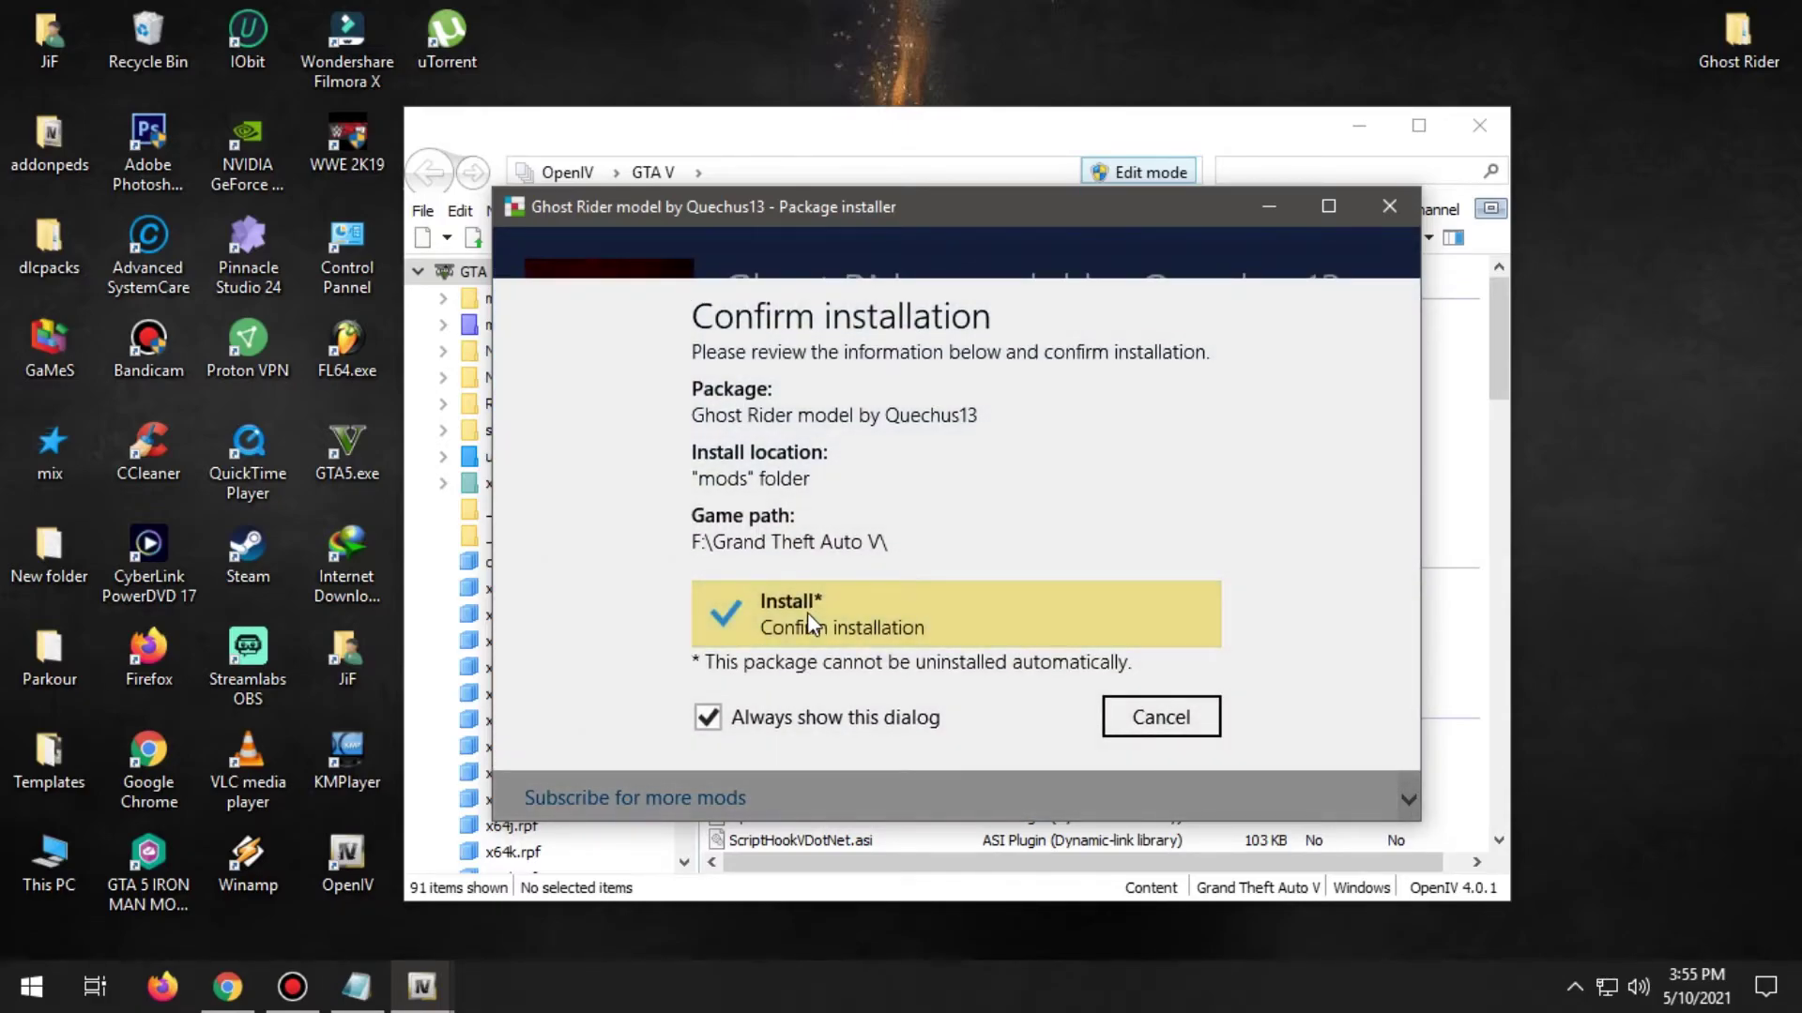
click(826, 624)
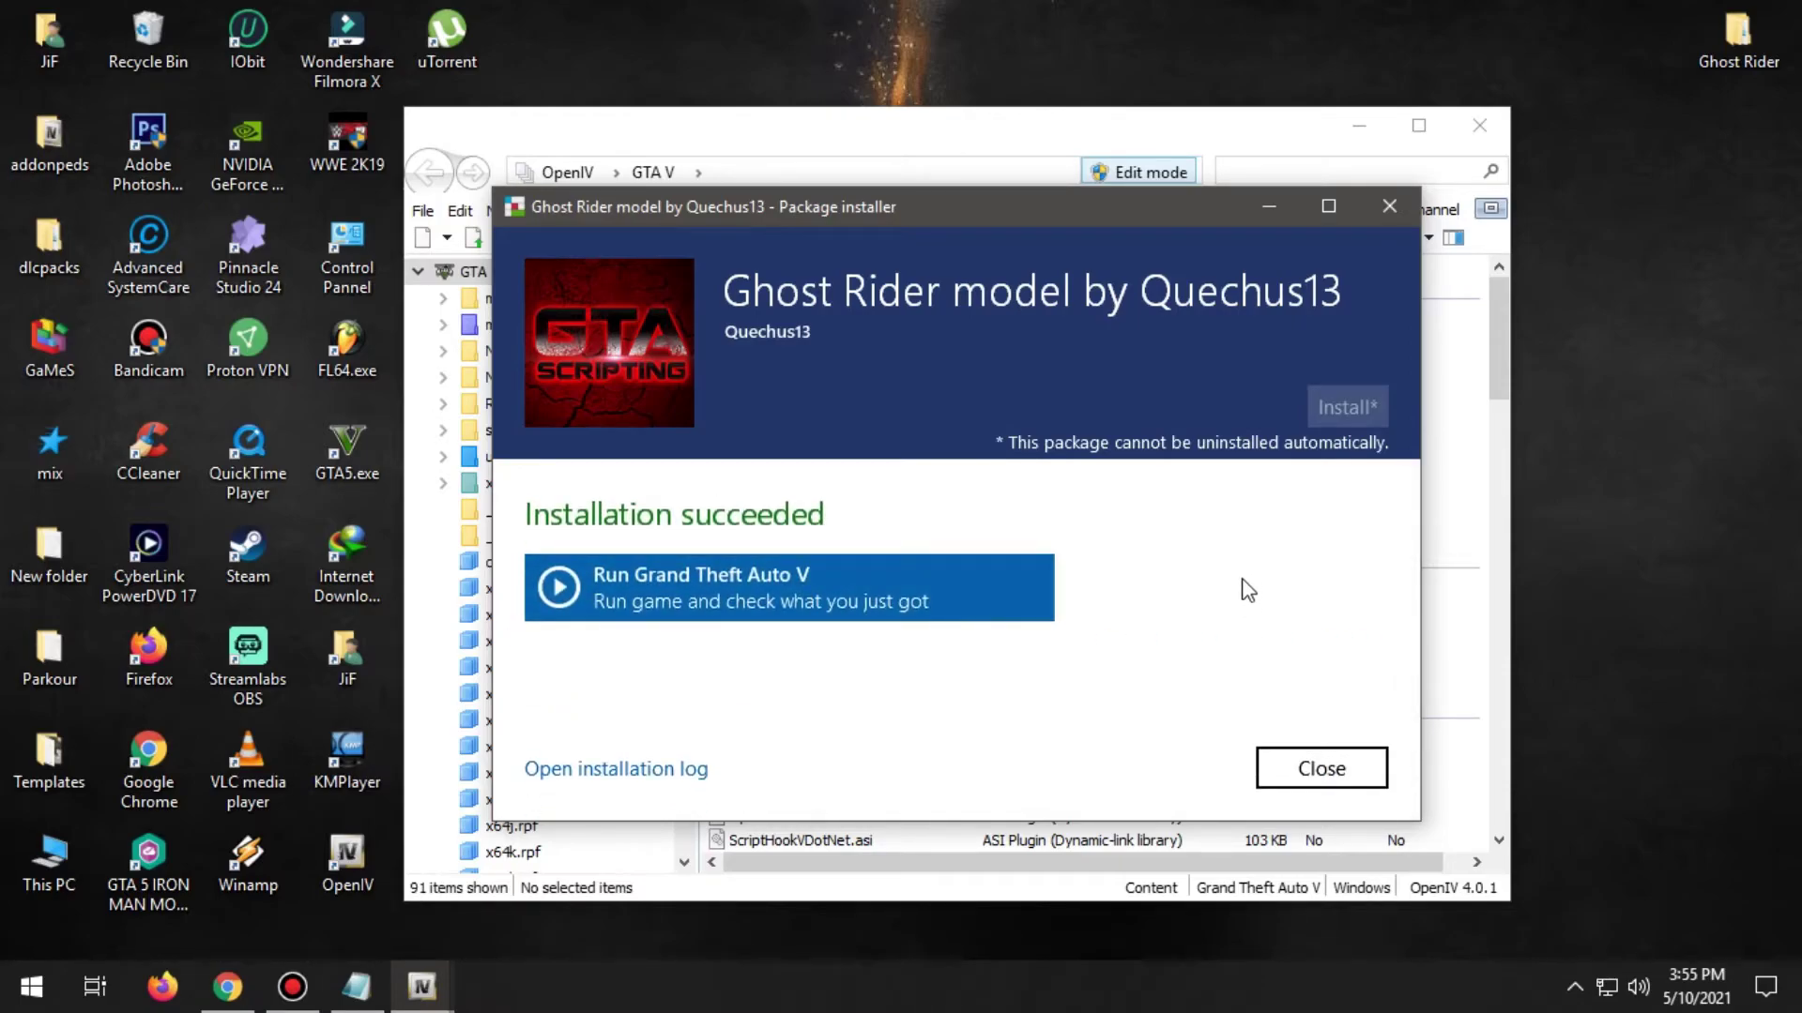
click(1337, 781)
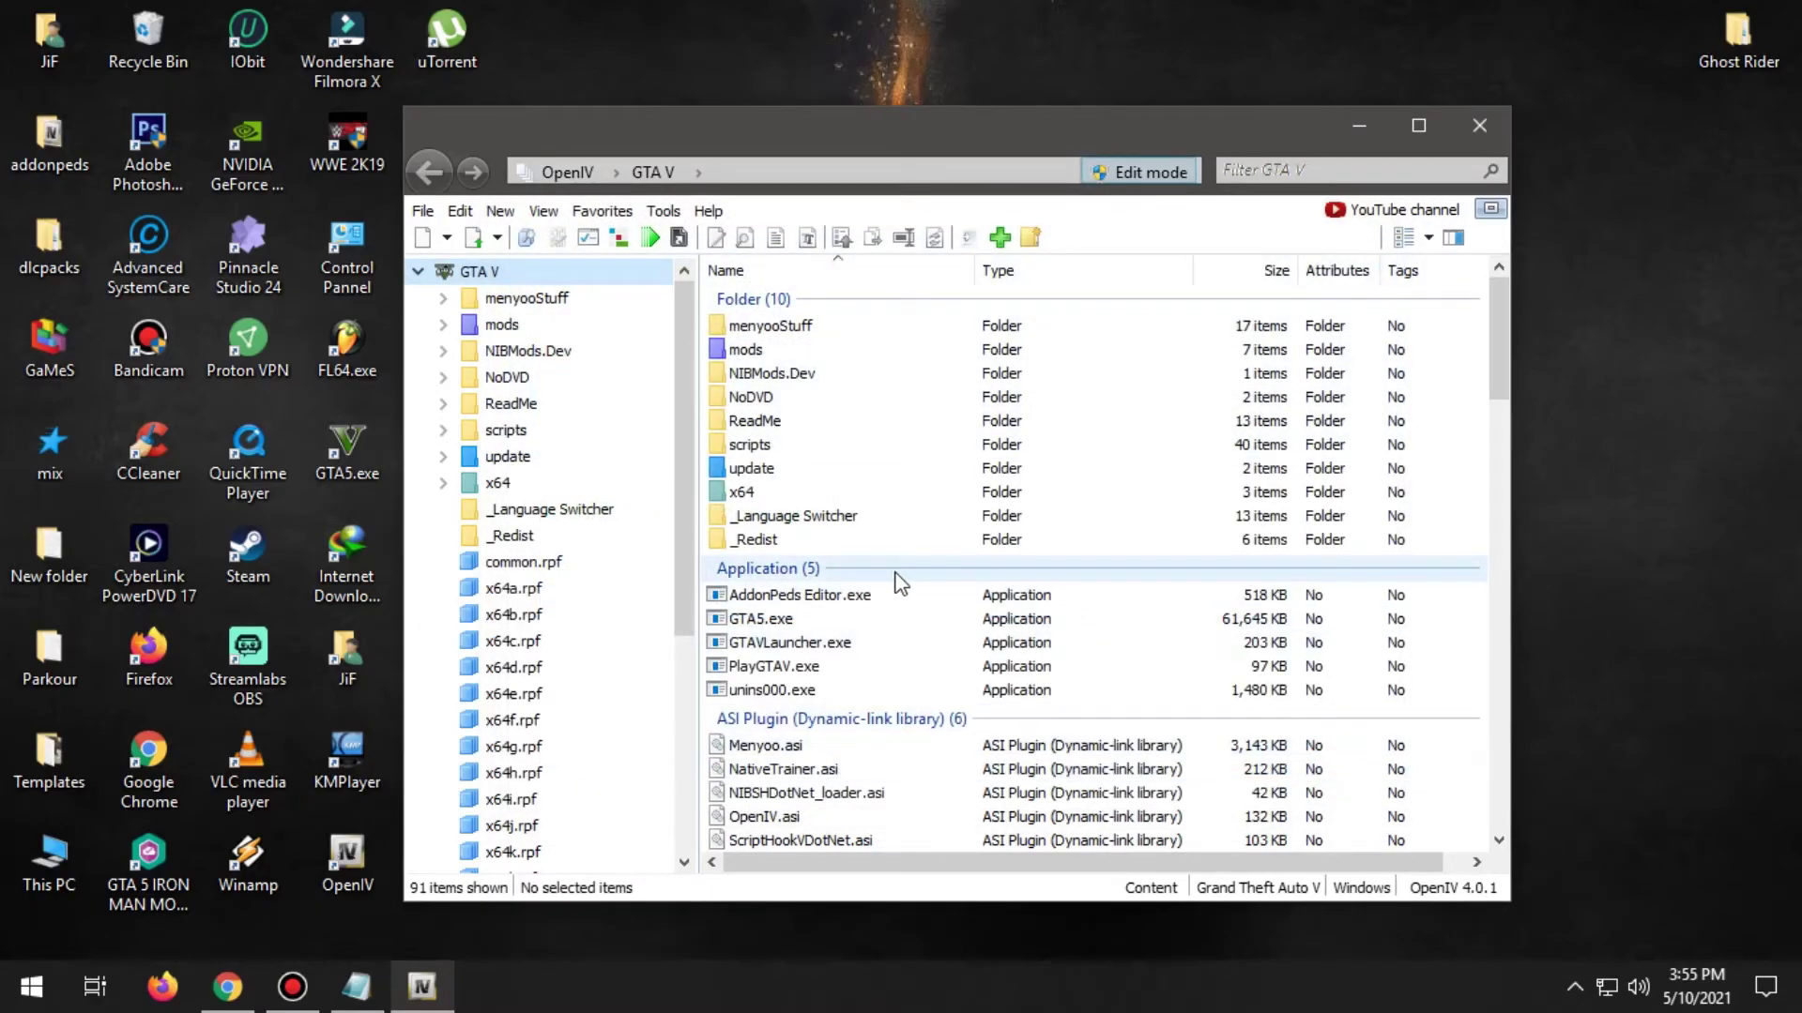
Load Setup package.oiv from the Ghost Rider\Nb Mod menu folder into the package installer.
click(621, 239)
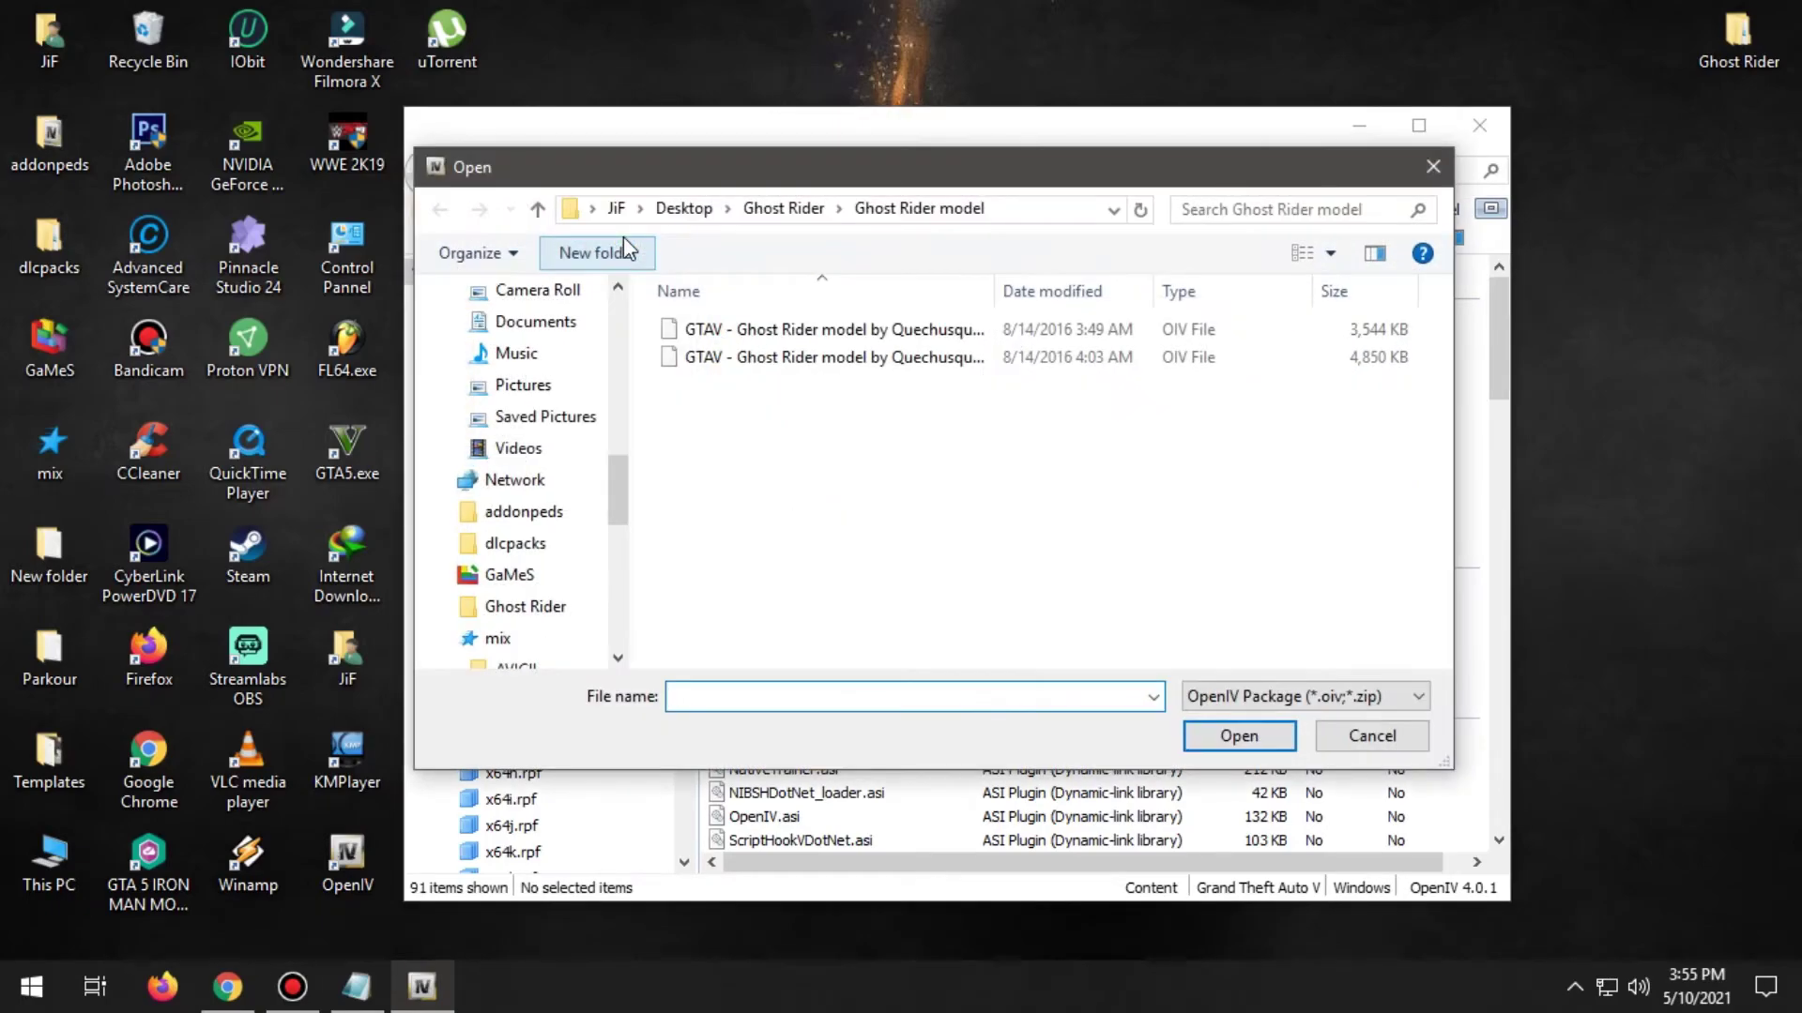
click(781, 209)
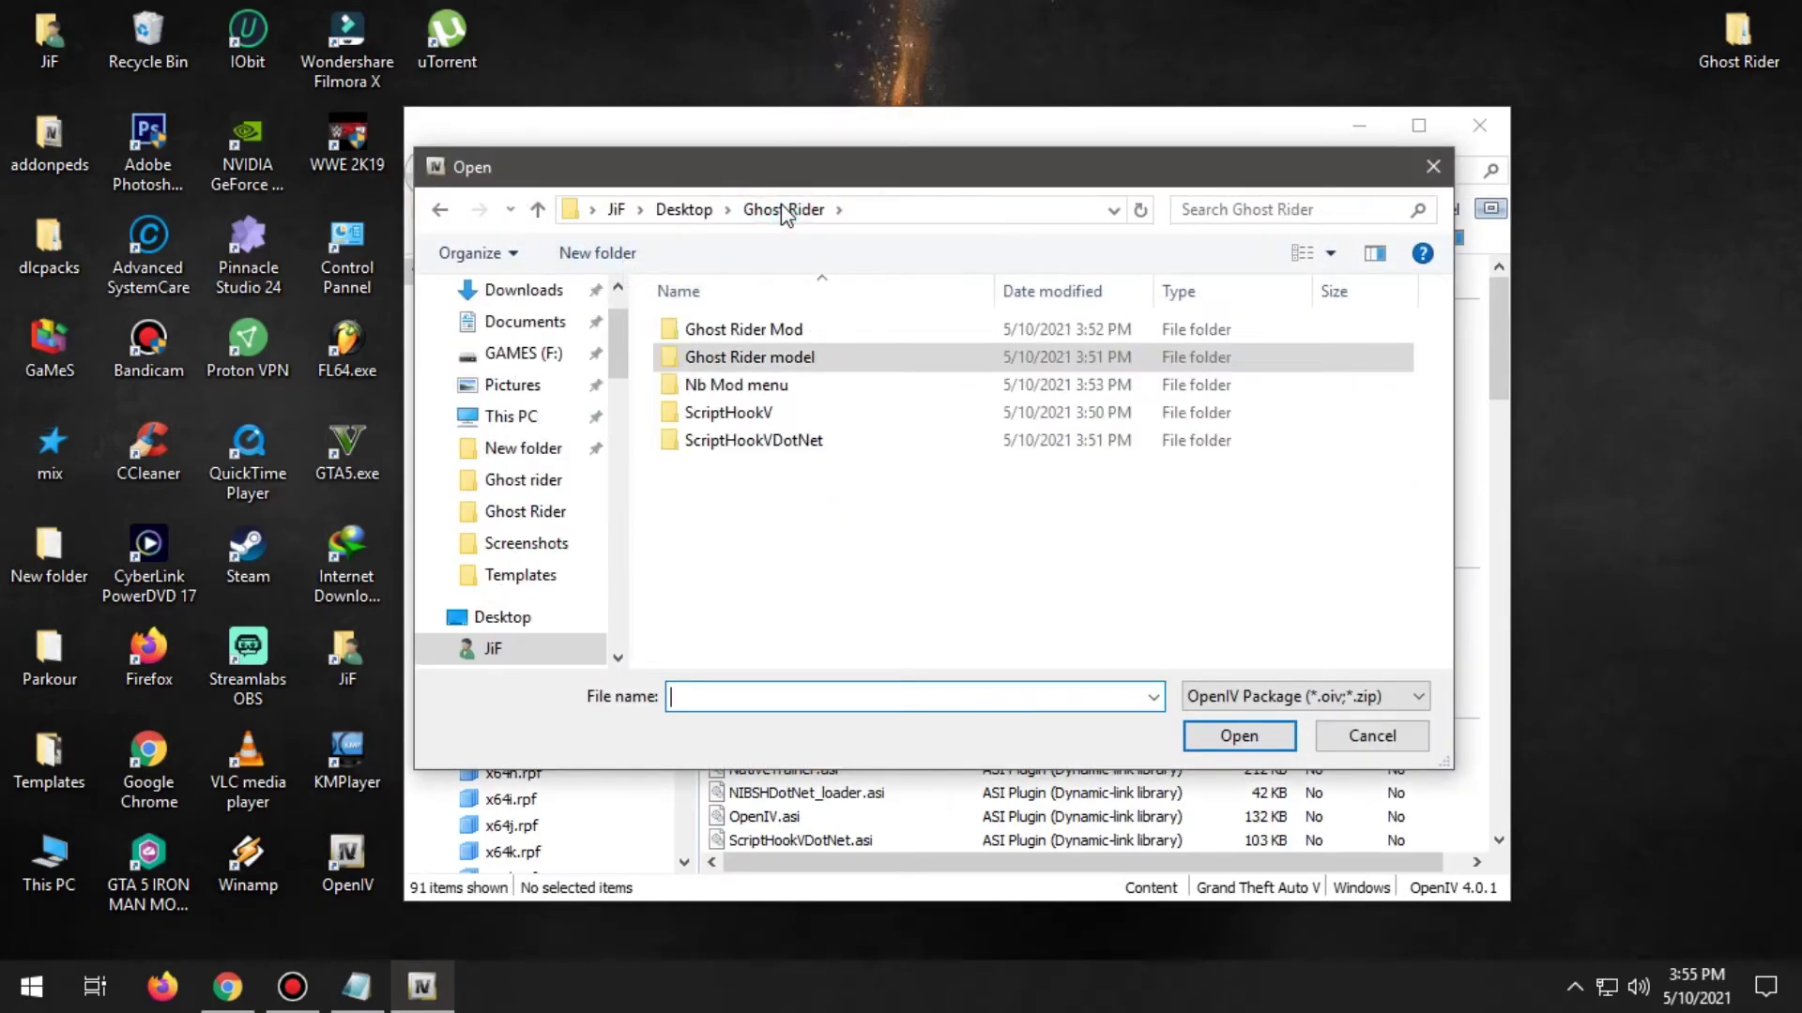
click(746, 387)
double_click(804, 385)
click(768, 330)
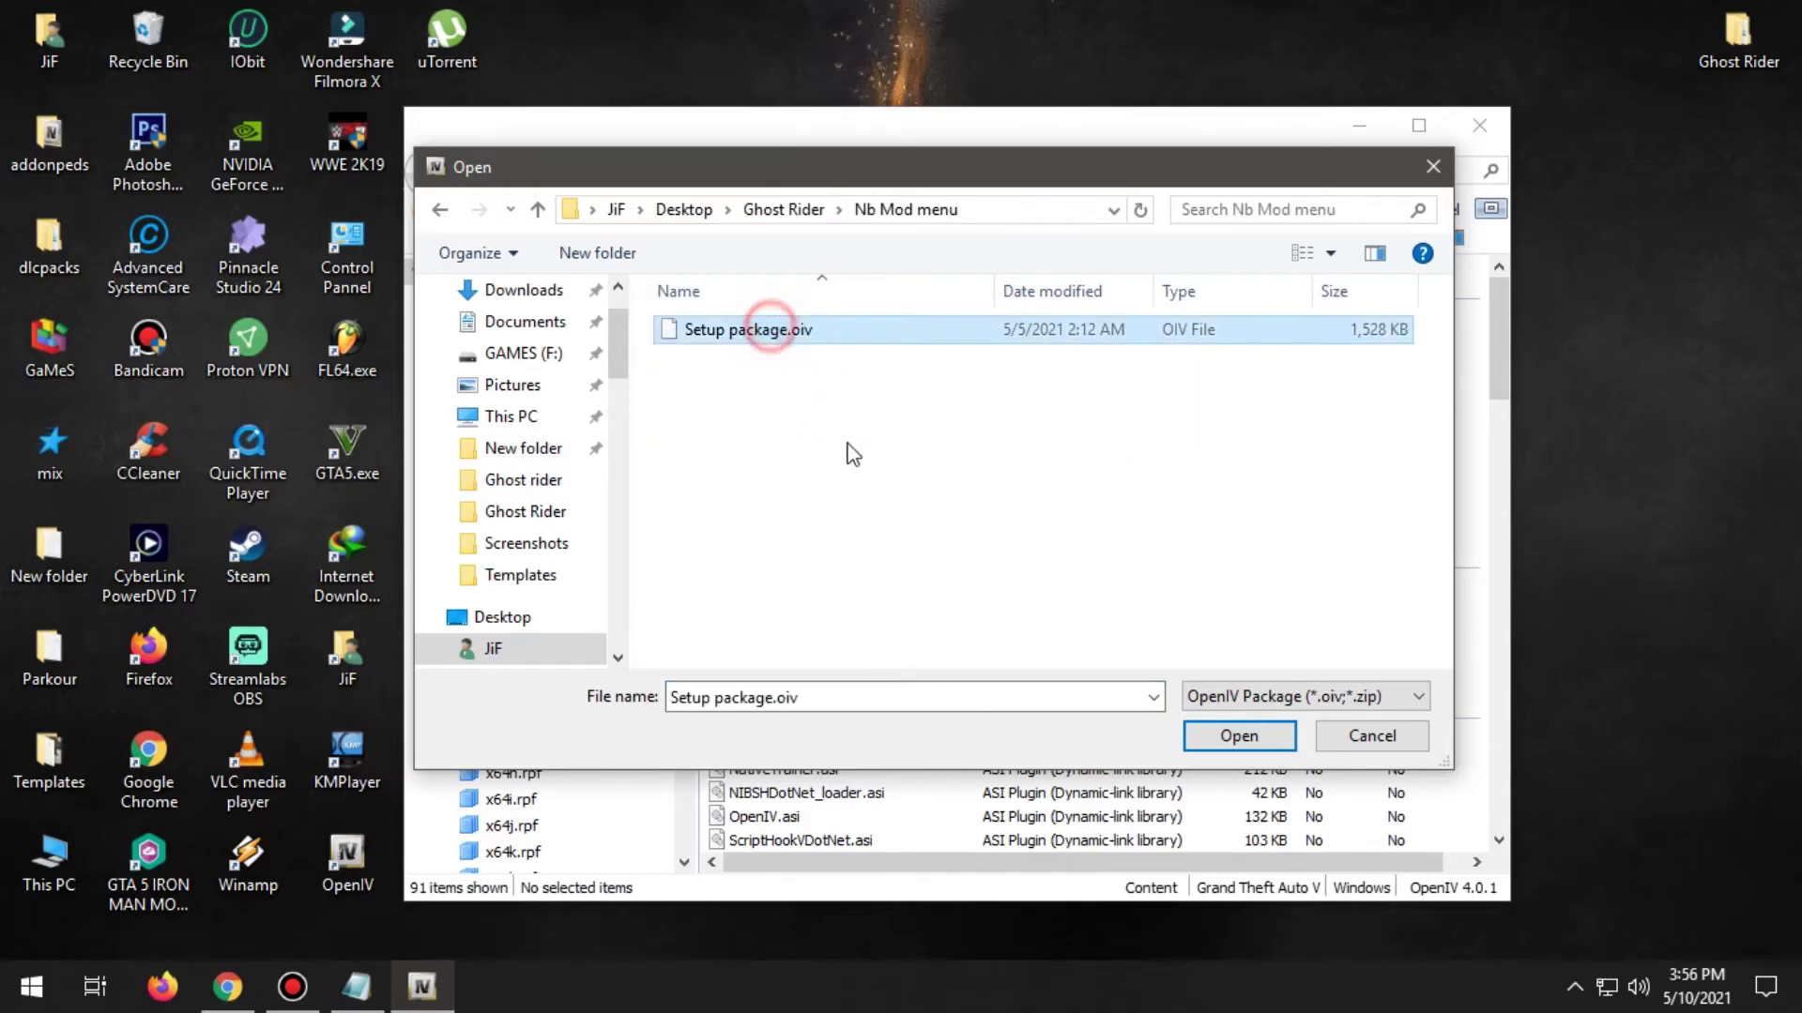
click(1208, 739)
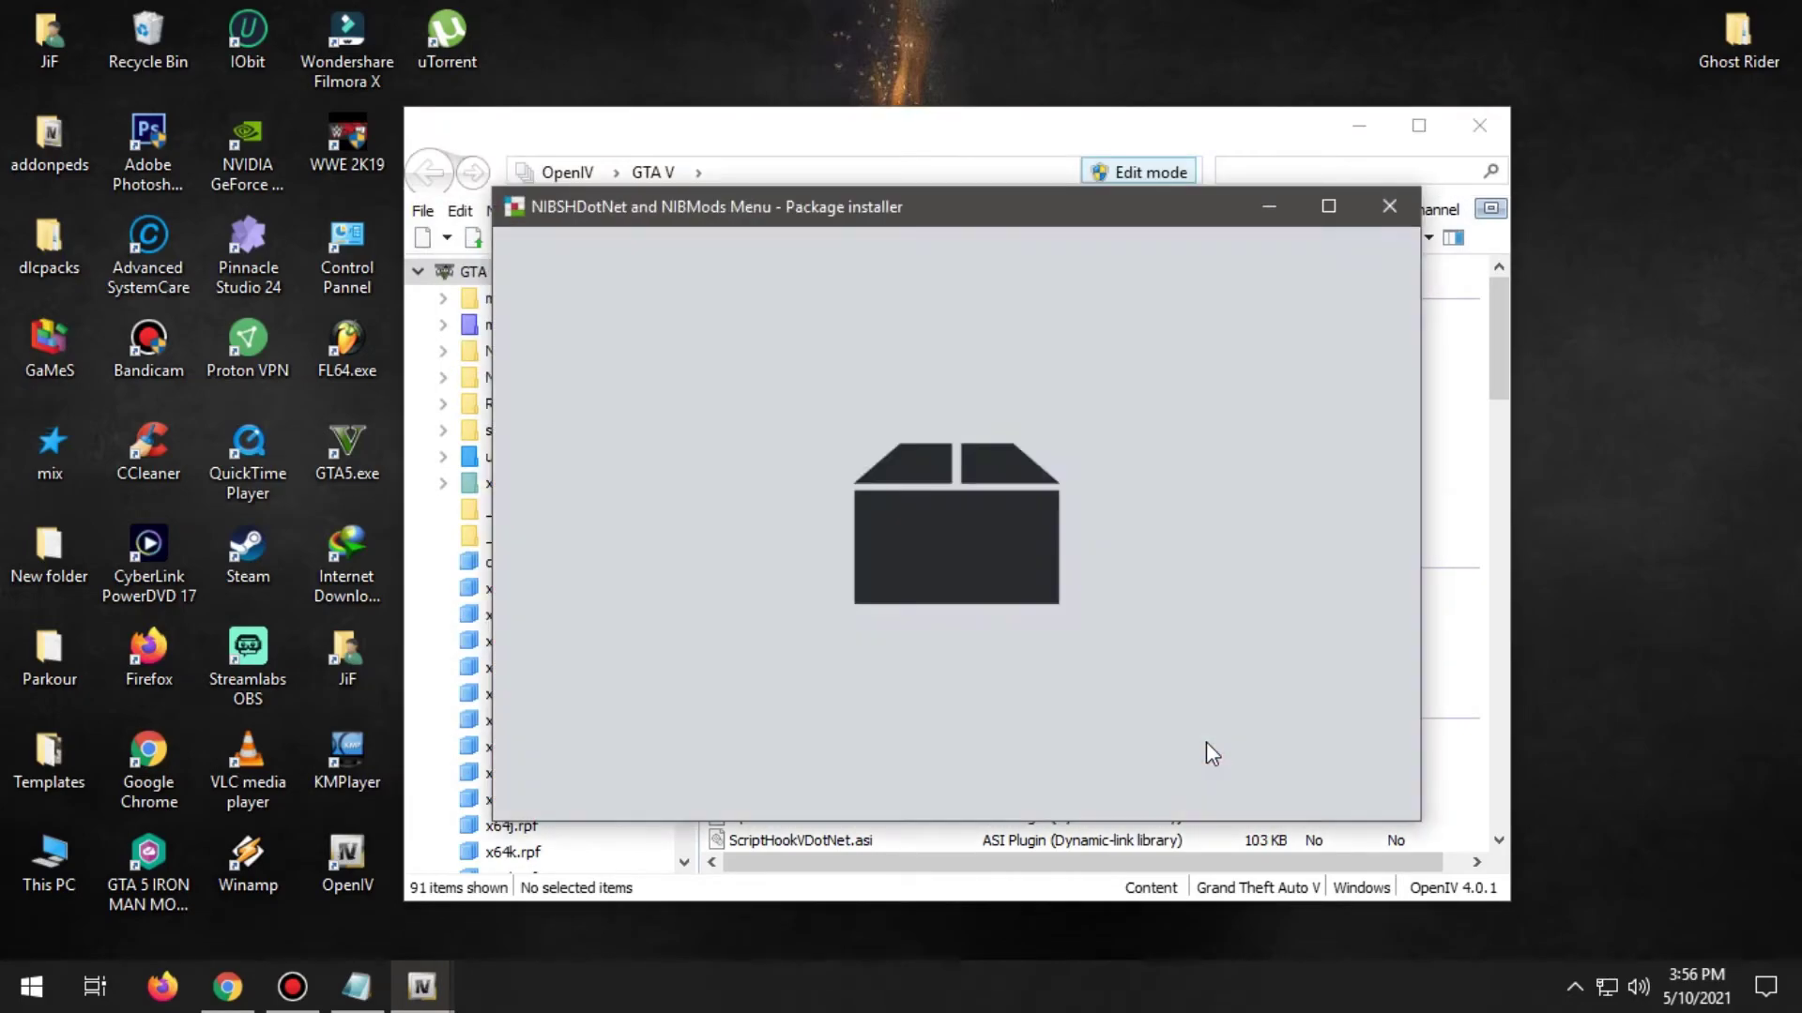
Install the NIBSHDotNet and NIBMods Menu package directly into the game folder, then close the package installer and OpenIV.
scroll(1177, 472, down, 3)
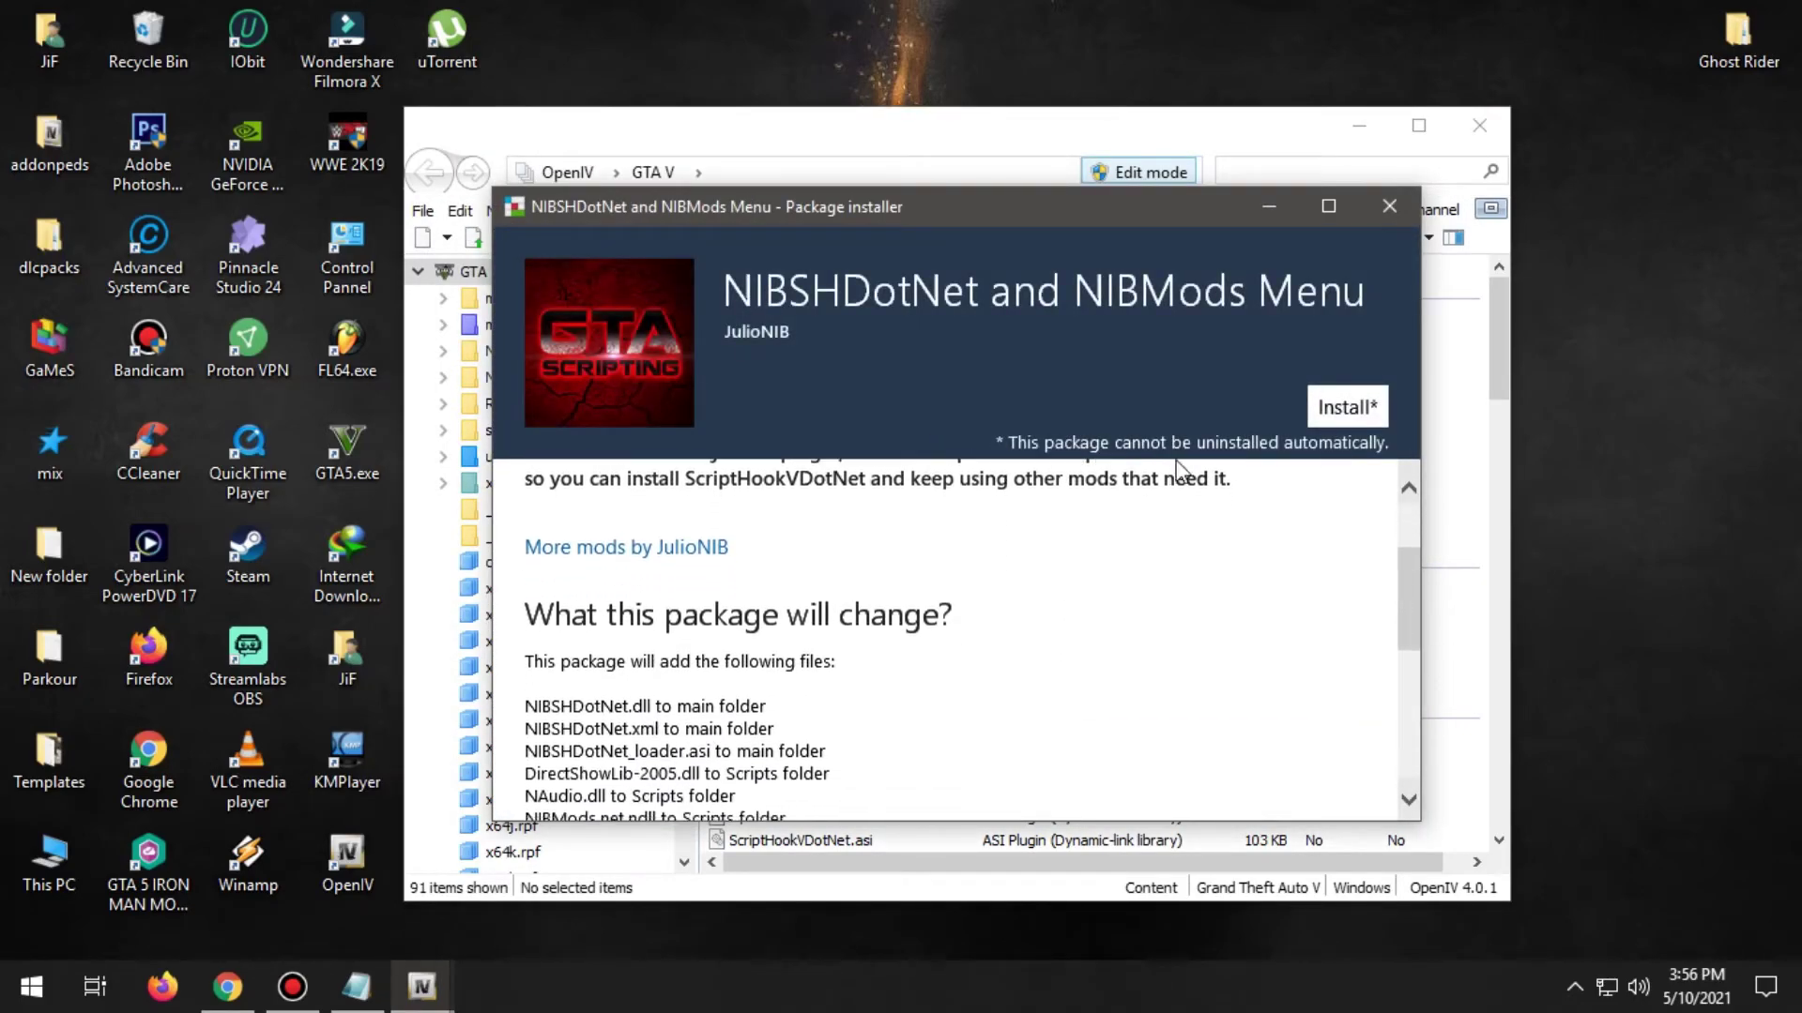
click(1323, 409)
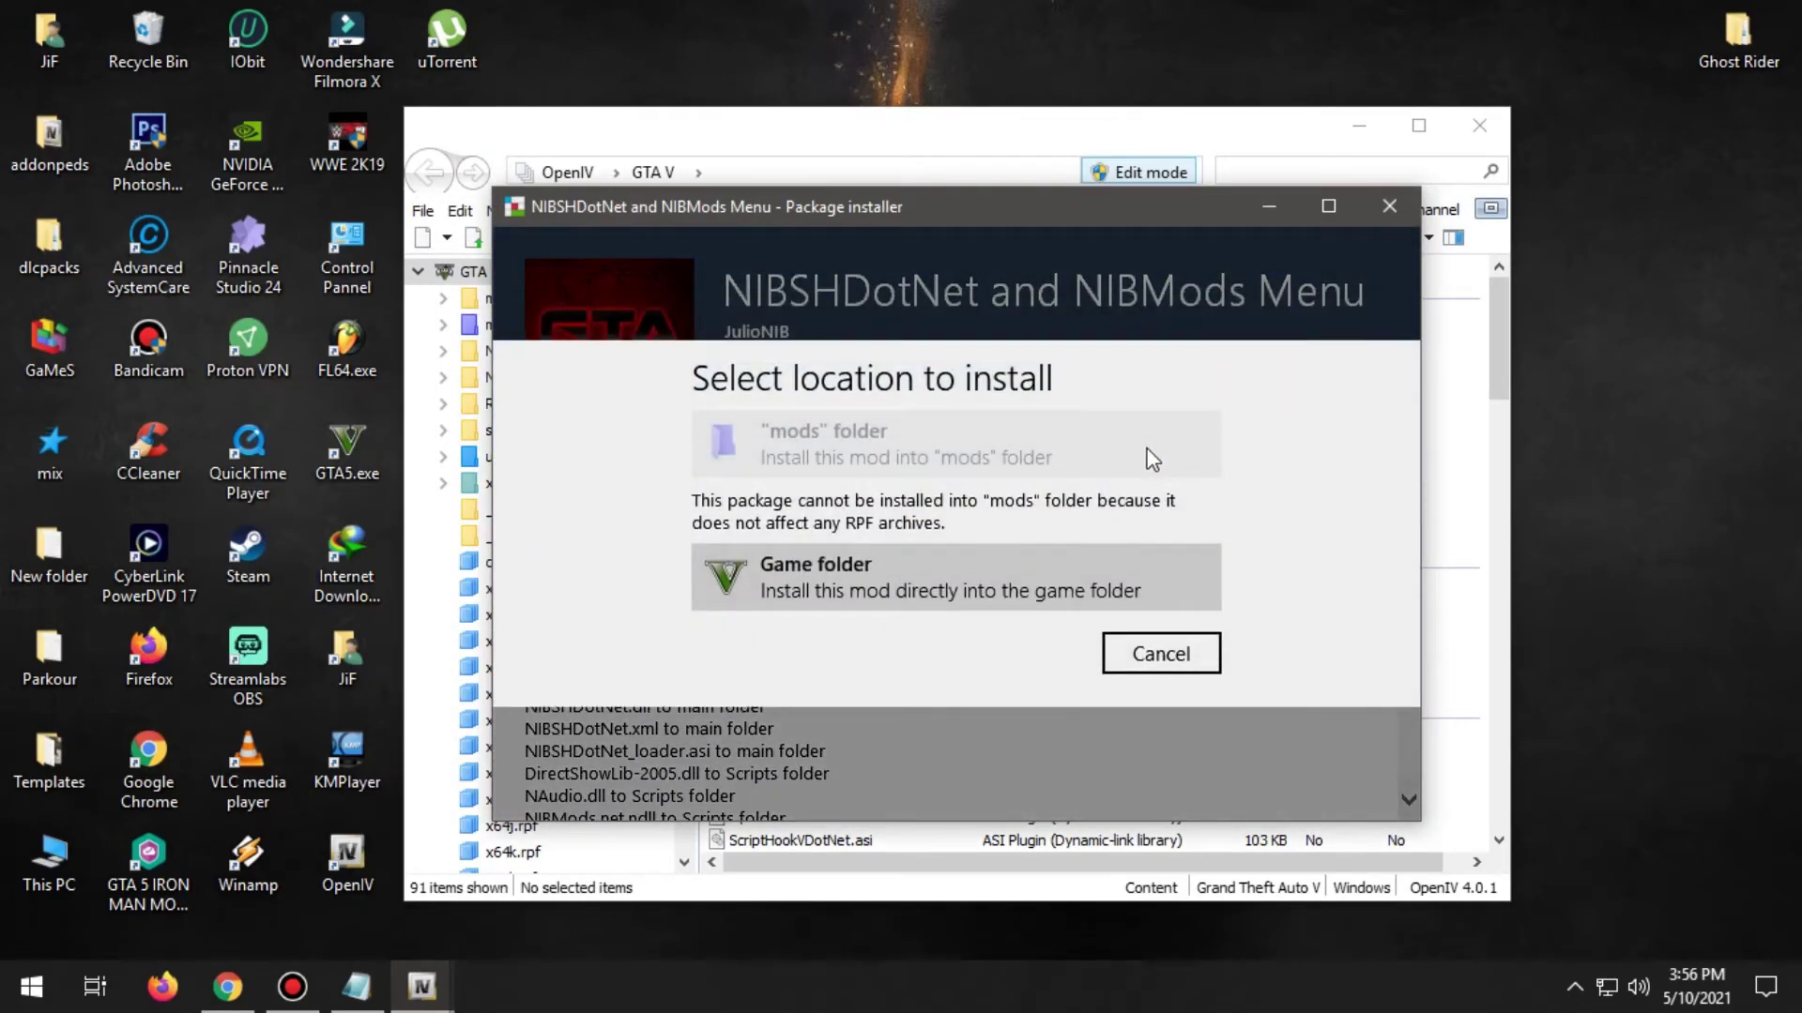
click(818, 572)
click(836, 605)
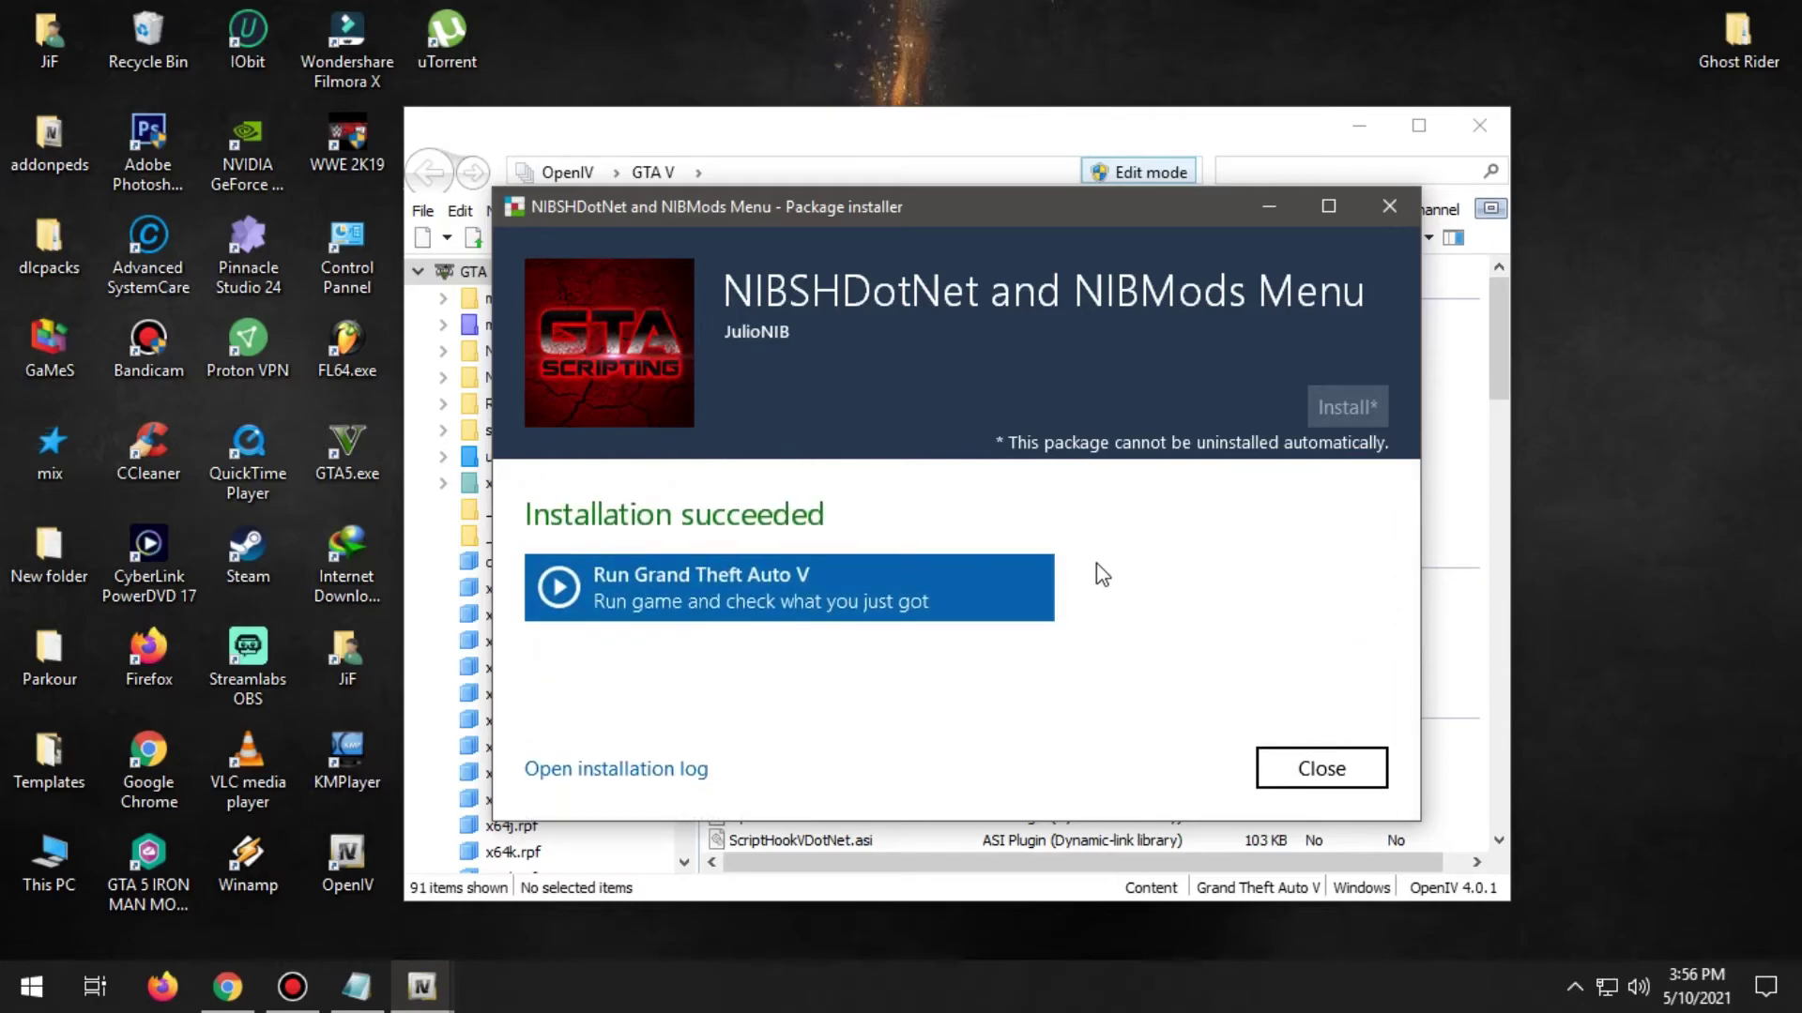
click(1302, 783)
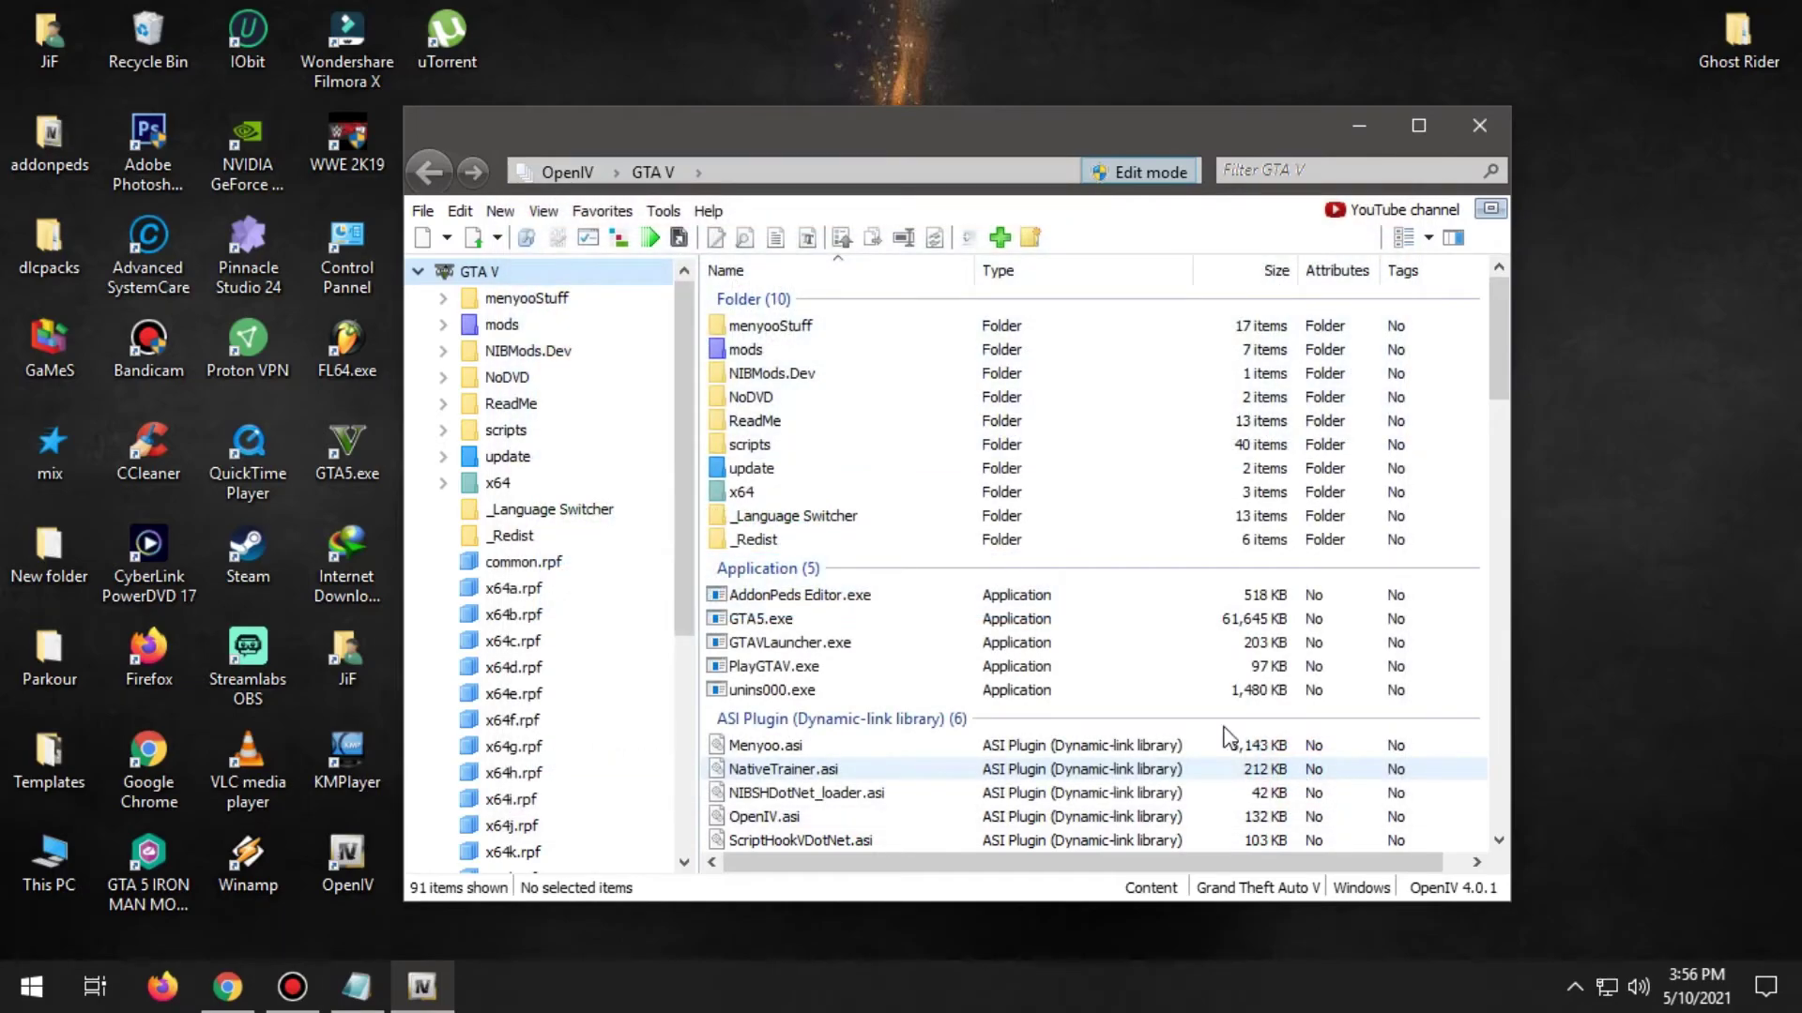
click(1479, 127)
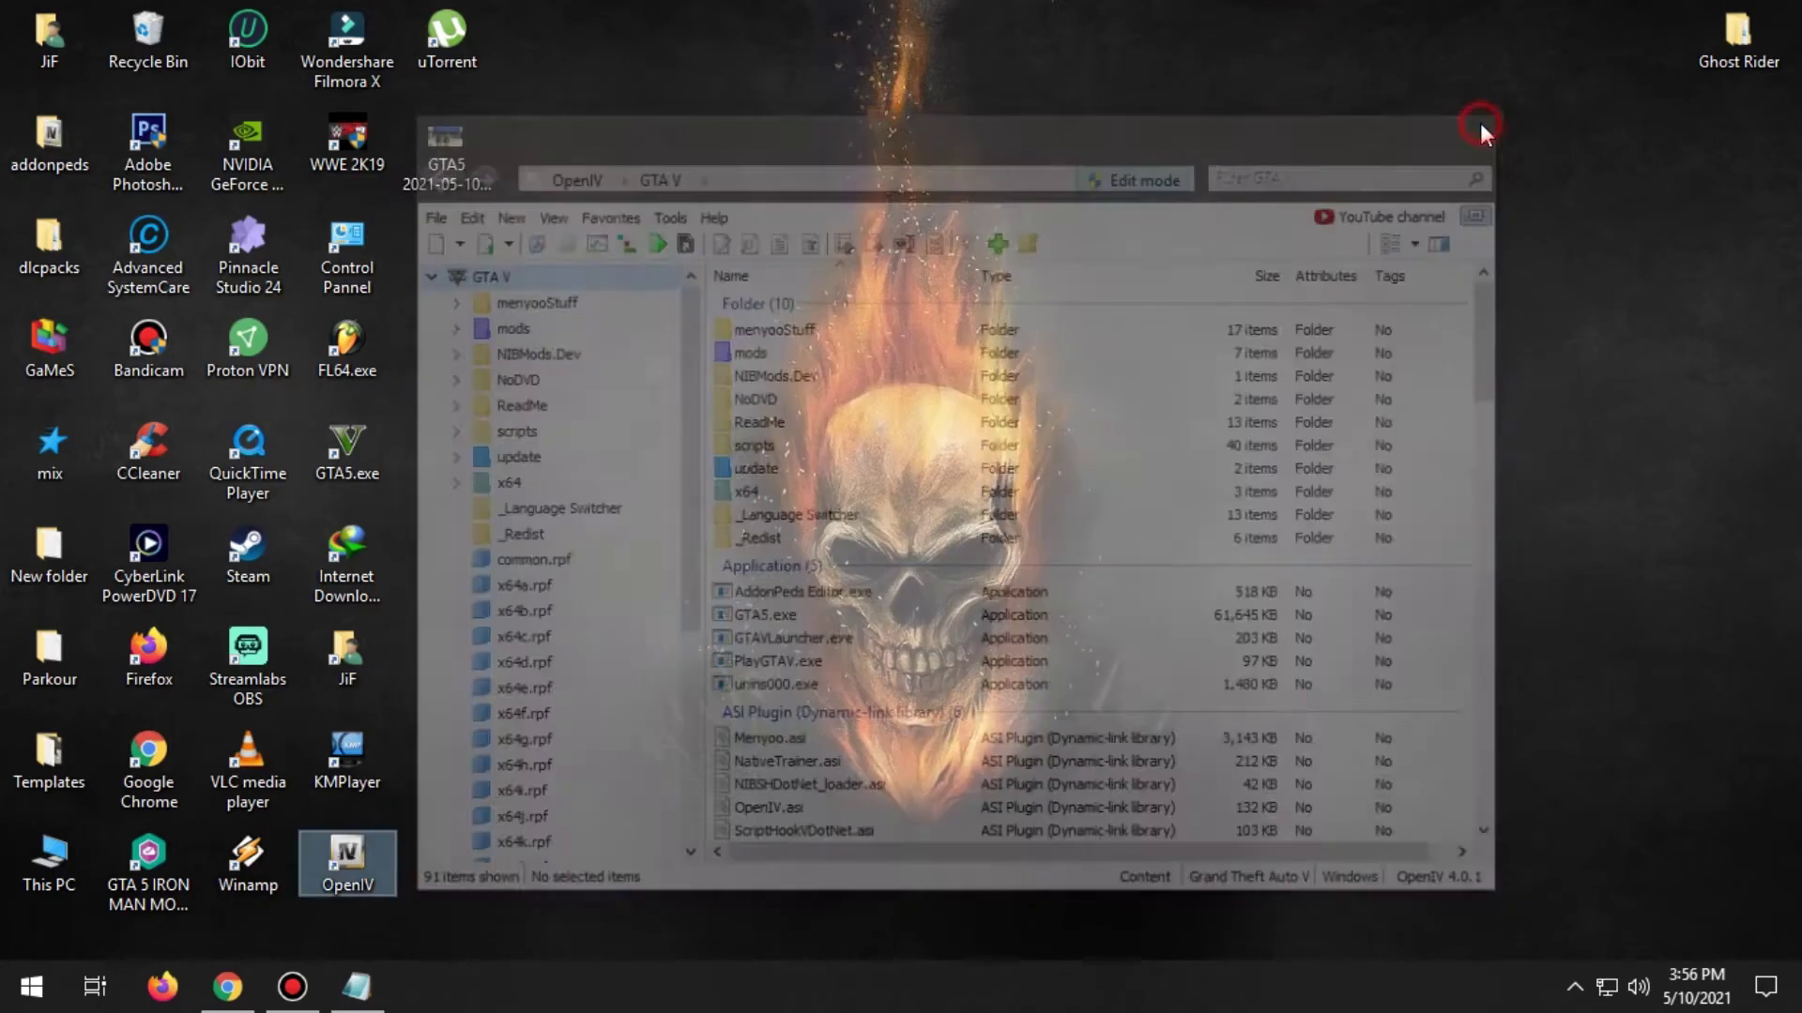
Switch to GTA 5.txt in Notepad and highlight the line giving the mod menu key.
click(357, 986)
scroll(725, 795, down, 3)
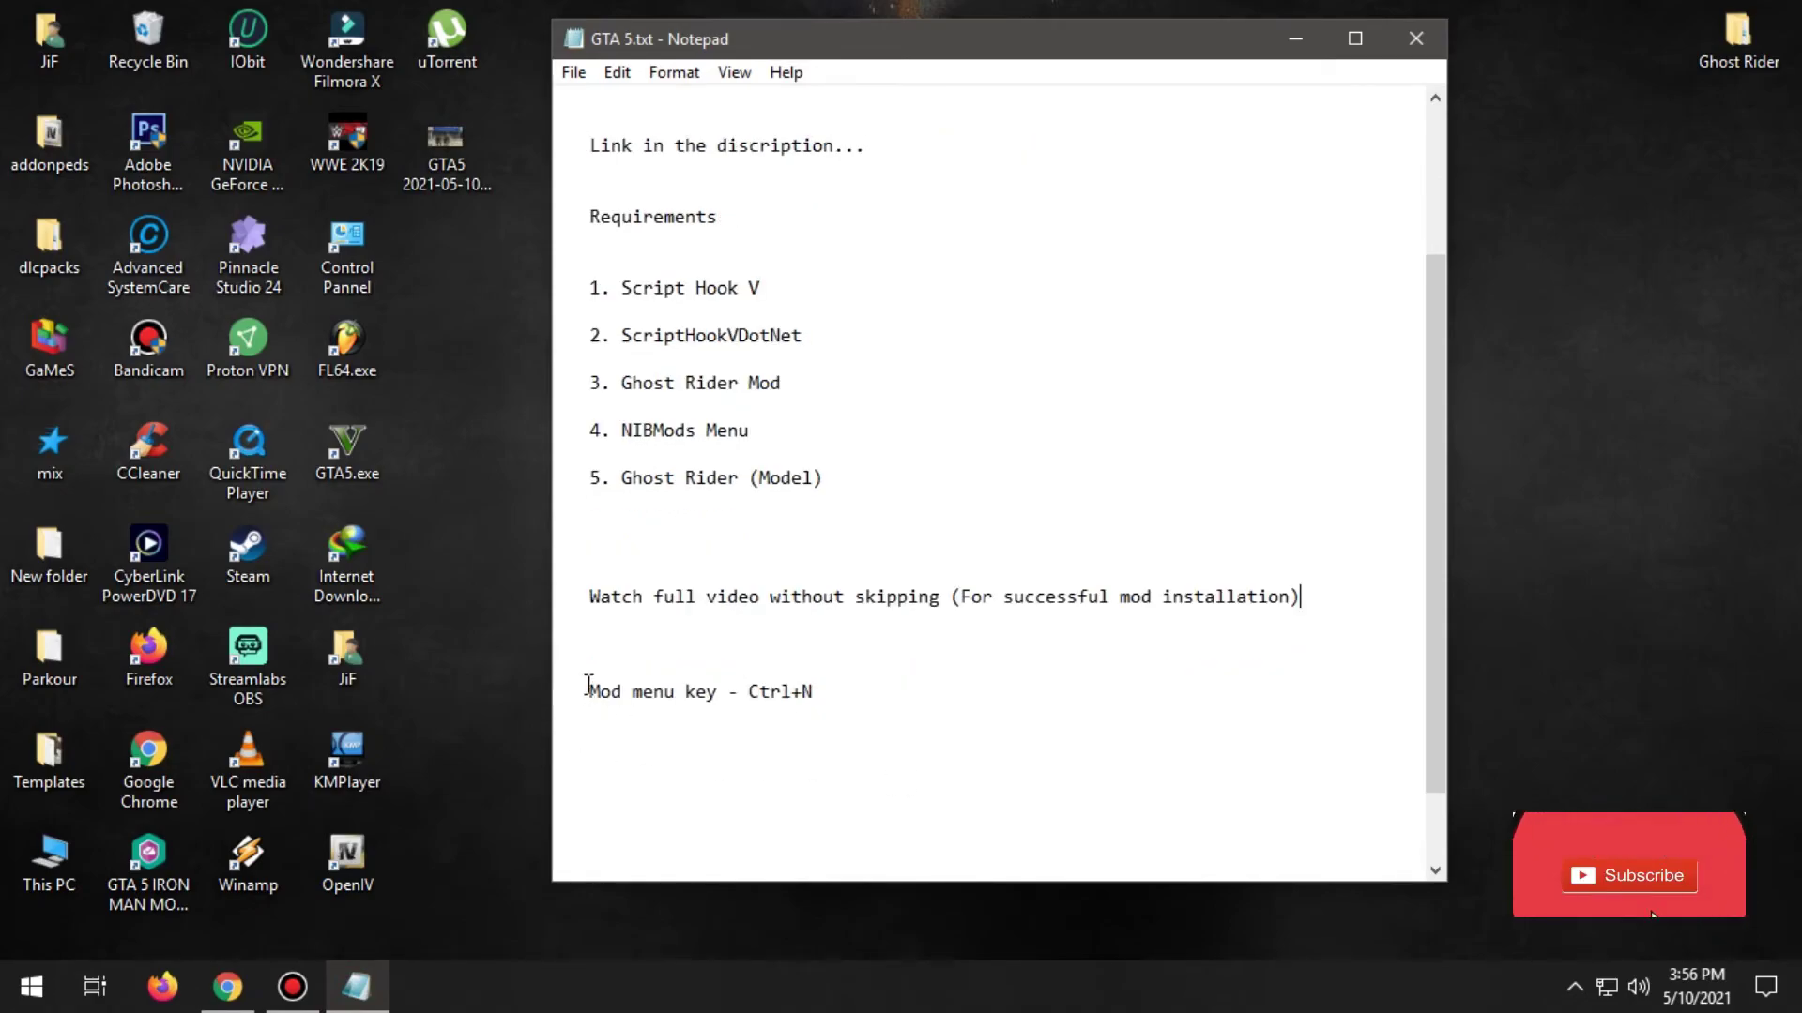
drag(588, 692, 835, 700)
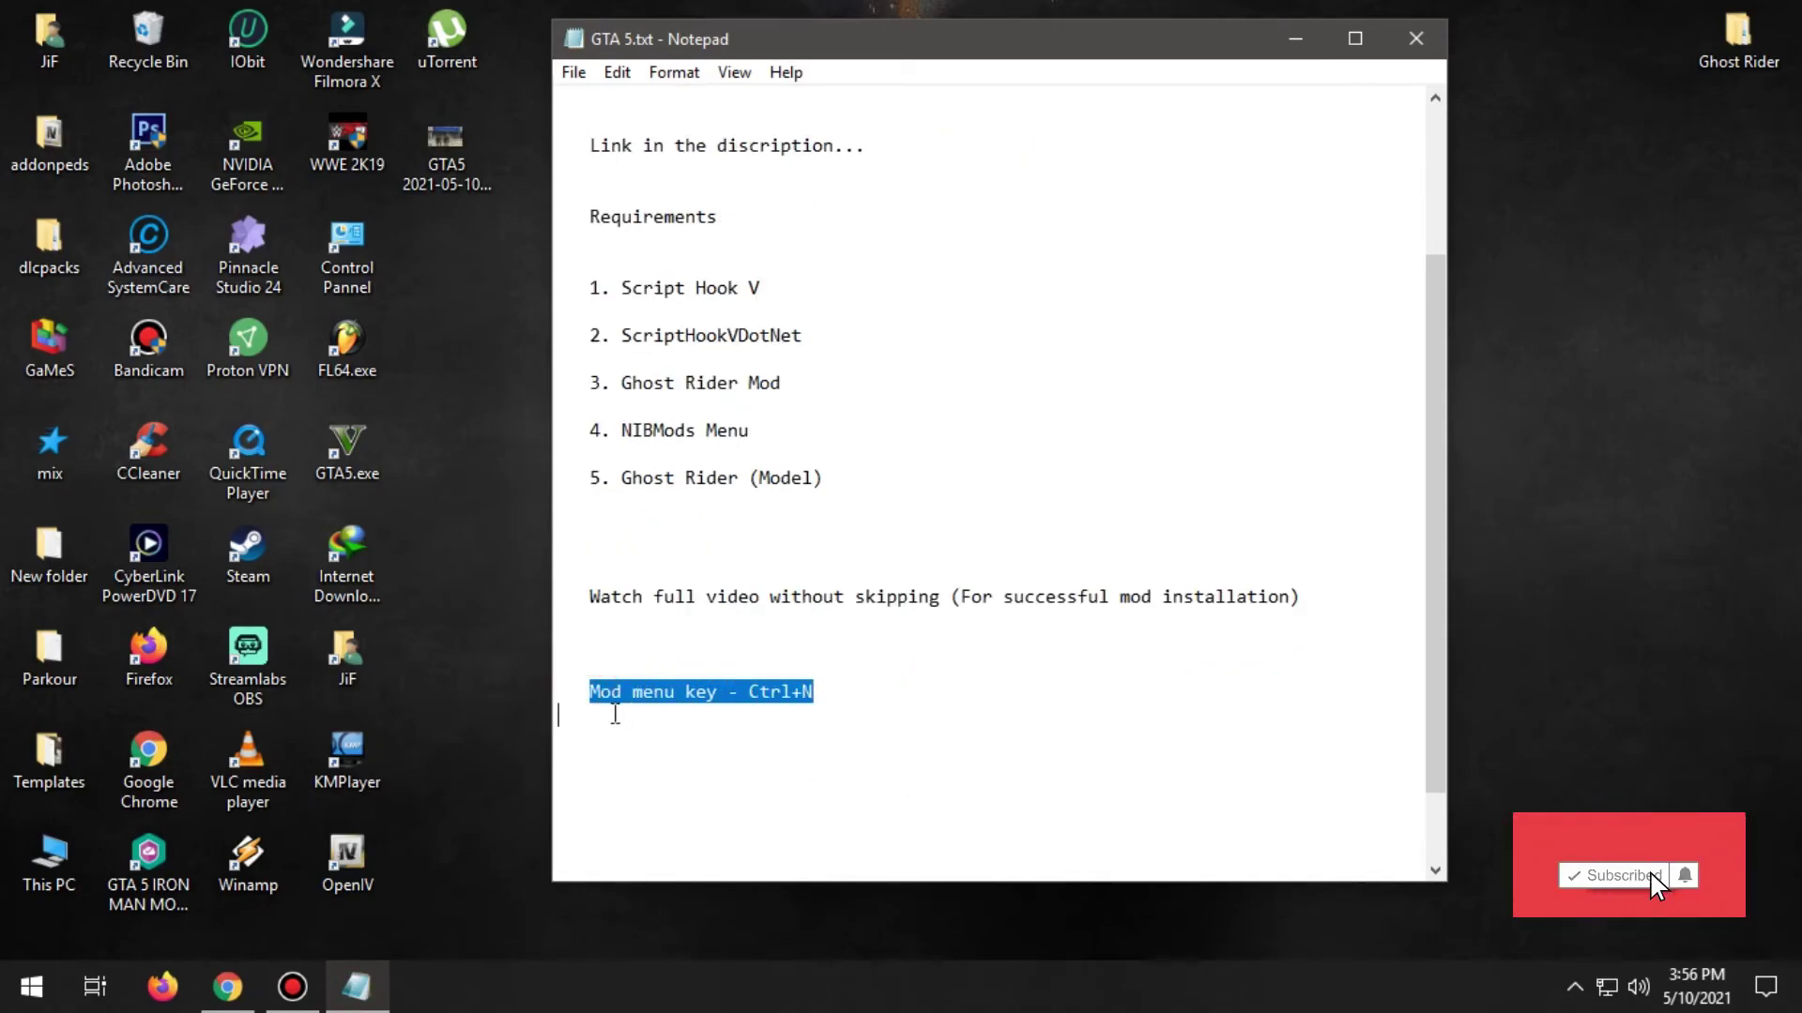
click(718, 697)
Add the closing line "Thanks for Watching & Subscr" below the mod menu key line, separated by blank lines.
click(820, 695)
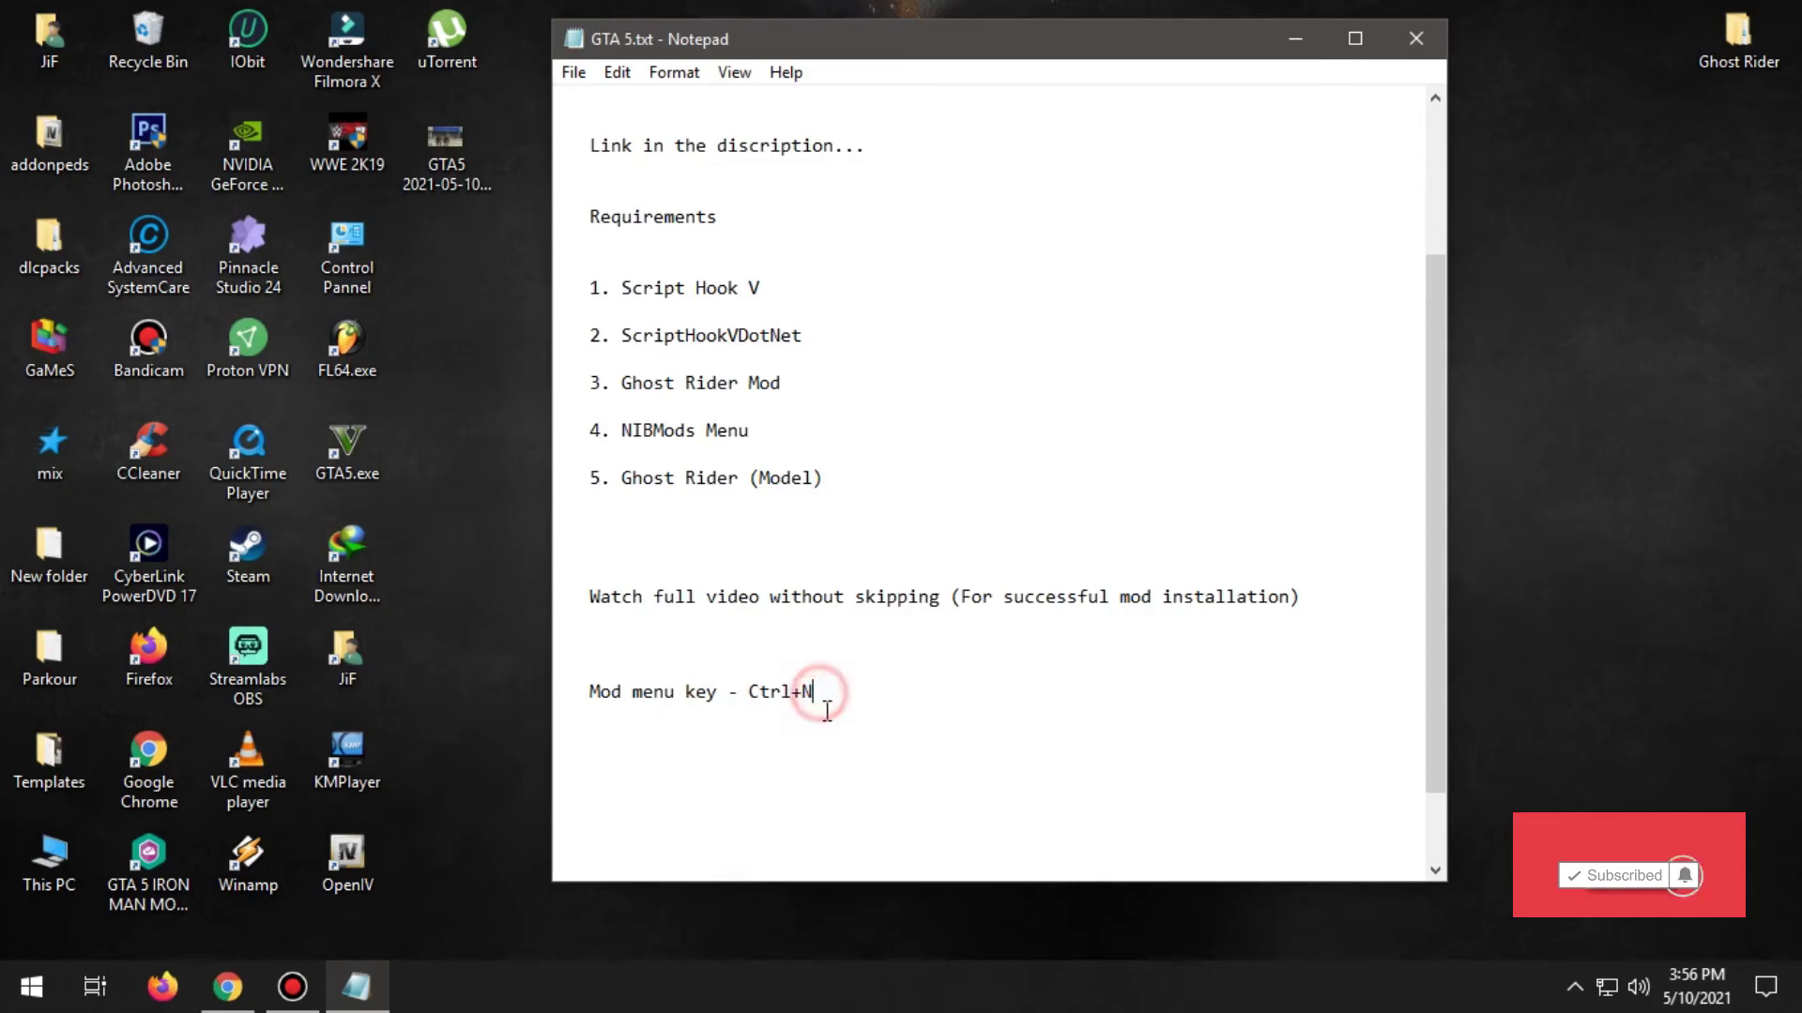
key(Return)
key(Return)
key(Return)
text(Thanks for Watching & Subscr)
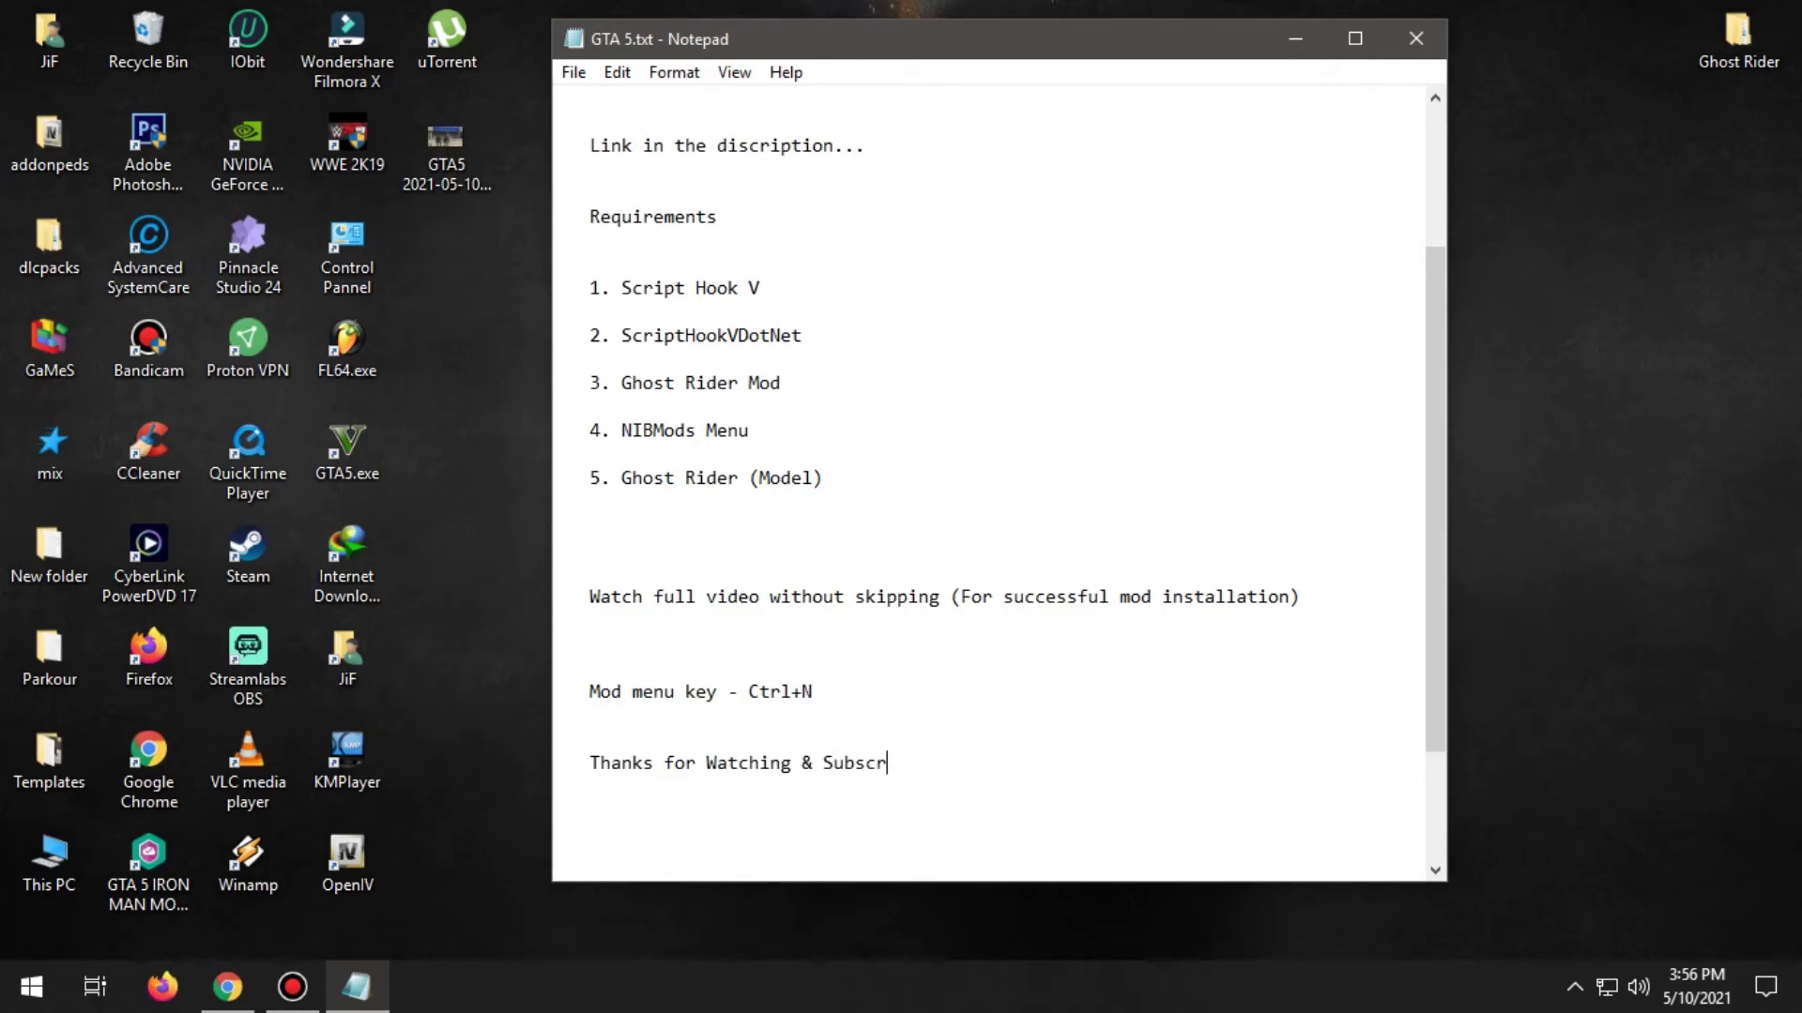